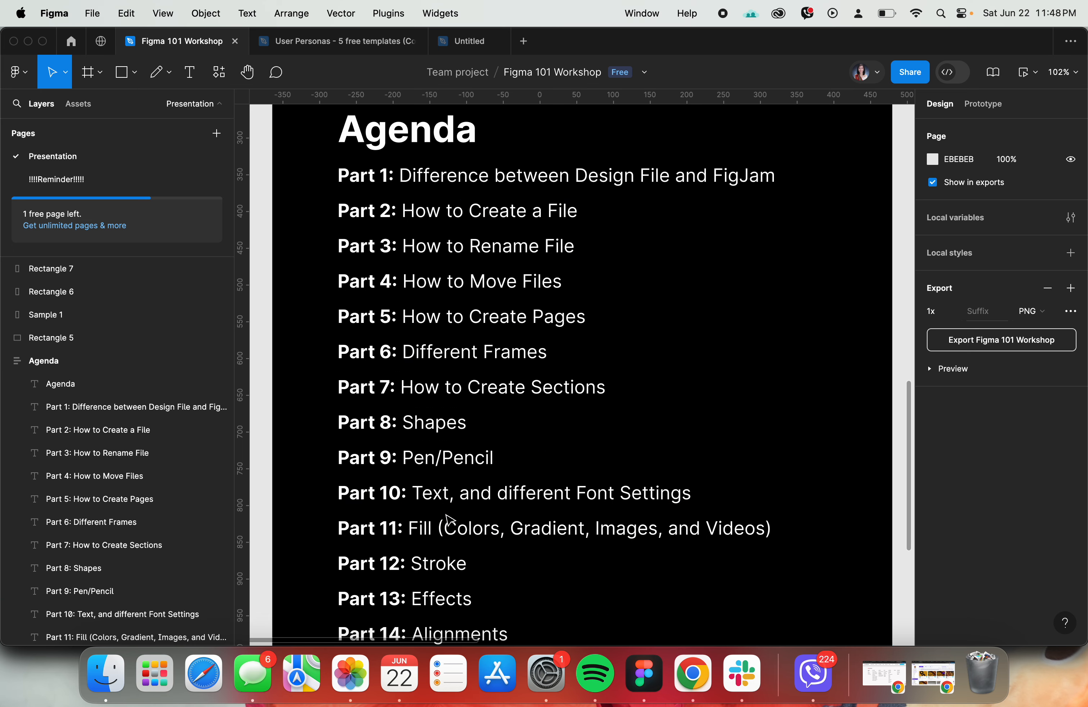
# - Read through the Agenda frame of the workshop file from Part 1 to Part 20
pyautogui.scroll(-5, 490, 449)
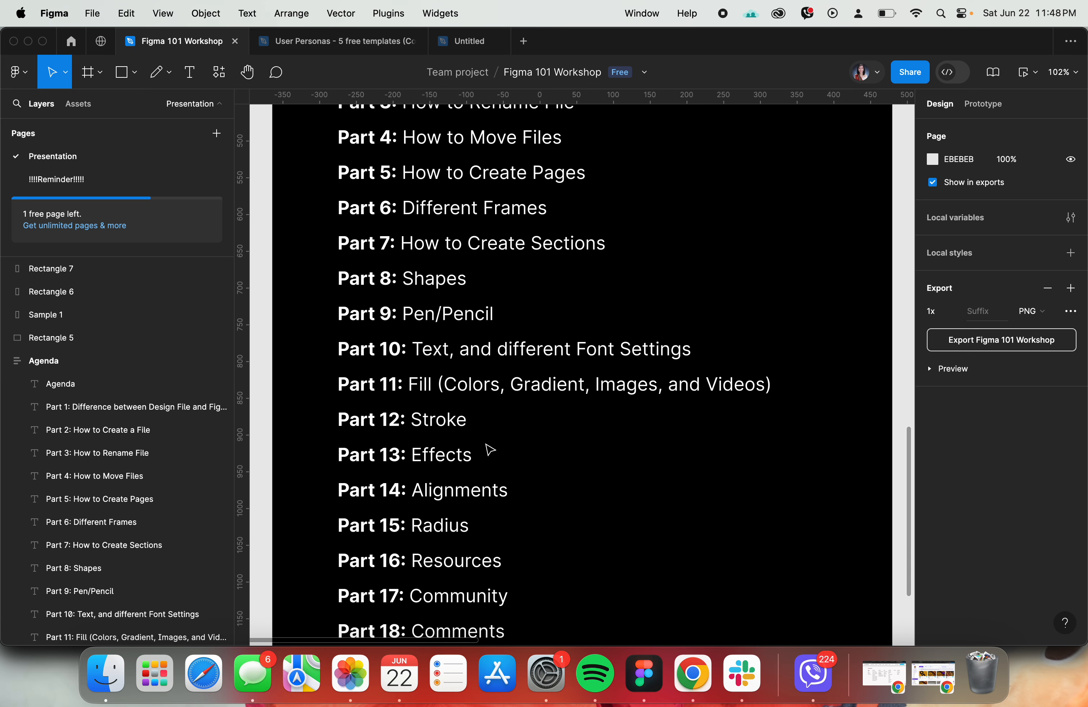
pyautogui.scroll(-5, 450, 420)
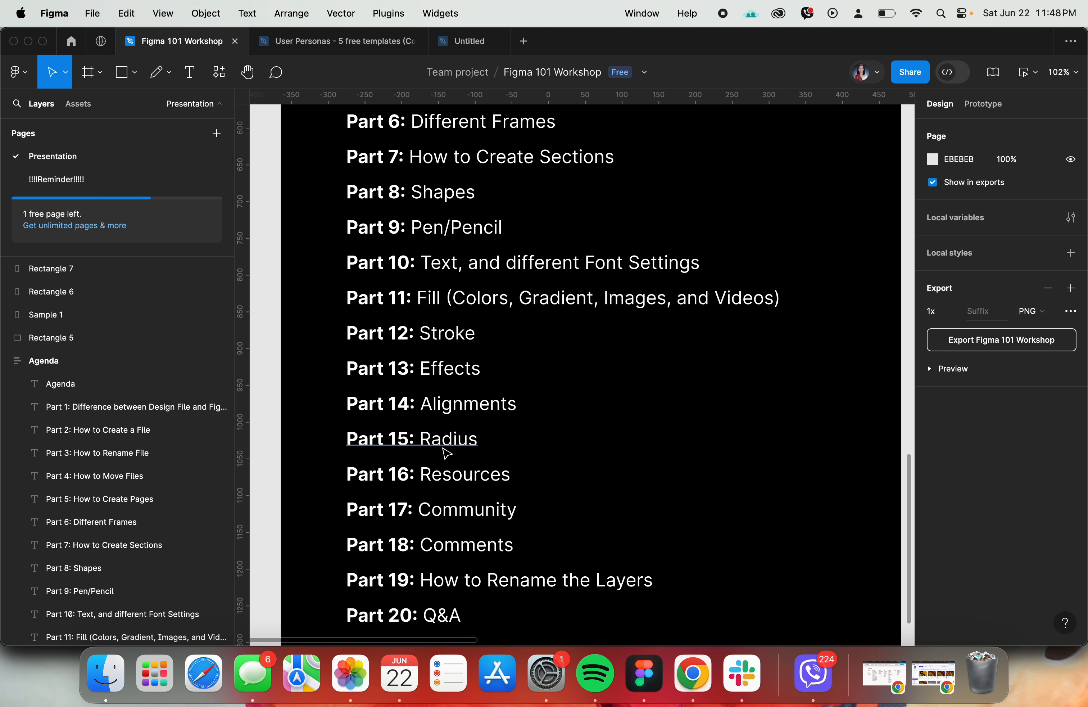
pyautogui.scroll(-3, 454, 487)
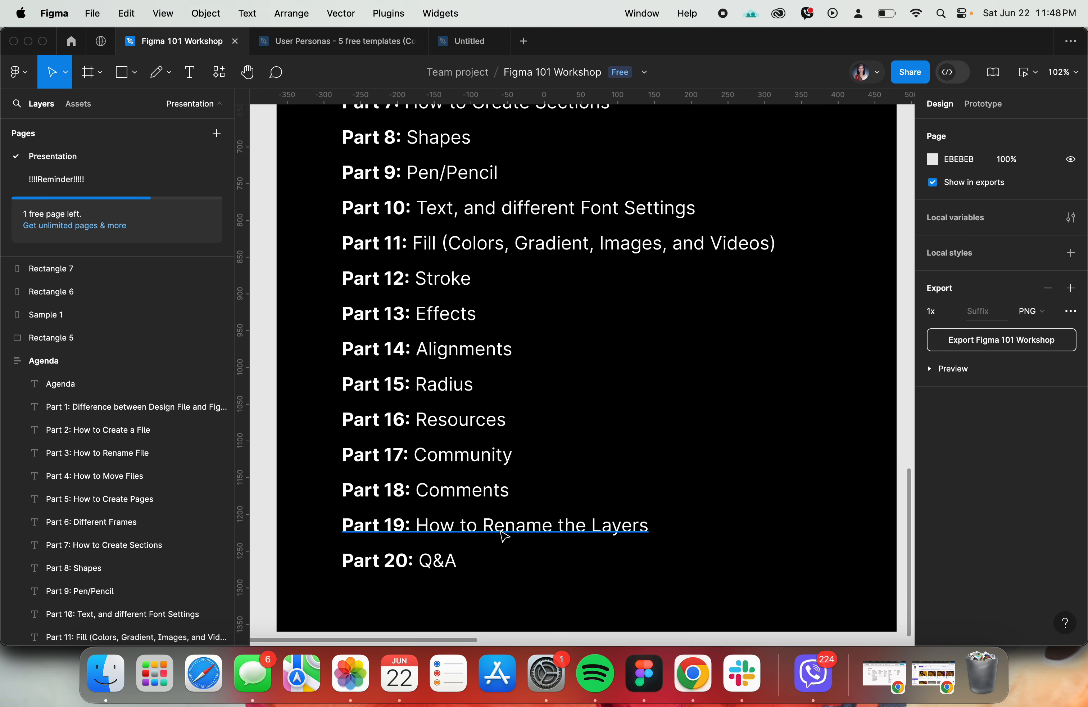
pyautogui.scroll(20, 504, 536)
pyautogui.scroll(-15, 504, 536)
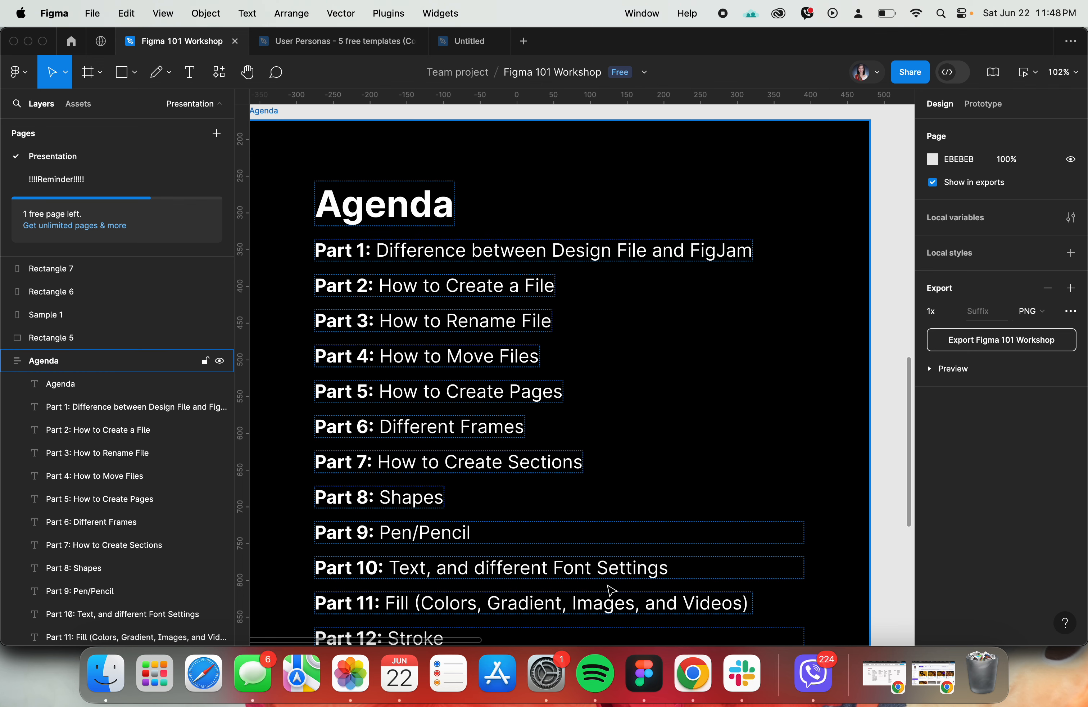
pyautogui.scroll(2, 610, 590)
pyautogui.hscroll(-2, 610, 590)
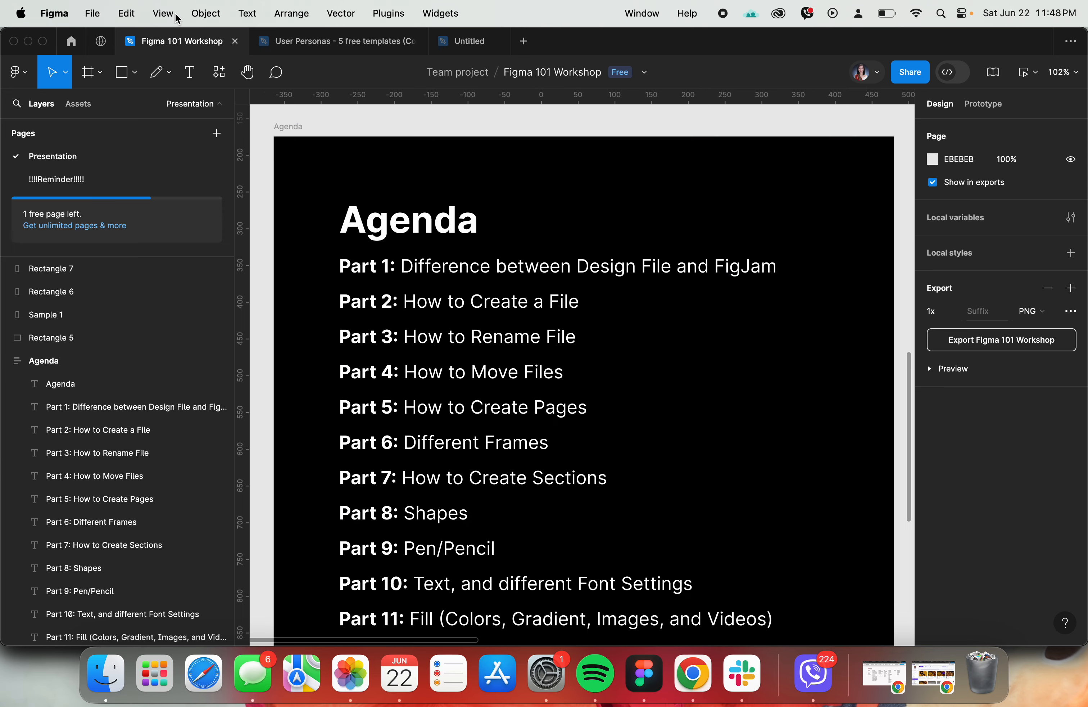
# - Create a new design file in the team's Drafts
pyautogui.click(73, 40)
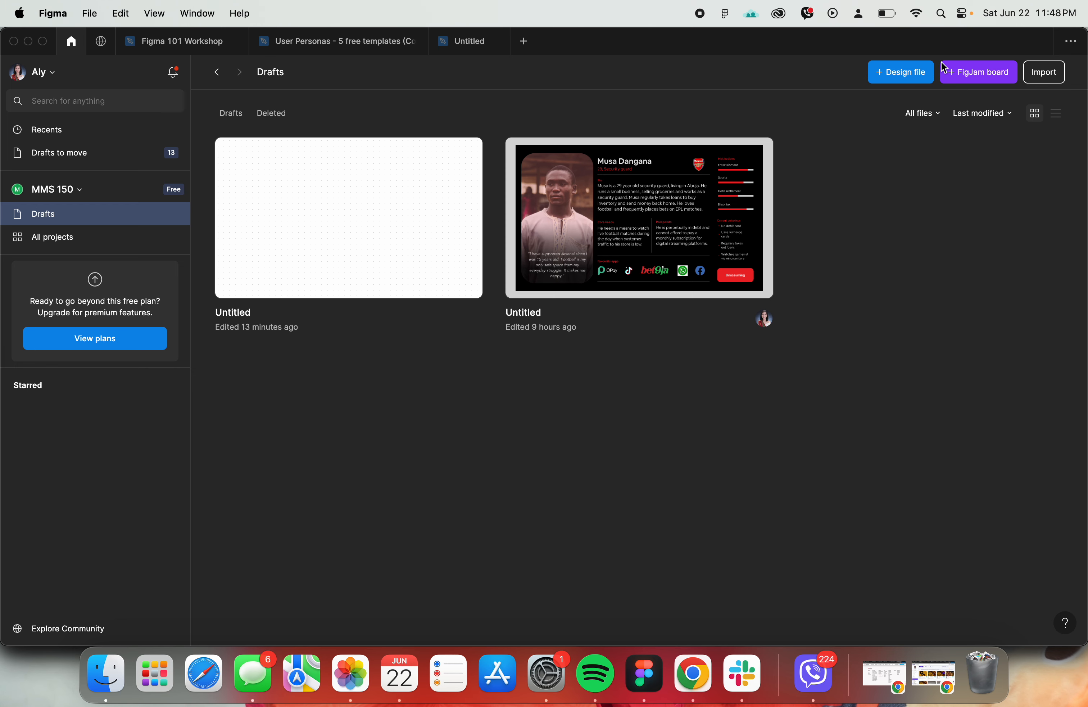
pyautogui.click(901, 72)
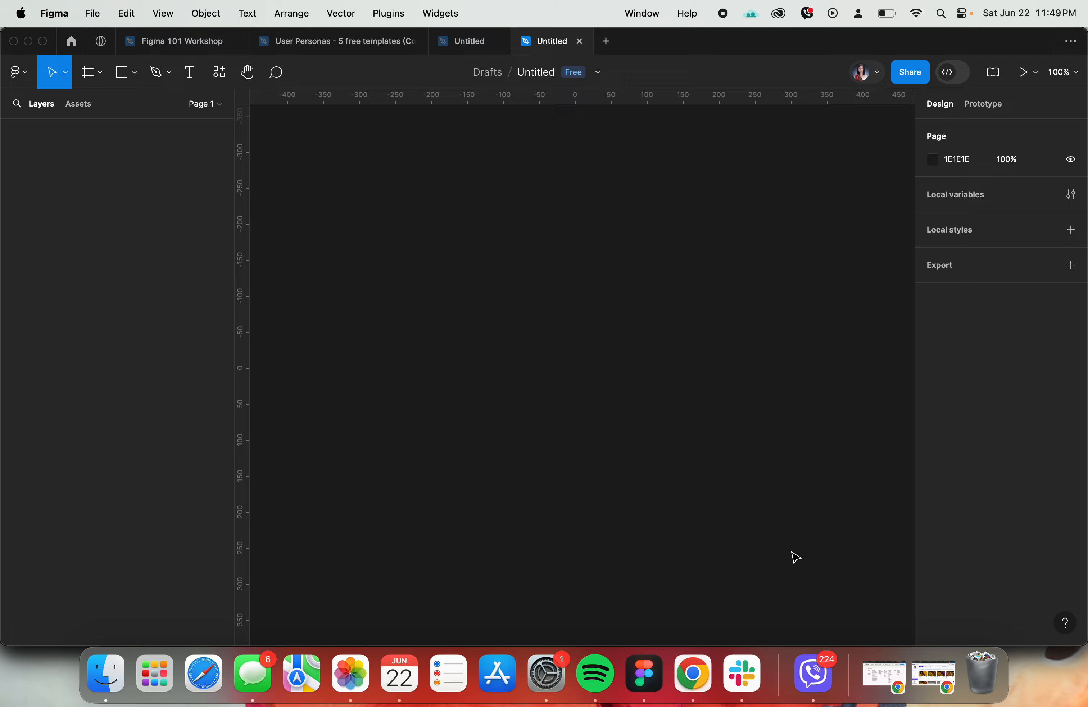
# - Switch to Chrome and look through the course outline's weekly activities from Week 1 to Week 6
pyautogui.click(693, 673)
pyautogui.scroll(-15, 98, 405)
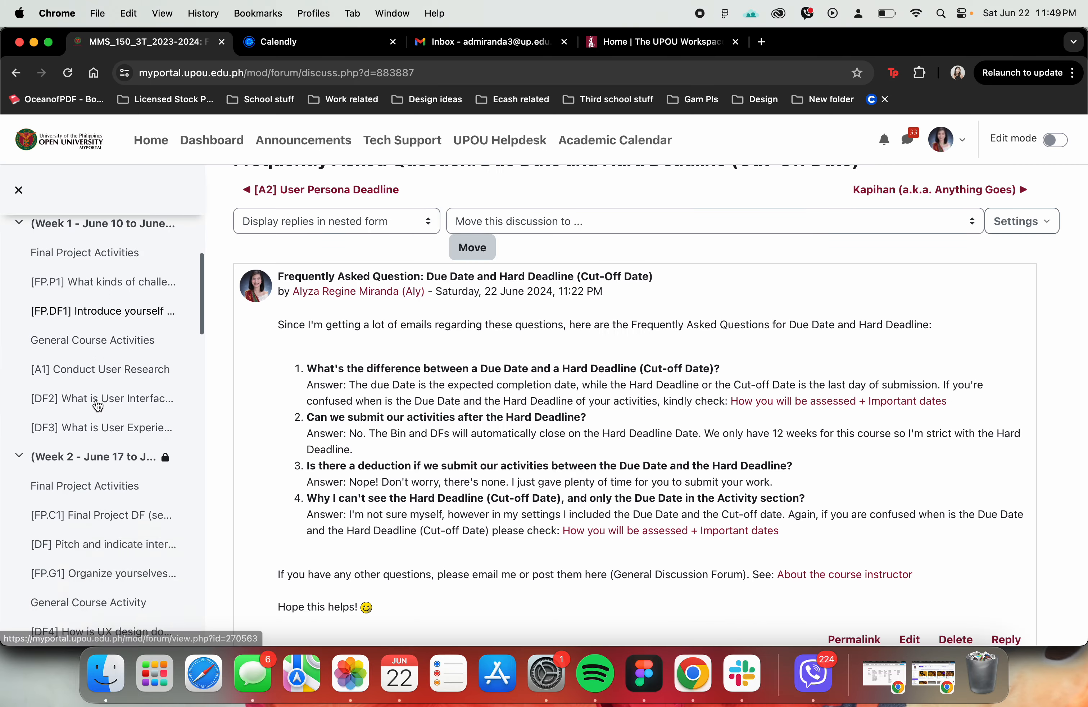
pyautogui.scroll(-6, 98, 405)
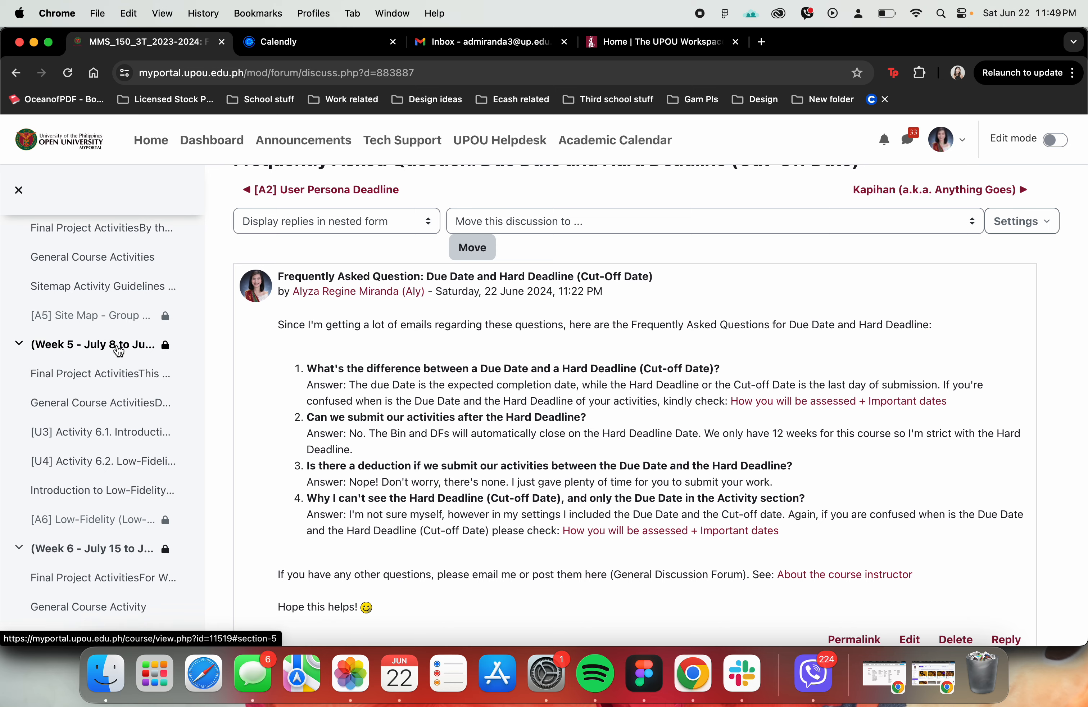
pyautogui.scroll(-5, 92, 400)
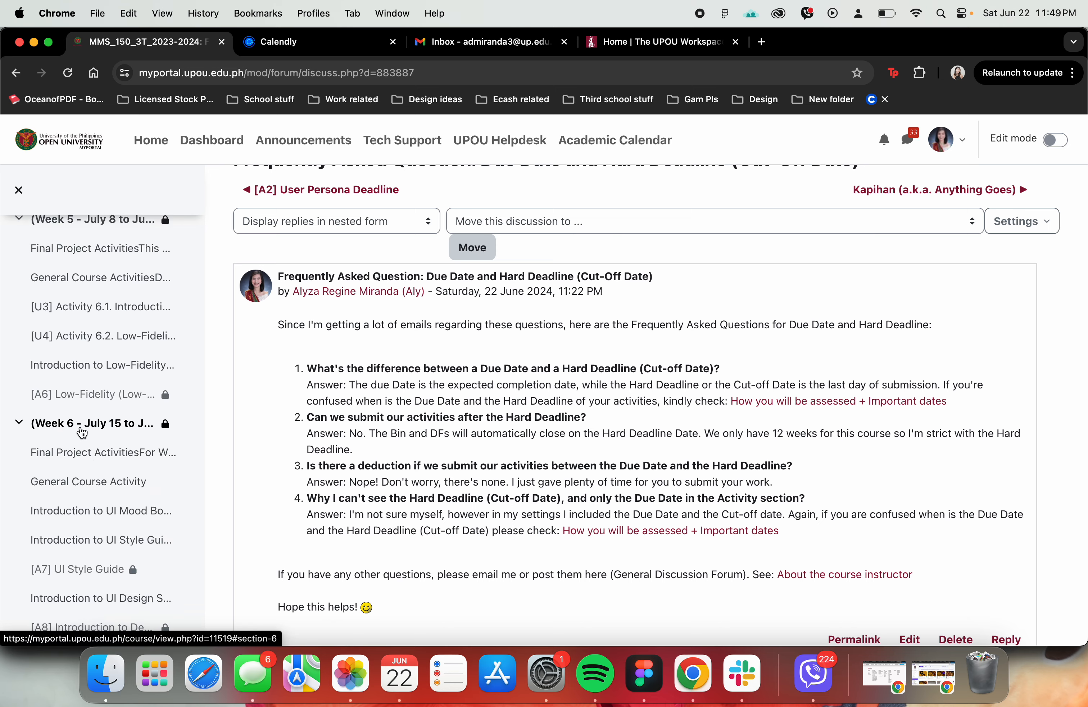
# - Switch back to Figma and create a new FigJam board in Drafts
pyautogui.press('super+Tab')
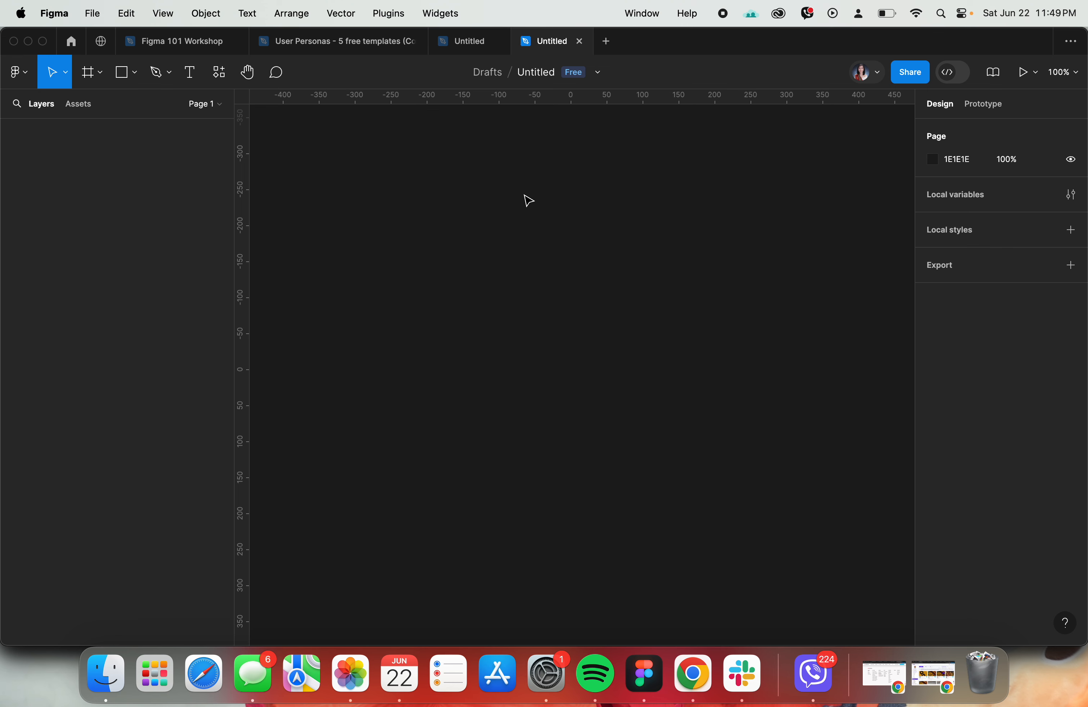
pyautogui.click(69, 42)
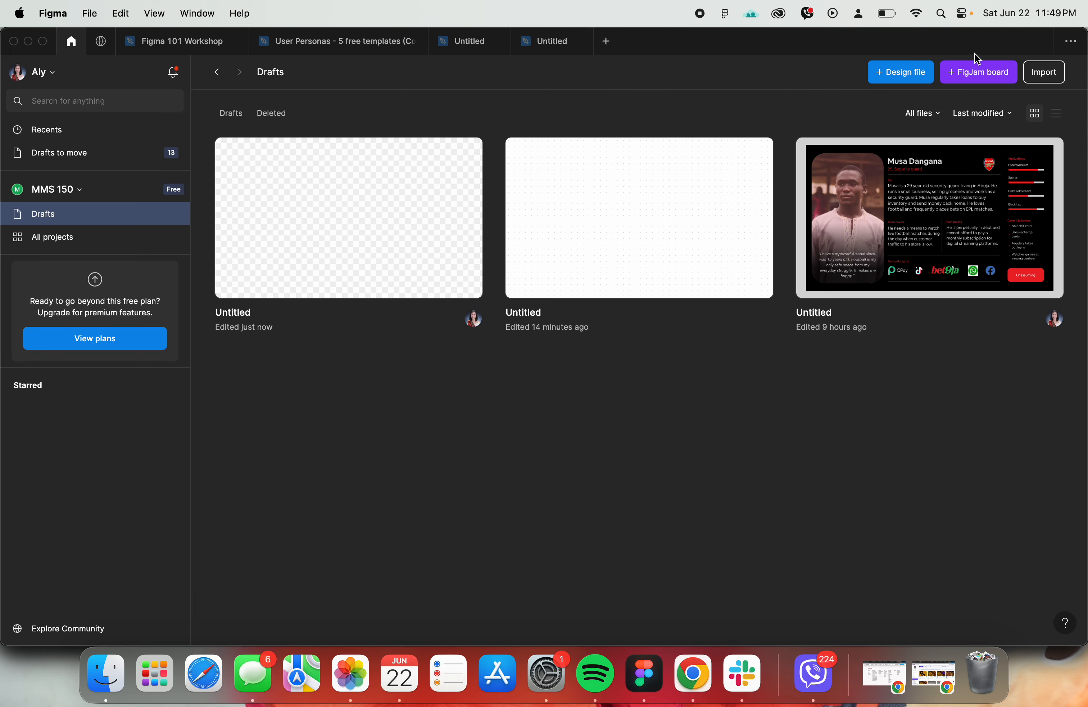
pyautogui.click(979, 74)
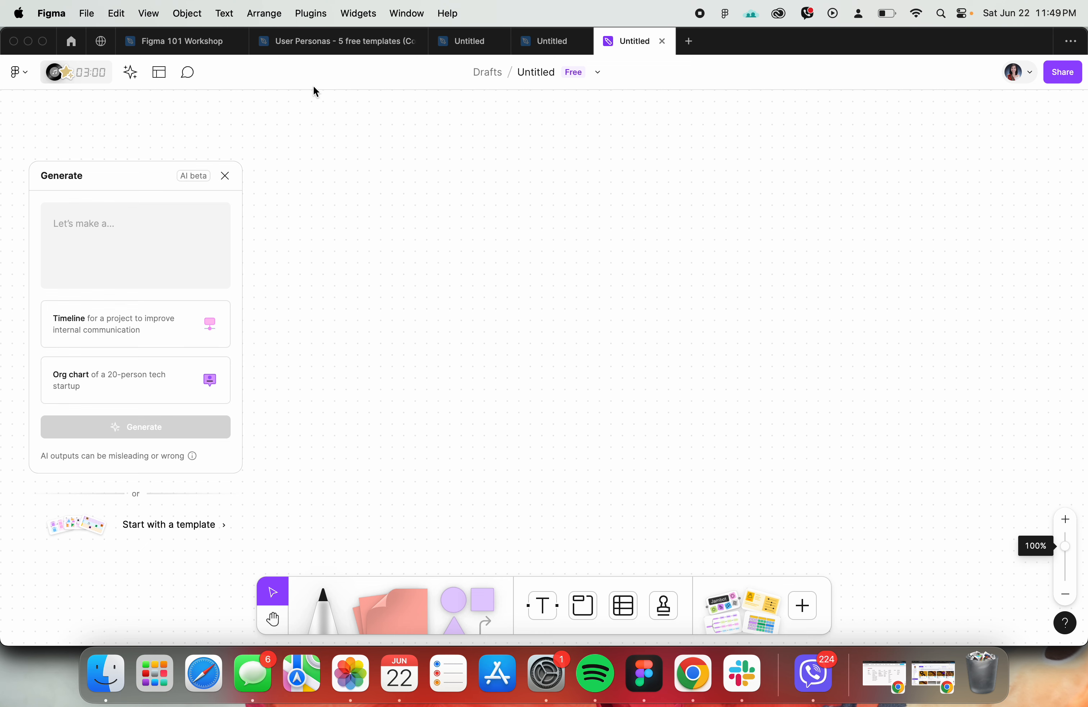
# - Browse the FigJam template library and add the user persona template to the board
pyautogui.click(151, 75)
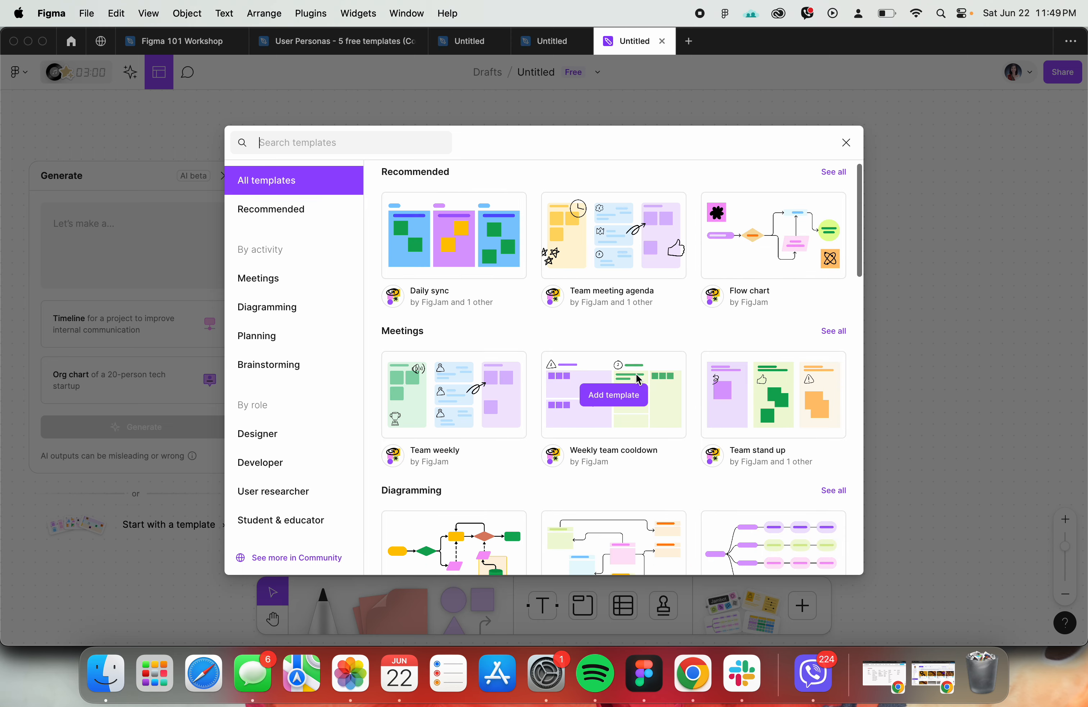
pyautogui.scroll(-6, 614, 395)
pyautogui.scroll(-6, 639, 379)
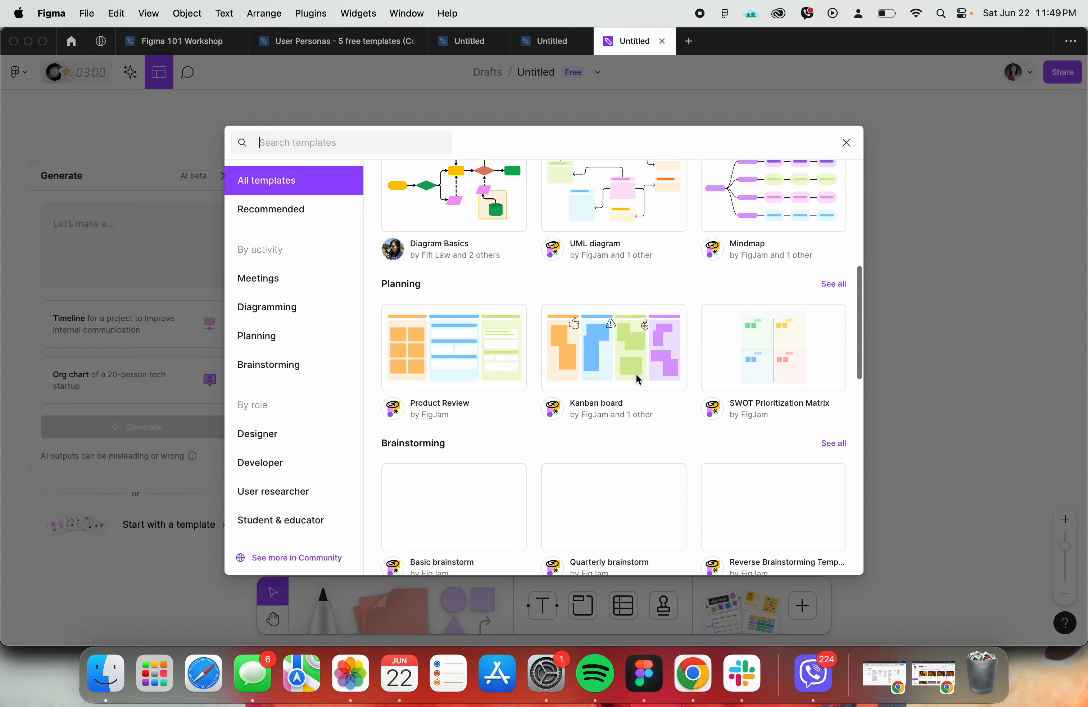
pyautogui.click(726, 448)
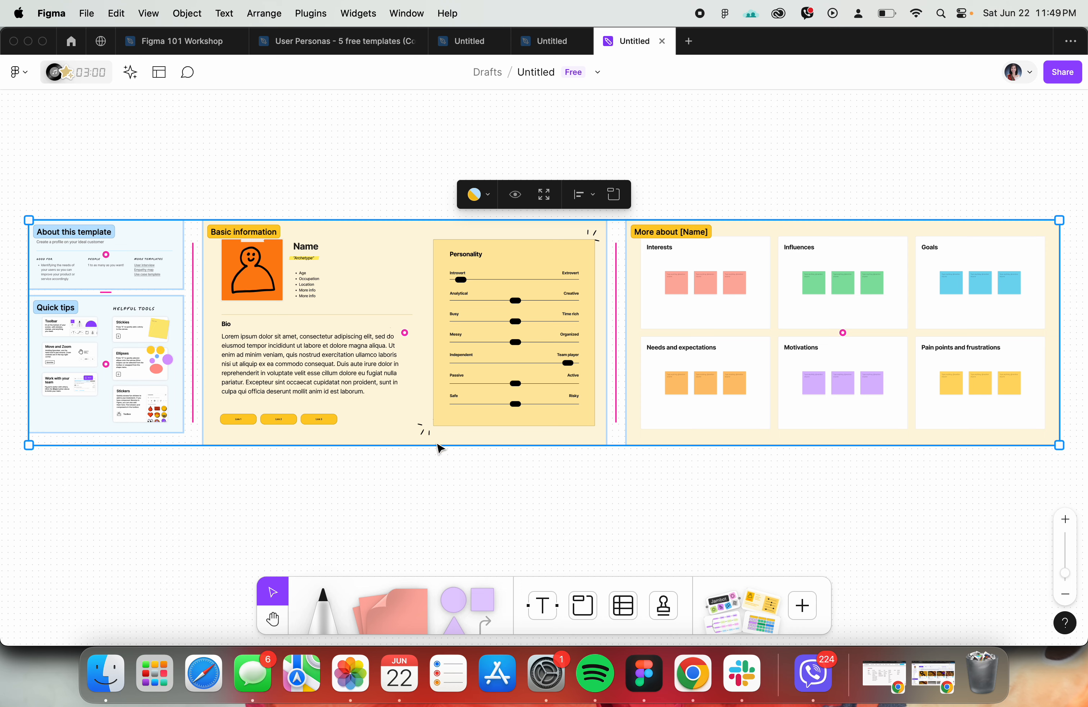
# - Compare the inserted persona template with the Persona - Style 5 page of the User Personas community file
pyautogui.scroll(3, 577, 446)
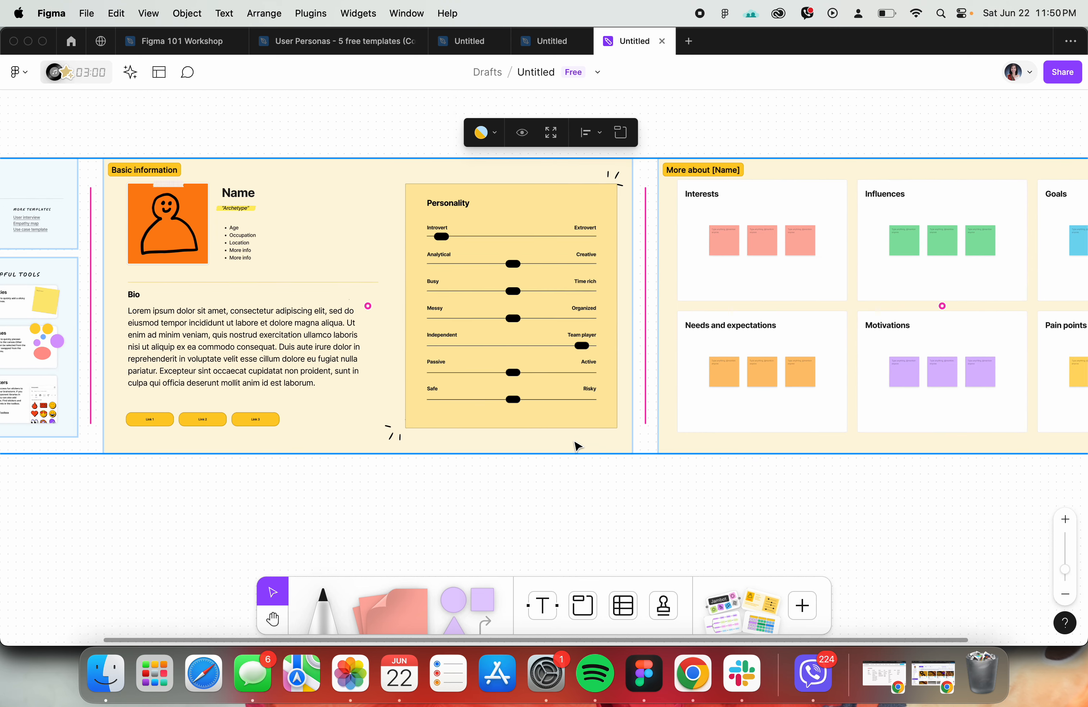
pyautogui.click(294, 44)
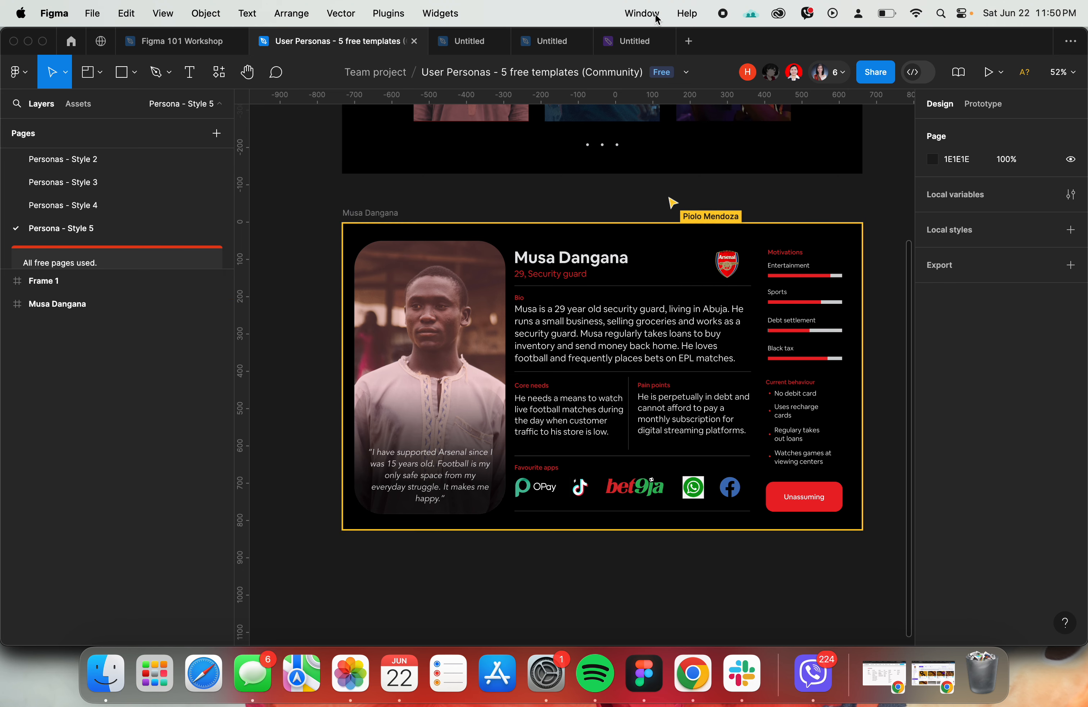
pyautogui.click(624, 44)
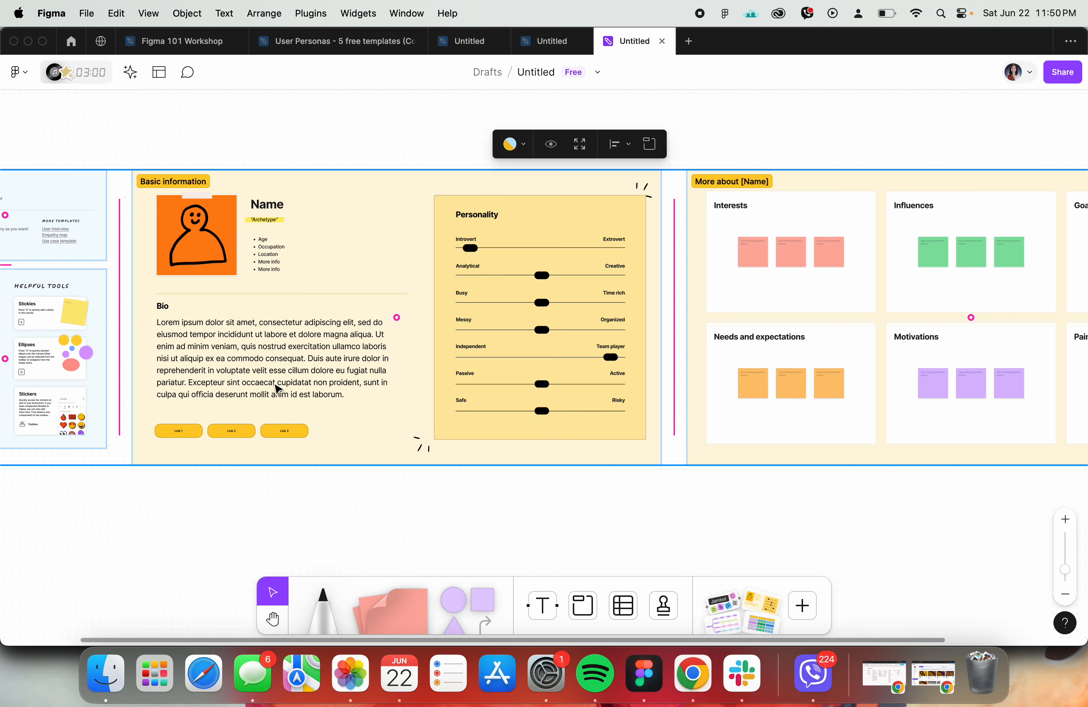
# - Examine the template's Basic information, Personality and More about [Name] sections up close
pyautogui.scroll(3, 365, 381)
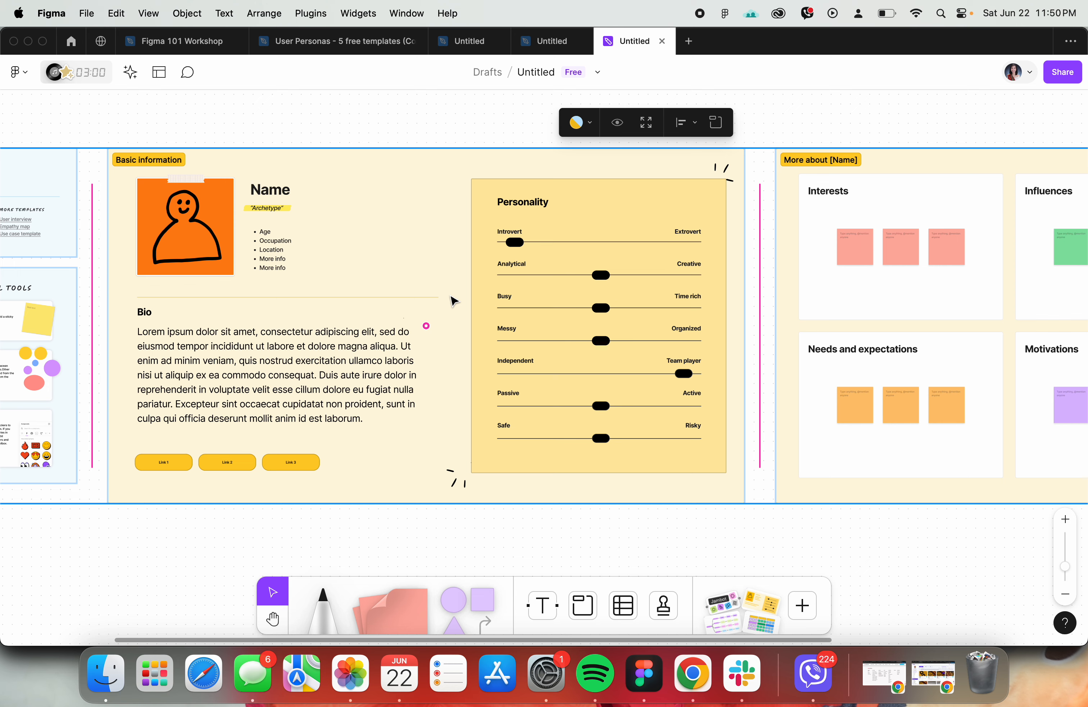
pyautogui.hscroll(5, 665, 313)
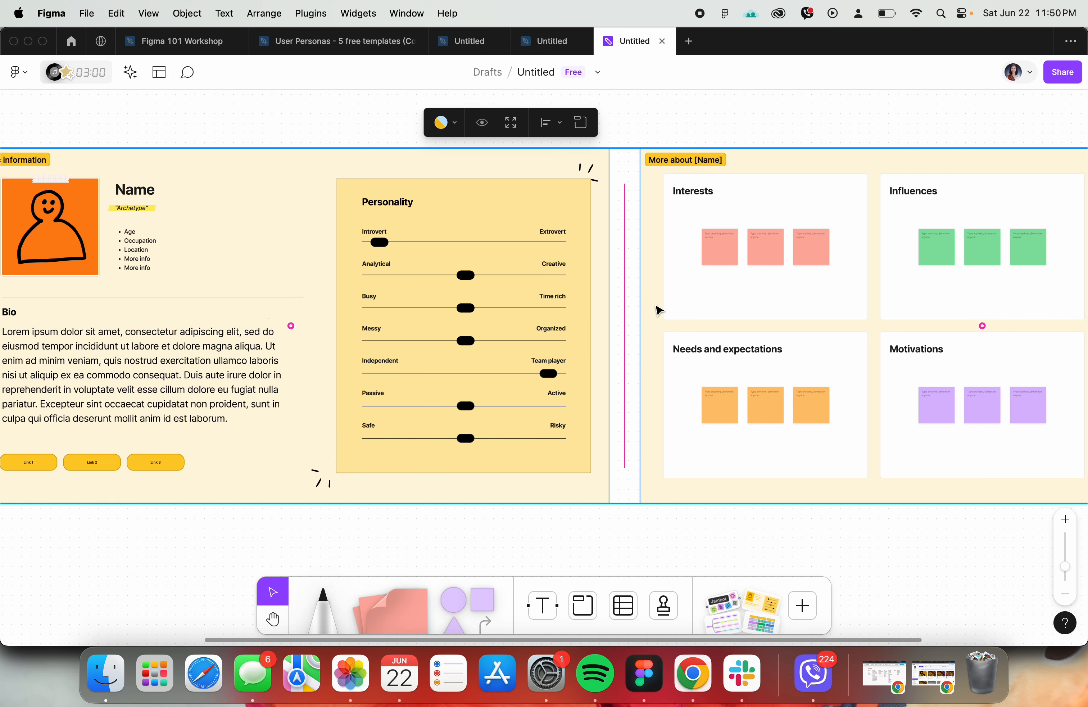
pyautogui.hscroll(8, 659, 310)
pyautogui.scroll(1, 660, 311)
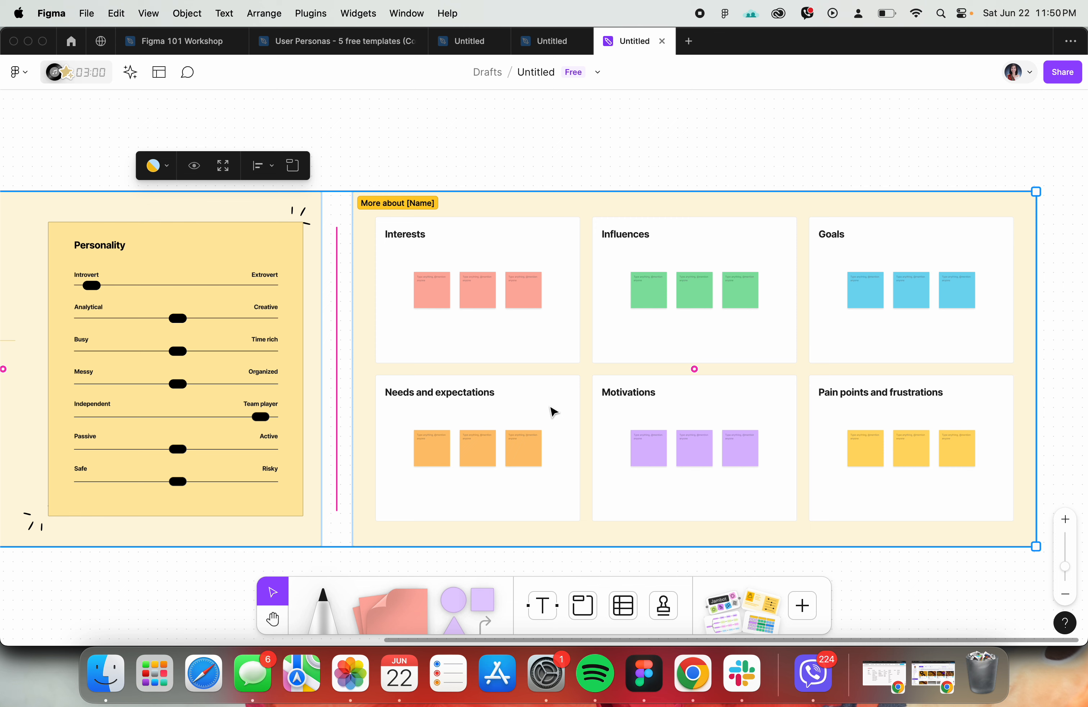
pyautogui.scroll(2, 551, 407)
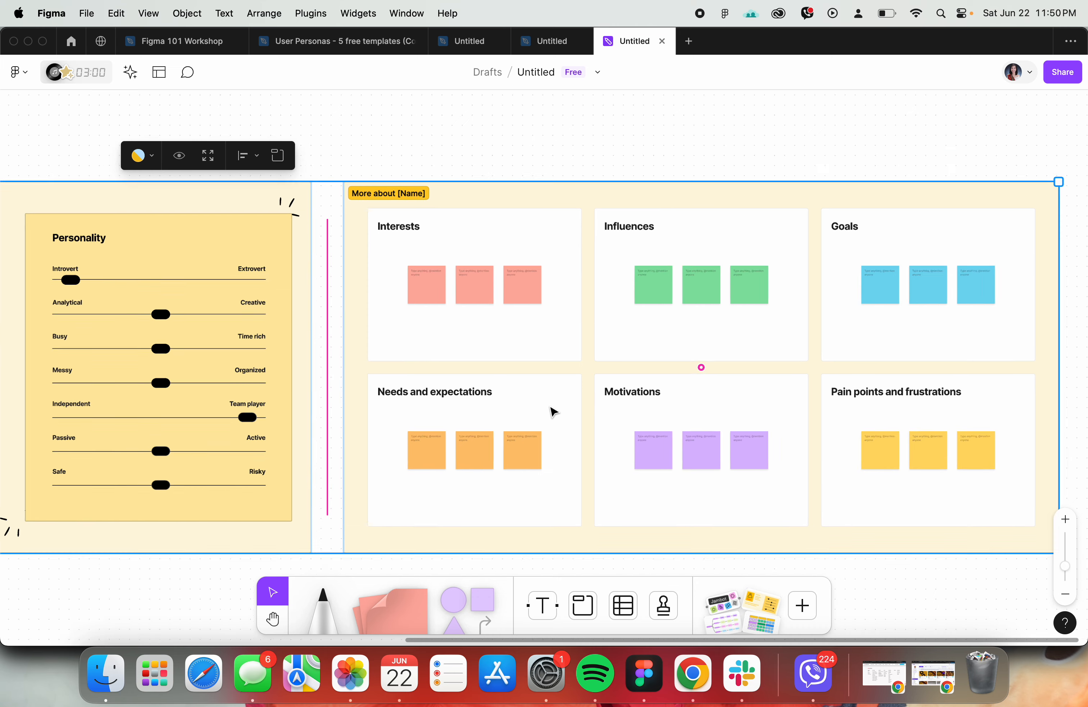
pyautogui.hscroll(2, 551, 407)
pyautogui.scroll(-1, 551, 408)
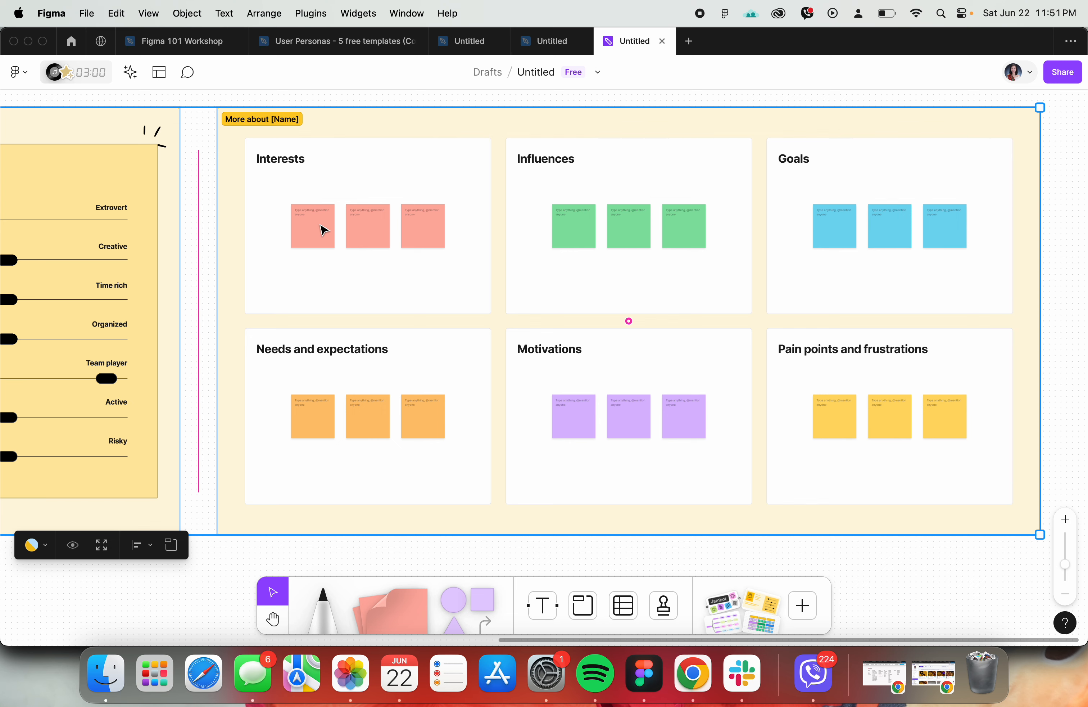
# - Write "Foot balling" on the first sticky note in the Interests box
pyautogui.scroll(3, 318, 228)
pyautogui.doubleClick(309, 209)
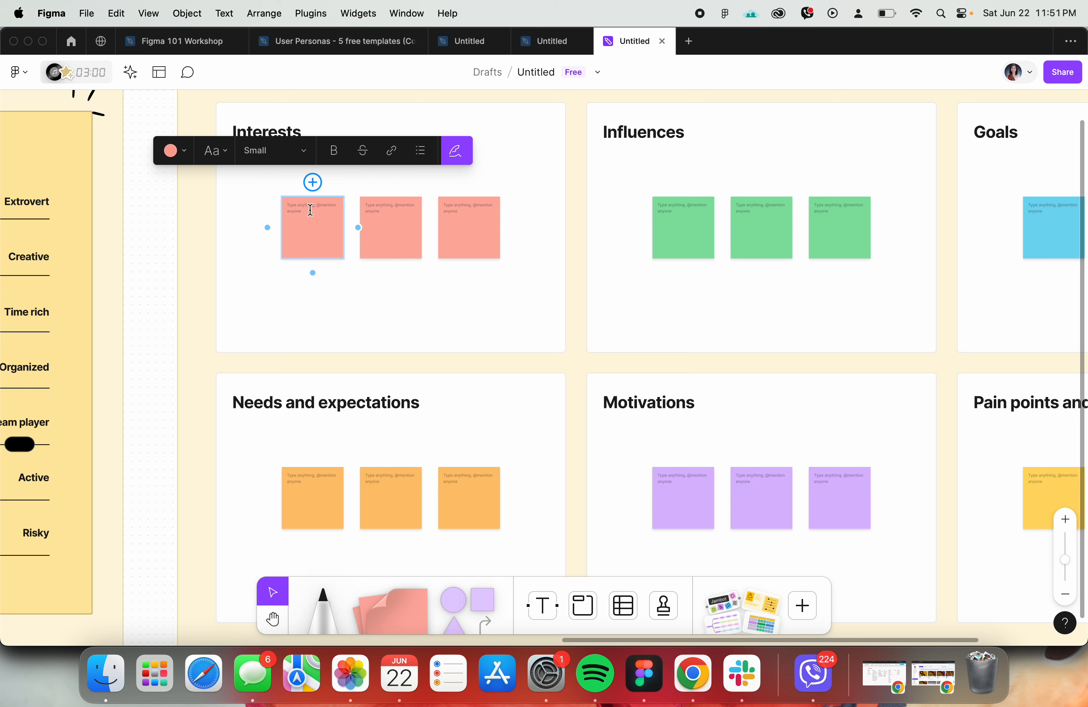
pyautogui.write('Foot')
pyautogui.press('Escape')
pyautogui.press('Escape')
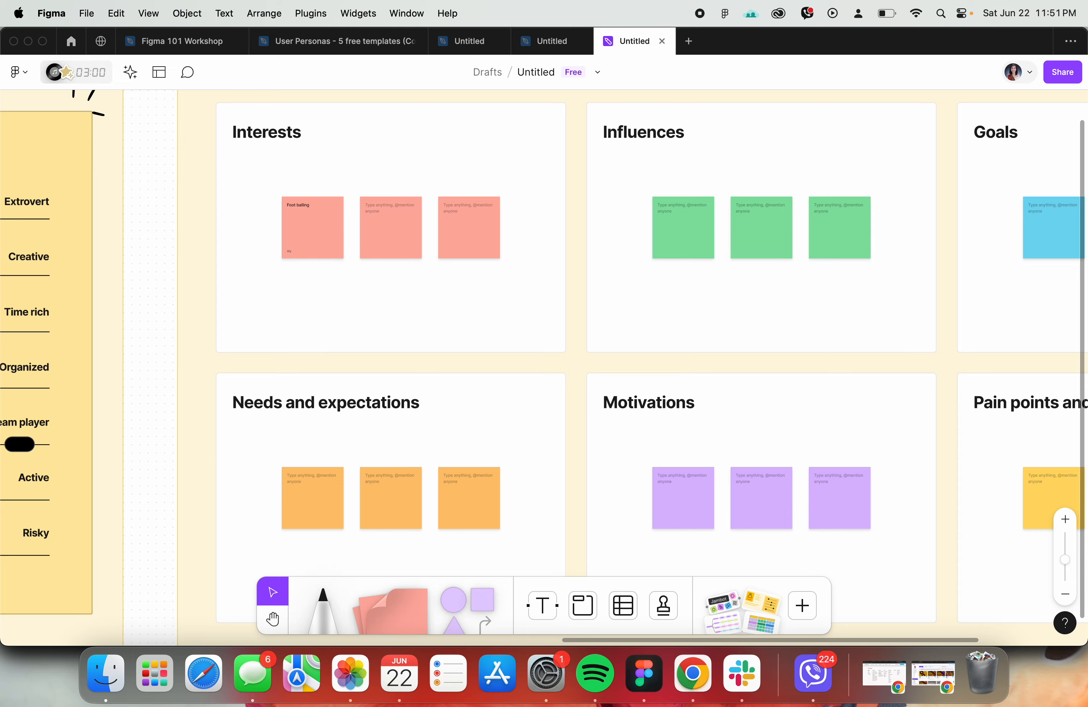
pyautogui.click(693, 233)
# - Compare the whole persona board with the finished persona card on the Cover page of the untitled design draft
pyautogui.scroll(-3, 691, 233)
pyautogui.scroll(-5, 642, 260)
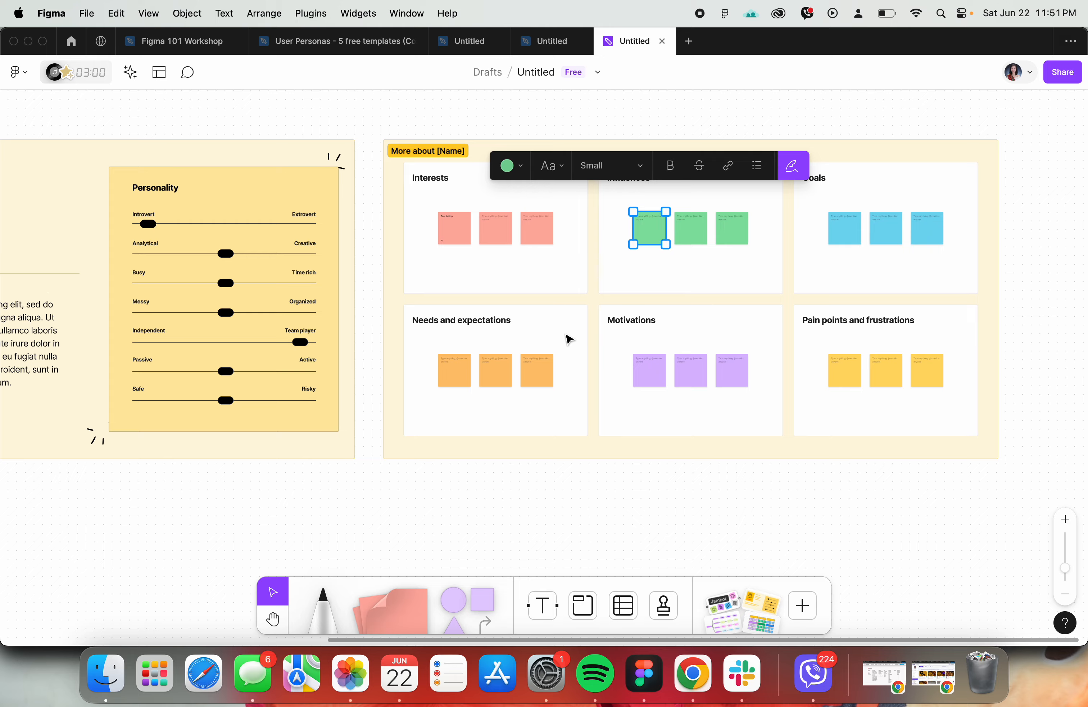
pyautogui.scroll(-3, 497, 284)
pyautogui.click(514, 482)
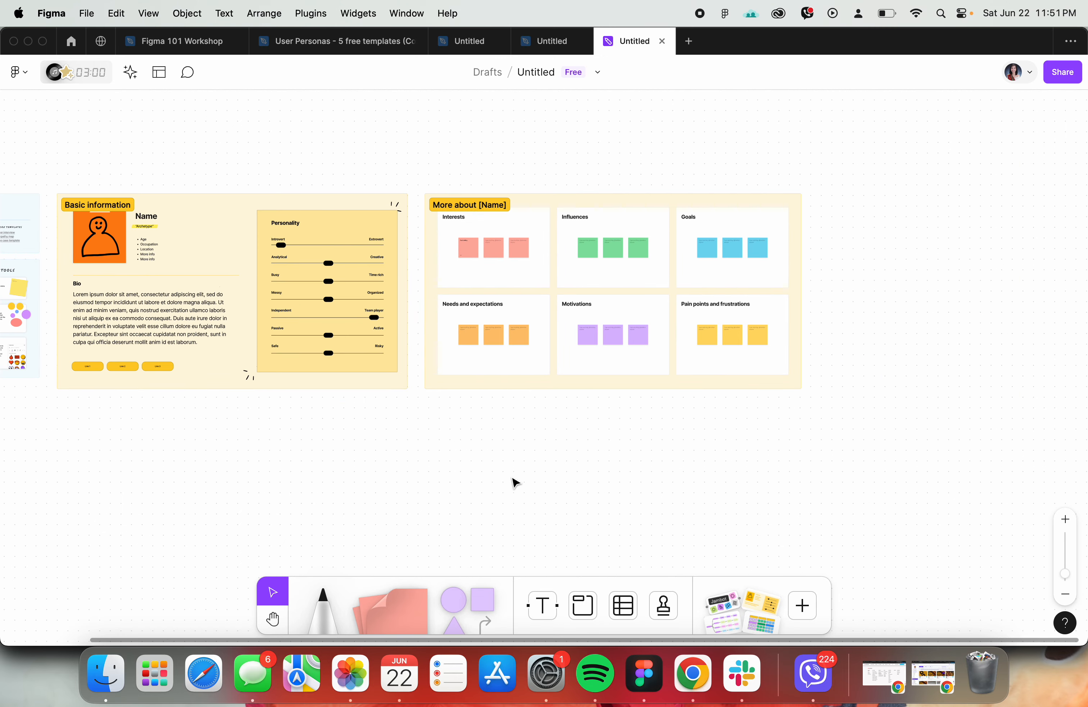
pyautogui.click(474, 38)
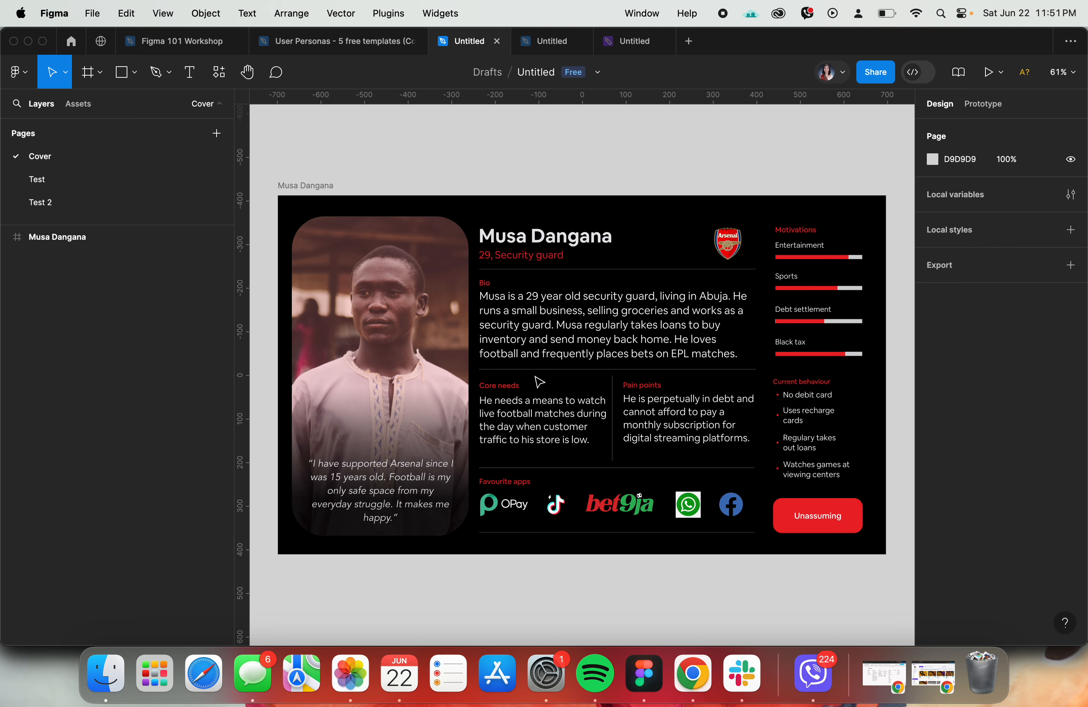
pyautogui.click(634, 41)
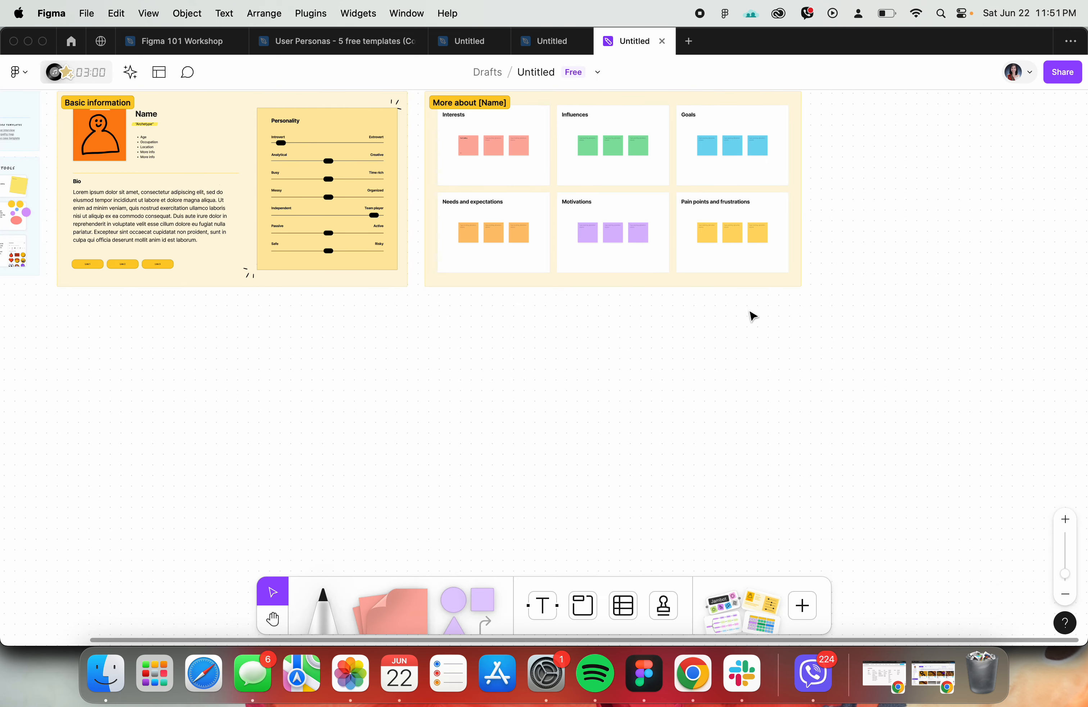
pyautogui.scroll(3, 567, 459)
pyautogui.hscroll(-2, 567, 459)
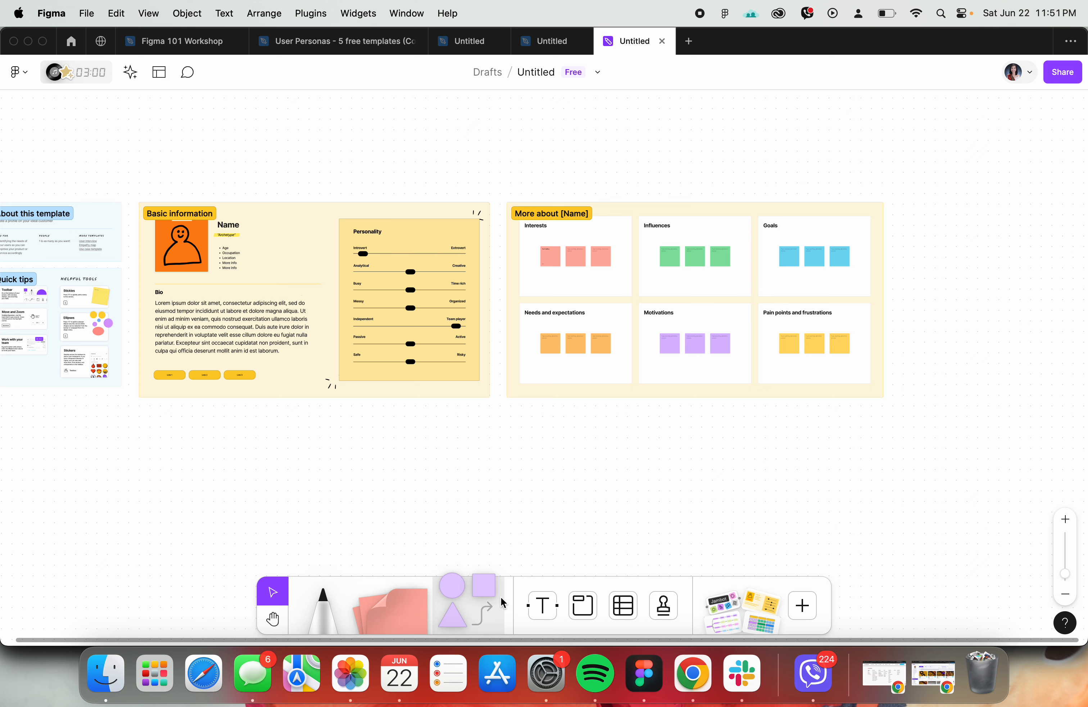
# - Activate the Sticky note tool and view its color choices
pyautogui.click(383, 605)
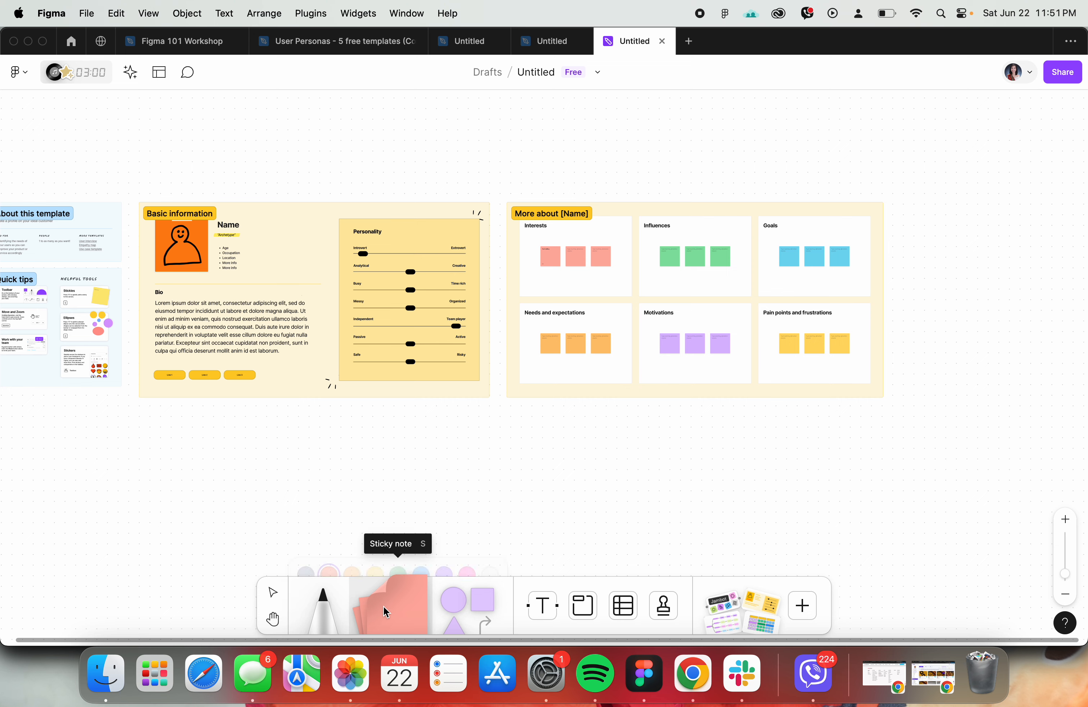
pyautogui.click(330, 610)
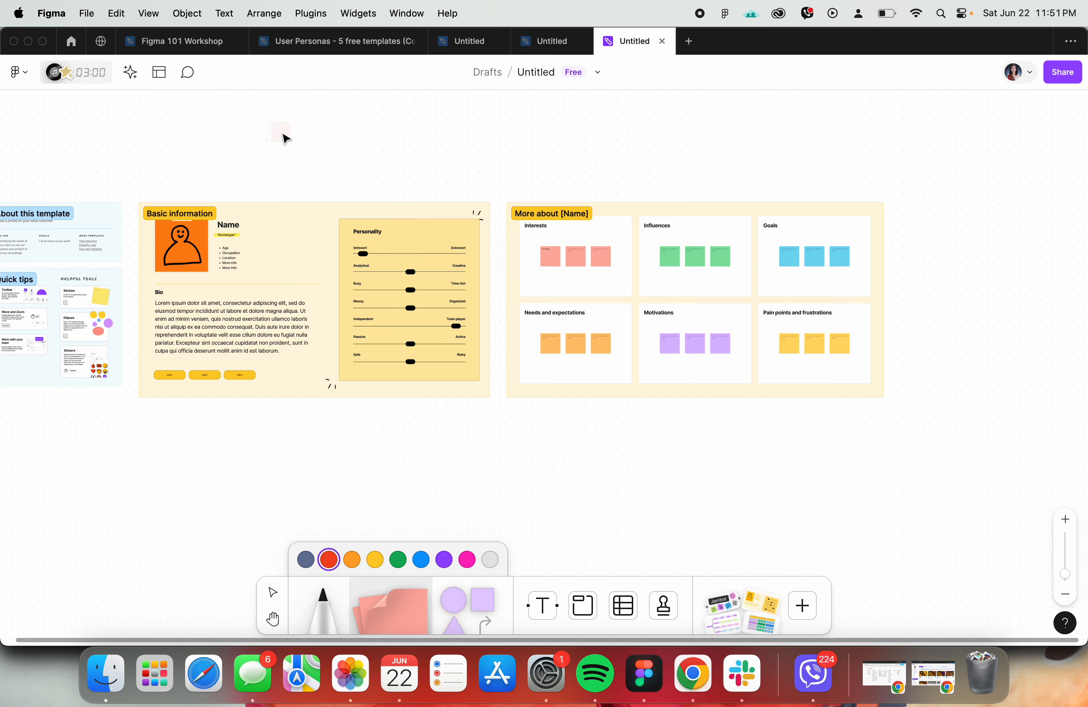
# - Switch to Chrome and find the User Journey Map and Empathy Map activities in the course outline
pyautogui.click(685, 690)
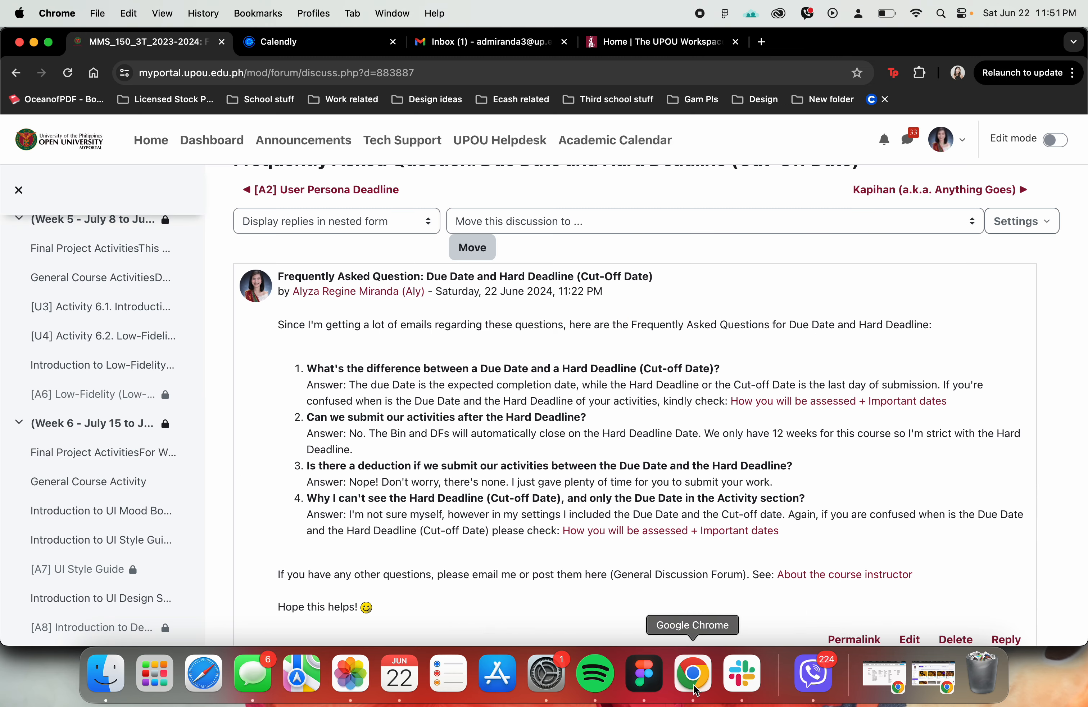
pyautogui.scroll(5, 83, 400)
pyautogui.scroll(5, 82, 403)
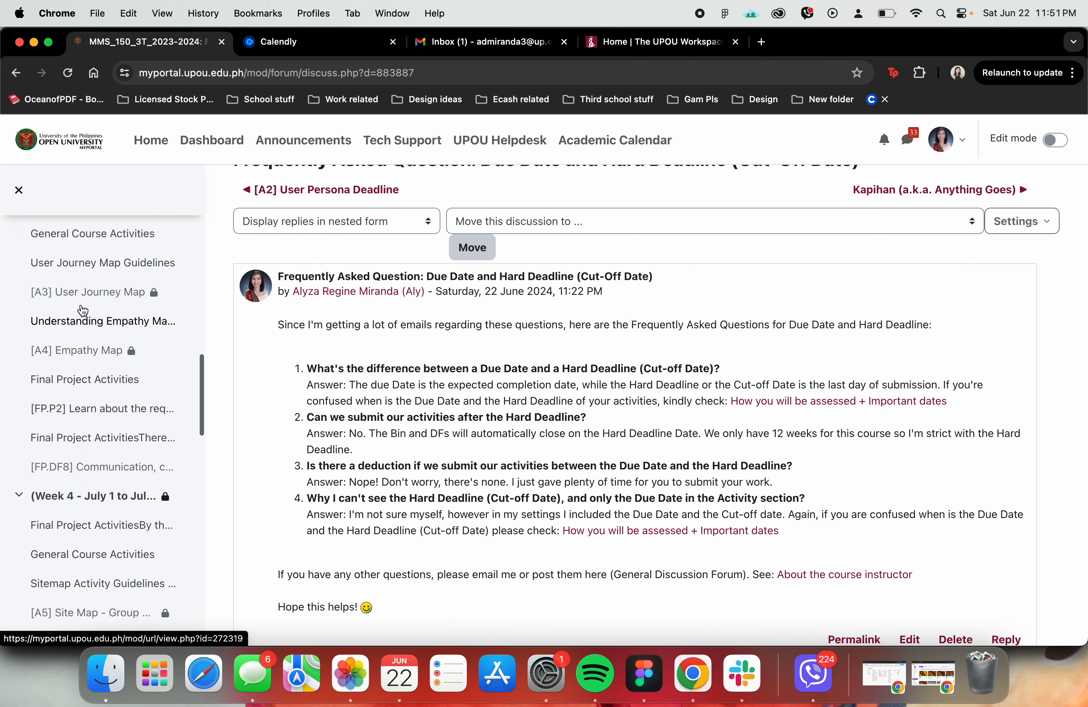
# - Find the Sitemap activity in the course outline and switch back to the FigJam board in Figma
pyautogui.scroll(2, 82, 399)
pyautogui.scroll(-5, 92, 413)
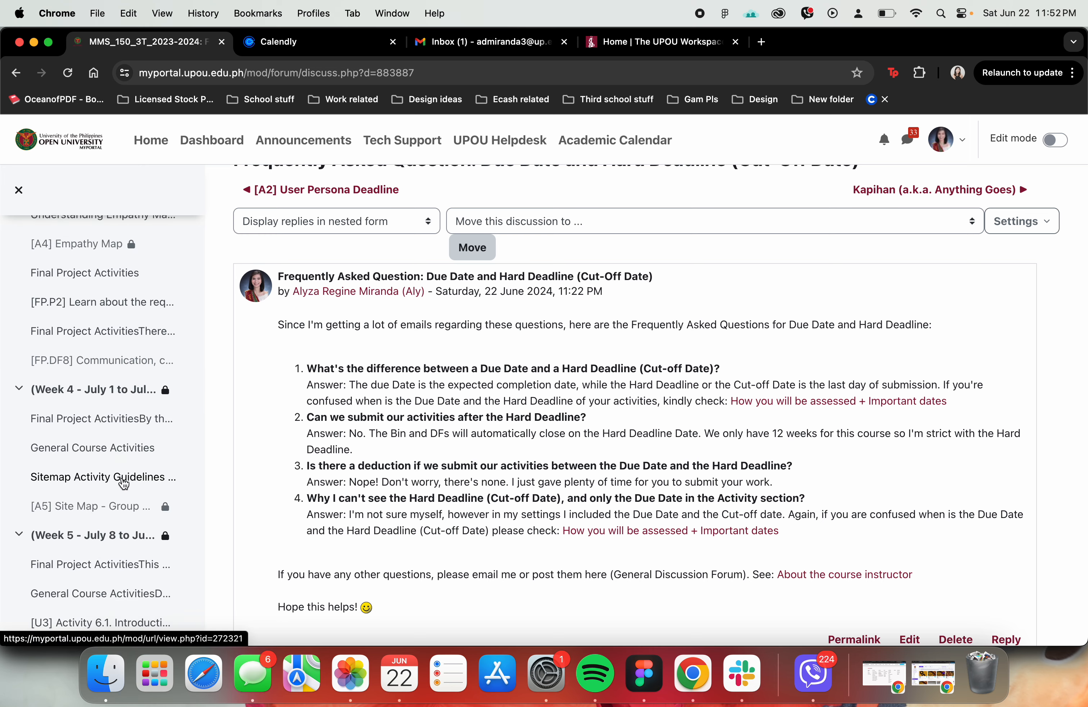
pyautogui.click(644, 673)
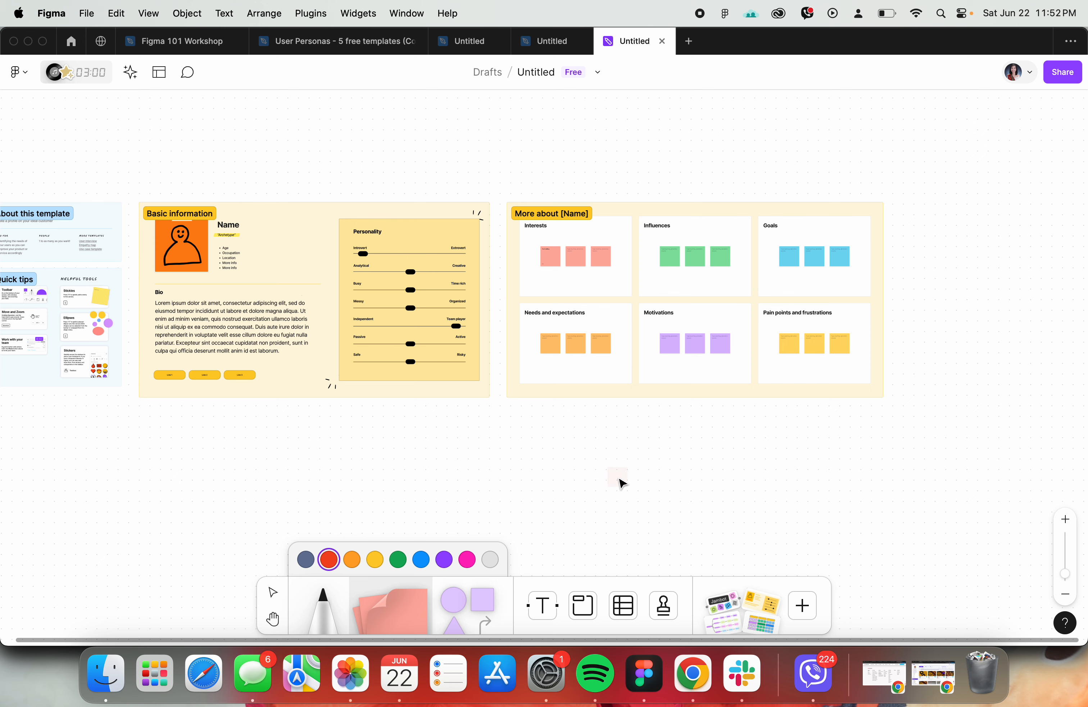
# - Place a blank red sticky note above the Basic information section and delete it again
pyautogui.scroll(-1, 621, 482)
pyautogui.click(311, 148)
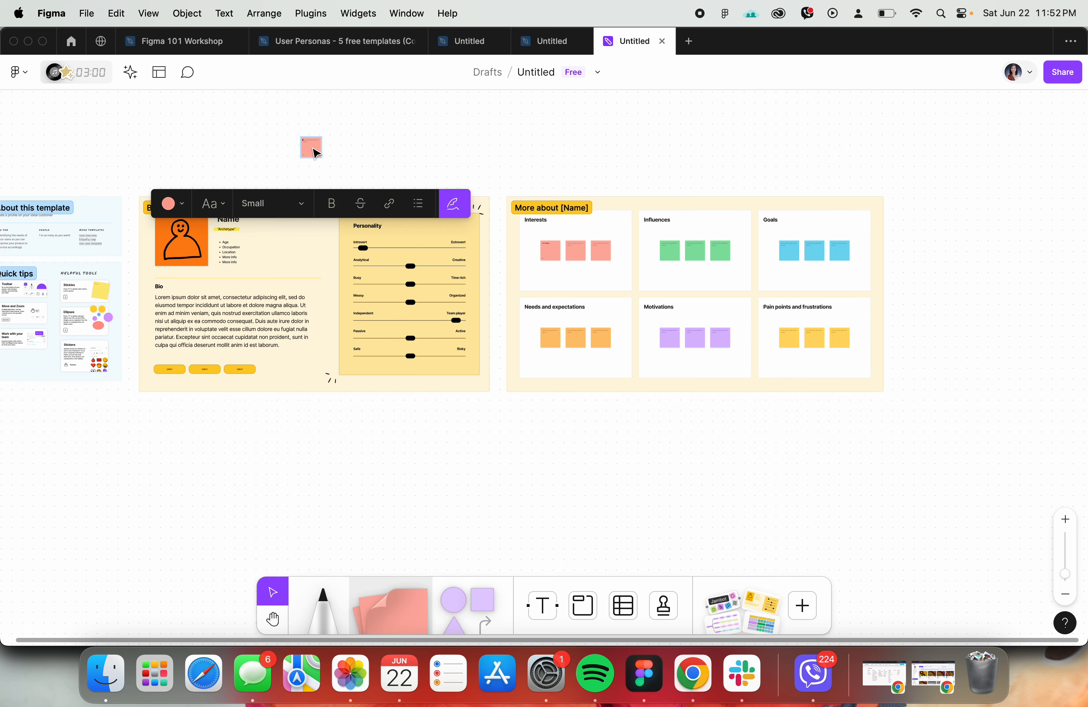
pyautogui.click(390, 146)
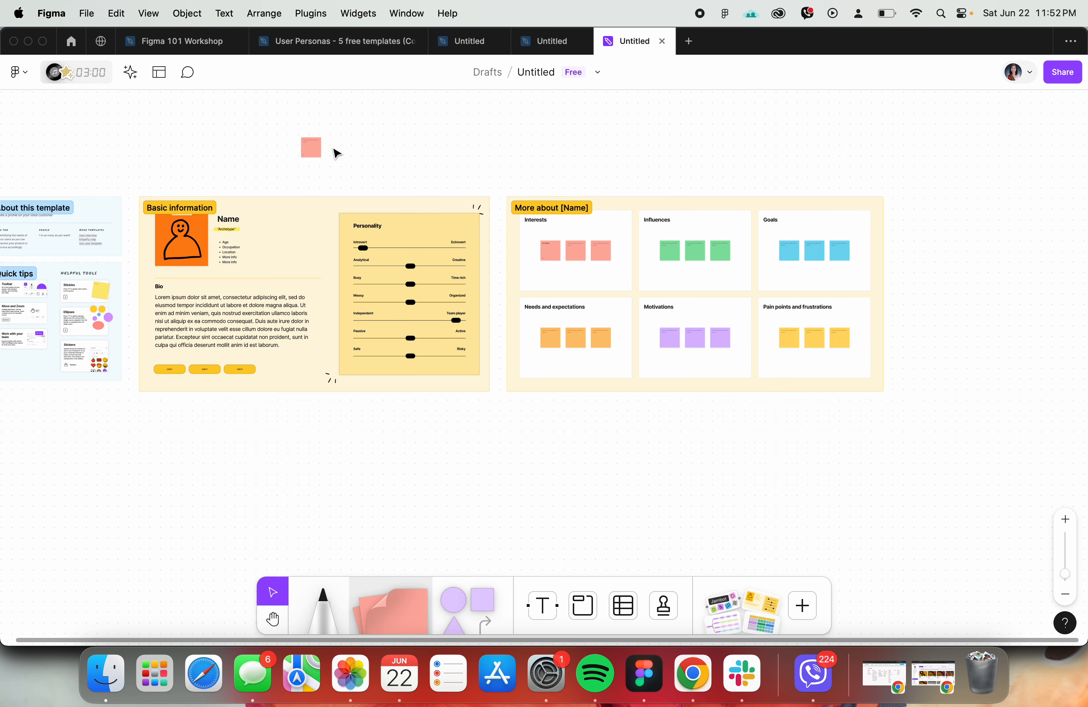
pyautogui.click(321, 148)
pyautogui.press('Delete')
# - Browse the FigJam template library from the recommended templates down to the Designer and Developer categories
pyautogui.click(153, 75)
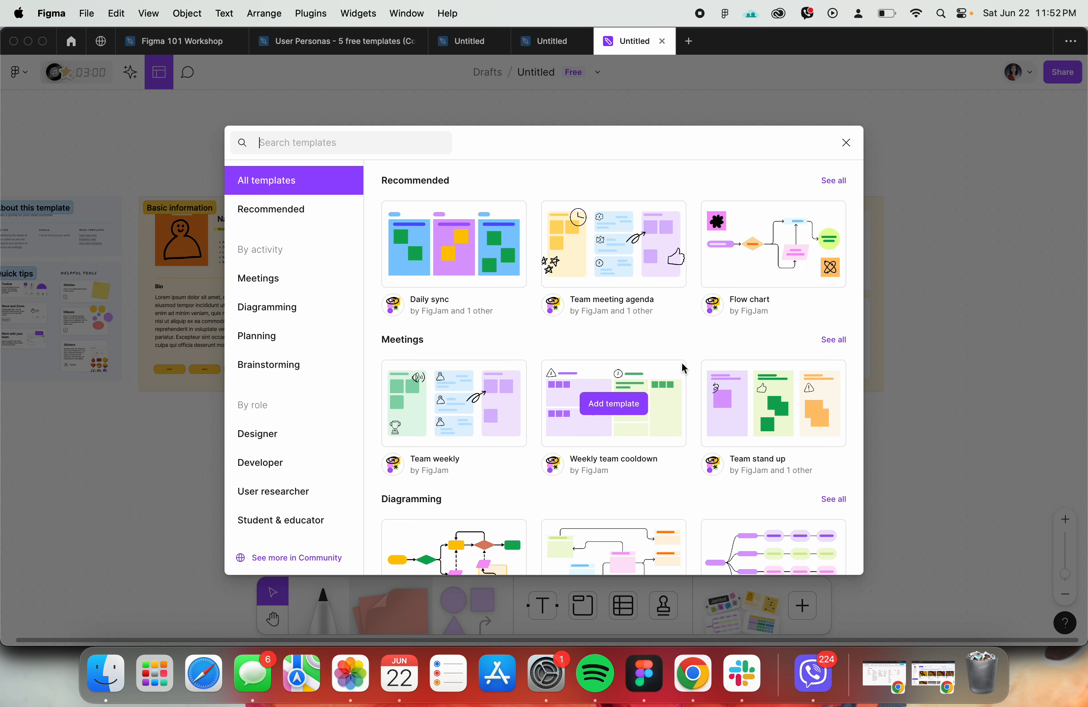
pyautogui.scroll(-12, 684, 369)
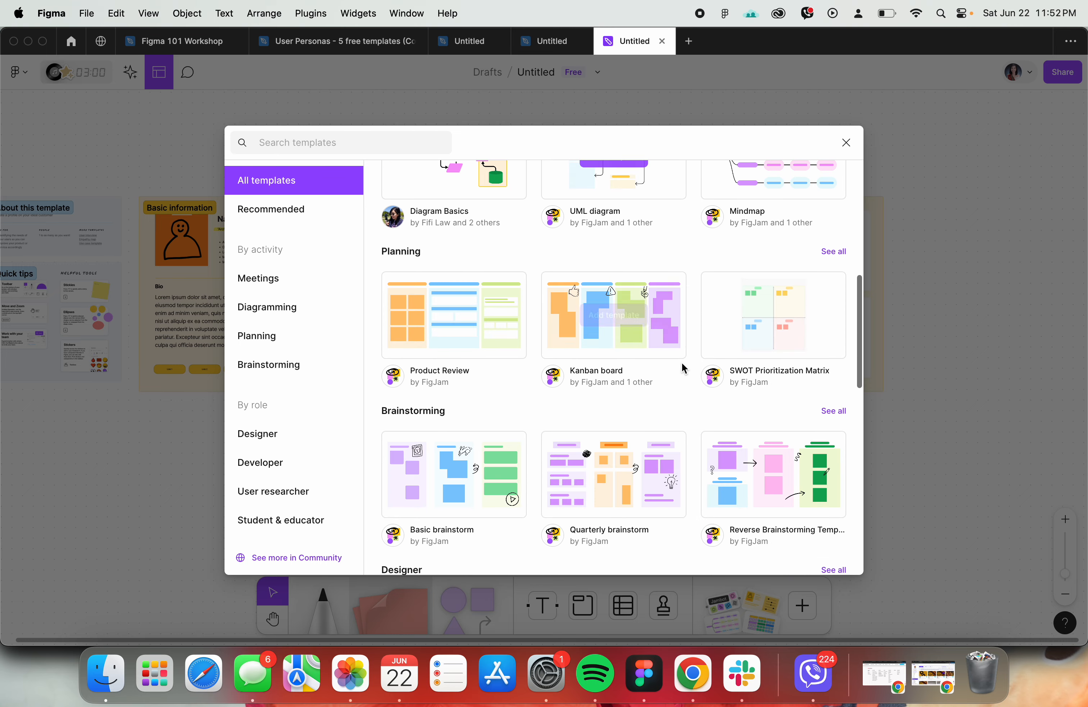
pyautogui.scroll(-4, 684, 369)
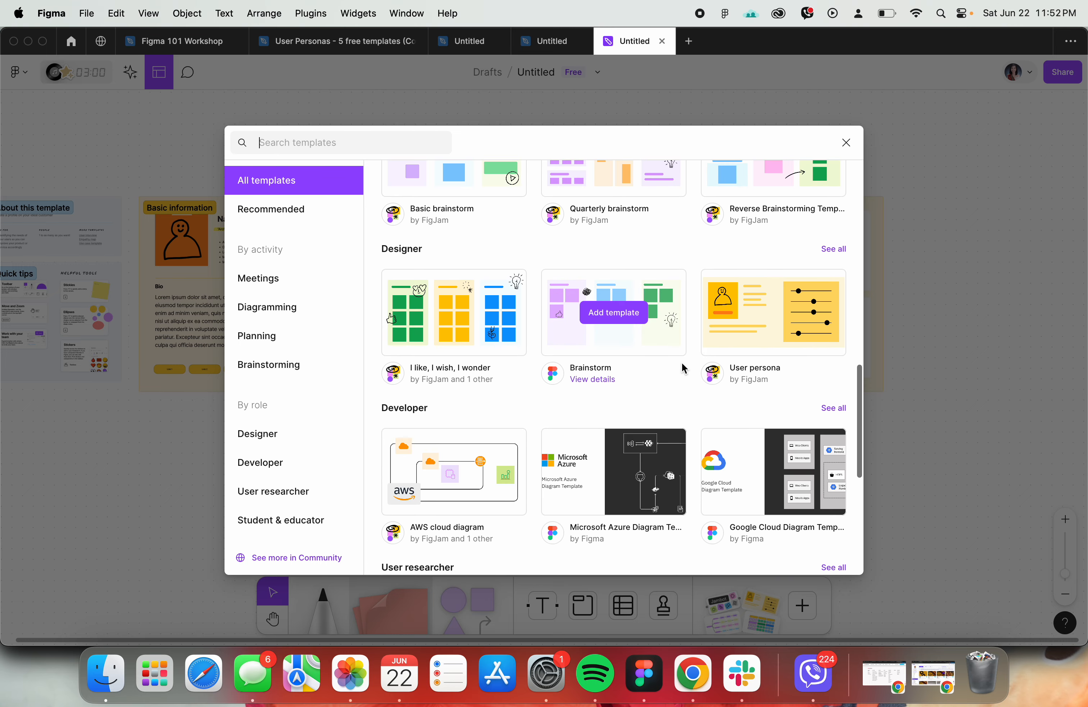
pyautogui.click(847, 142)
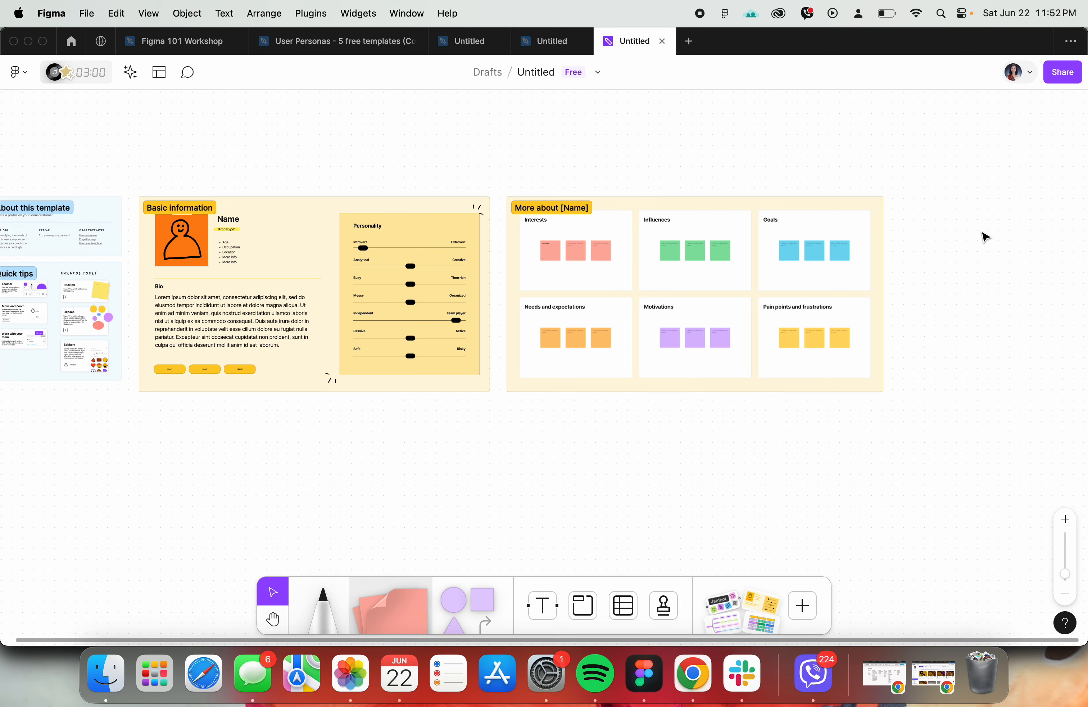
pyautogui.scroll(-4, 463, 481)
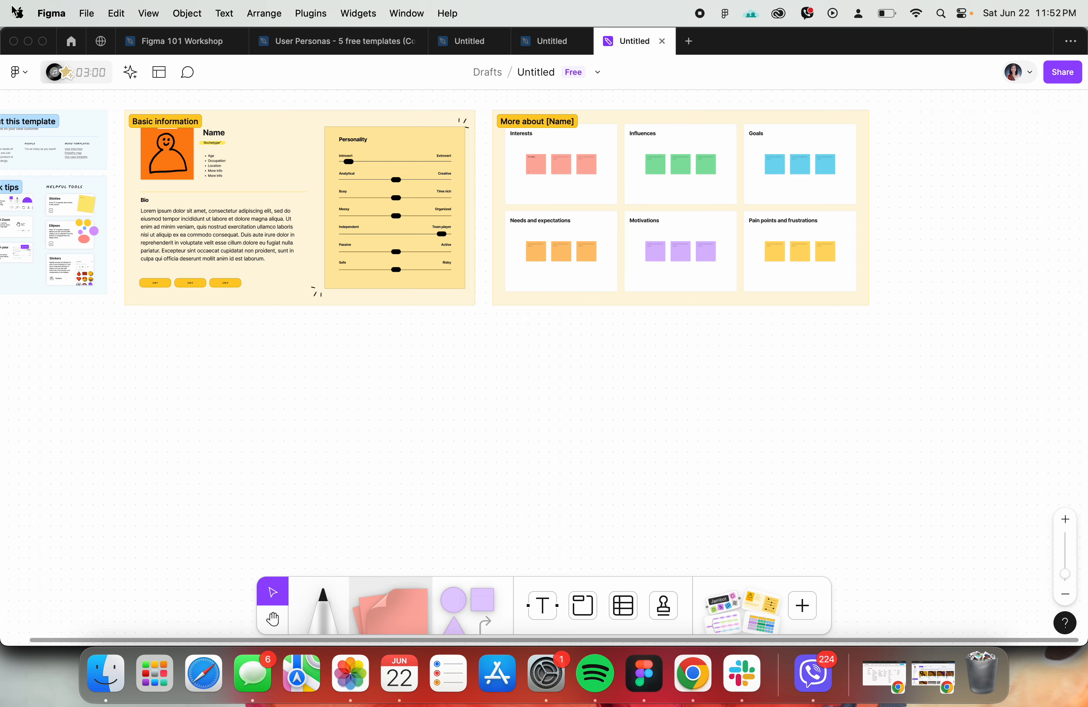
# - Check the agenda in the Figma 101 Workshop file and view the places where a new design file or FigJam board can be created
pyautogui.click(154, 42)
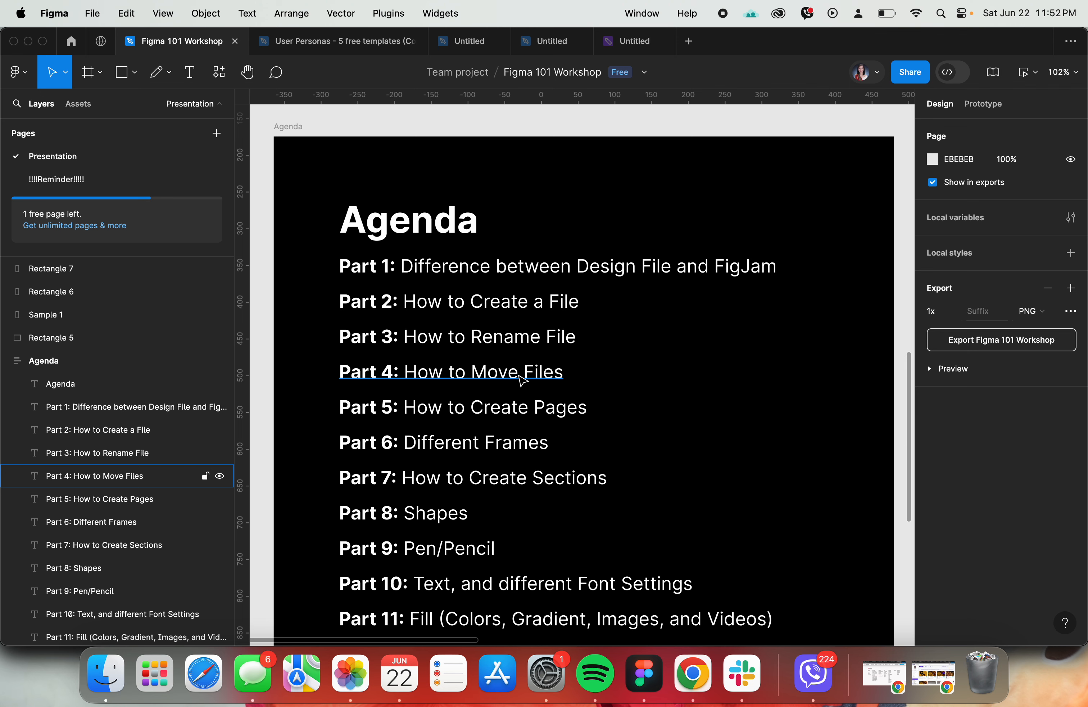
pyautogui.click(72, 42)
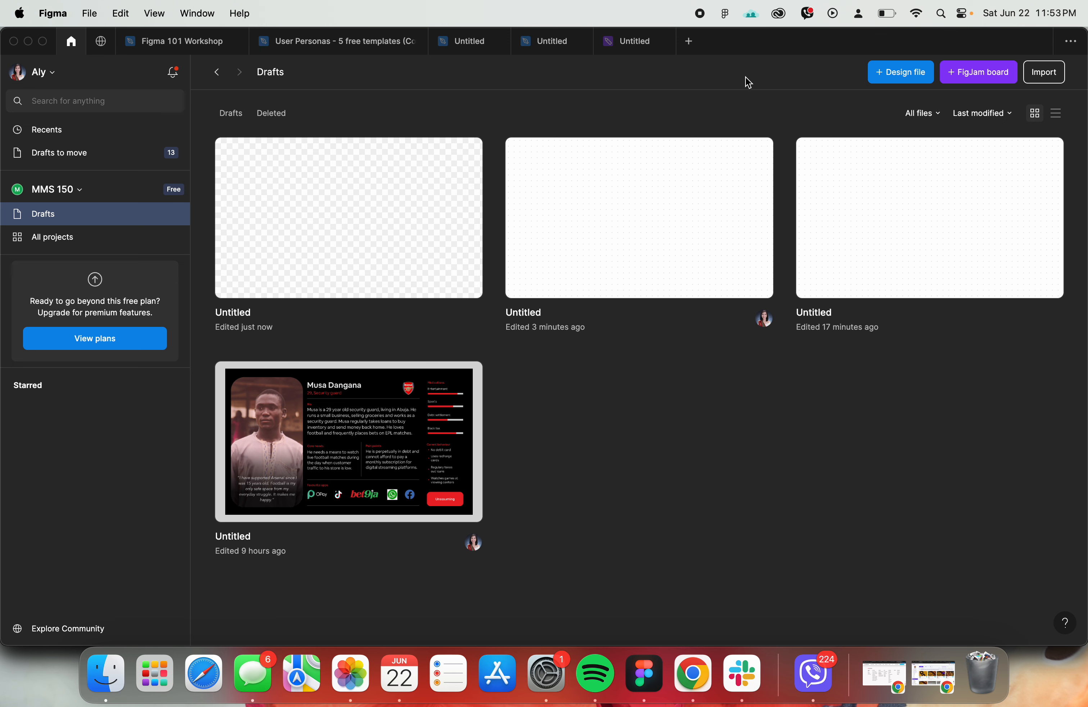
pyautogui.click(697, 46)
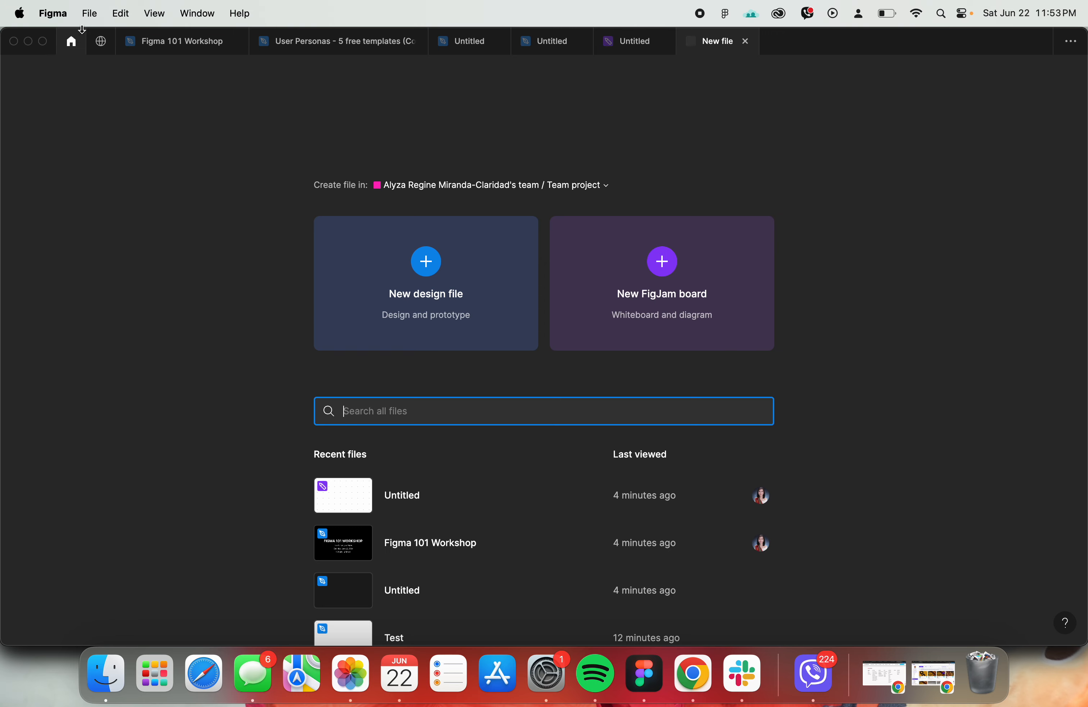
pyautogui.click(72, 45)
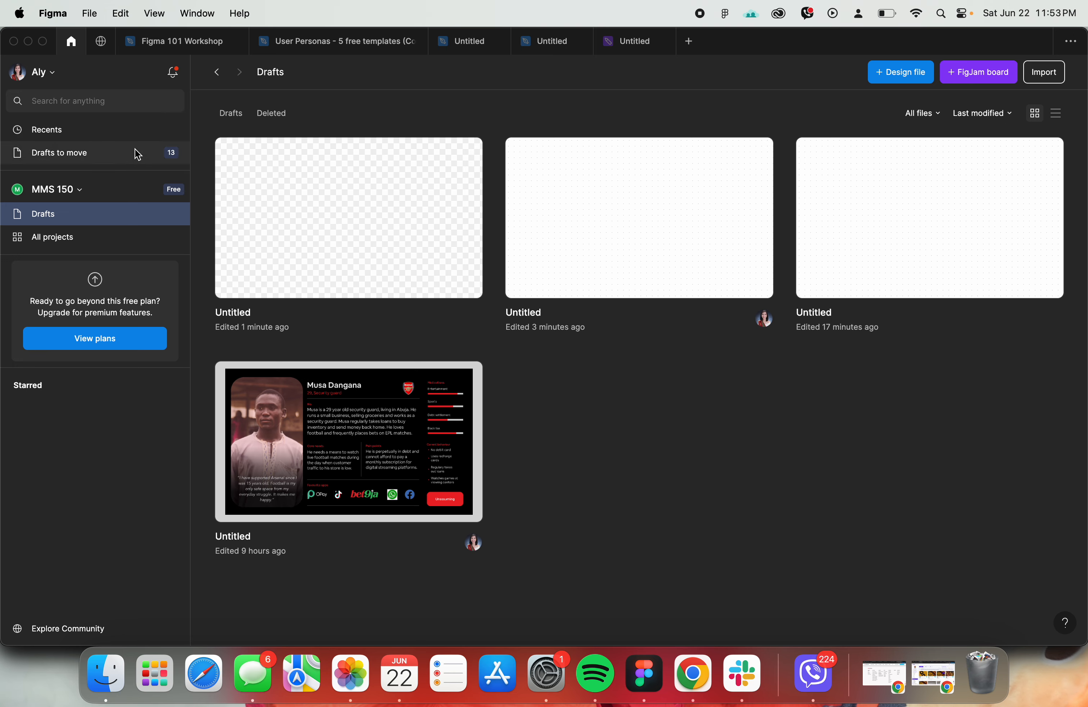
# - Check the file renaming topic in the workshop agenda and compare the names of the untitled design file and FigJam board
pyautogui.click(174, 47)
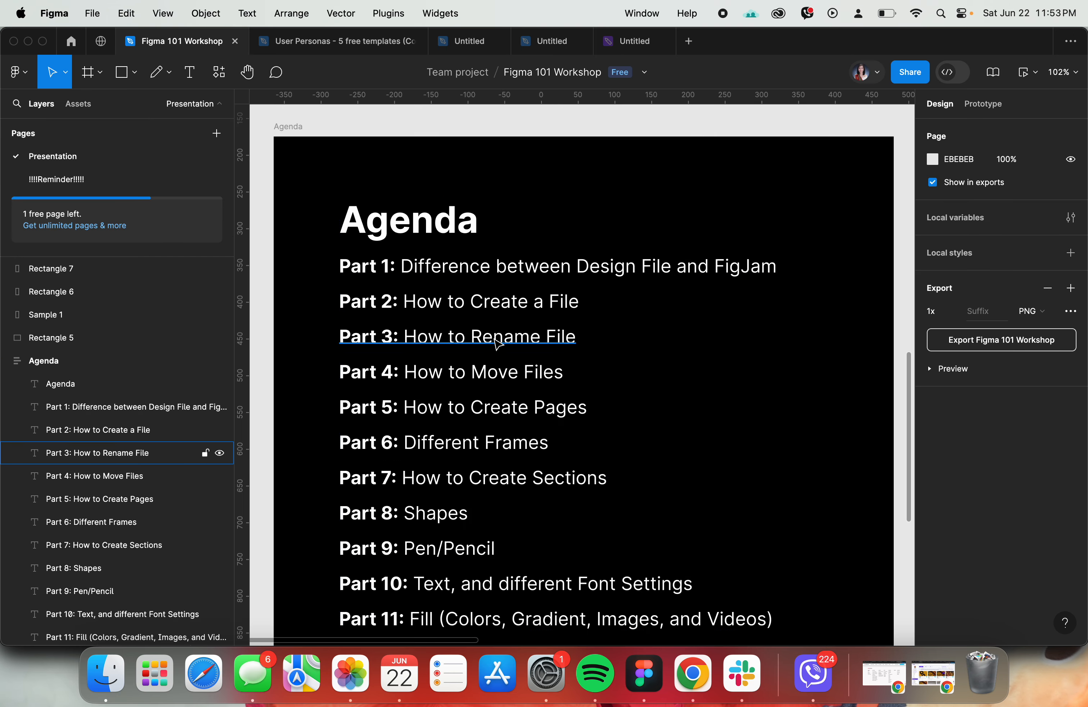
pyautogui.click(547, 44)
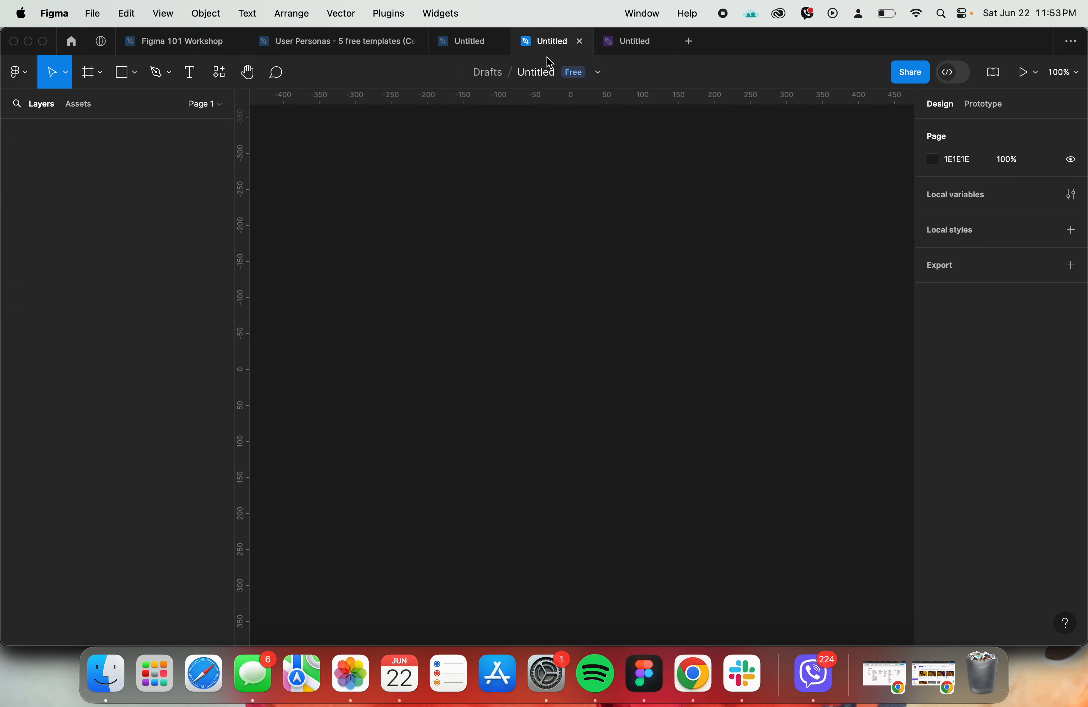
pyautogui.click(621, 46)
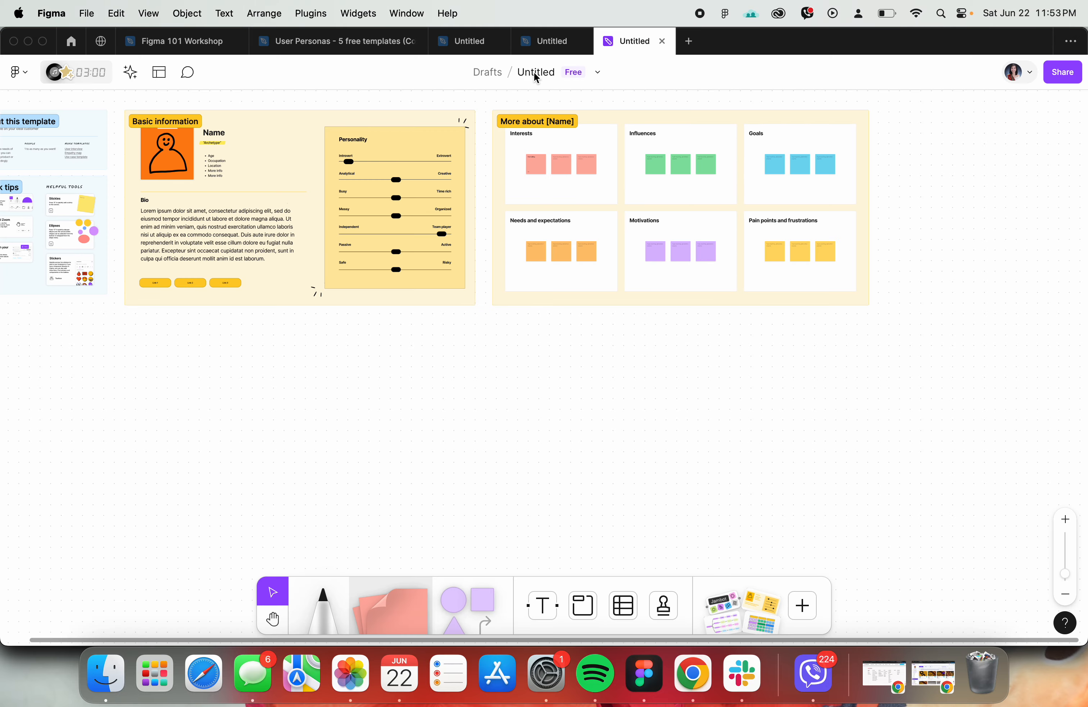
pyautogui.click(553, 40)
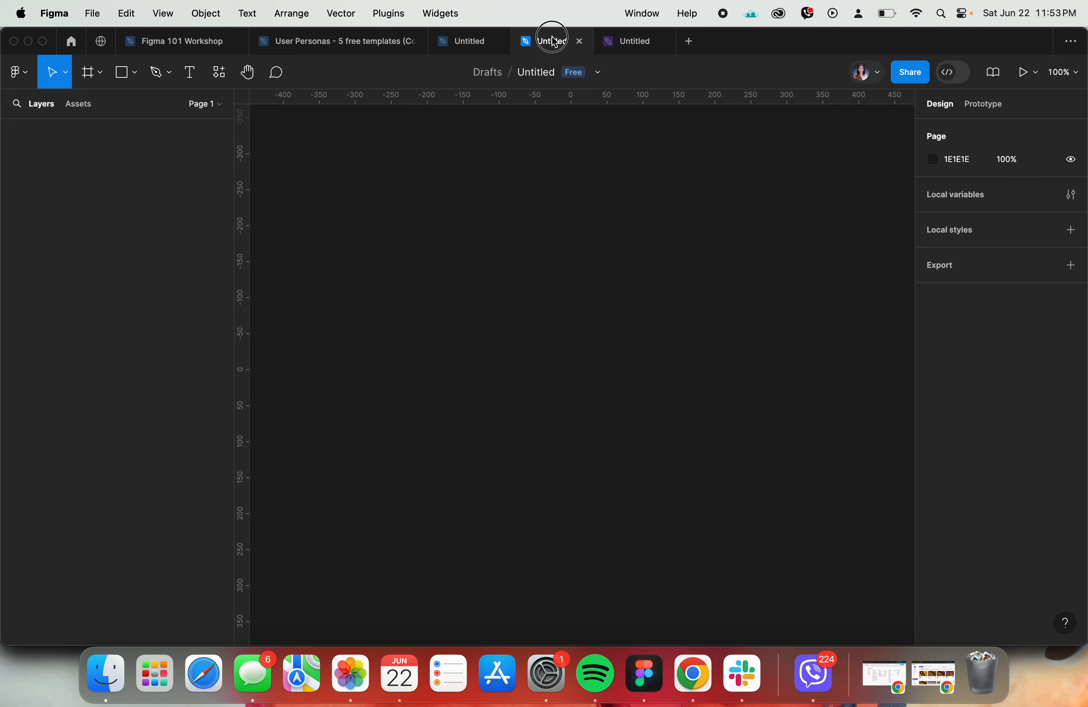
# - Open the blank untitled design file's name for editing with the Rename command, without entering a new name
pyautogui.click(548, 77)
pyautogui.click(531, 210)
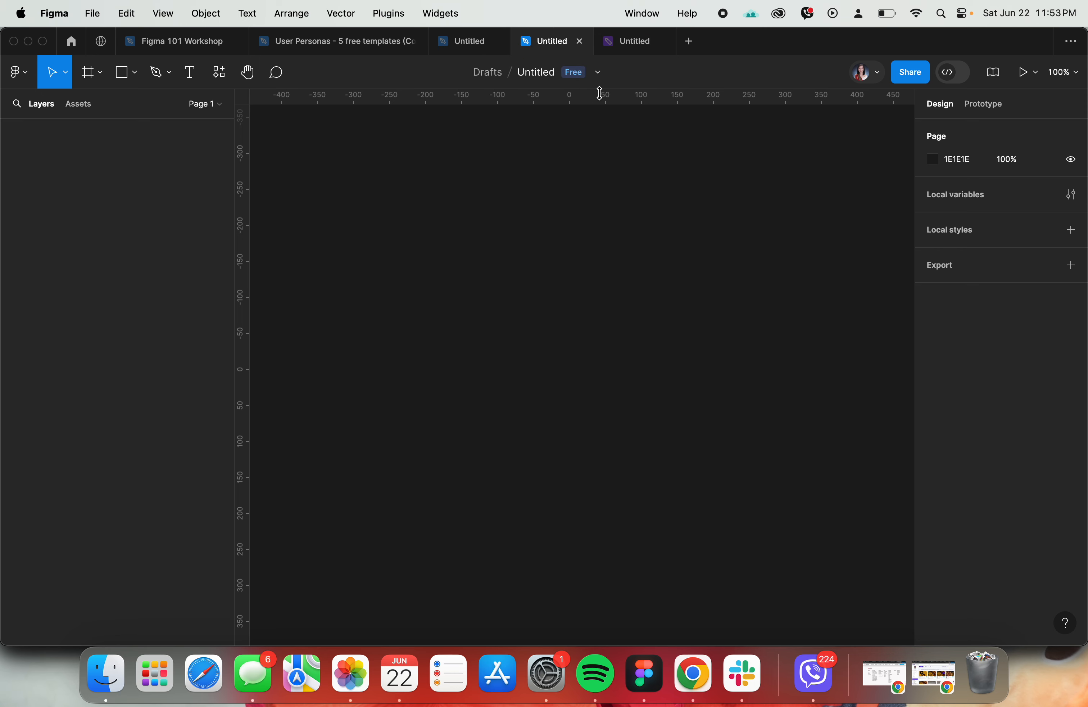
pyautogui.click(604, 78)
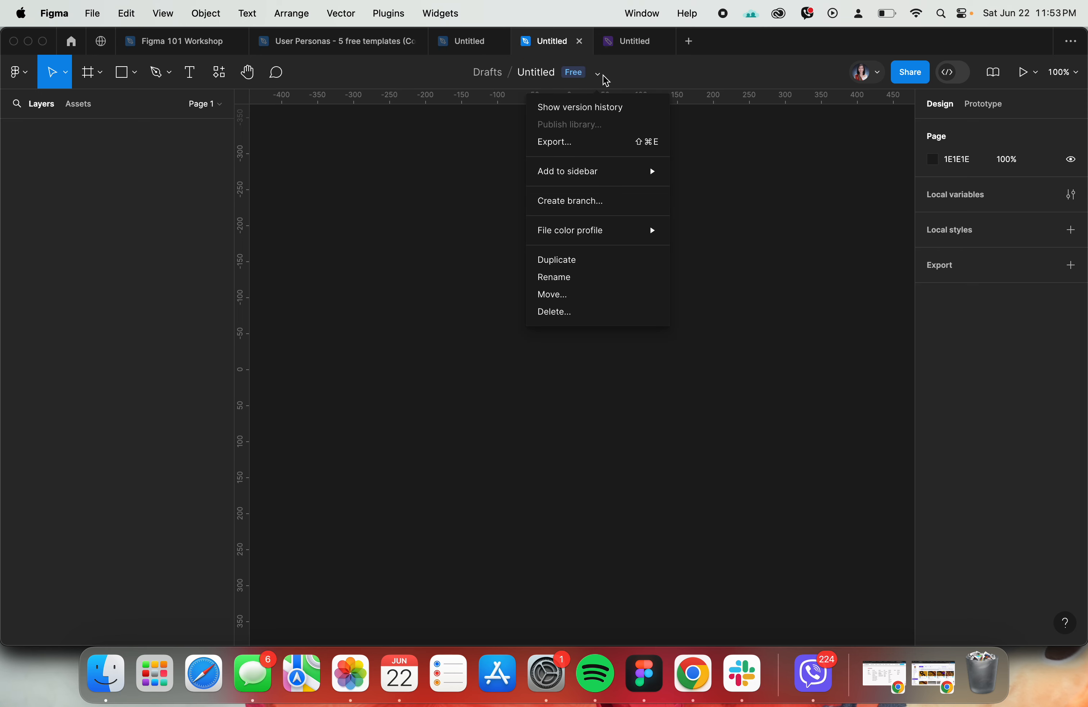
pyautogui.click(567, 283)
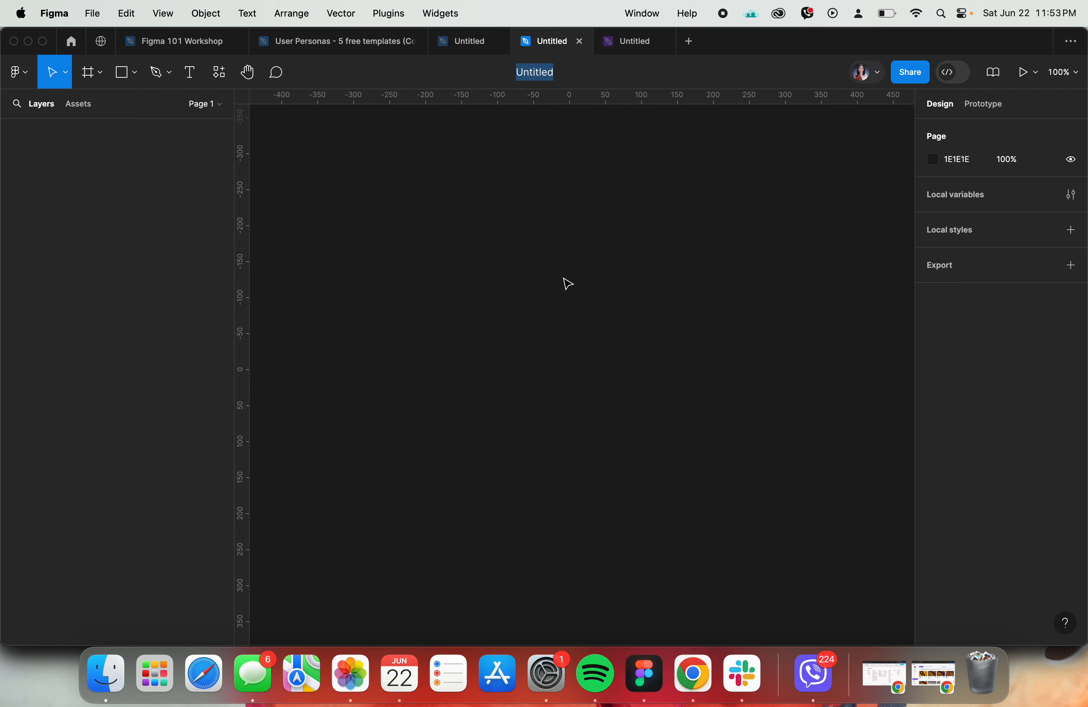
pyautogui.click(631, 333)
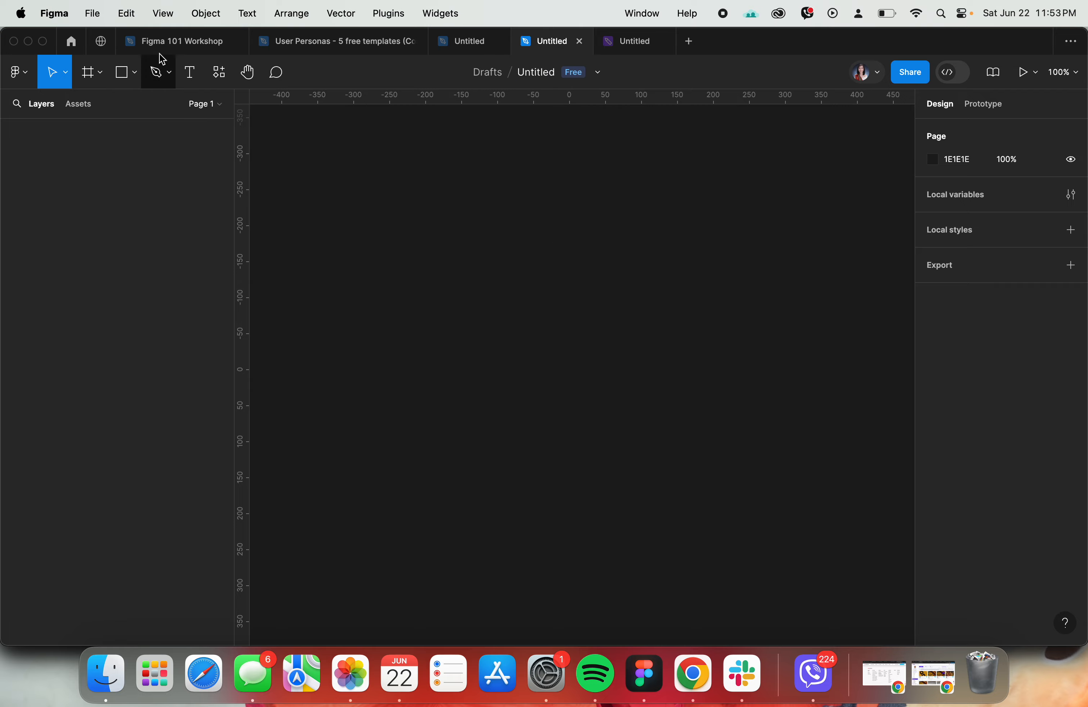
# - Check the file moving topic in the workshop agenda and view the locations of the blank design file and FigJam board
pyautogui.click(167, 42)
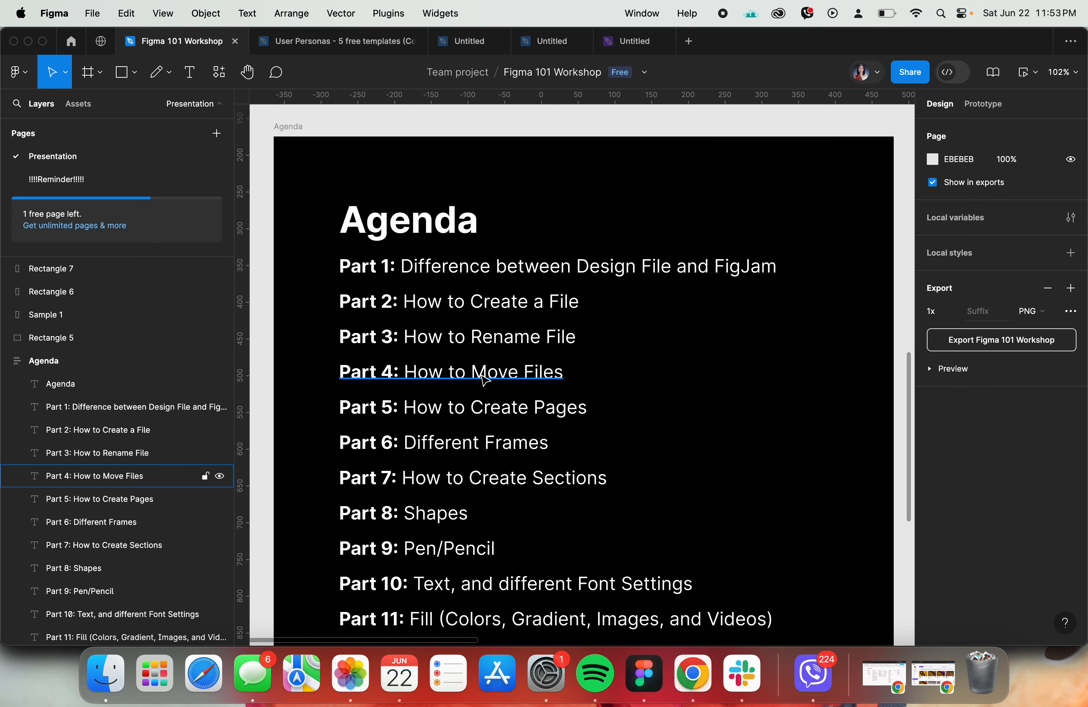
pyautogui.click(563, 47)
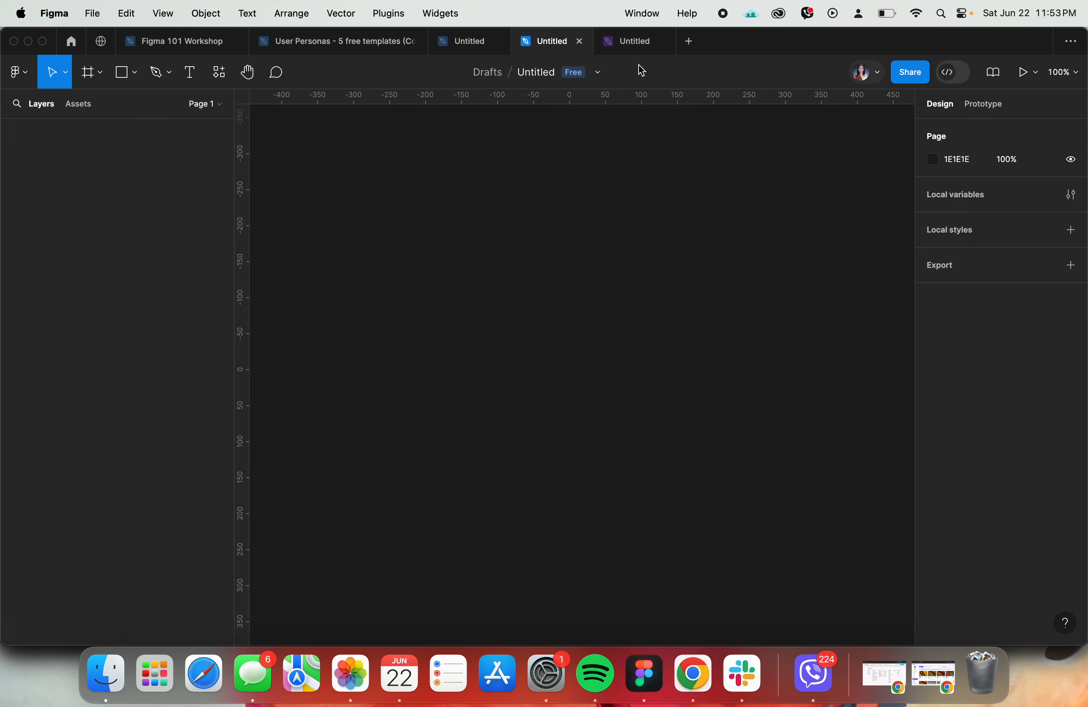
pyautogui.click(629, 44)
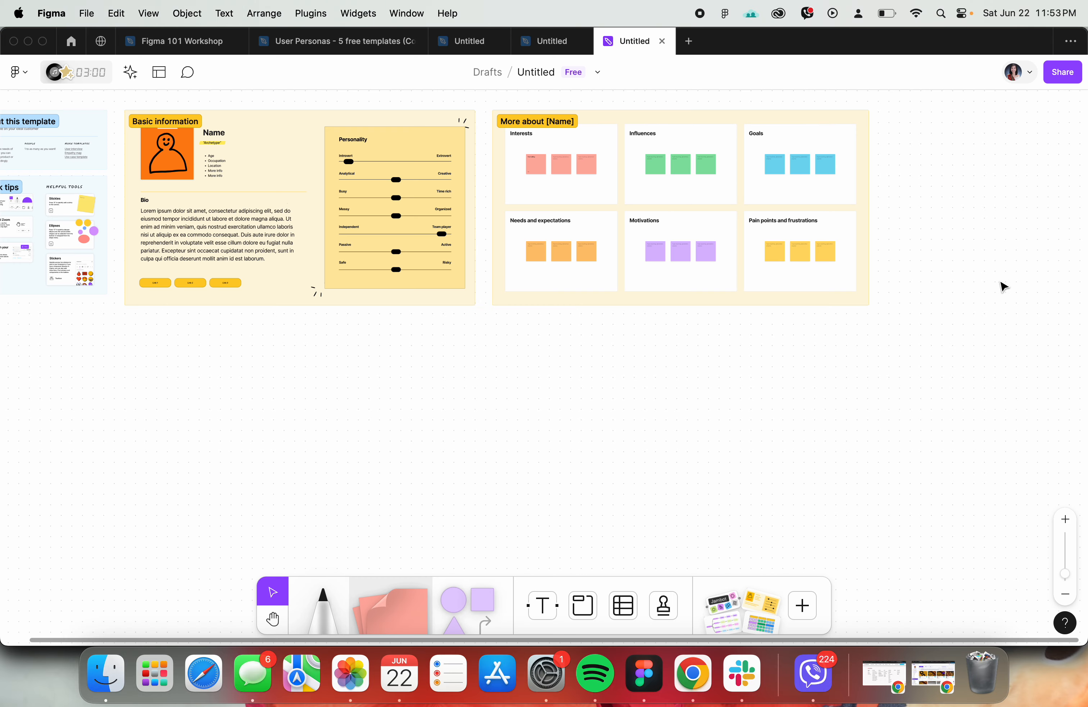
# - Start moving the blank untitled design file and create a new team named "Random Team" as its destination
pyautogui.moveTo(566, 42)
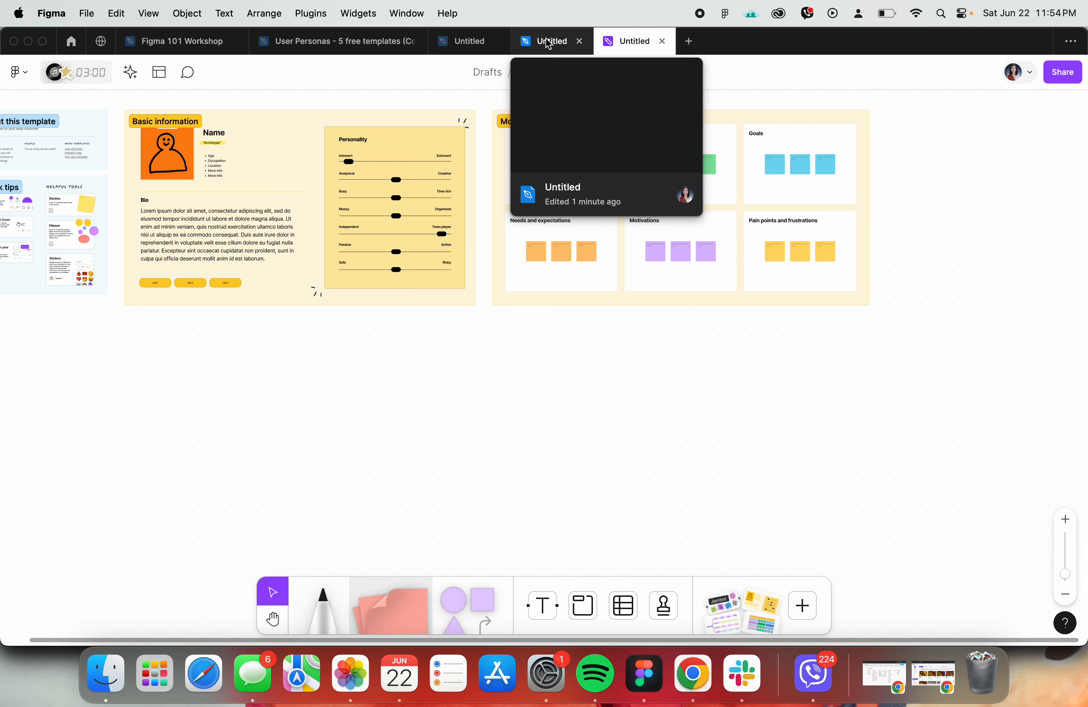
pyautogui.click(550, 45)
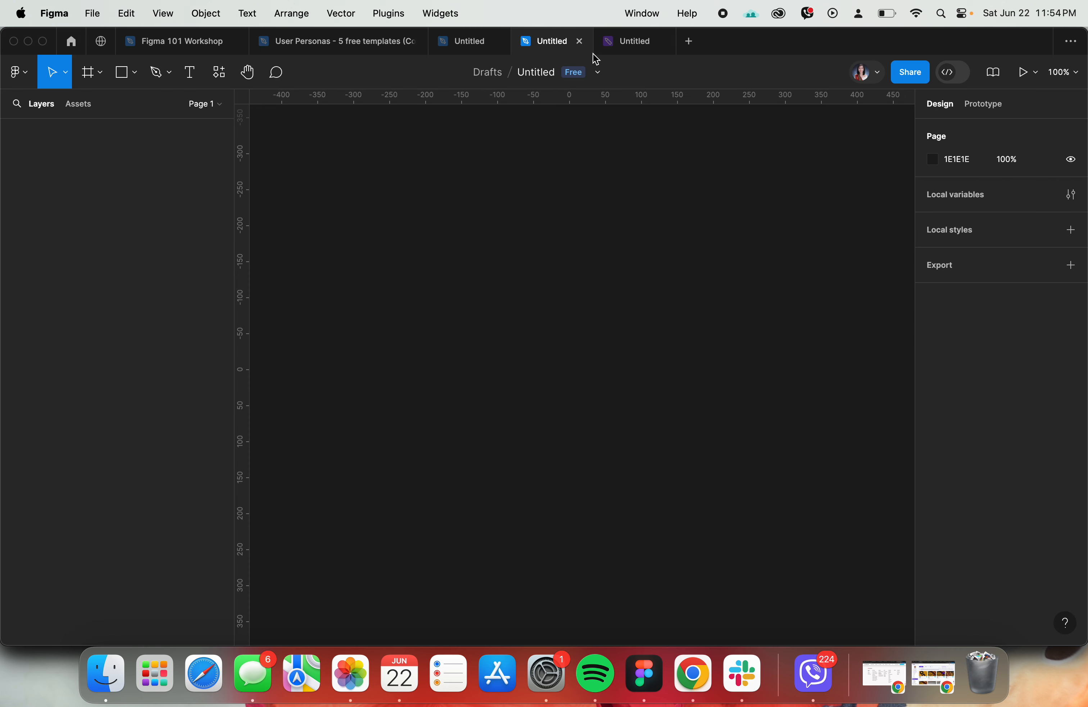
pyautogui.click(603, 73)
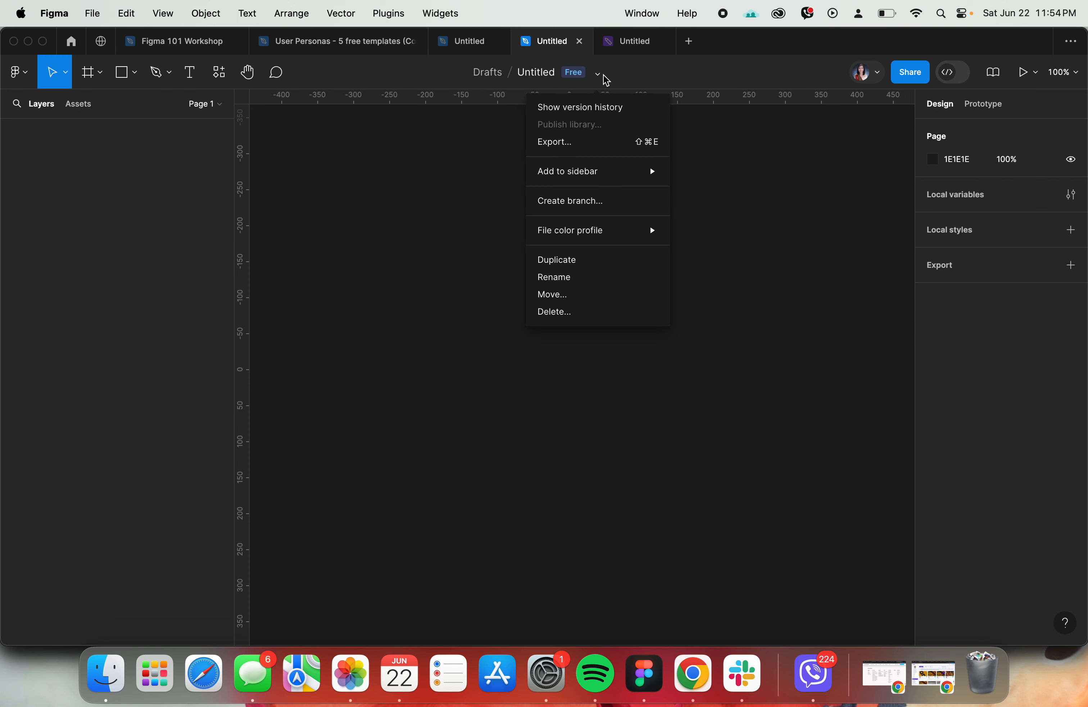
pyautogui.click(558, 299)
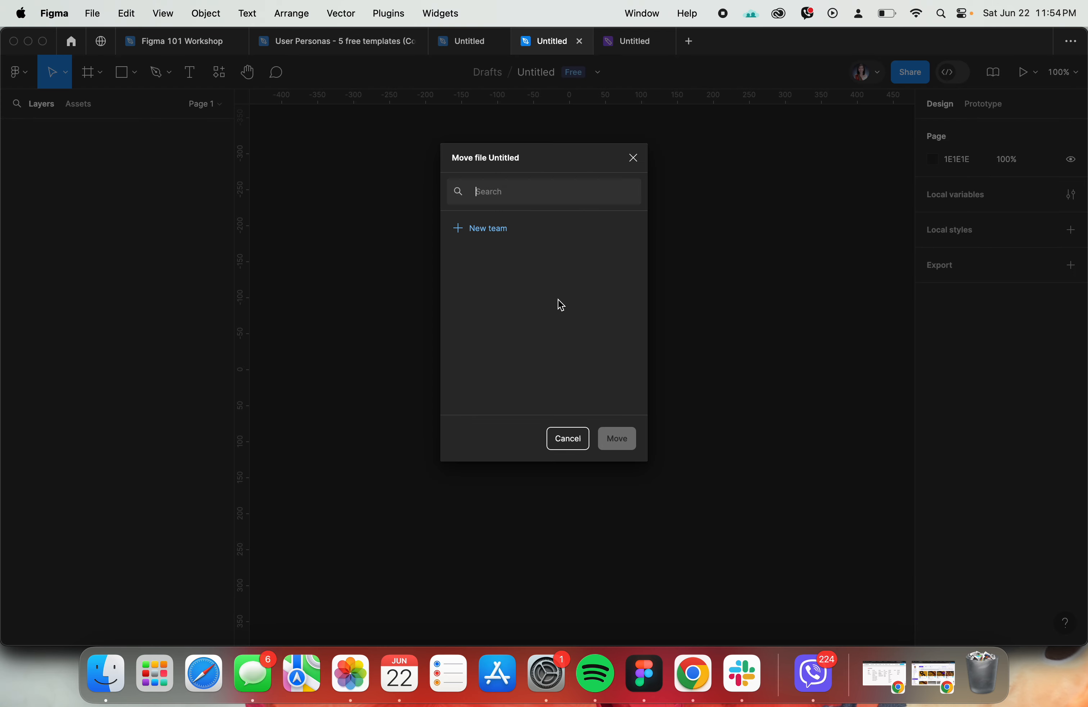
pyautogui.scroll(-5, 559, 300)
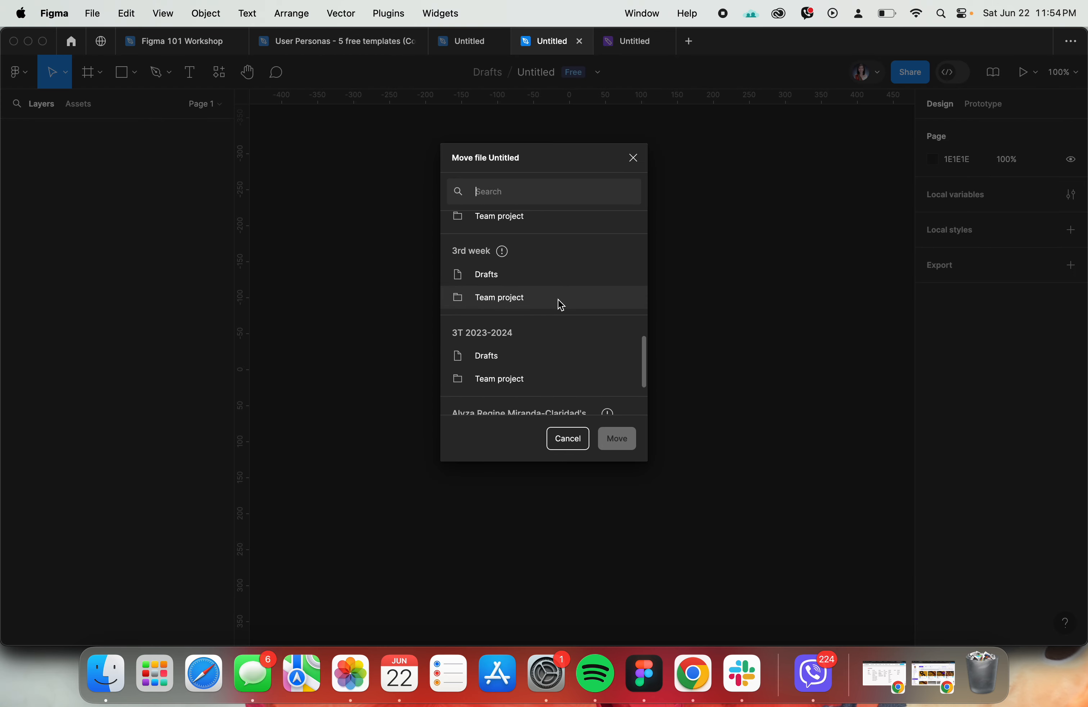
pyautogui.scroll(-3, 557, 298)
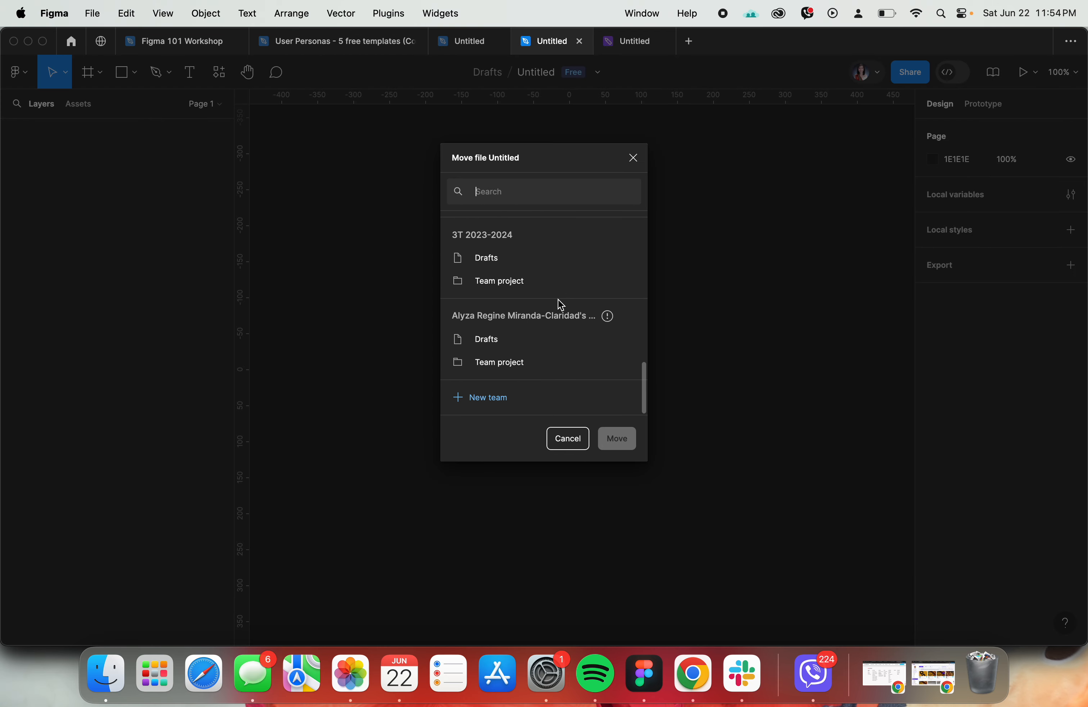
pyautogui.click(483, 397)
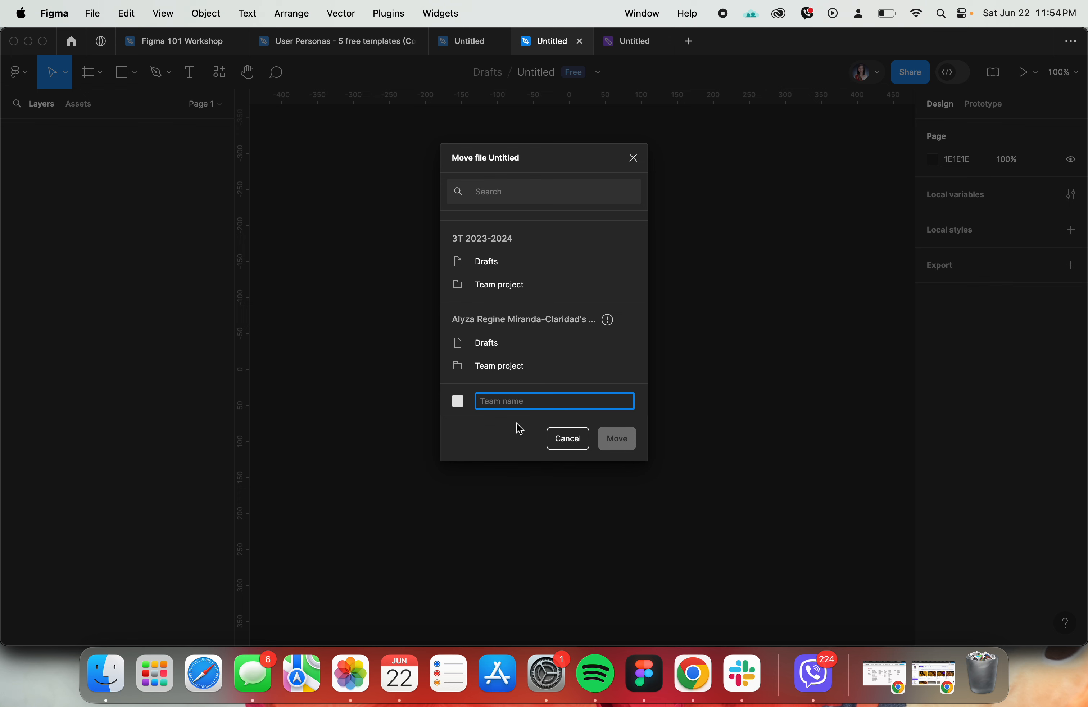
pyautogui.write('Random Team')
pyautogui.press('Return')
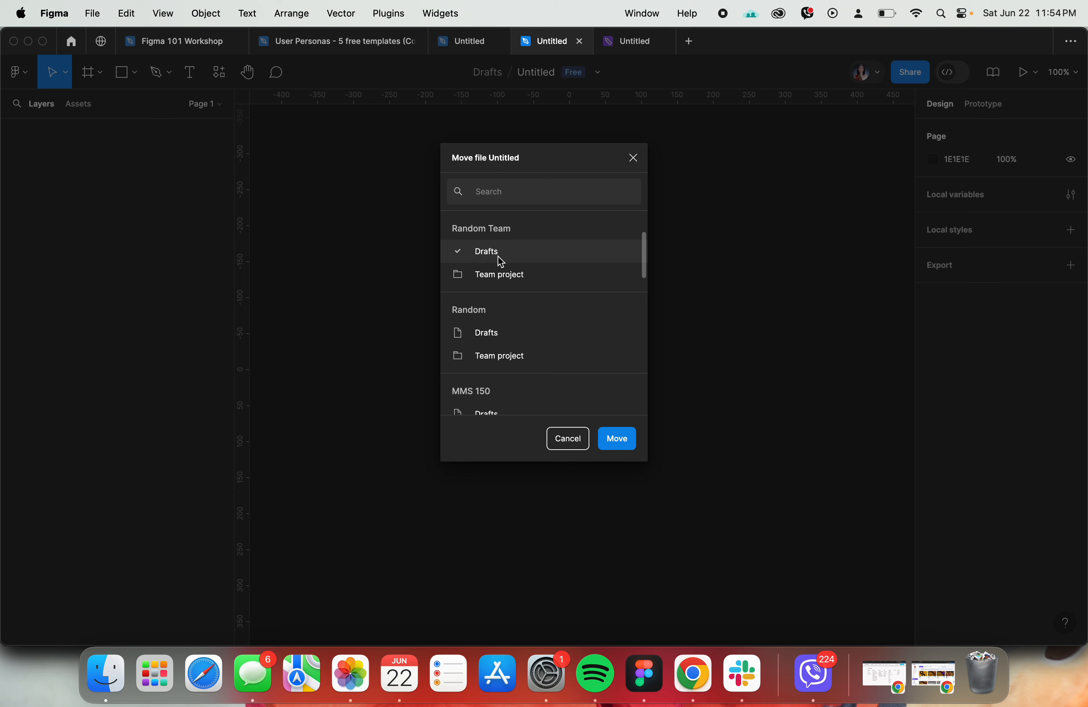
# - Move the untitled design file into the Team project of Random Team
pyautogui.scroll(1, 500, 277)
pyautogui.click(502, 292)
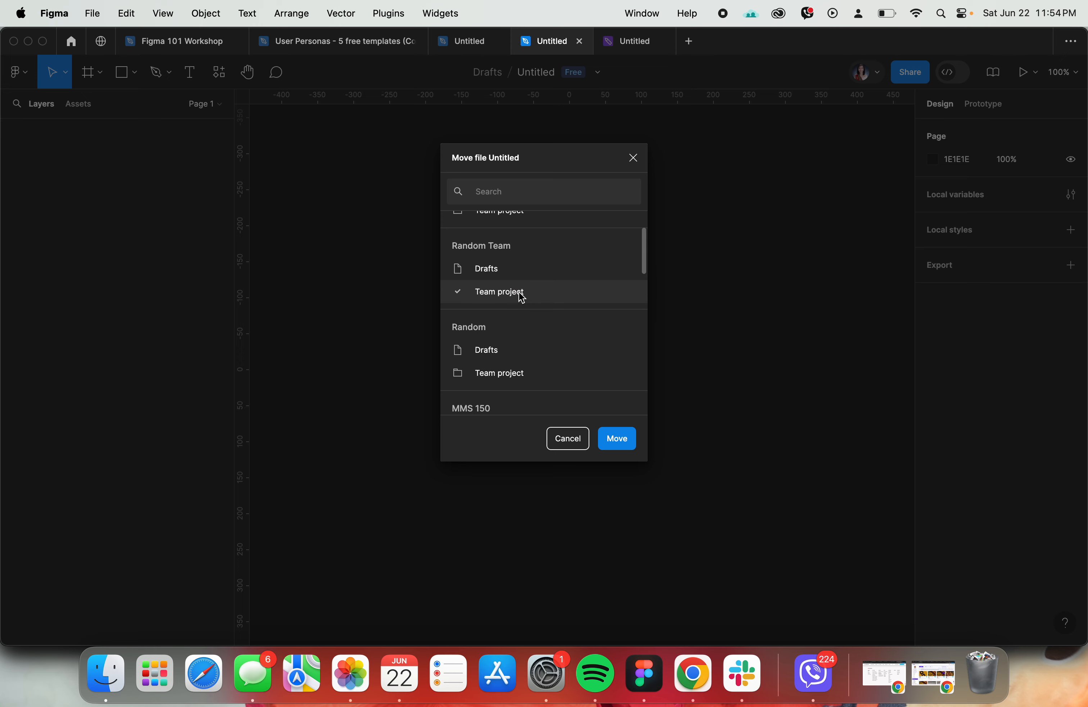
pyautogui.click(620, 438)
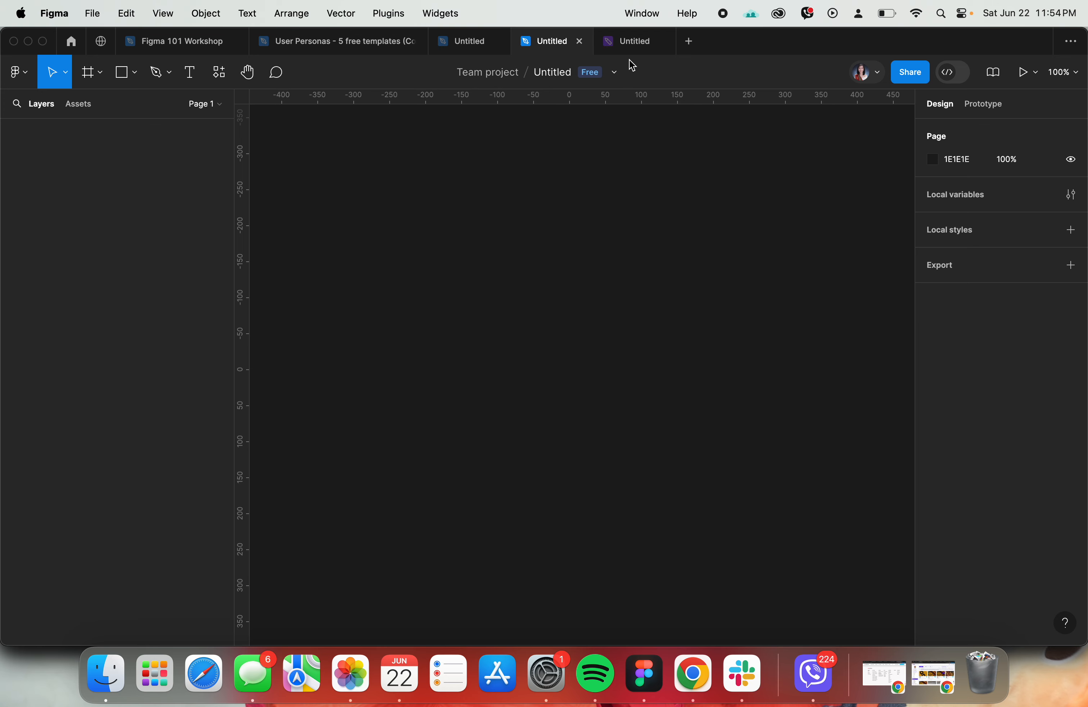
# - Compare the location shown for the FigJam board with that of the moved design file
pyautogui.click(630, 46)
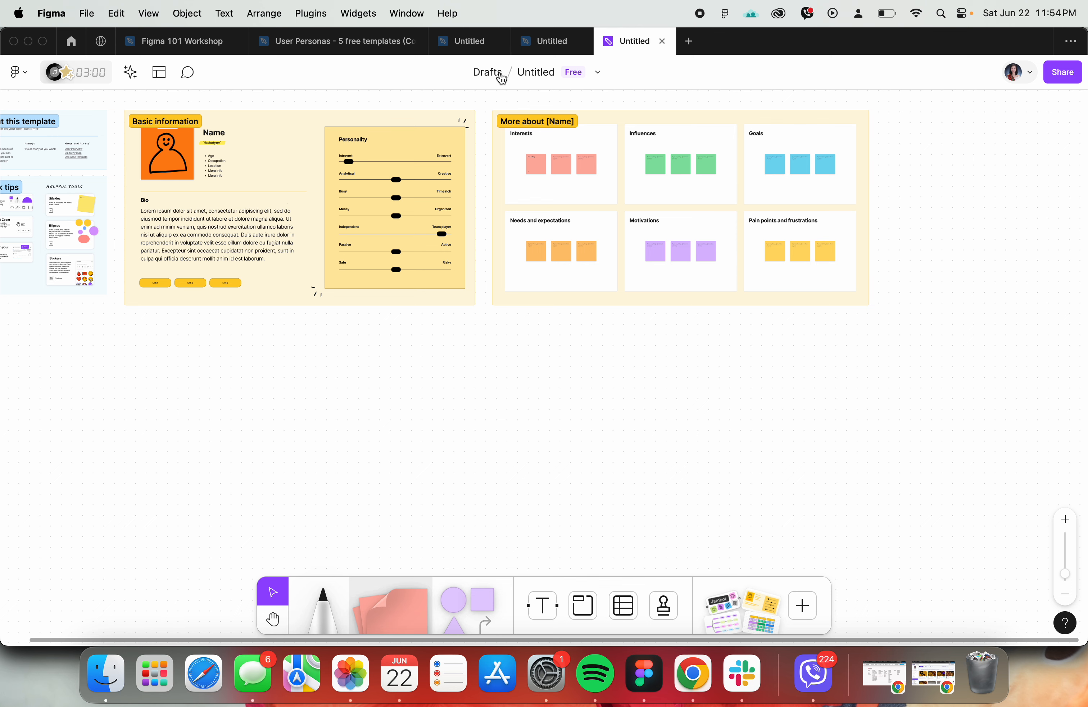
pyautogui.hotkey('ctrl', 'shift', 'Tab')
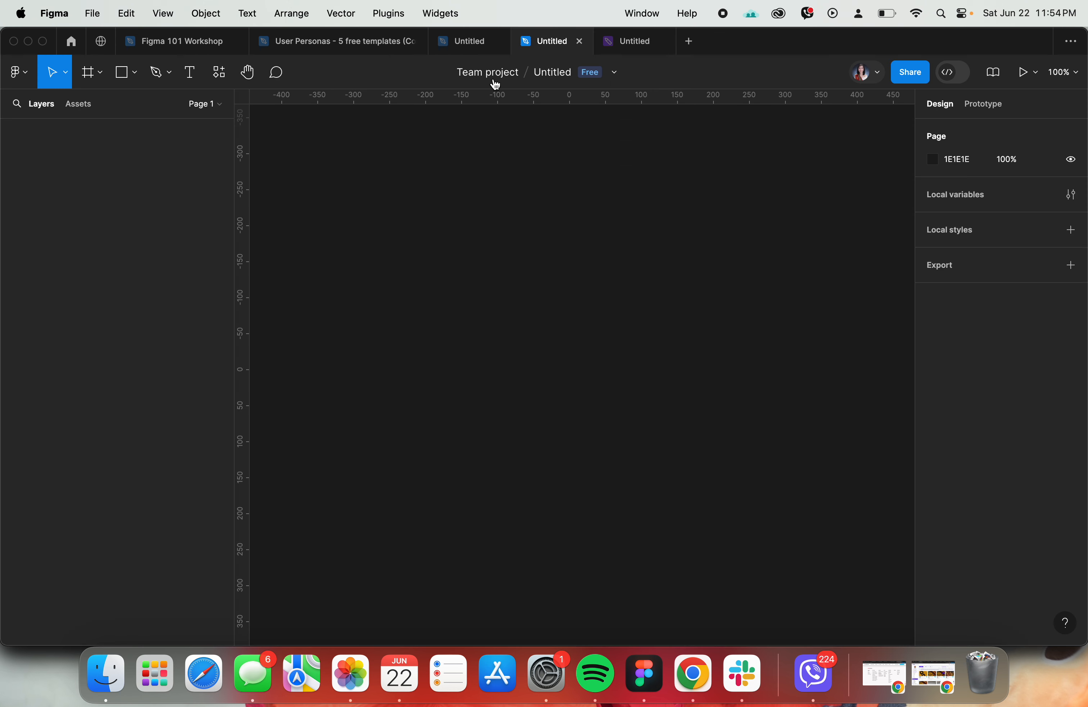
# - Review the teams and projects available as move destinations for the untitled FigJam board
pyautogui.click(638, 46)
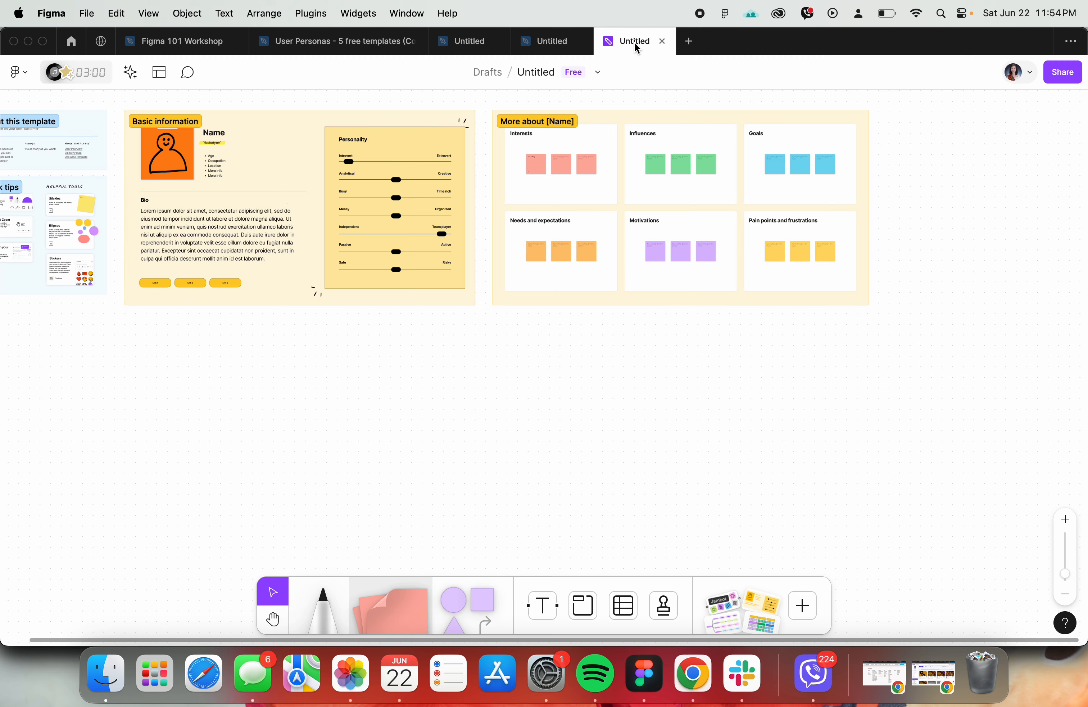
pyautogui.click(598, 72)
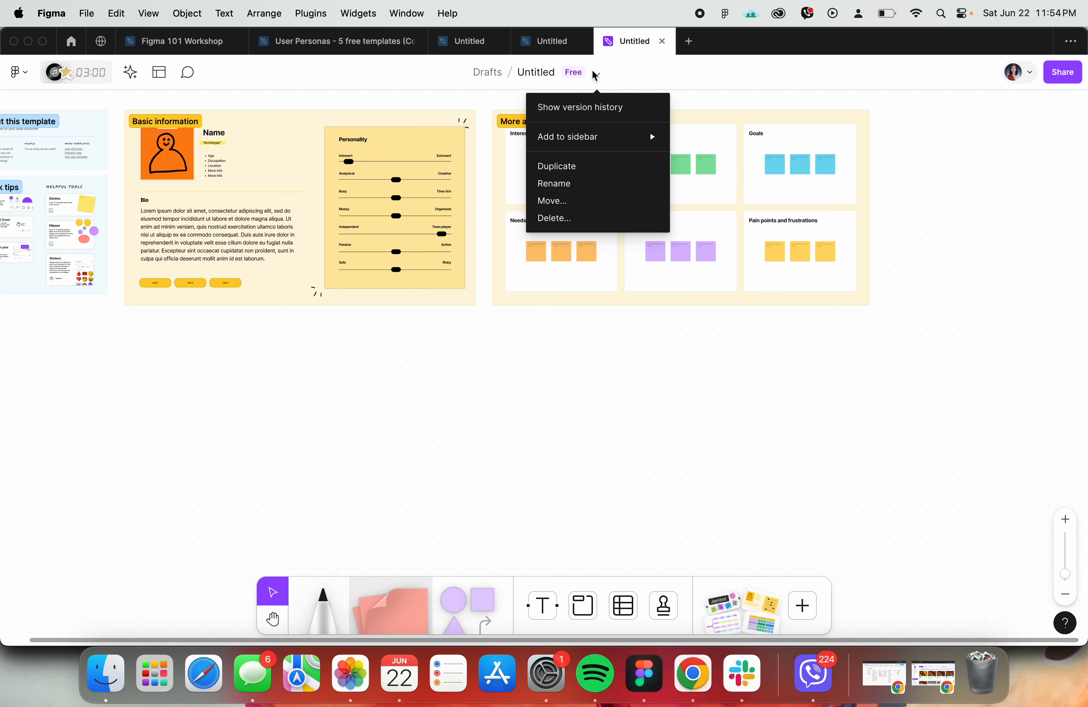
pyautogui.click(568, 204)
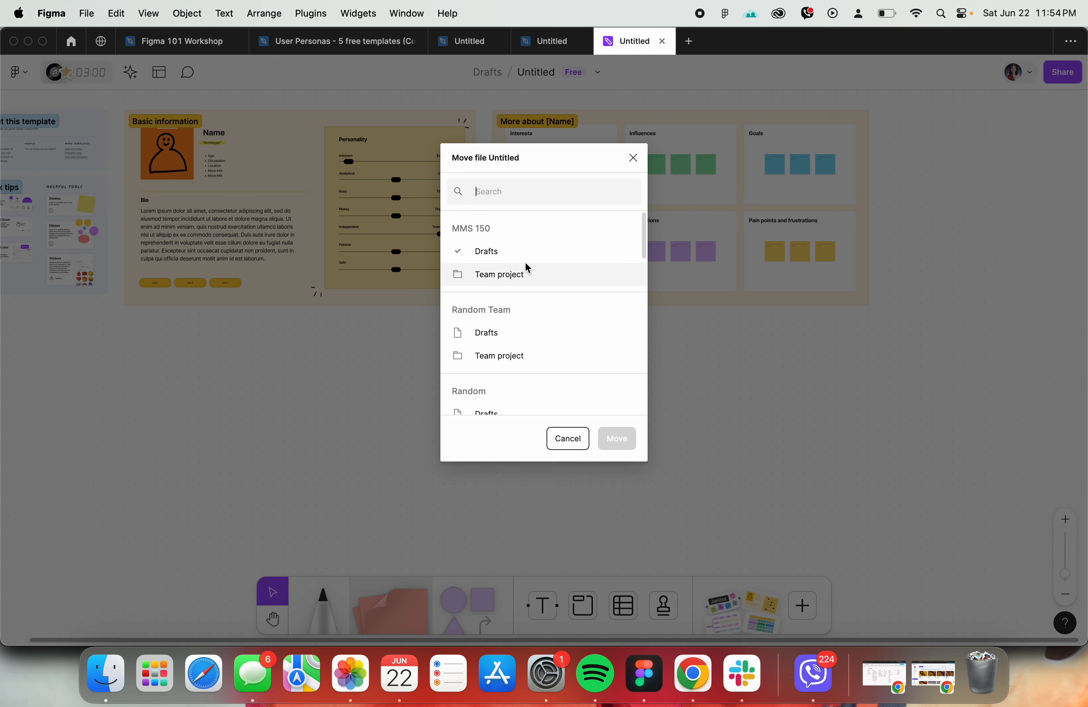
pyautogui.scroll(-1, 506, 314)
pyautogui.scroll(-8, 505, 318)
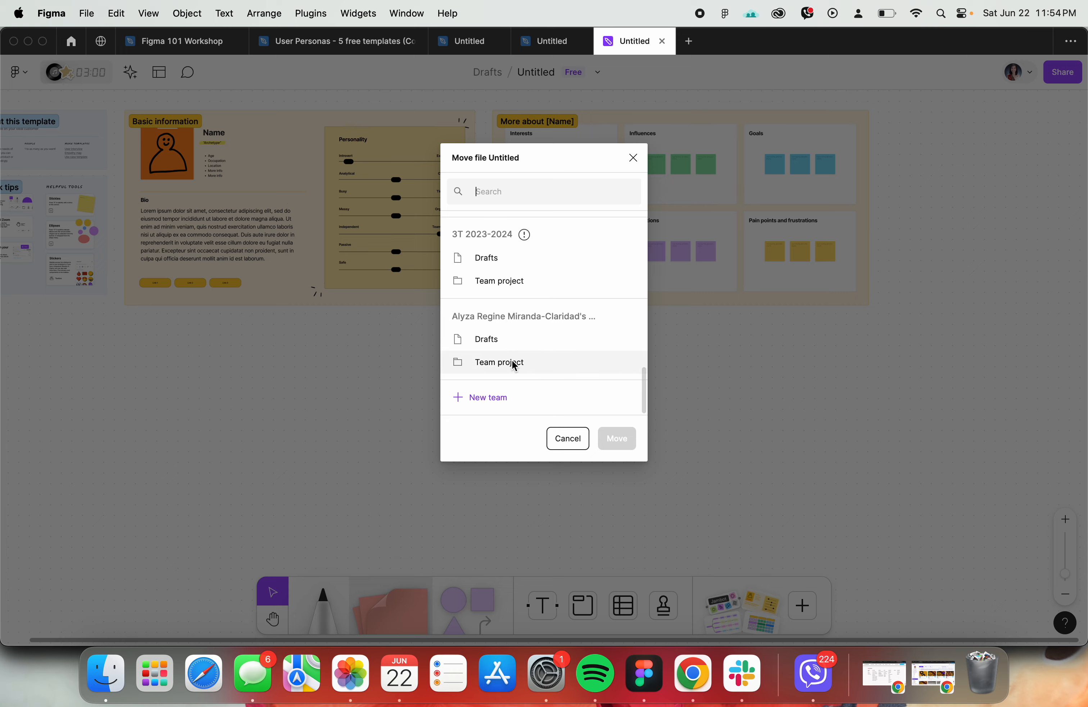
pyautogui.click(634, 158)
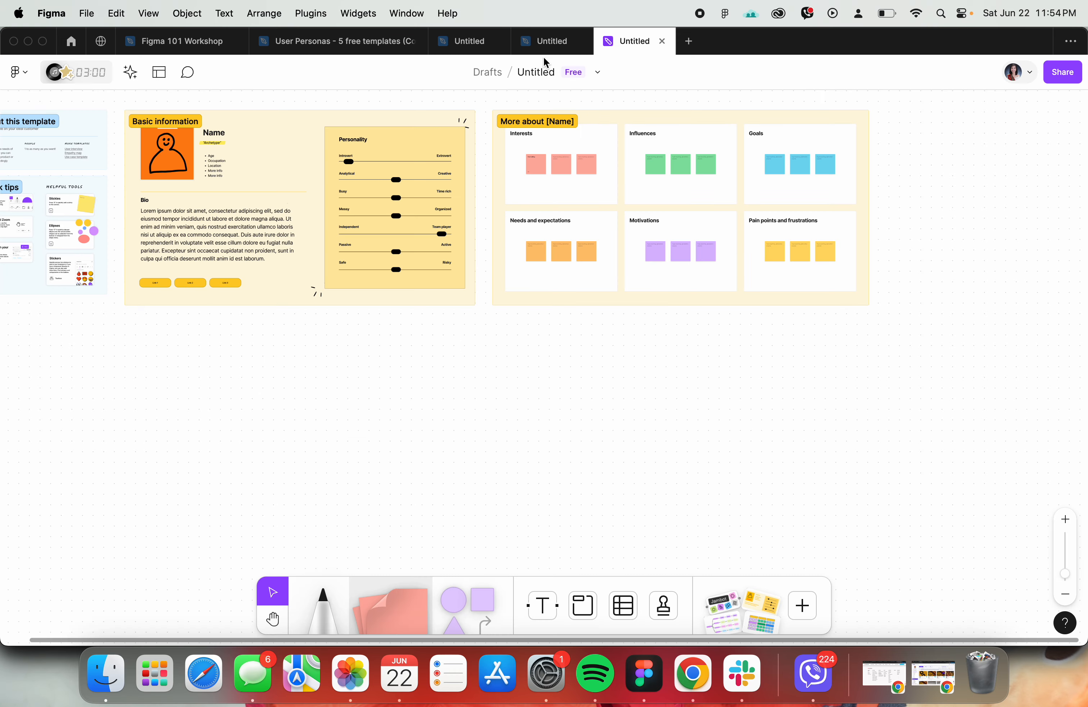
# - Check the page creation topic in the Figma 101 Workshop agenda
pyautogui.click(545, 44)
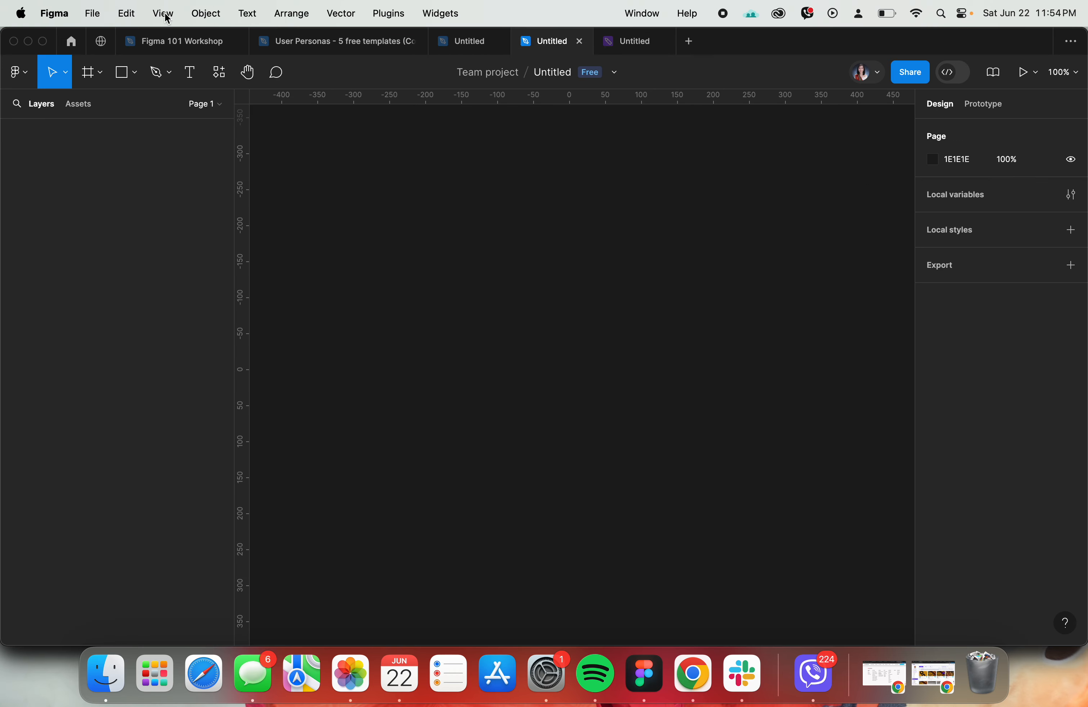
pyautogui.click(167, 41)
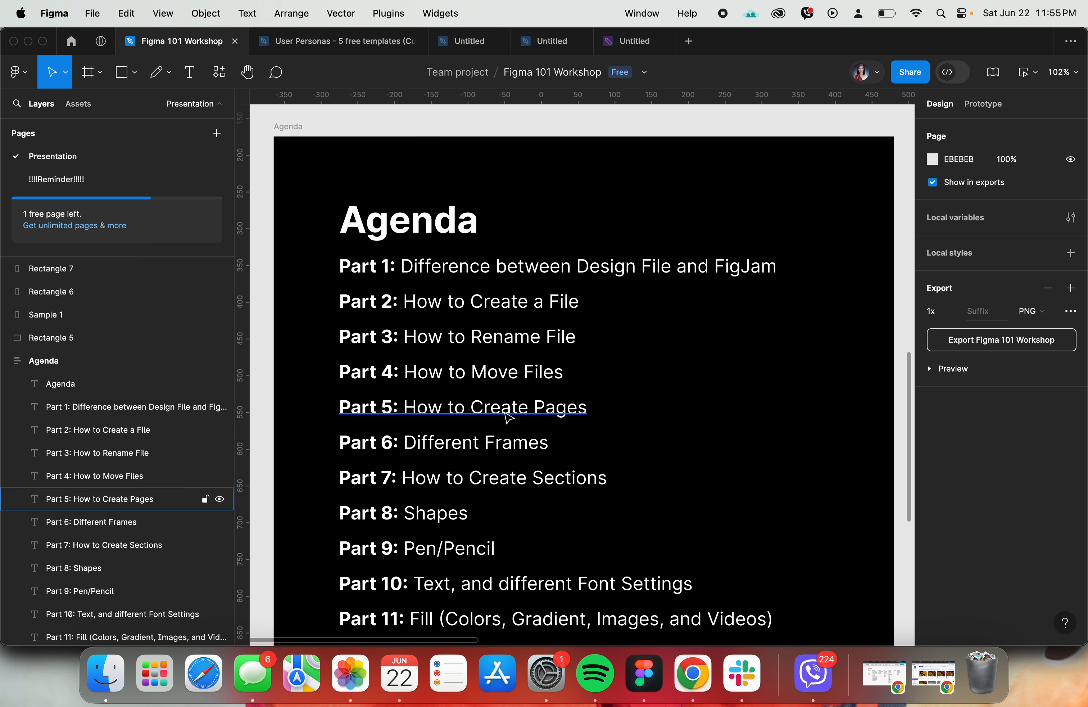
pyautogui.scroll(-3, 509, 417)
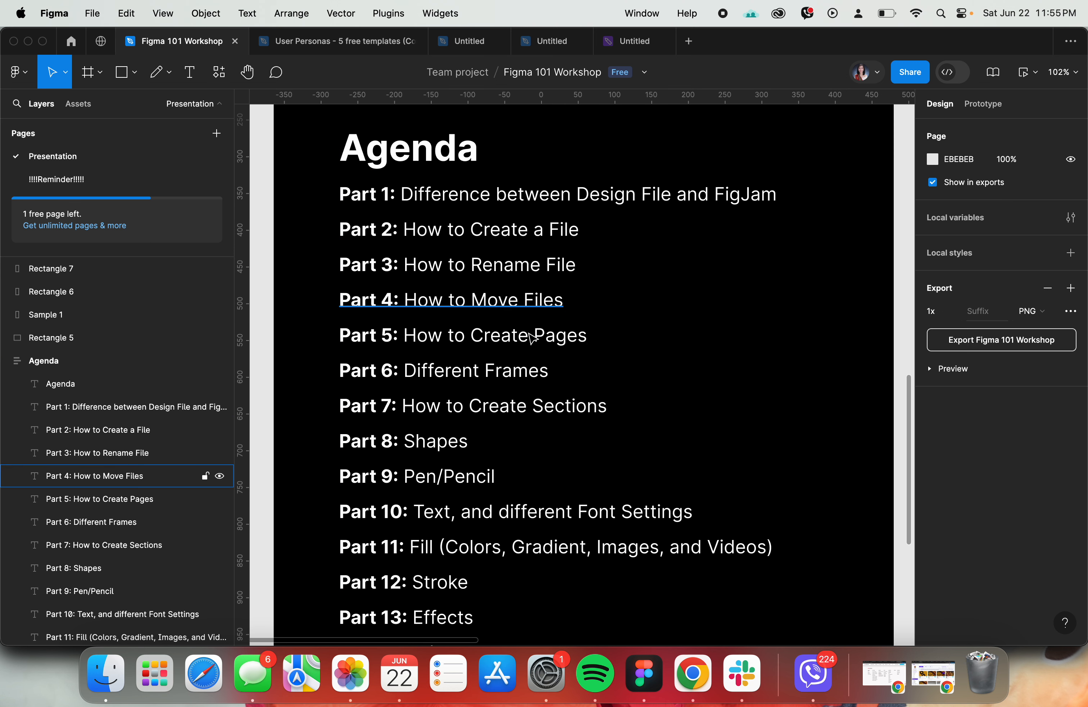
# - Add a second page to the untitled design file stored in the Team project
pyautogui.click(551, 41)
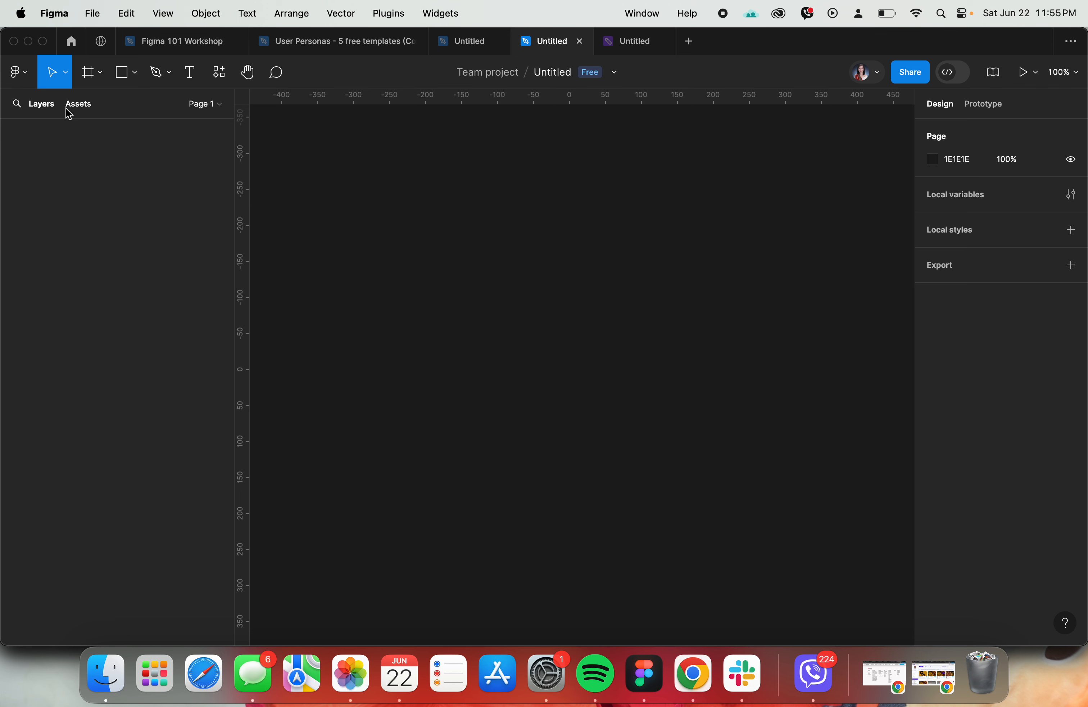
pyautogui.click(206, 104)
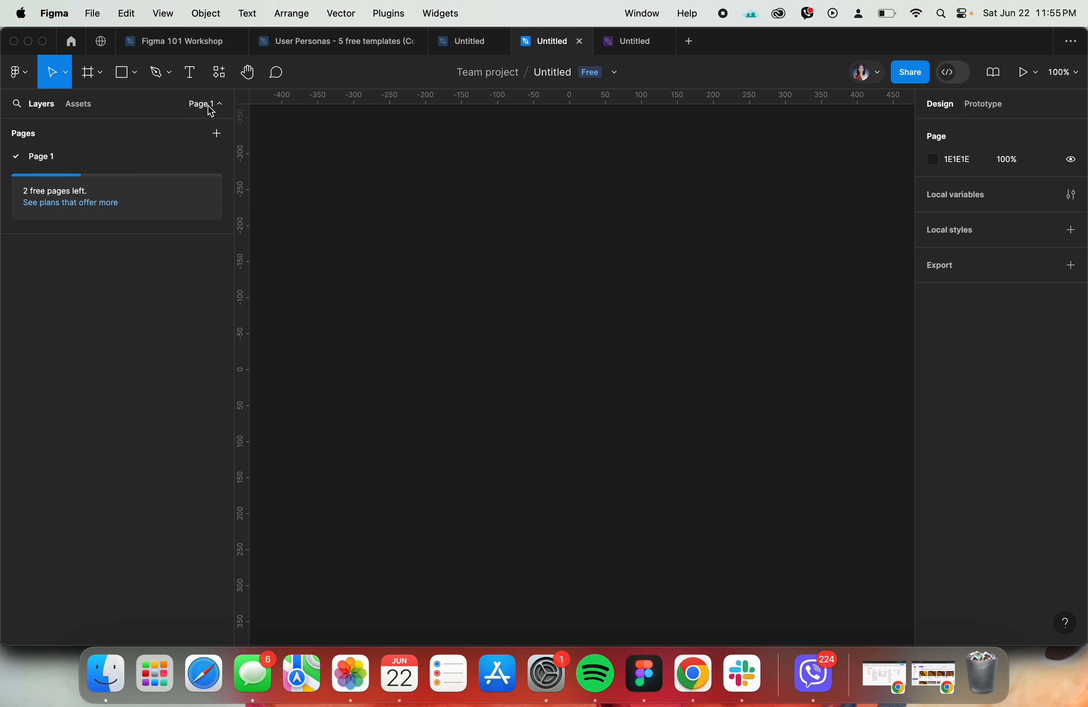
pyautogui.click(213, 134)
pyautogui.click(334, 227)
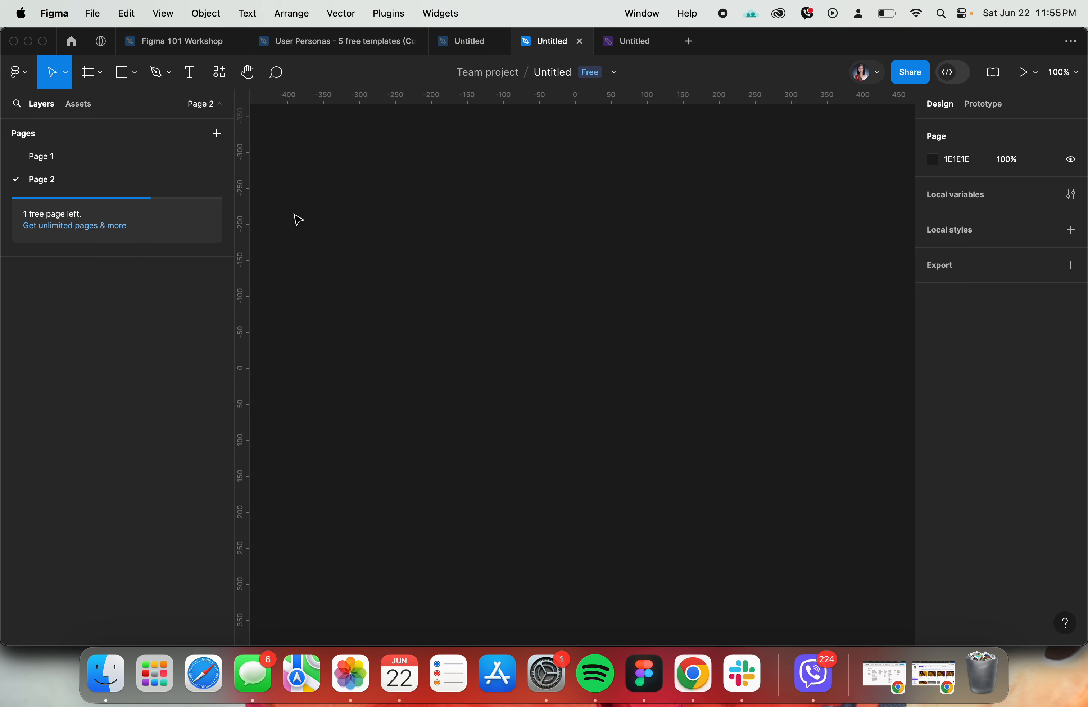
# - Rename Page 1 of the untitled design file as "Page jdsiojdsao"
pyautogui.click(54, 158)
pyautogui.doubleClick(54, 158)
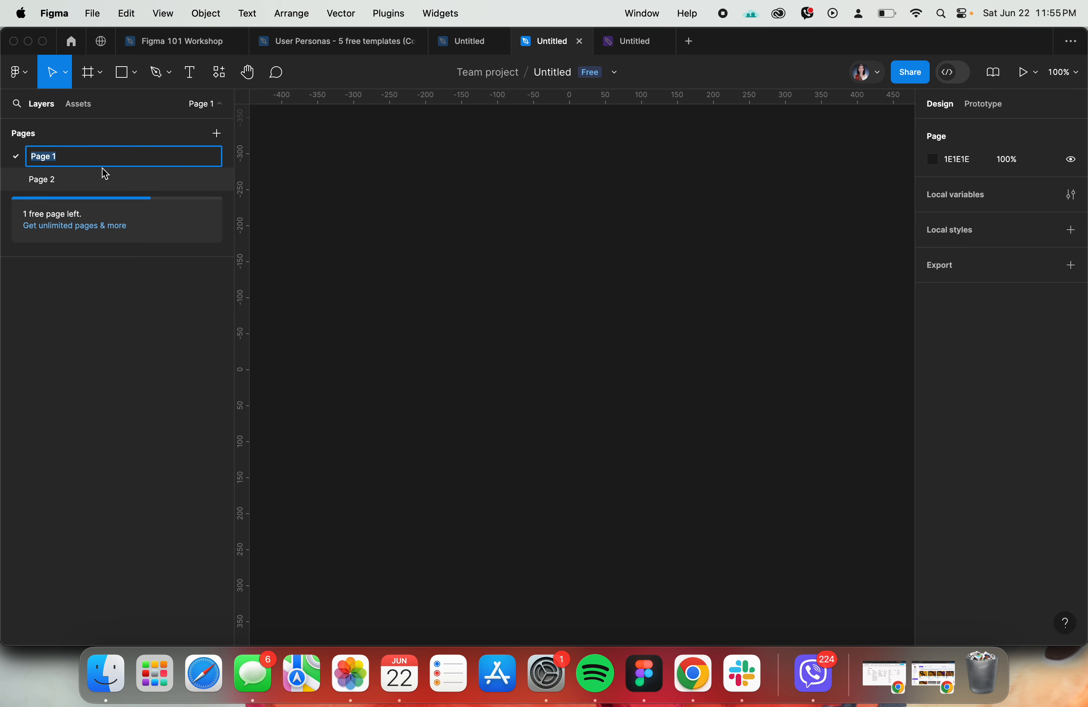
pyautogui.write('Page jdsiojdsao')
pyautogui.press('Return')
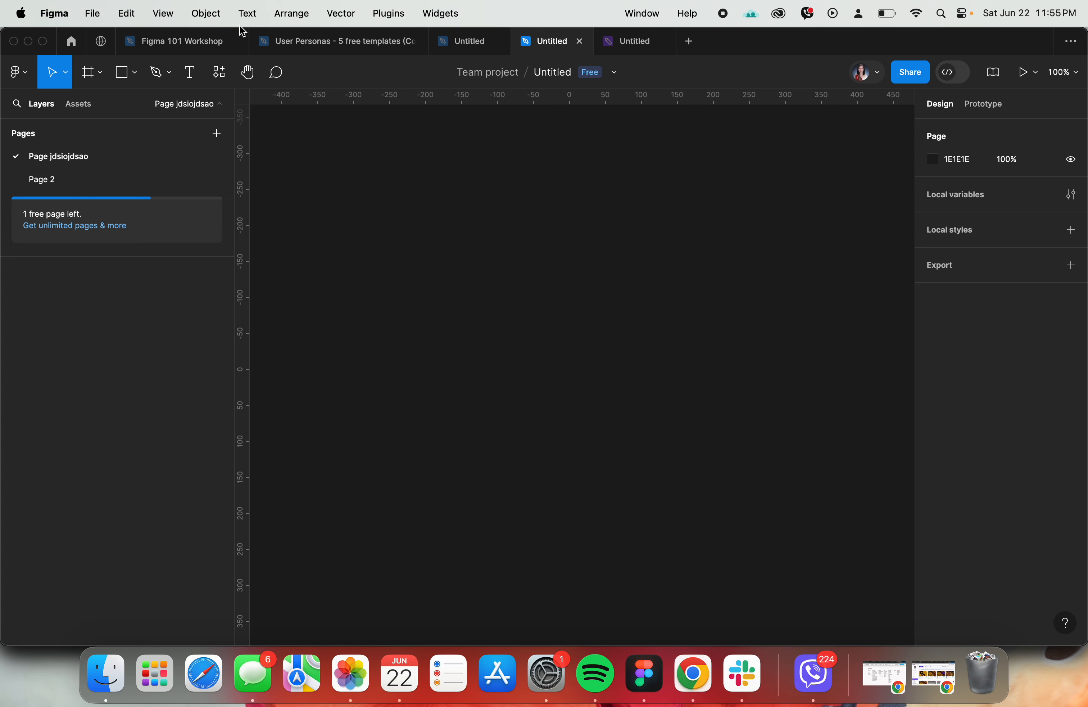
# - Check the Different Frames topic in the workshop agenda and add an iPhone 14 & 15 Pro Max frame to the untitled design file
pyautogui.click(215, 39)
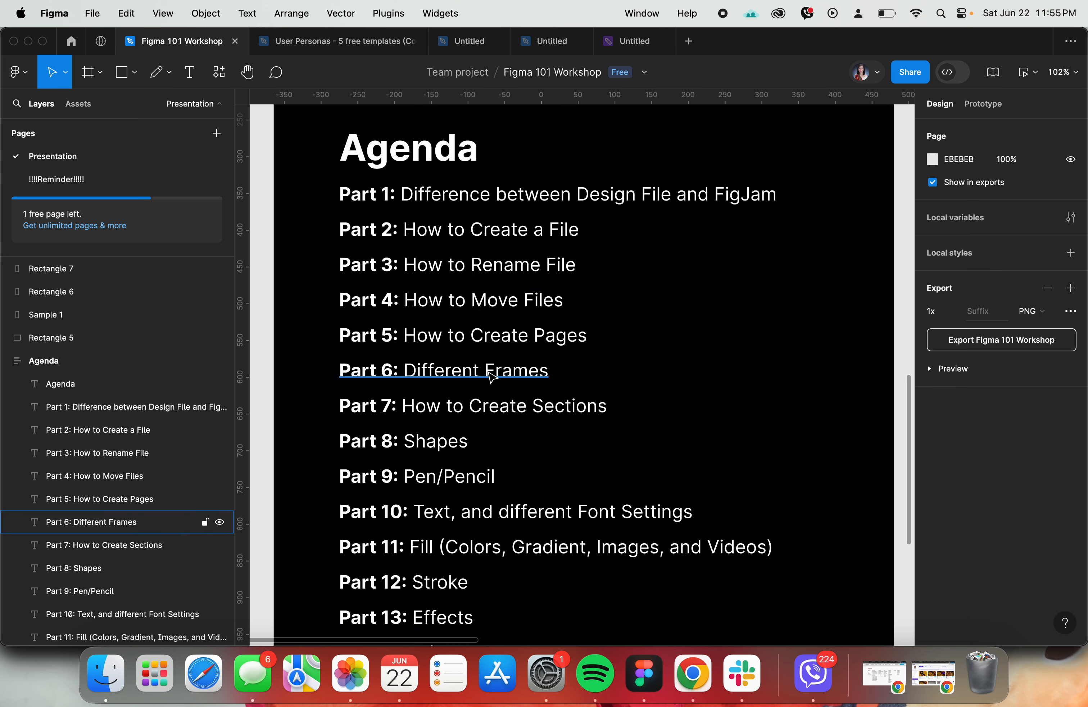
pyautogui.click(541, 44)
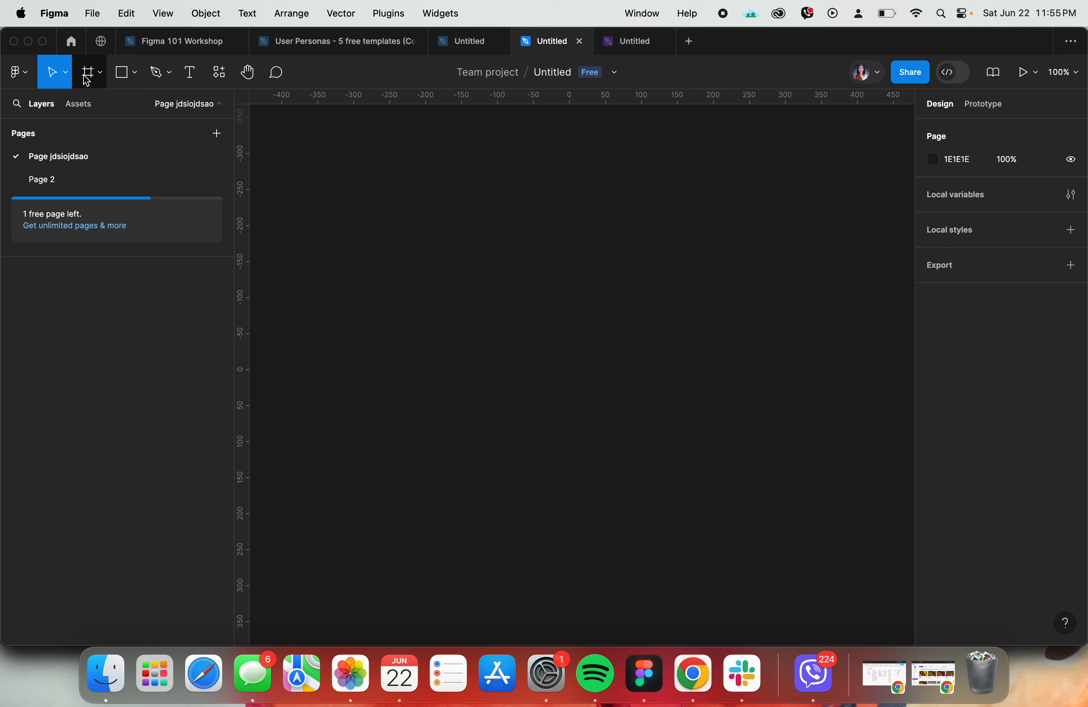
pyautogui.click(102, 80)
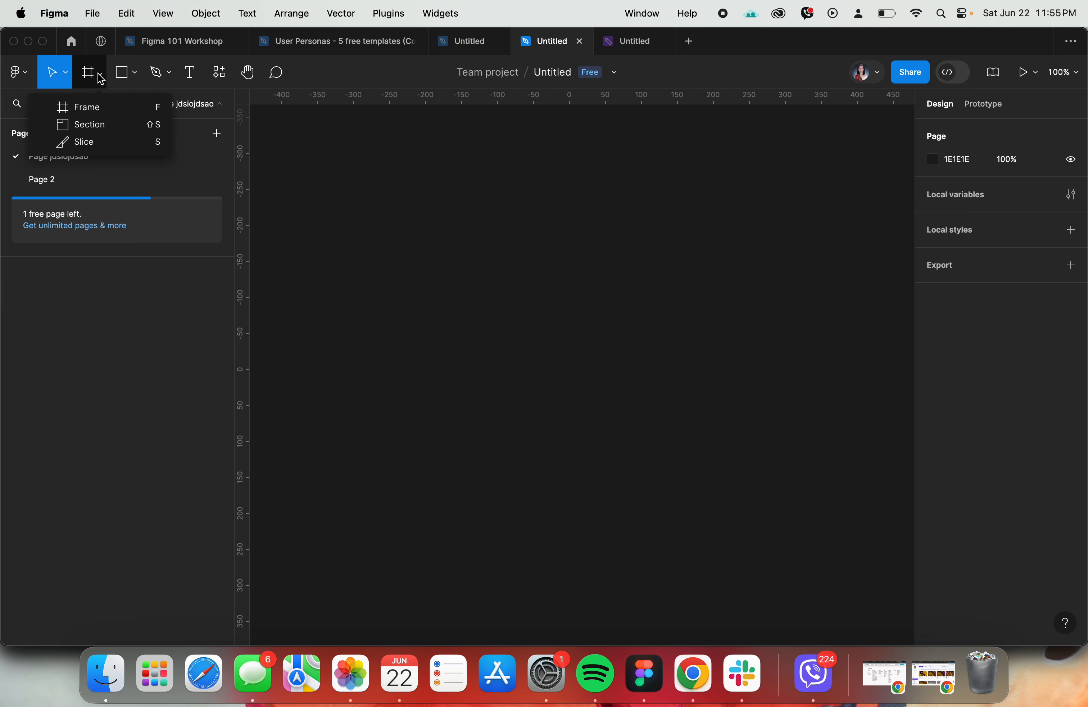
pyautogui.click(96, 108)
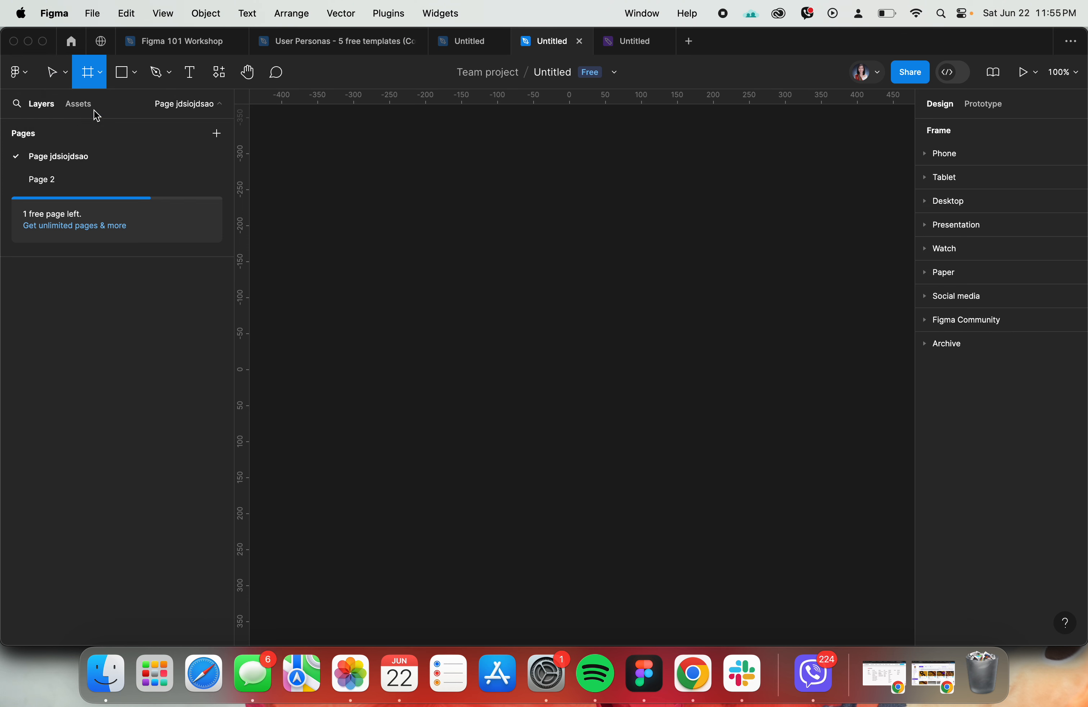
pyautogui.click(960, 160)
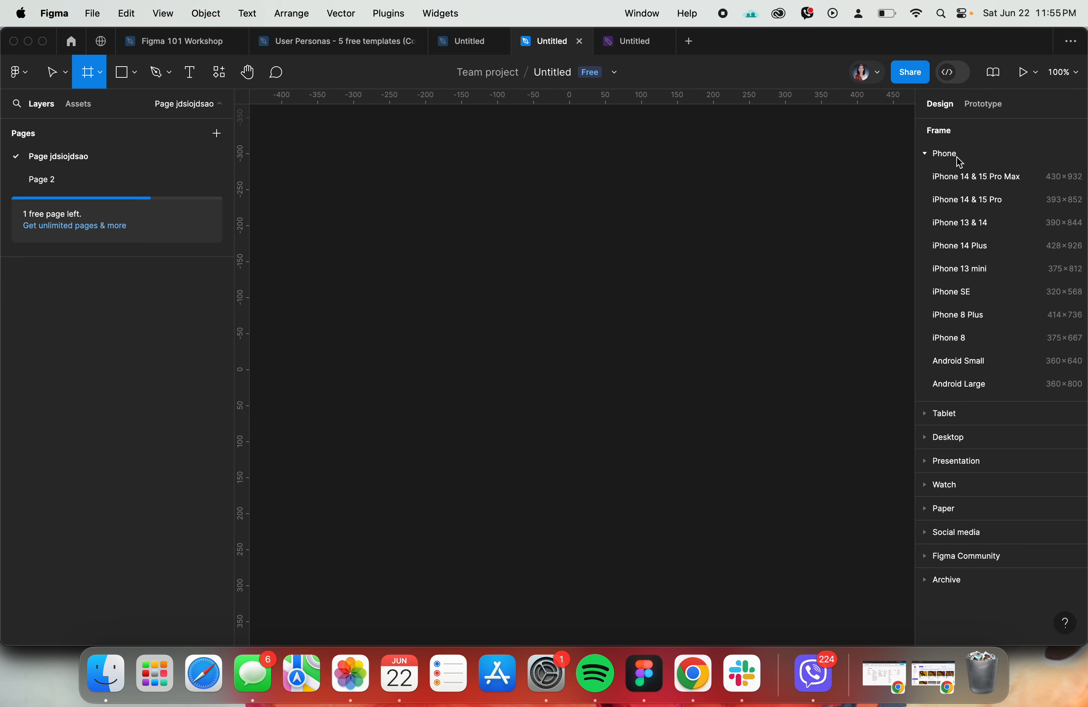
pyautogui.click(1010, 188)
pyautogui.click(834, 180)
pyautogui.scroll(-3, 833, 181)
pyautogui.scroll(1, 831, 180)
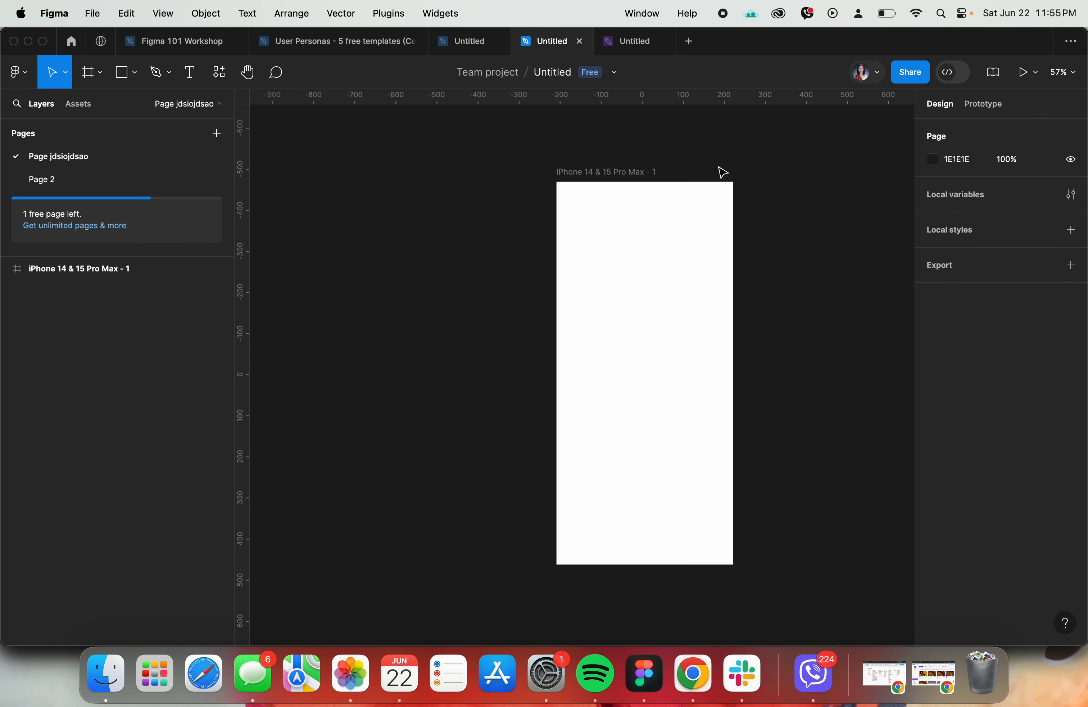
# - Switch to Chrome, enter the query "what is the size of iphone 14" in a new tab, and return to Figma
pyautogui.press('super+Tab')
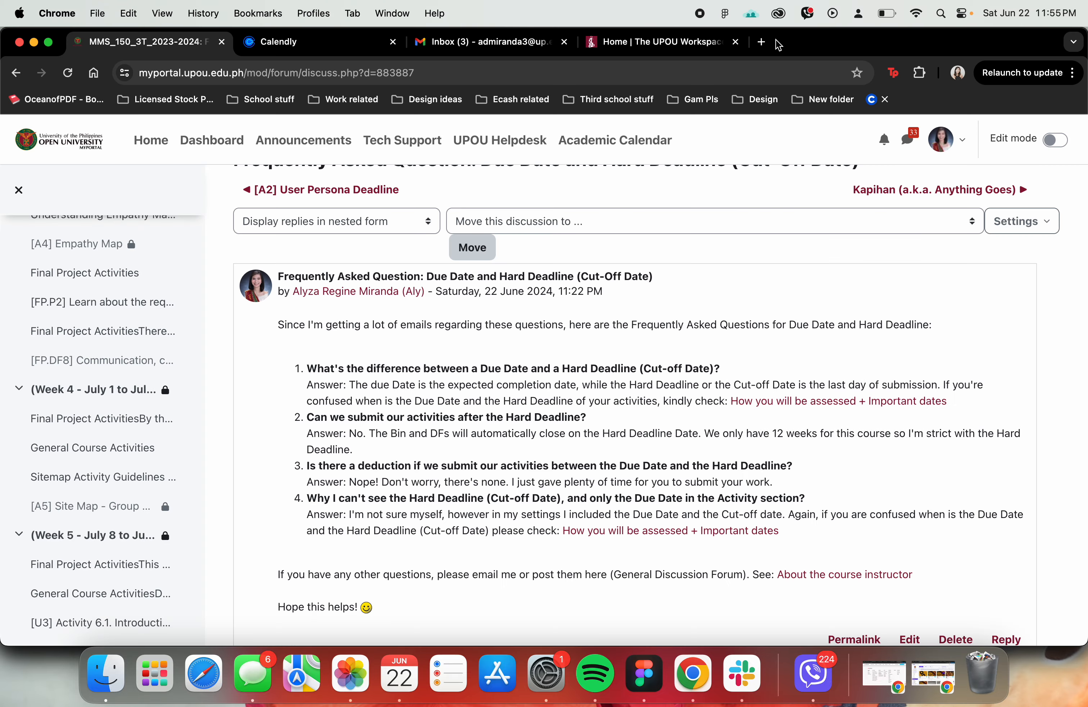
pyautogui.click(762, 41)
pyautogui.write('what is the ')
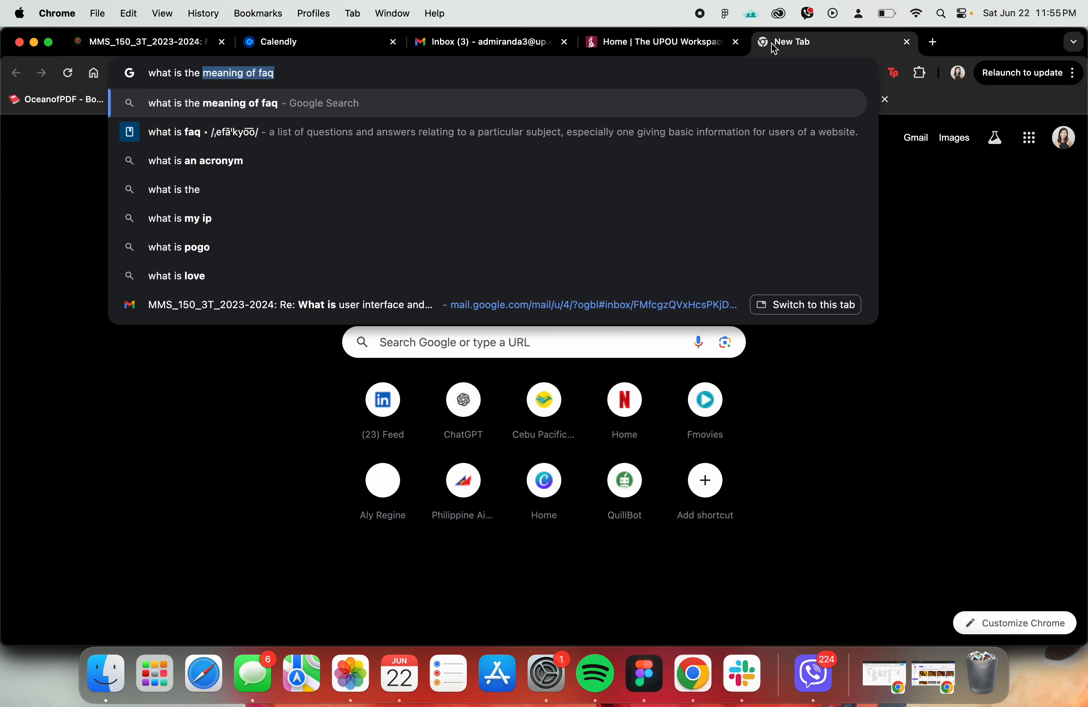
pyautogui.write('size of ')
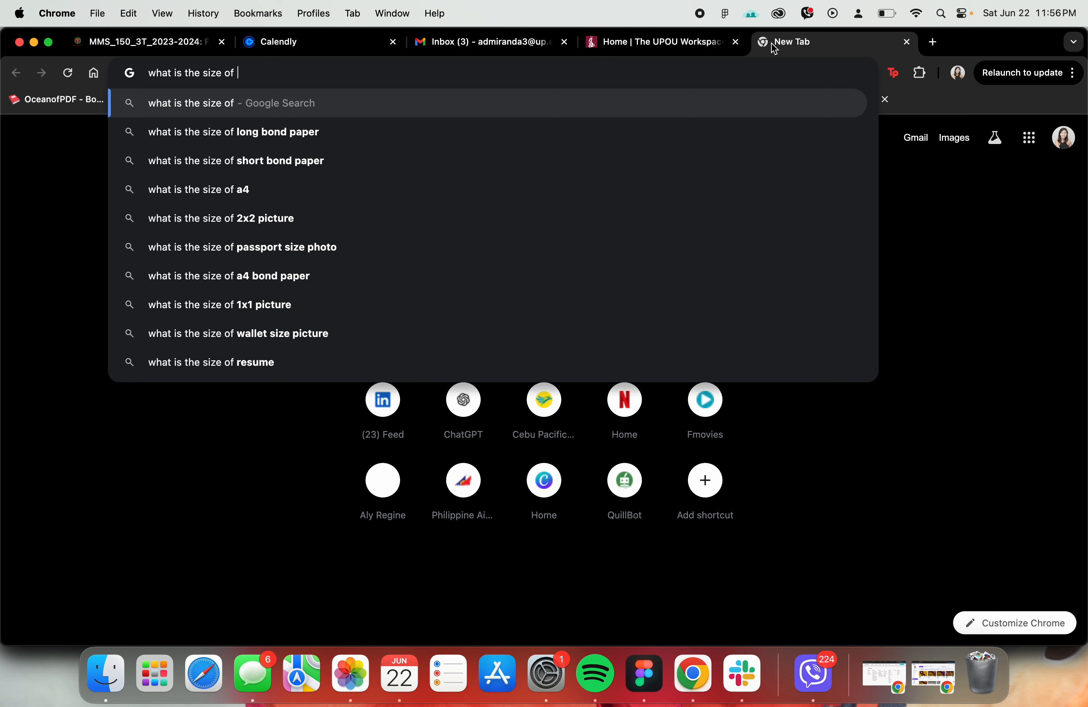
pyautogui.write('i[ho')
pyautogui.press('BackSpace')
pyautogui.press('BackSpace')
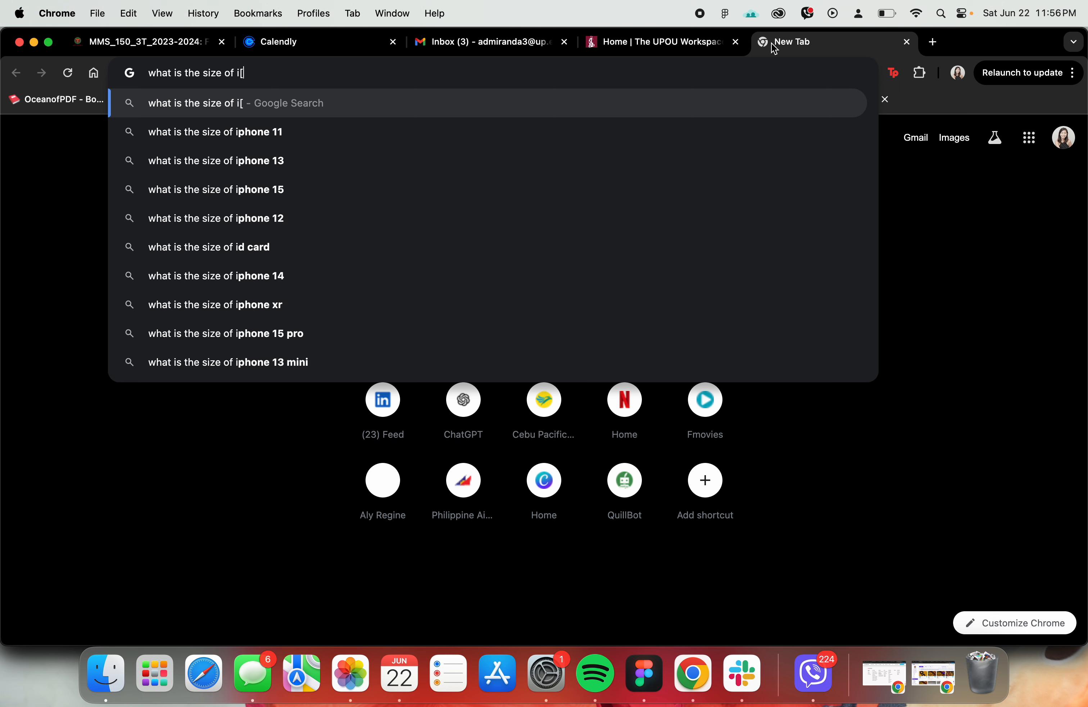
pyautogui.press('BackSpace')
pyautogui.write('phone ')
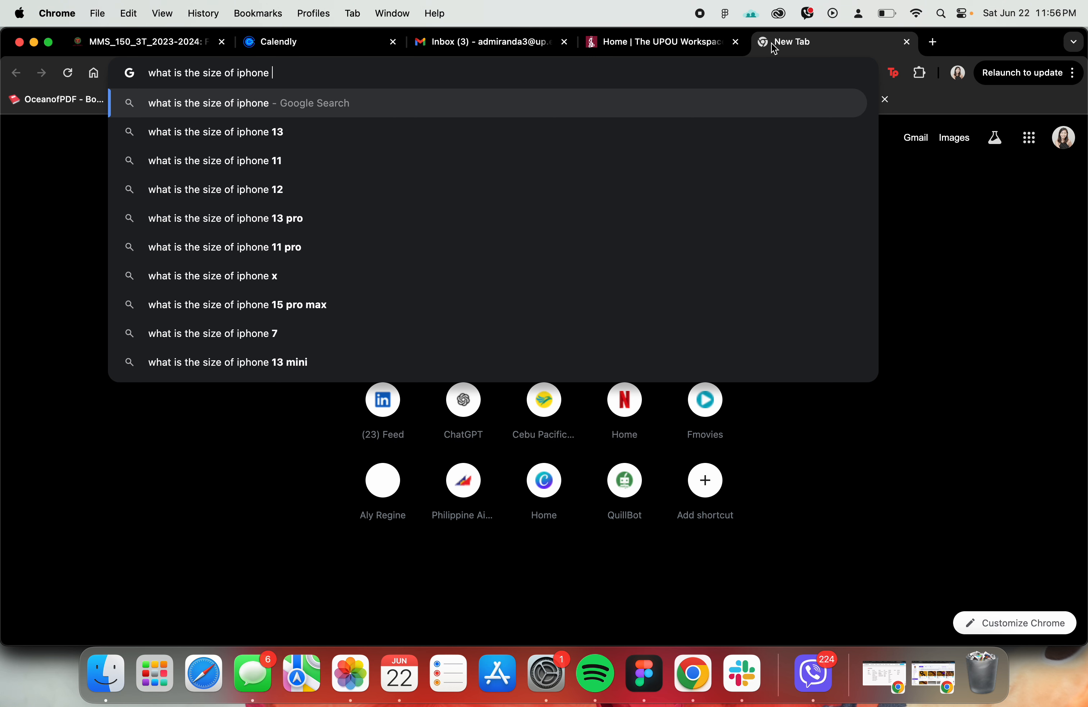
pyautogui.write('14')
pyautogui.press('super+Tab')
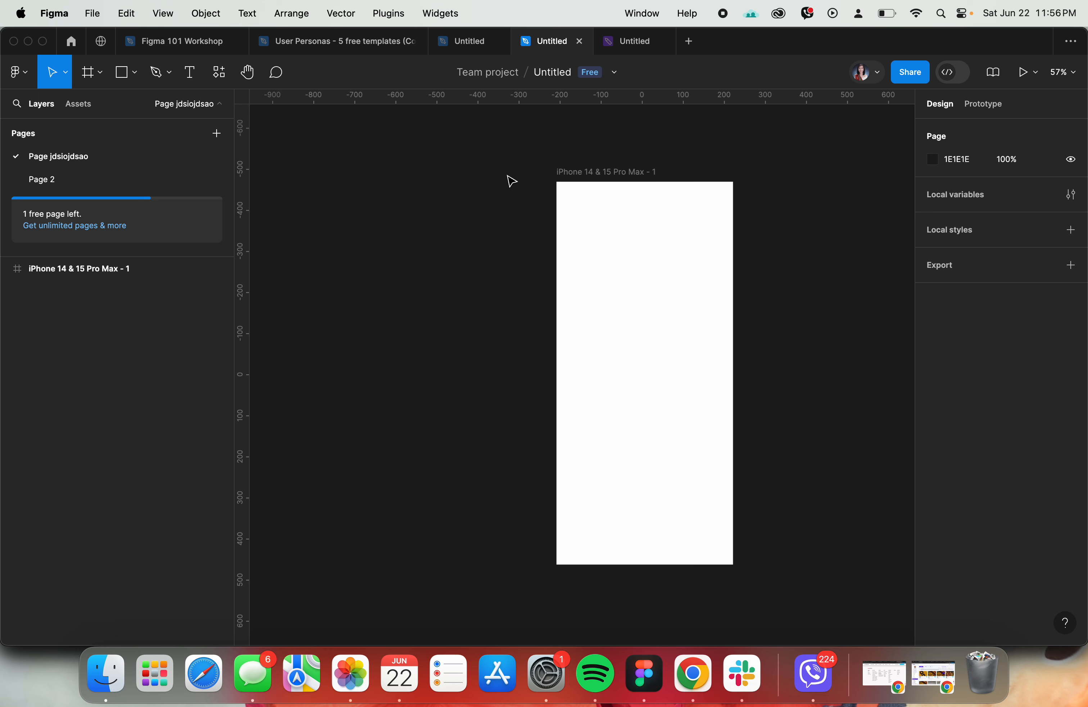
# - Look through the frame size presets for Phone, Tablet, Desktop, Presentation and Watch
pyautogui.click(89, 81)
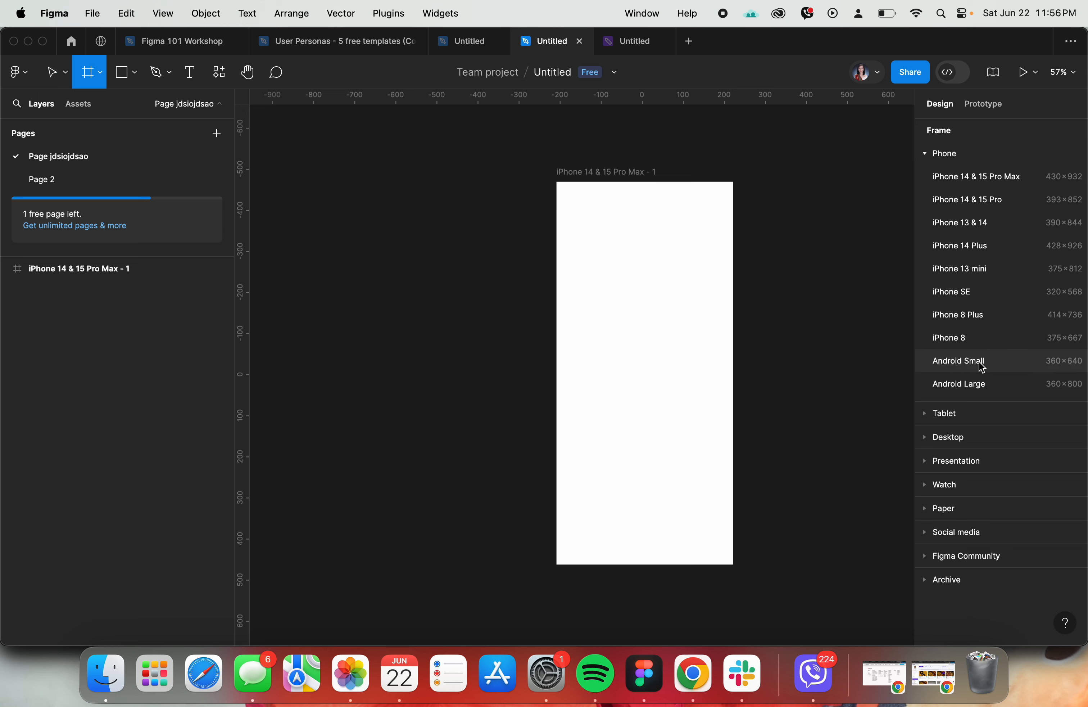
pyautogui.click(946, 157)
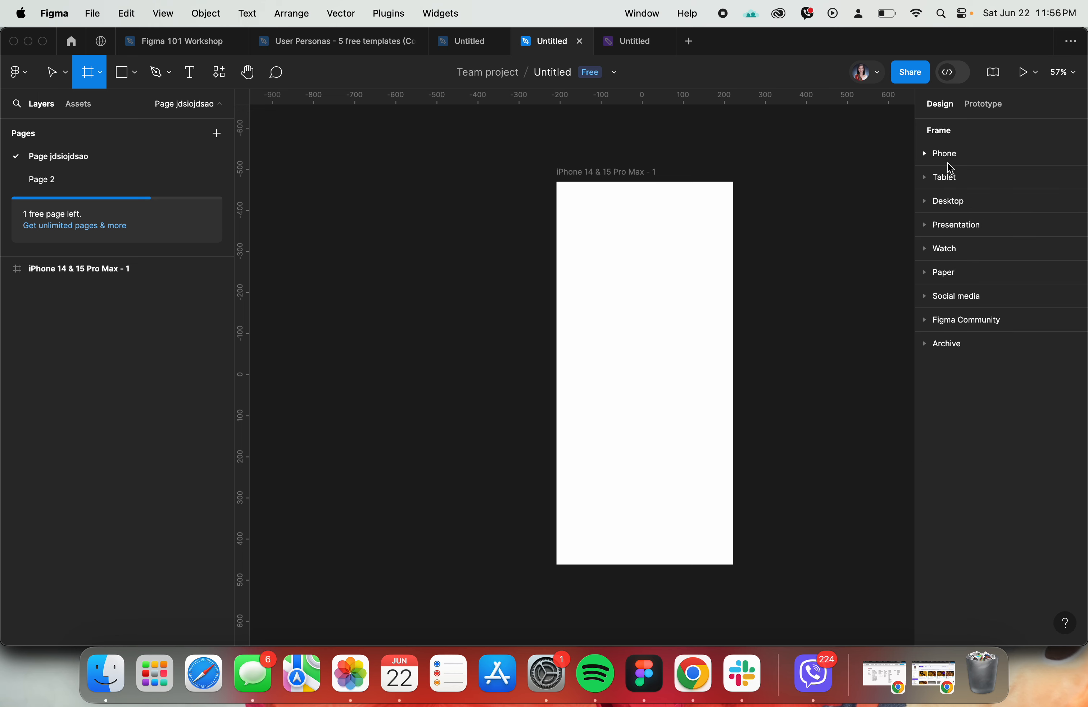
pyautogui.click(950, 177)
pyautogui.click(950, 177)
pyautogui.click(952, 211)
pyautogui.click(952, 210)
pyautogui.click(953, 225)
pyautogui.click(954, 232)
pyautogui.click(955, 249)
pyautogui.click(956, 250)
# - Draw a section about 1389 × 1067 enclosing the iPhone frame, with spare room on its right side
pyautogui.click(103, 75)
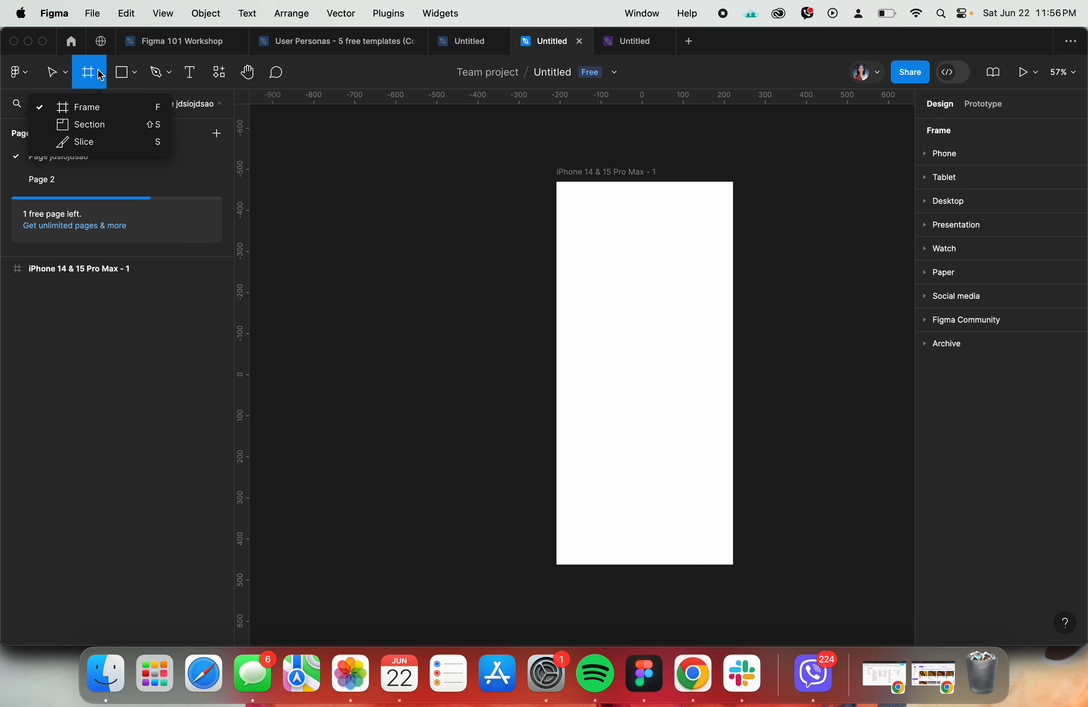
pyautogui.click(115, 129)
pyautogui.hscroll(3, 749, 217)
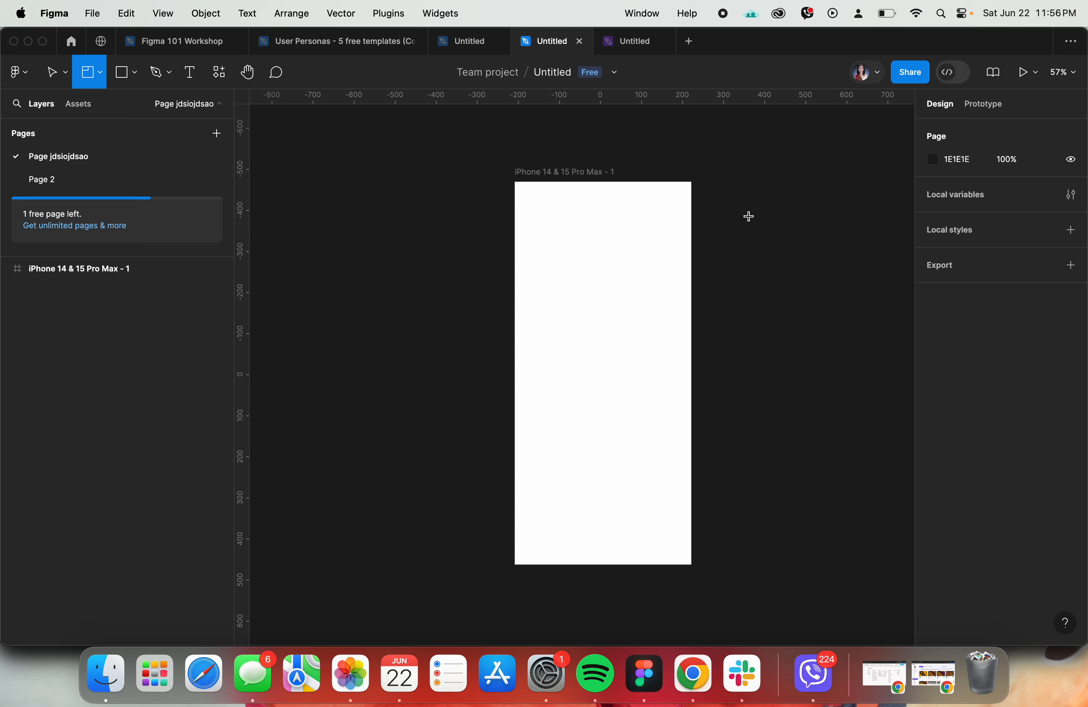
pyautogui.scroll(-3, 749, 216)
pyautogui.hscroll(4, 748, 214)
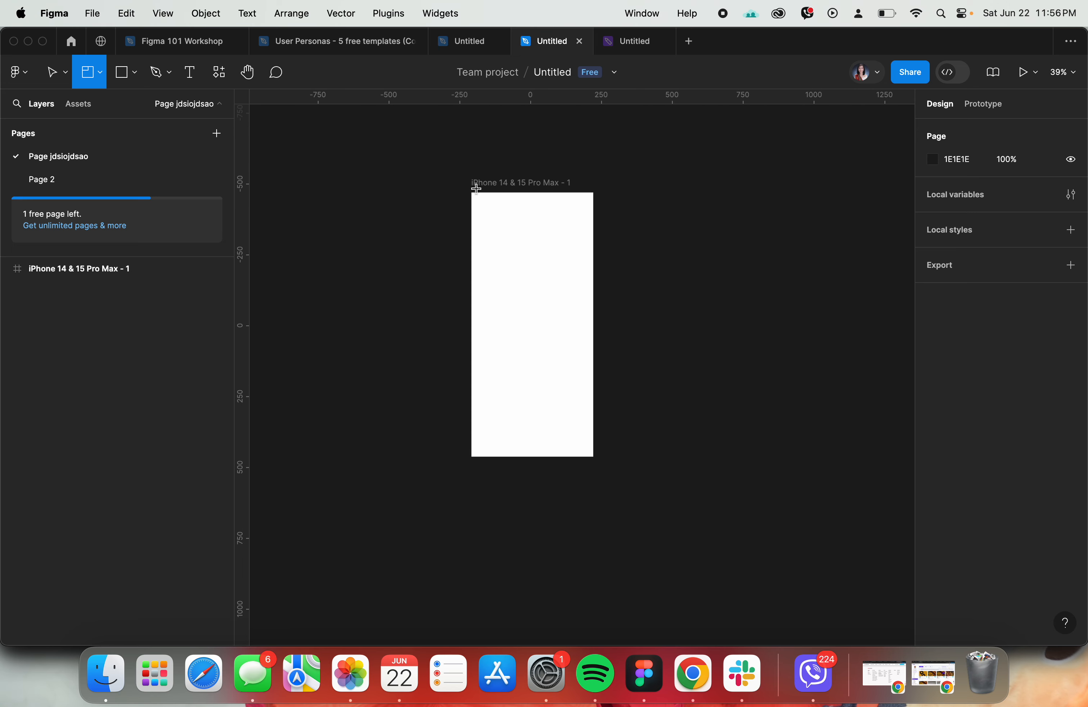
pyautogui.moveTo(444, 171); pyautogui.dragTo(488, 228)
pyautogui.moveTo(540, 284); pyautogui.dragTo(839, 473)
# - Rename the section around the iPhone frame as v1
pyautogui.doubleClick(467, 157)
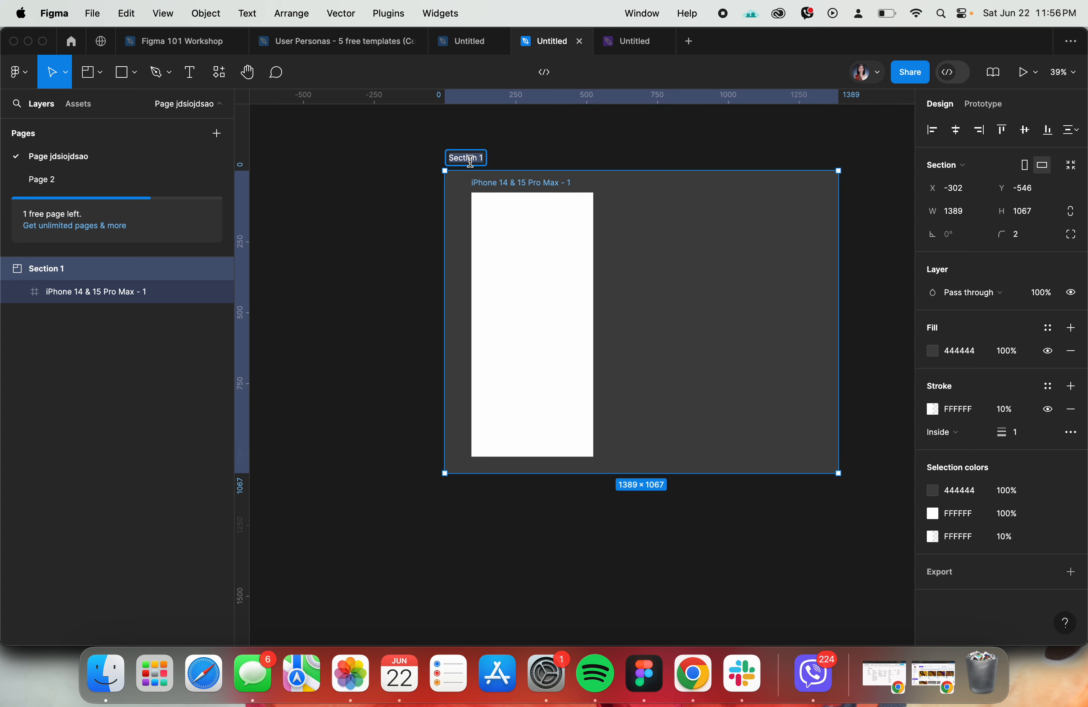
pyautogui.write('v1')
pyautogui.press('Return')
pyautogui.click(575, 164)
# - Duplicate the iPhone frame to the right of the original inside section v1, and narrow the section to fit both frames
pyautogui.click(522, 183)
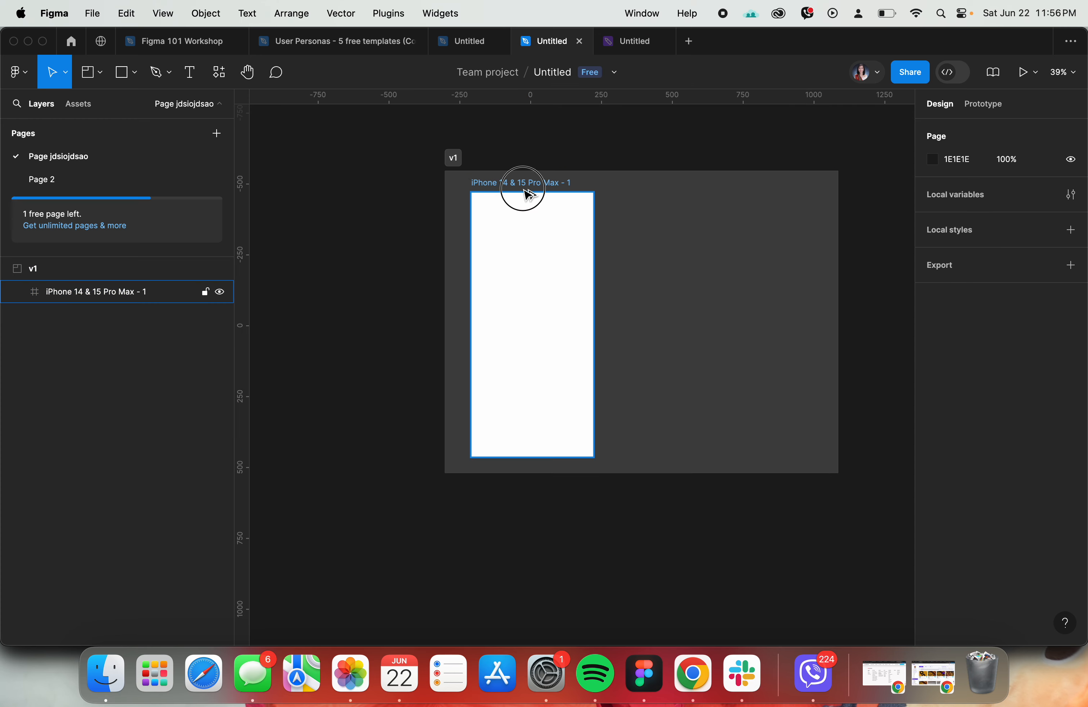
pyautogui.moveTo(522, 184); pyautogui.dragTo(656, 186)
pyautogui.click(624, 167)
pyautogui.click(454, 158)
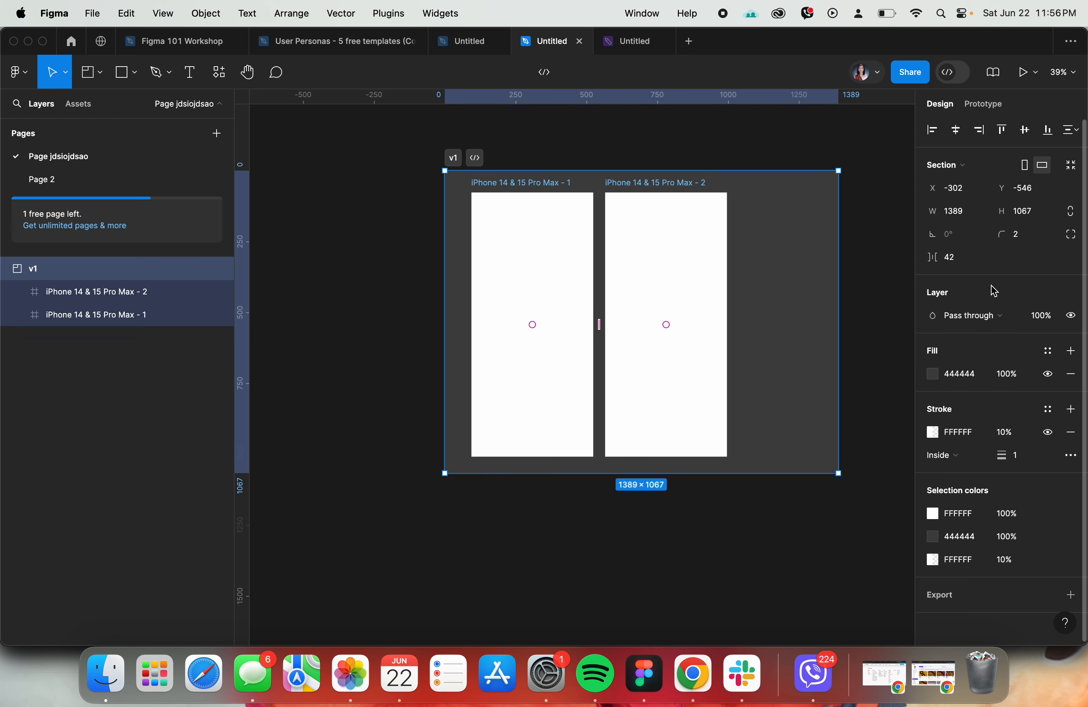
pyautogui.moveTo(838, 260); pyautogui.dragTo(760, 259)
pyautogui.click(898, 252)
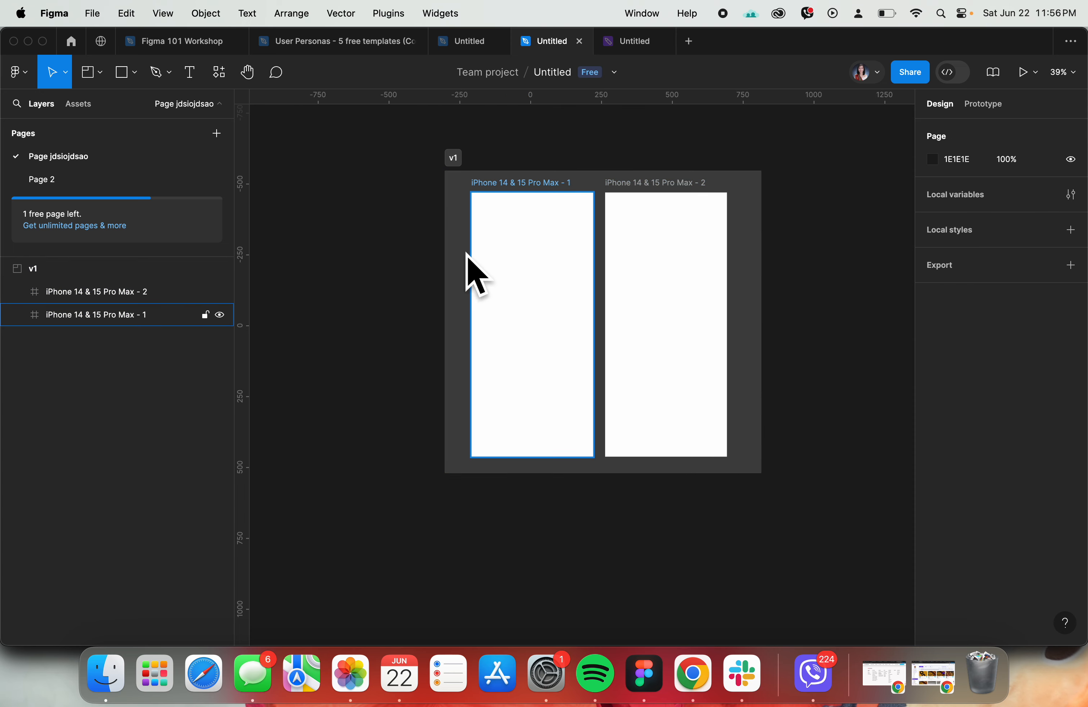
# - Duplicate section v1 with its two iPhone frames to its right, and rename the copy as v2
pyautogui.hscroll(2, 504, 282)
pyautogui.moveTo(401, 170); pyautogui.dragTo(742, 175)
pyautogui.doubleClick(739, 170)
pyautogui.write('v2')
pyautogui.press('Return')
pyautogui.click(724, 153)
pyautogui.scroll(-4, 726, 158)
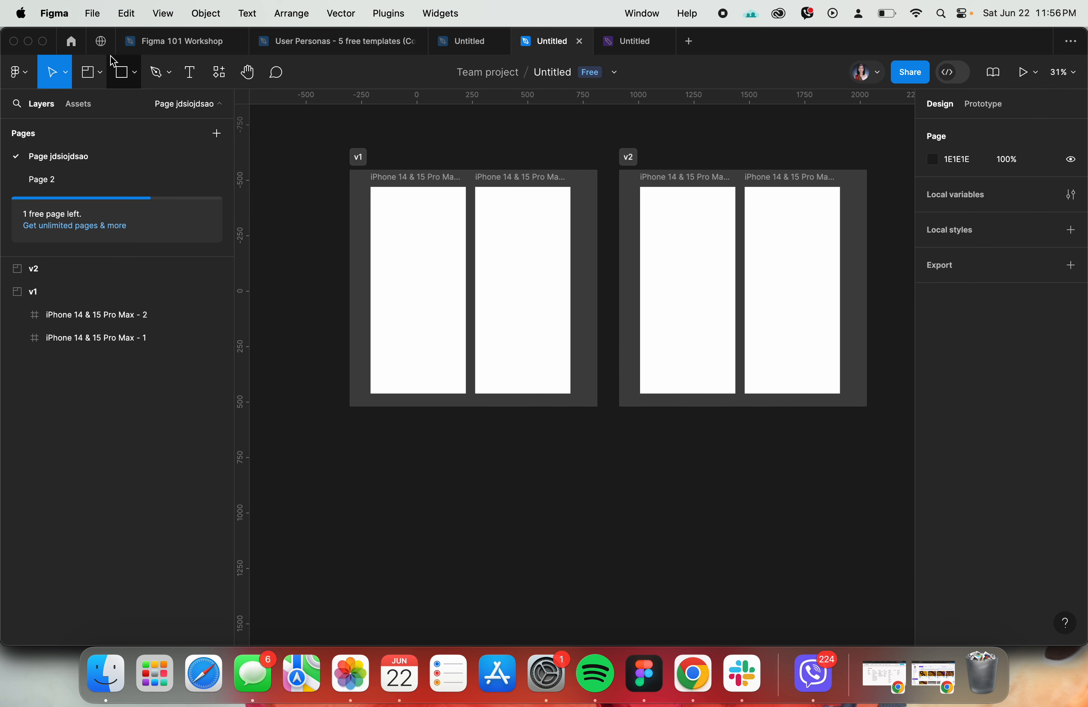
# - Draw a roughly square rectangle on the empty canvas below section v1
pyautogui.click(97, 72)
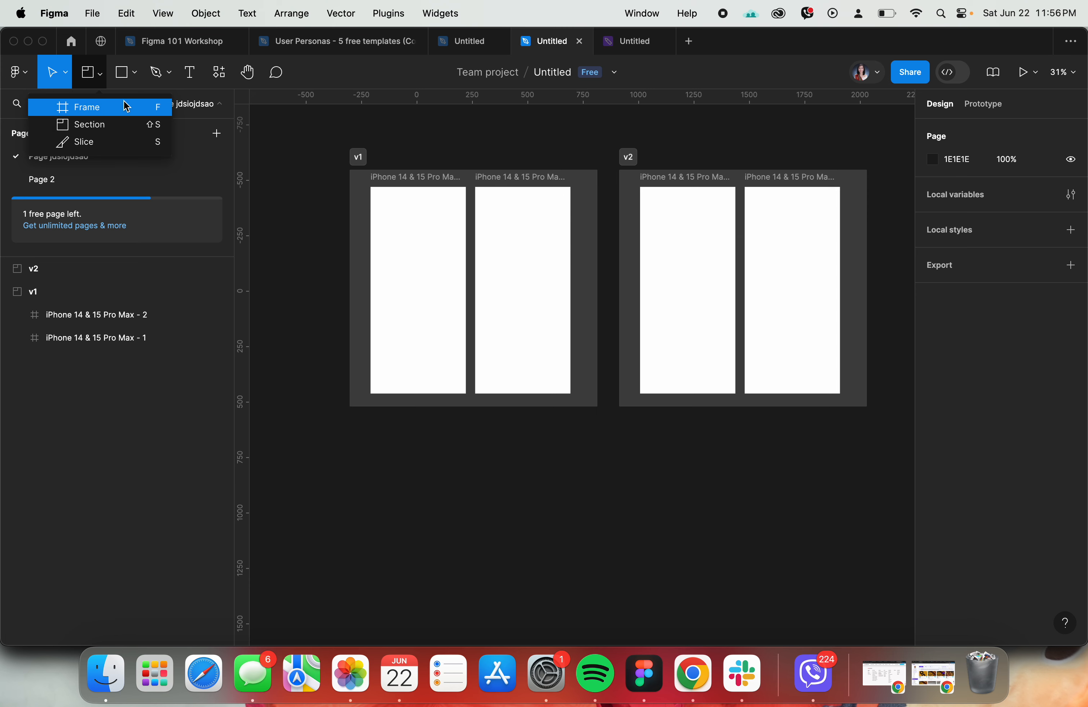
pyautogui.click(156, 72)
pyautogui.click(129, 73)
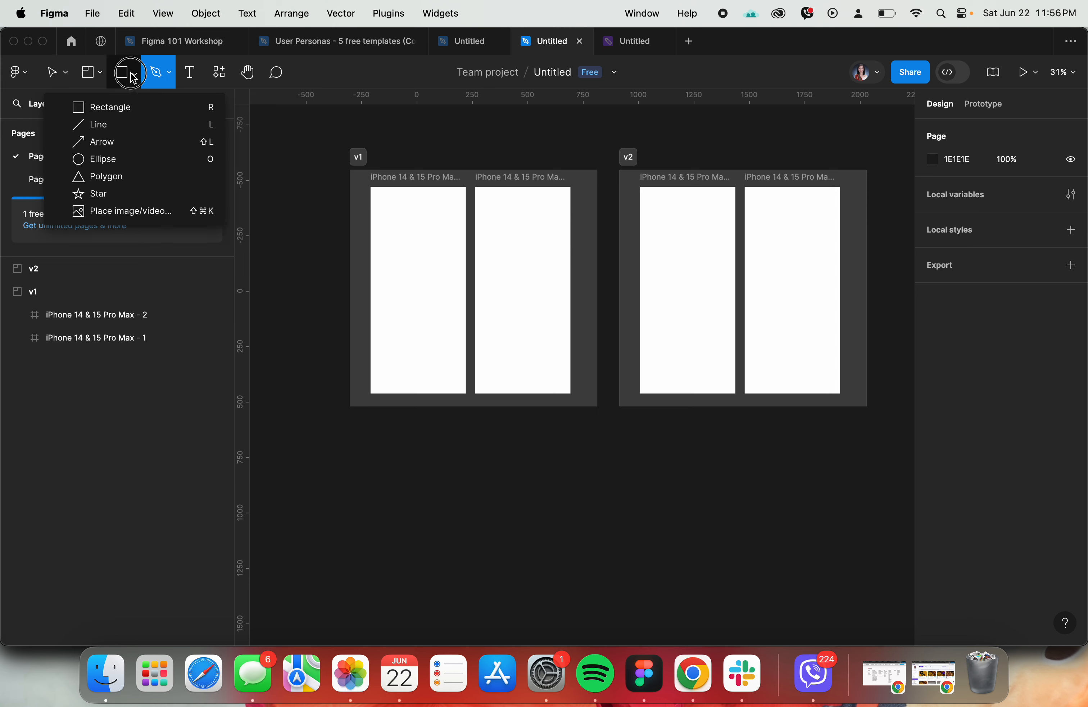
pyautogui.click(127, 107)
pyautogui.moveTo(369, 476); pyautogui.dragTo(468, 572)
pyautogui.press('Escape')
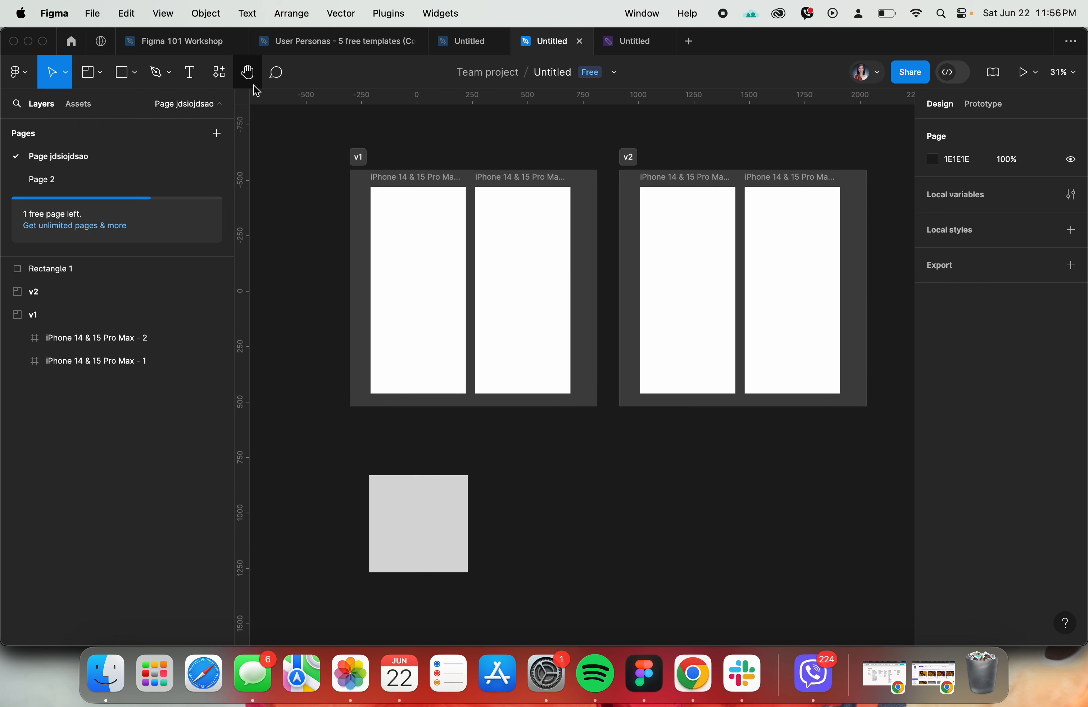
# - Draw a horizontal line to the right of the rectangle, at about its mid-height
pyautogui.click(134, 72)
pyautogui.click(126, 124)
pyautogui.moveTo(495, 514); pyautogui.dragTo(598, 514)
pyautogui.press('Escape')
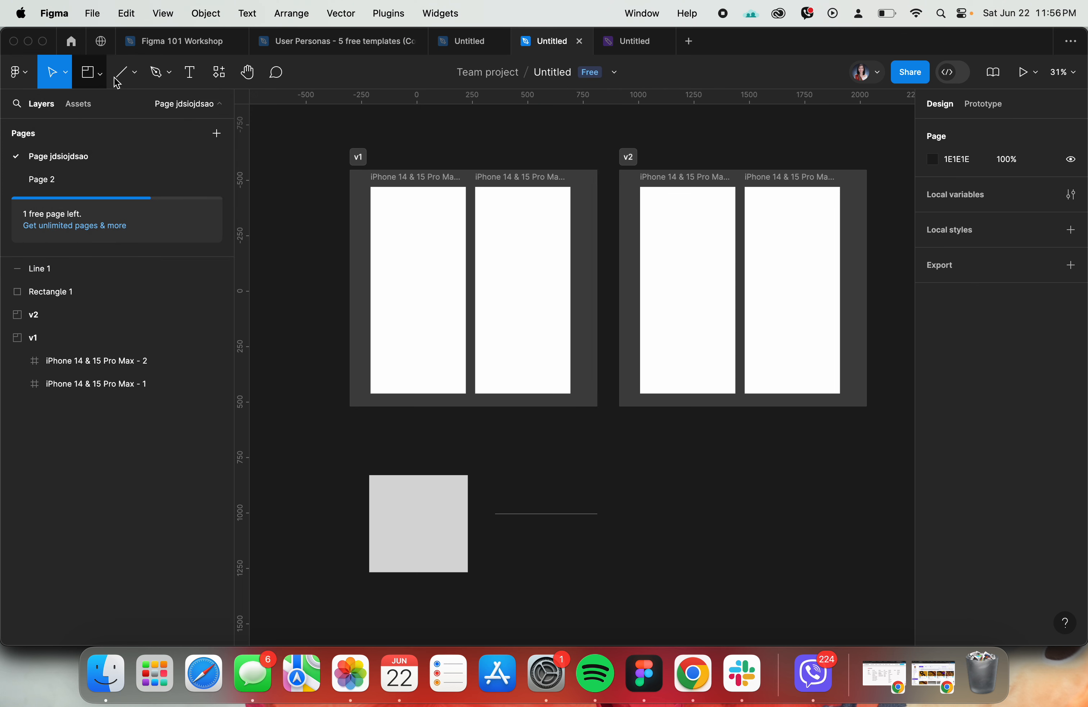
# - Place the image AdobeStock_662693413.jpeg from Downloads on the canvas near the line, and delete it again
pyautogui.click(133, 73)
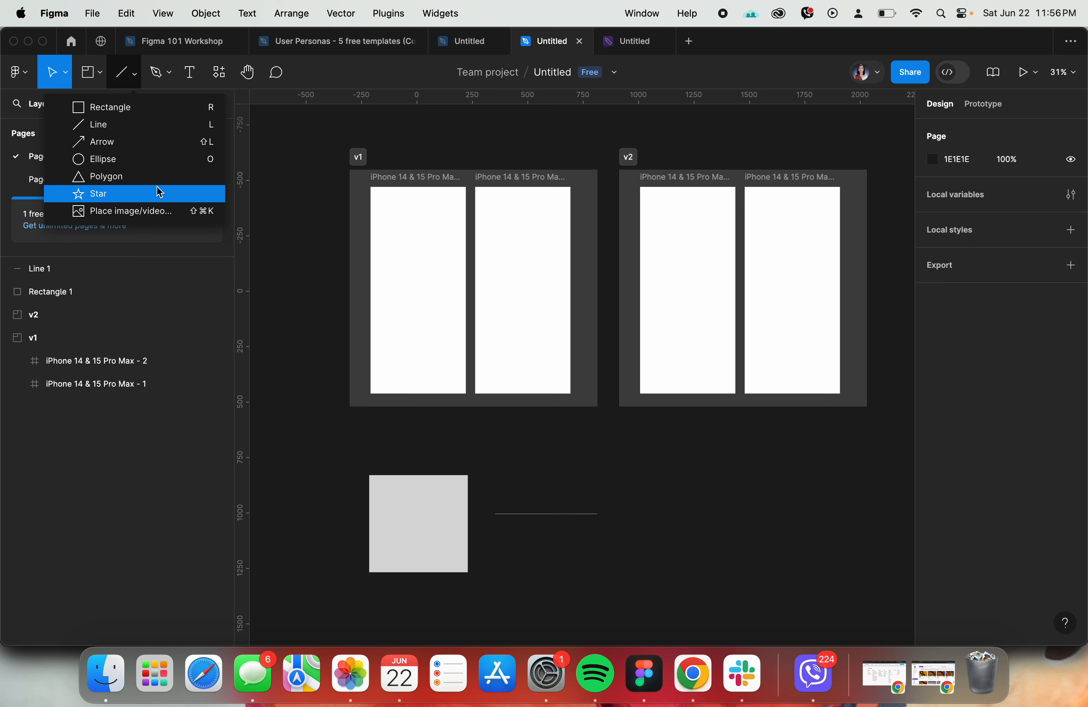
pyautogui.click(142, 212)
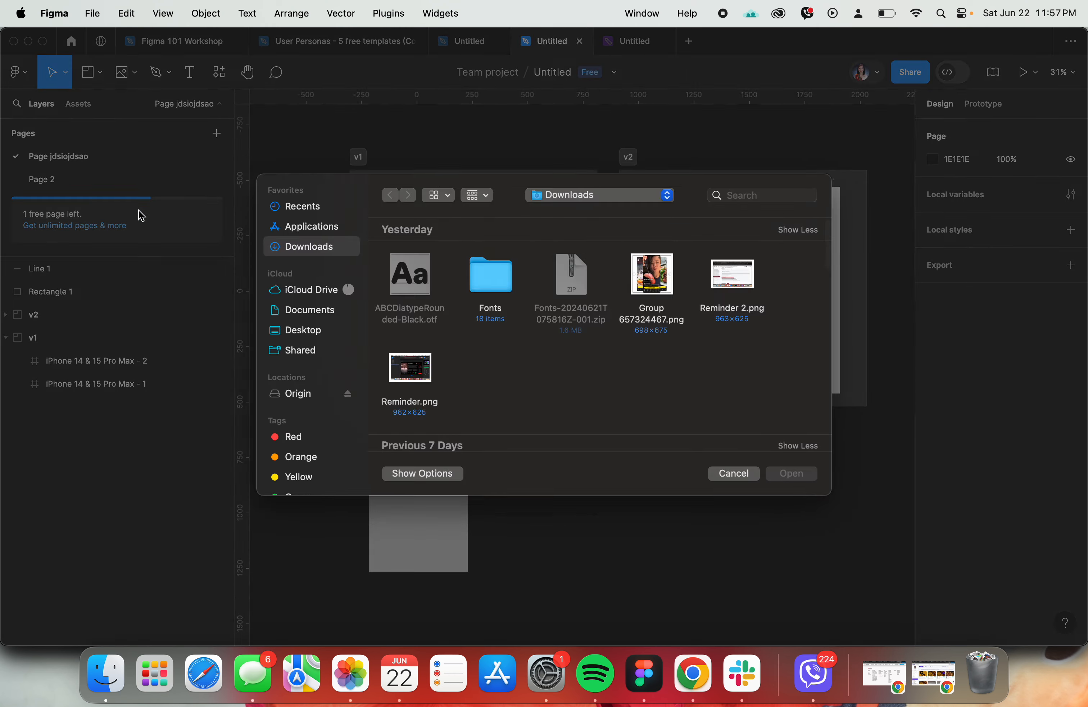
pyautogui.scroll(-3, 799, 259)
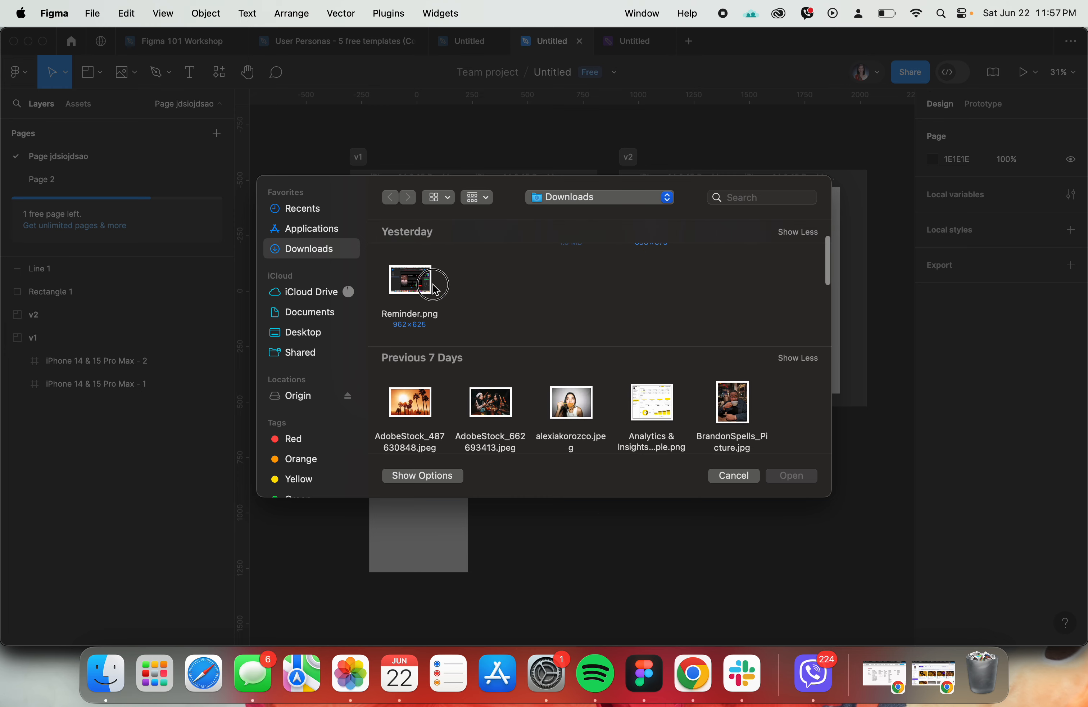
pyautogui.click(490, 407)
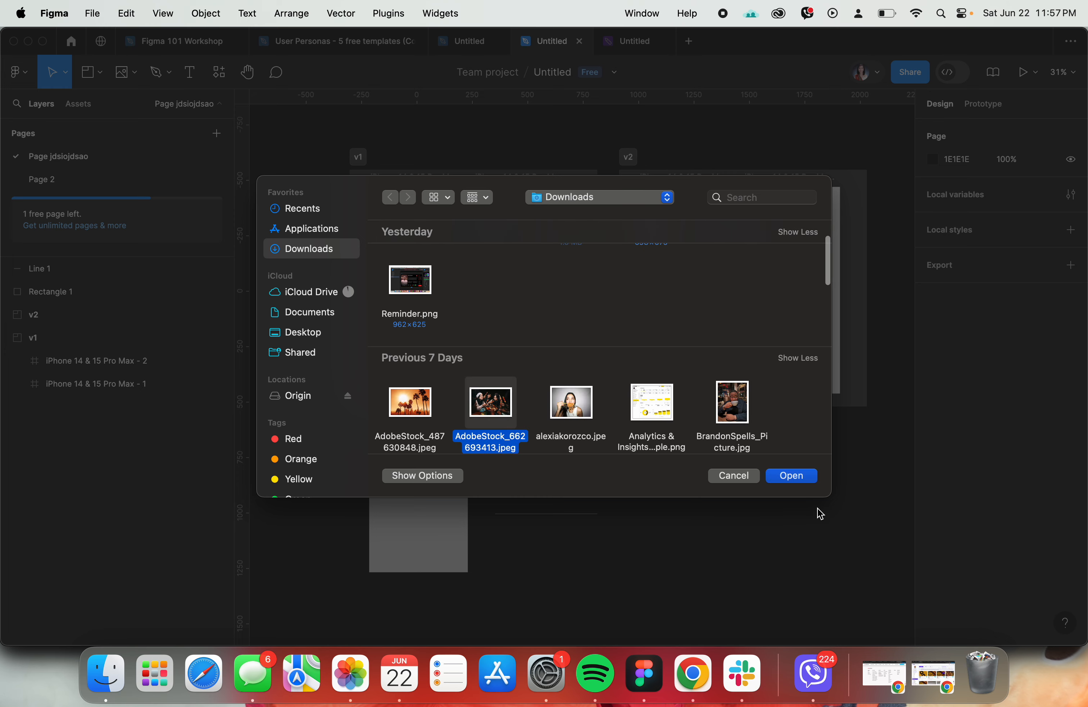
pyautogui.click(815, 479)
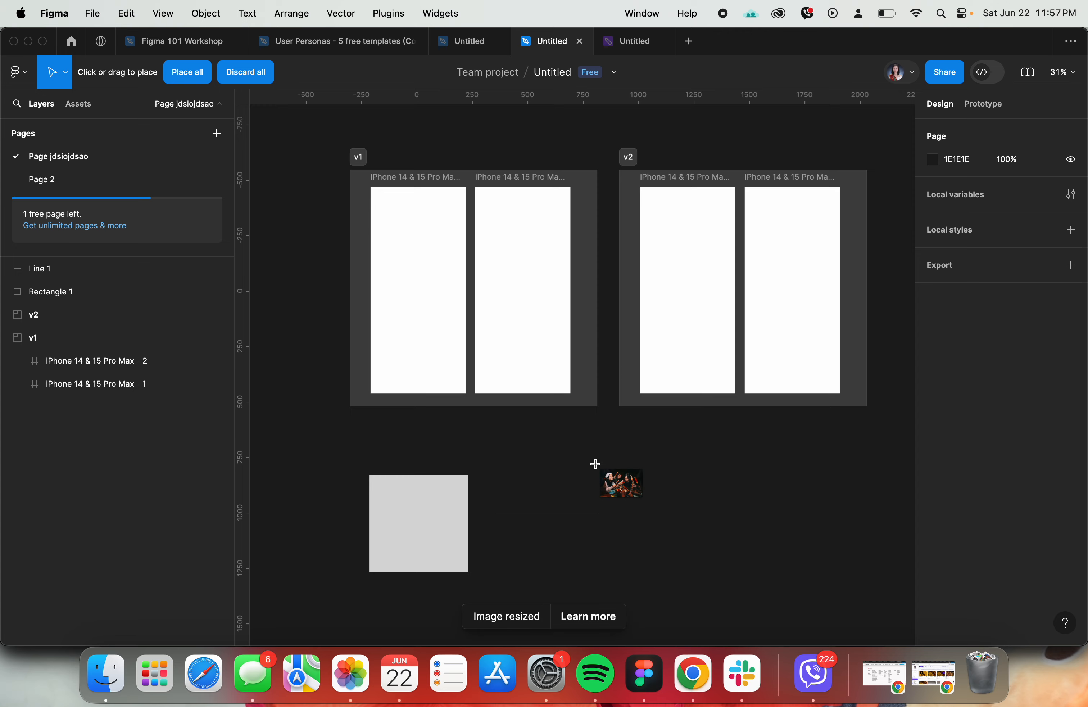
pyautogui.click(605, 471)
pyautogui.press('Delete')
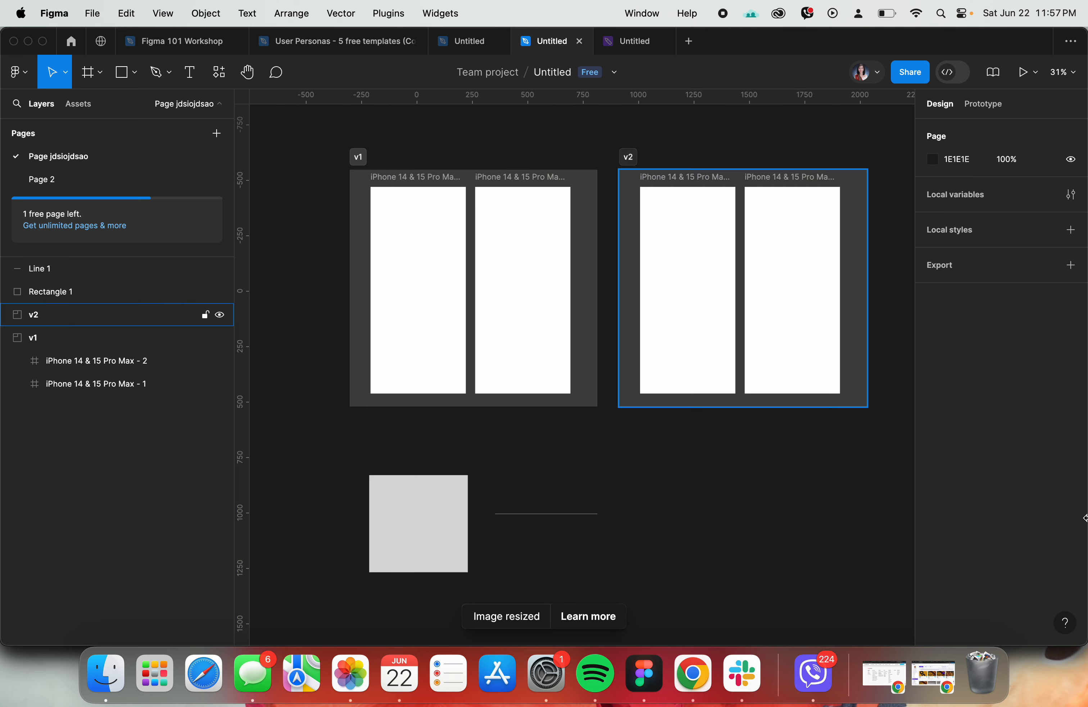
# - Draw a second horizontal line about 400 long above the existing line
pyautogui.scroll(8, 487, 551)
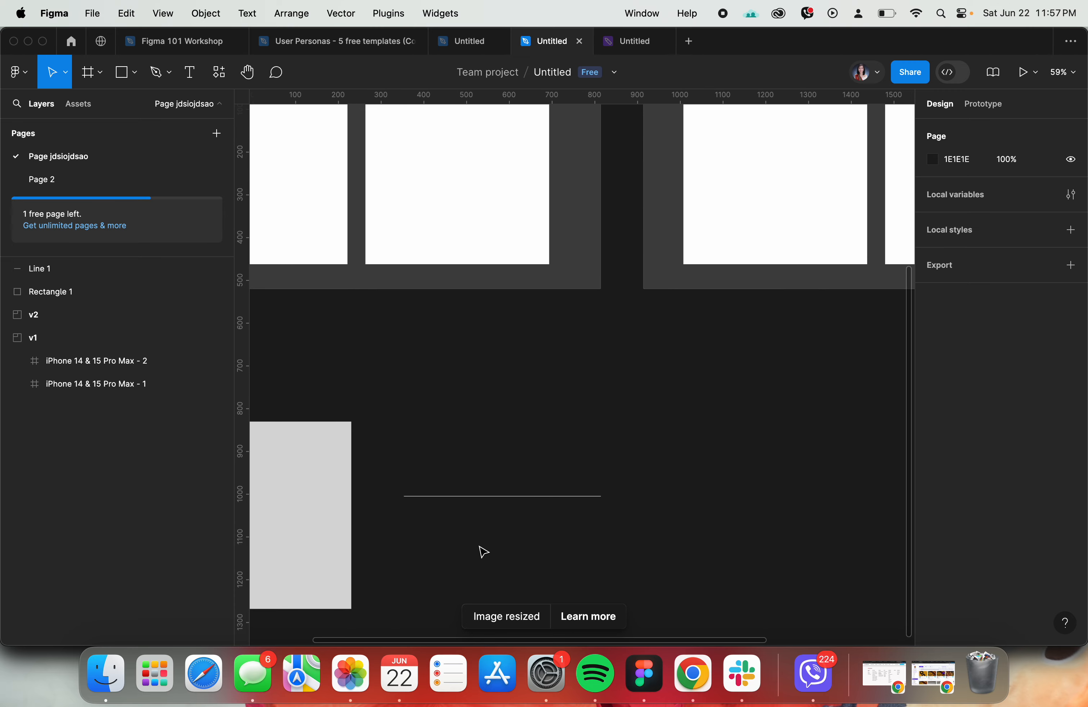
pyautogui.click(121, 73)
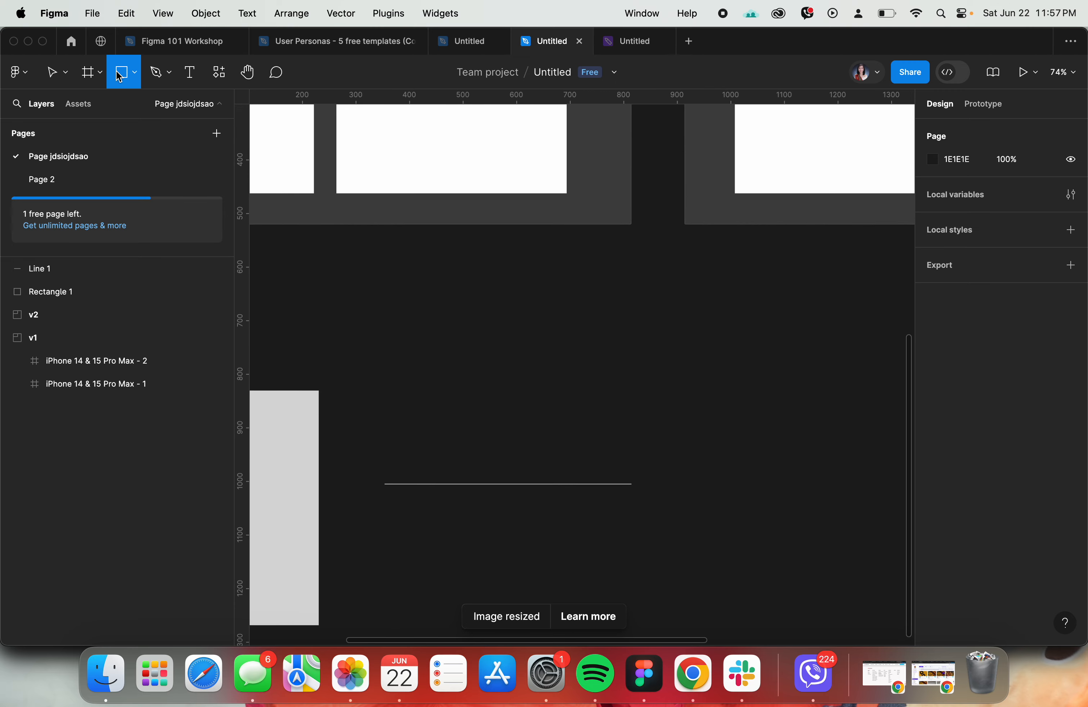
pyautogui.click(142, 74)
pyautogui.click(105, 125)
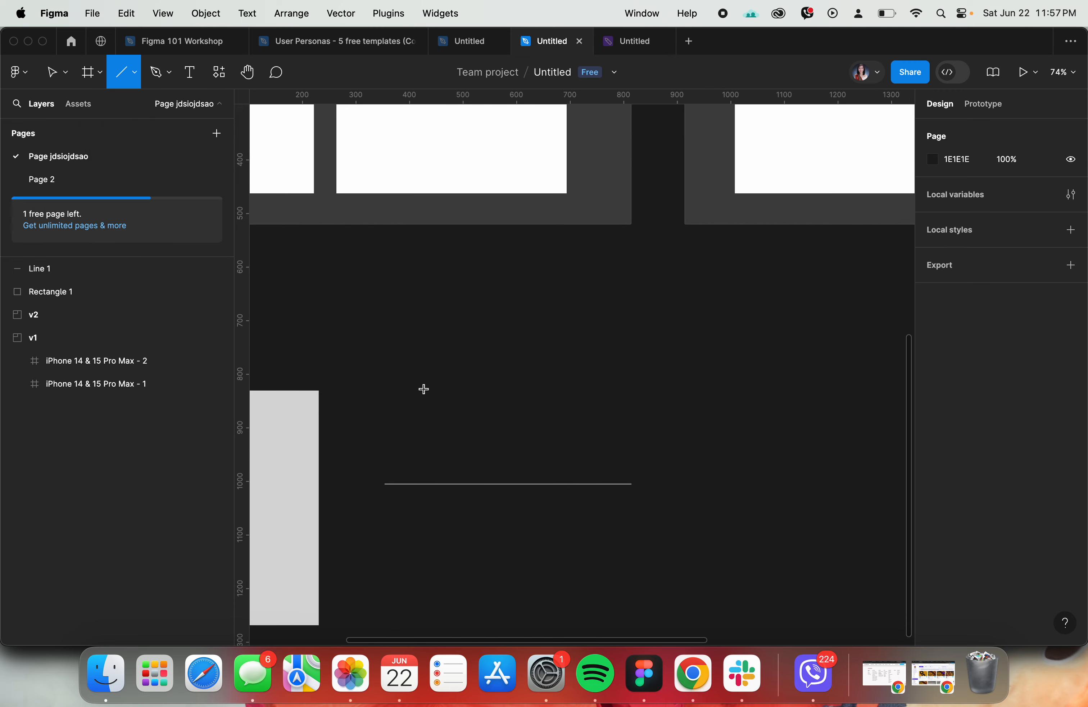
pyautogui.moveTo(424, 391); pyautogui.dragTo(639, 388)
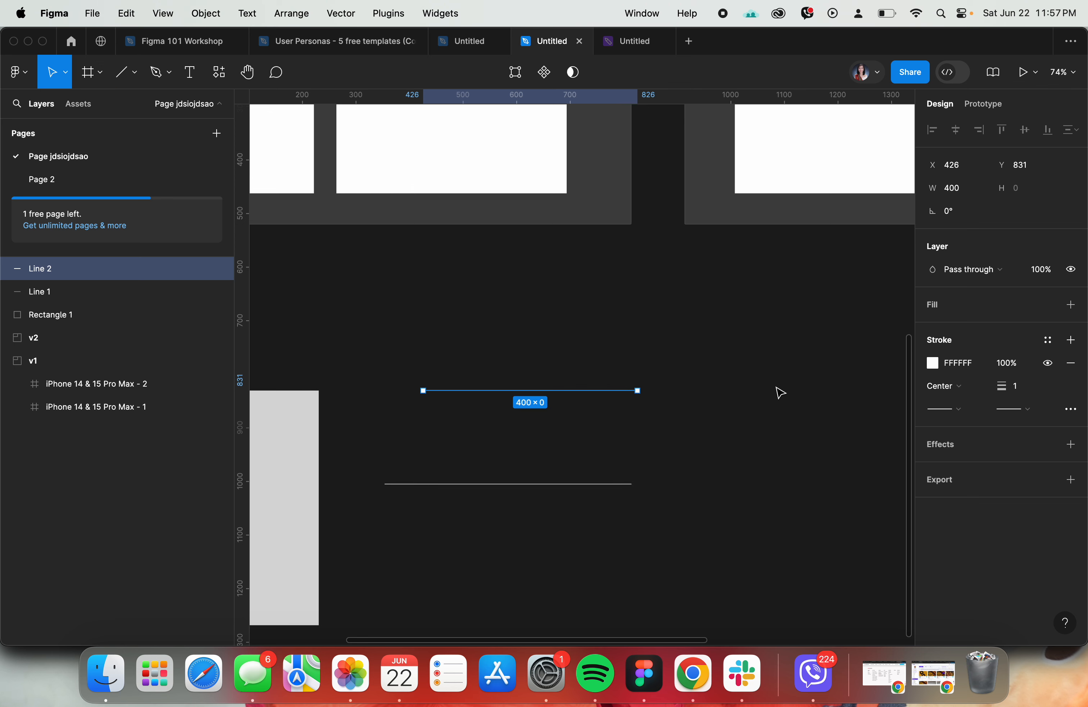
# - Check the agenda in the Figma 101 Workshop file for the topic after Shapes, and return to the untitled design file
pyautogui.click(188, 41)
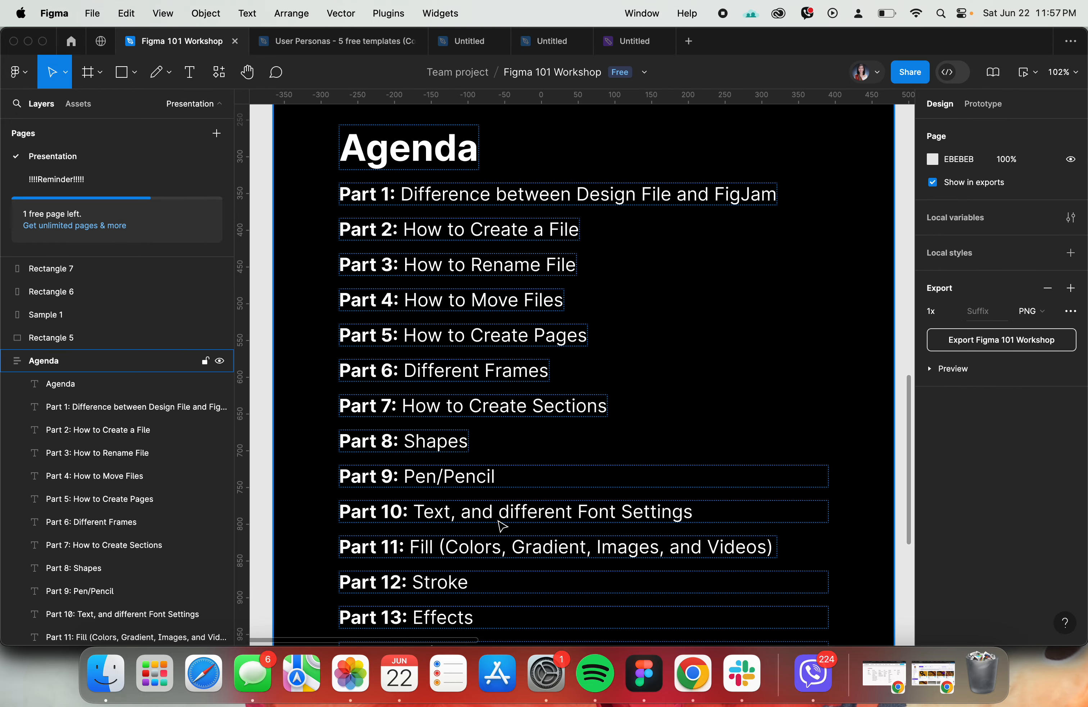
pyautogui.press('Escape')
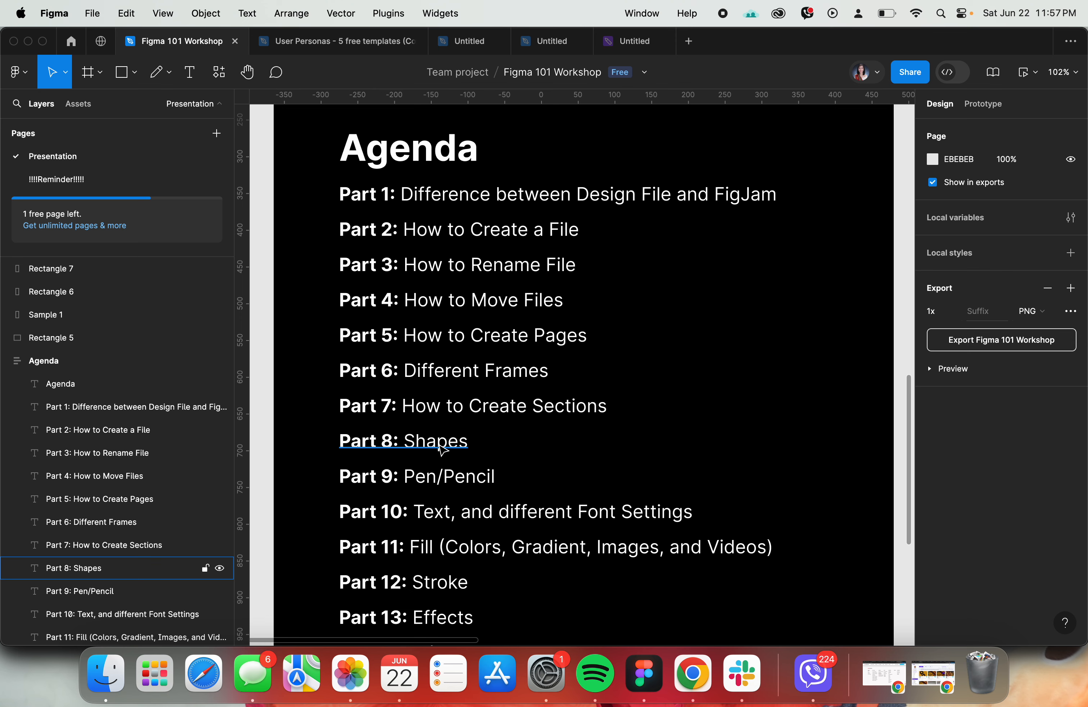
pyautogui.click(551, 42)
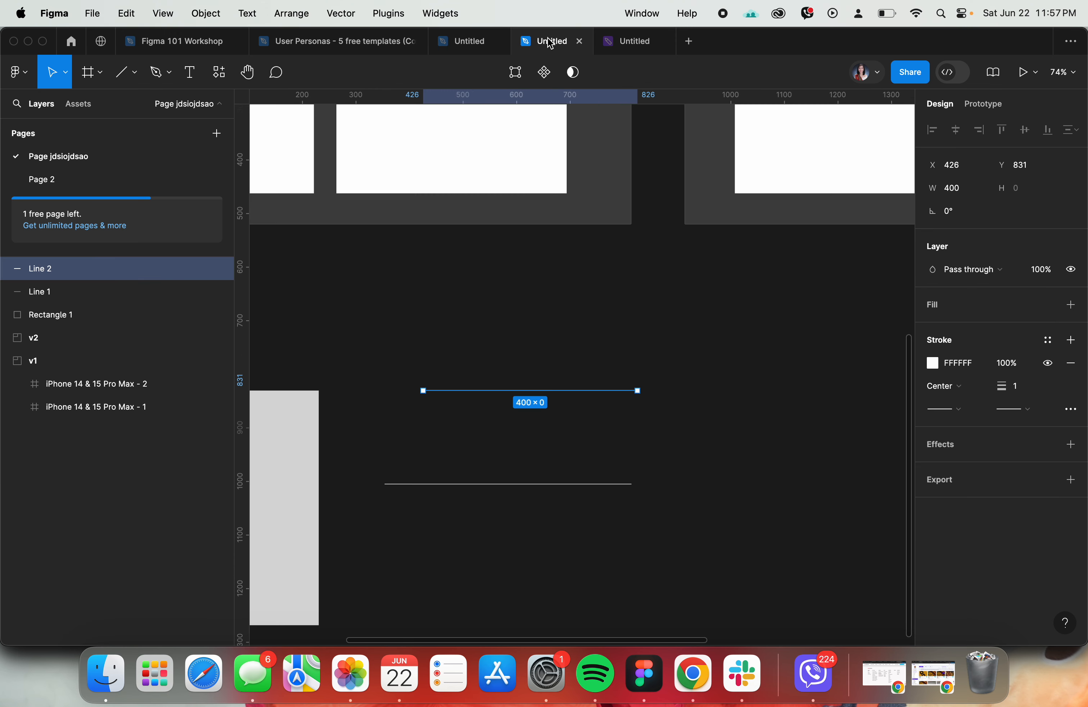
# - Draw an open zigzag path of eleven points, about 648 × 626, with the Pen tool on the empty canvas right of the lines
pyautogui.click(755, 405)
pyautogui.hscroll(5, 756, 408)
pyautogui.scroll(-2, 756, 408)
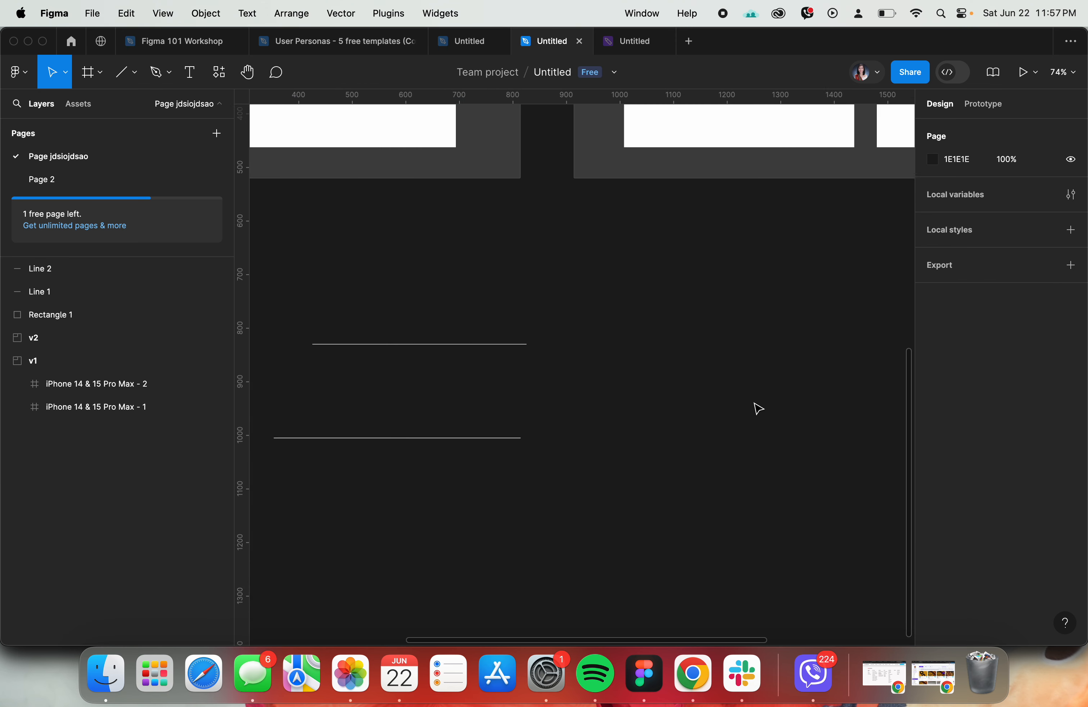
pyautogui.click(160, 82)
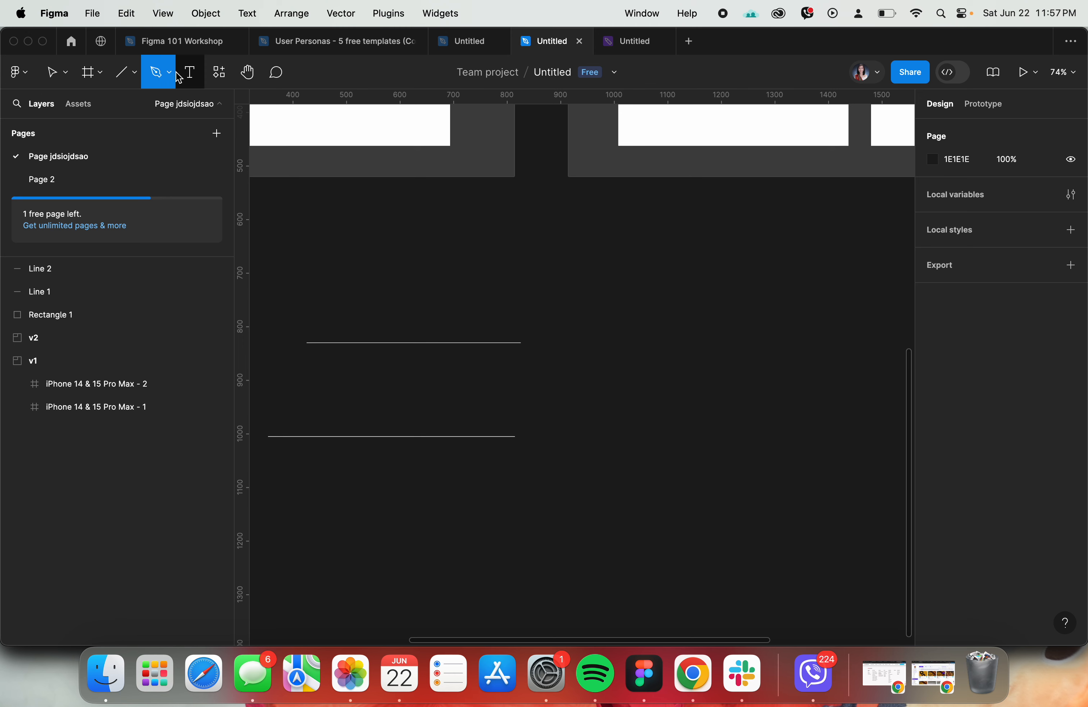
pyautogui.click(169, 73)
pyautogui.click(163, 108)
pyautogui.click(625, 300)
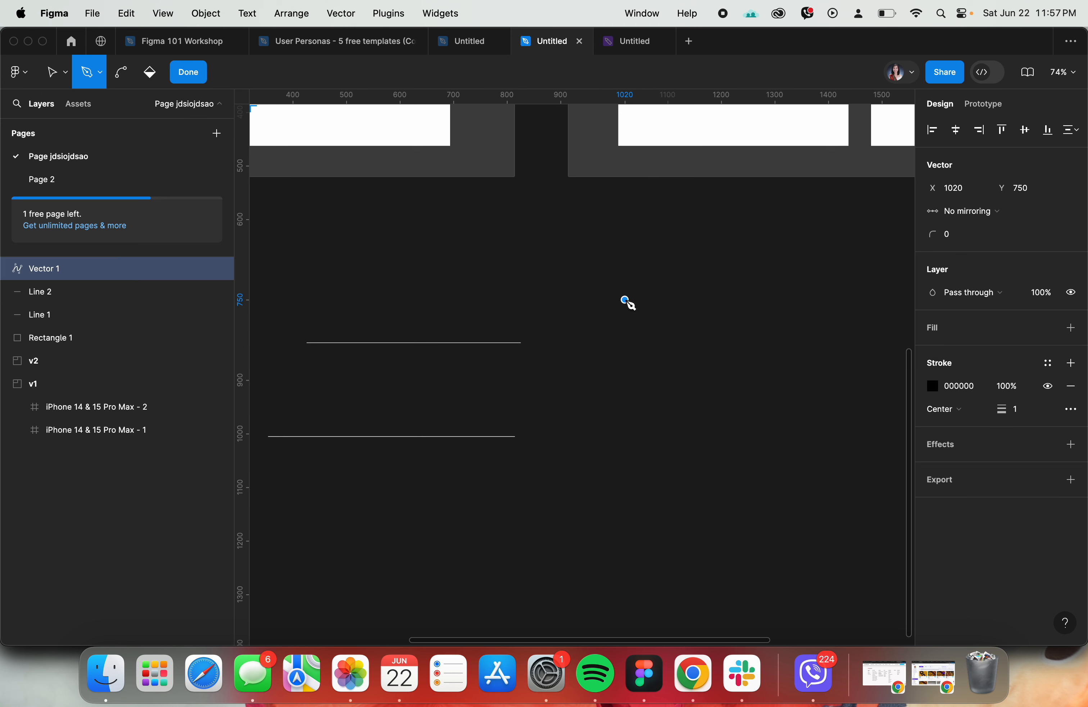
pyautogui.click(867, 338)
pyautogui.click(775, 418)
pyautogui.click(581, 531)
pyautogui.click(756, 582)
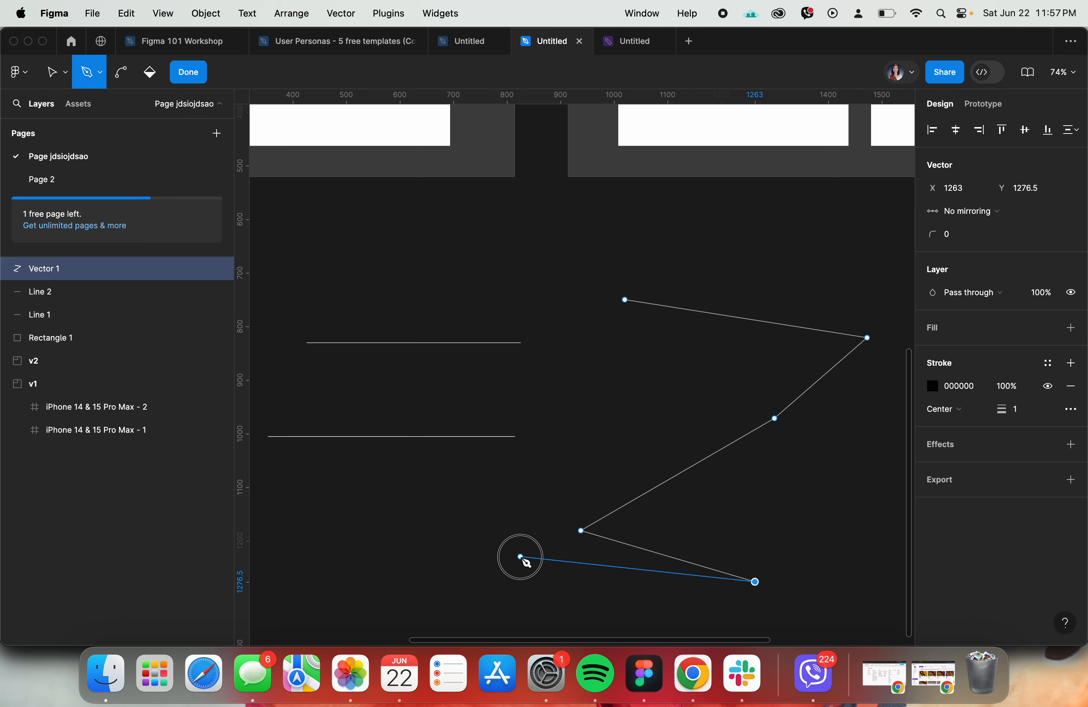
pyautogui.click(520, 556)
pyautogui.click(609, 443)
pyautogui.click(593, 330)
pyautogui.click(568, 274)
pyautogui.click(633, 247)
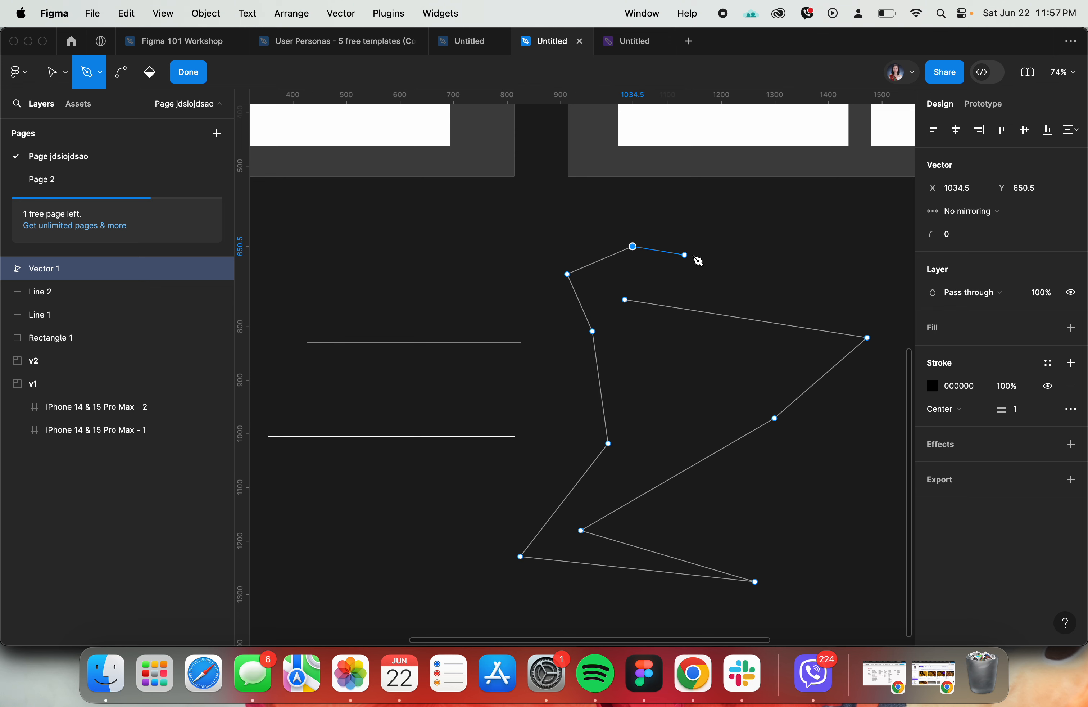
pyautogui.click(698, 253)
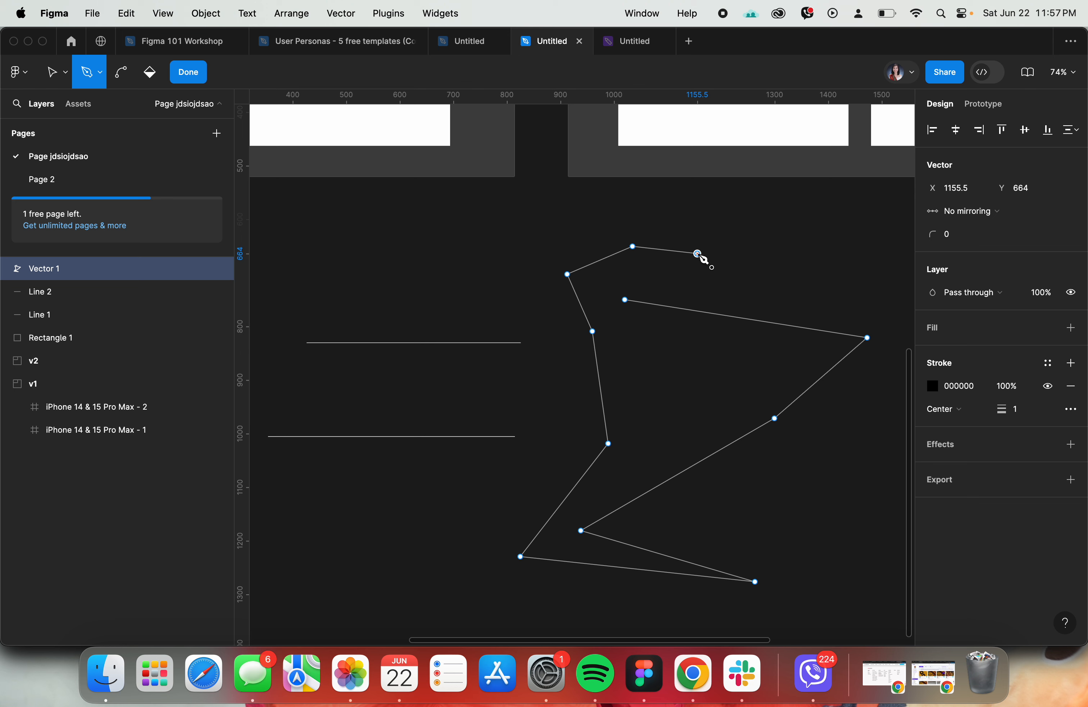
# - Curve the path at its topmost point with the Bend tool, finish editing it, and delete the whole path
pyautogui.click(124, 80)
pyautogui.click(634, 248)
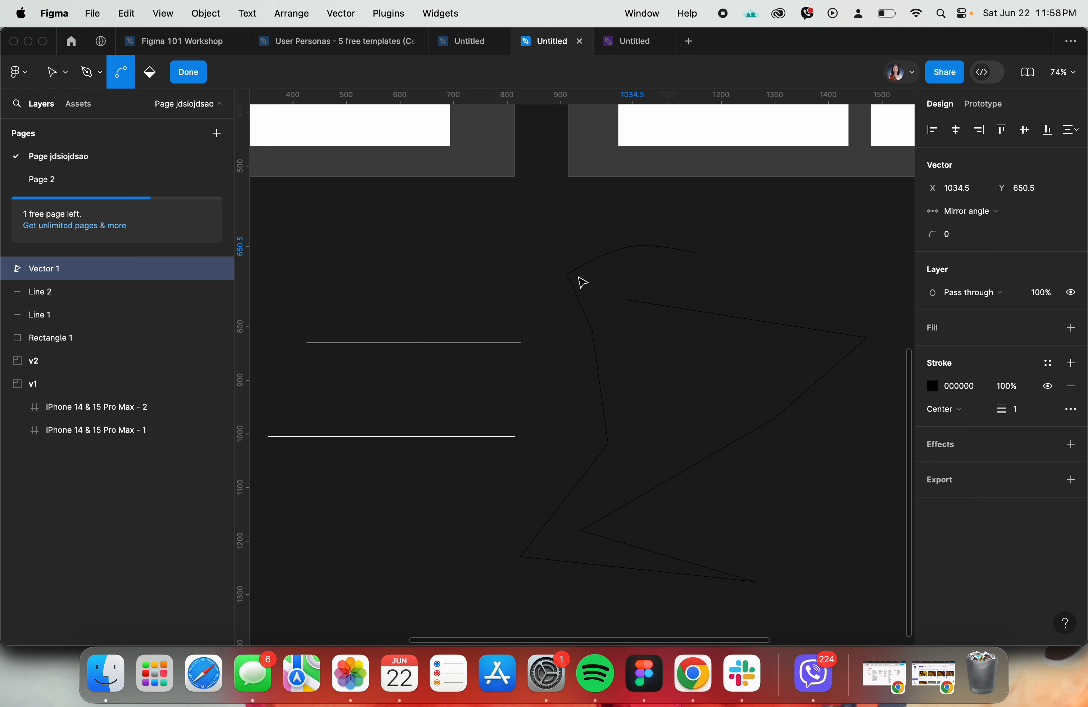
pyautogui.press('Escape')
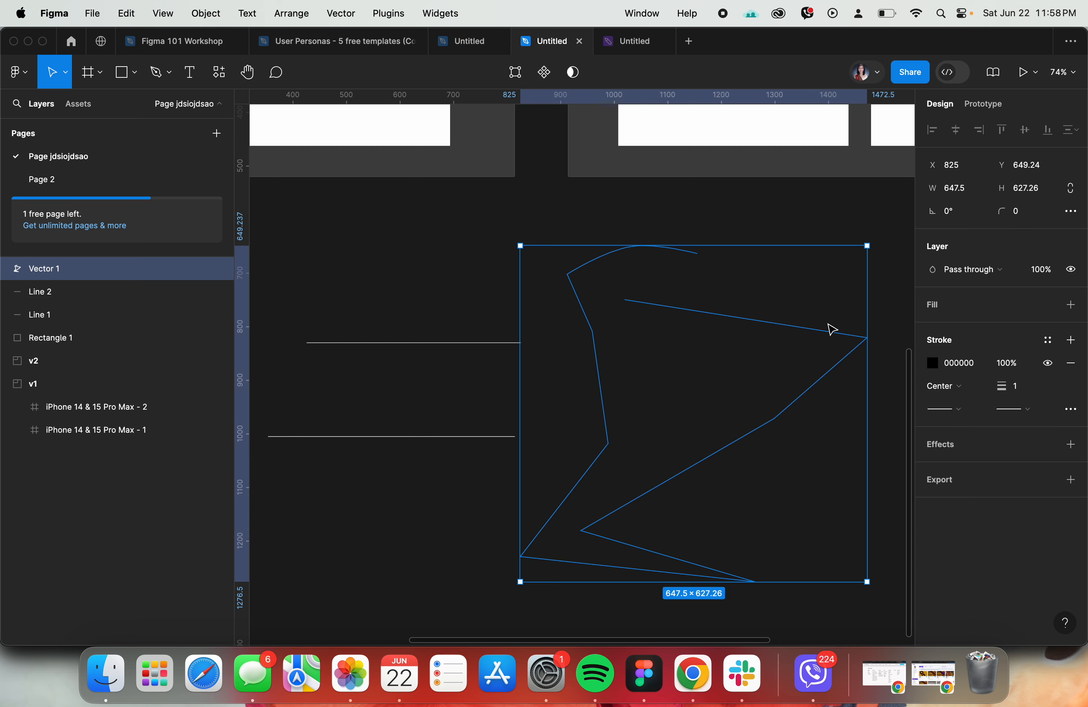
pyautogui.press('Escape')
pyautogui.click(737, 321)
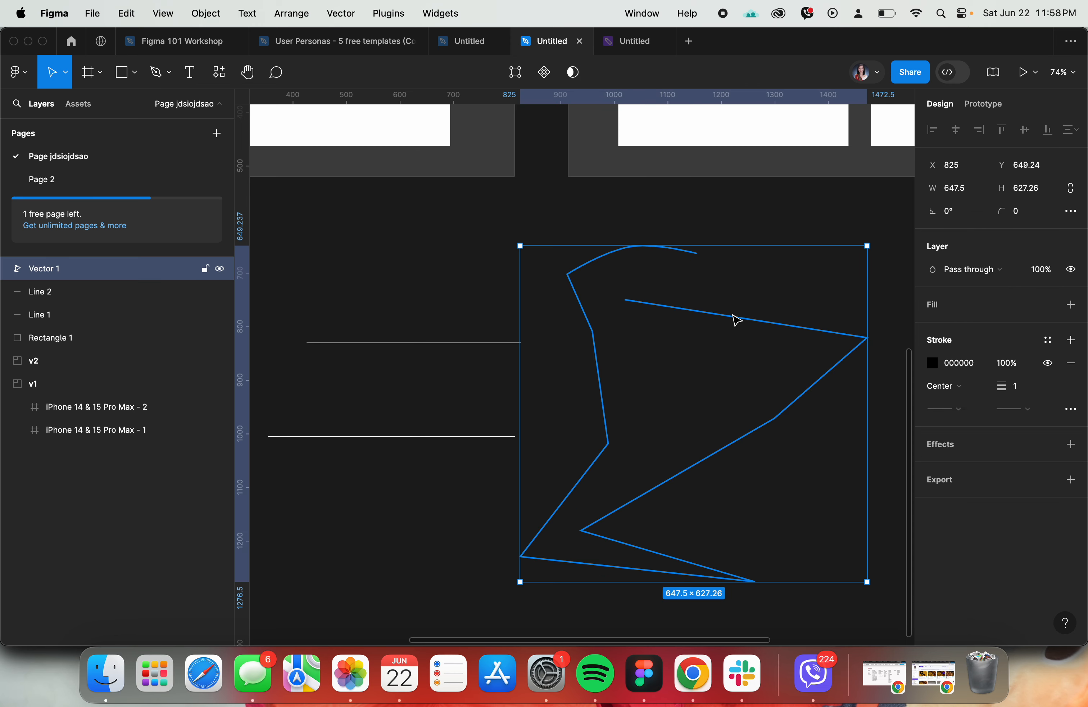
pyautogui.press('Delete')
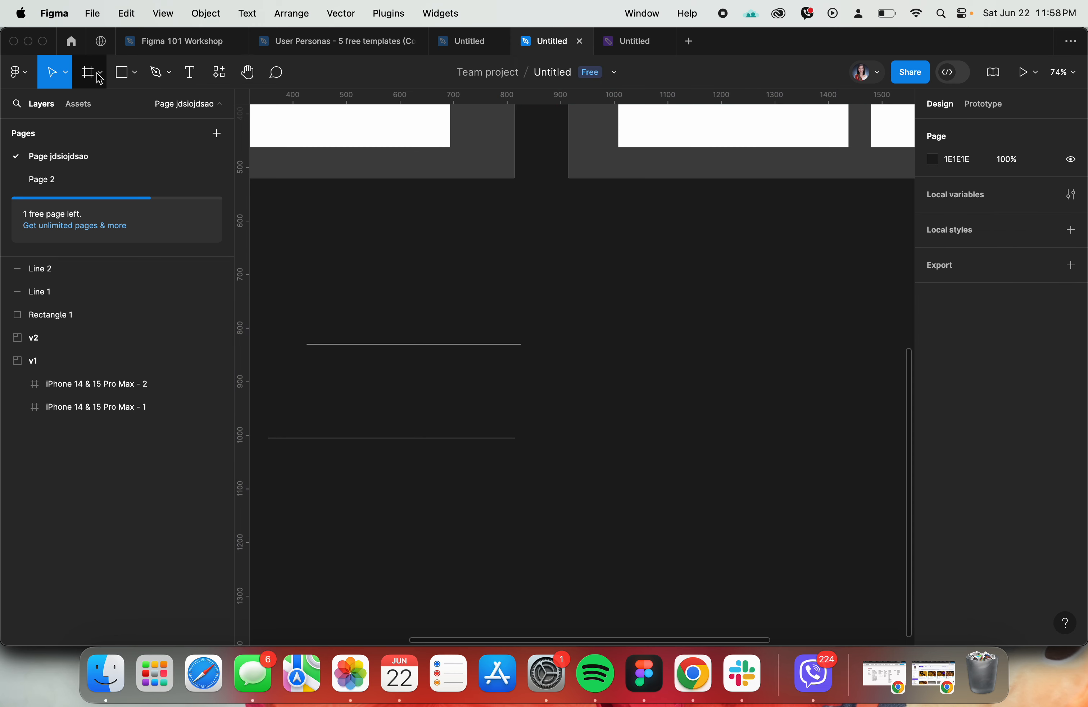
# - Draw a looping freehand scribble with the Pencil tool on the empty canvas right of the lines
pyautogui.click(159, 72)
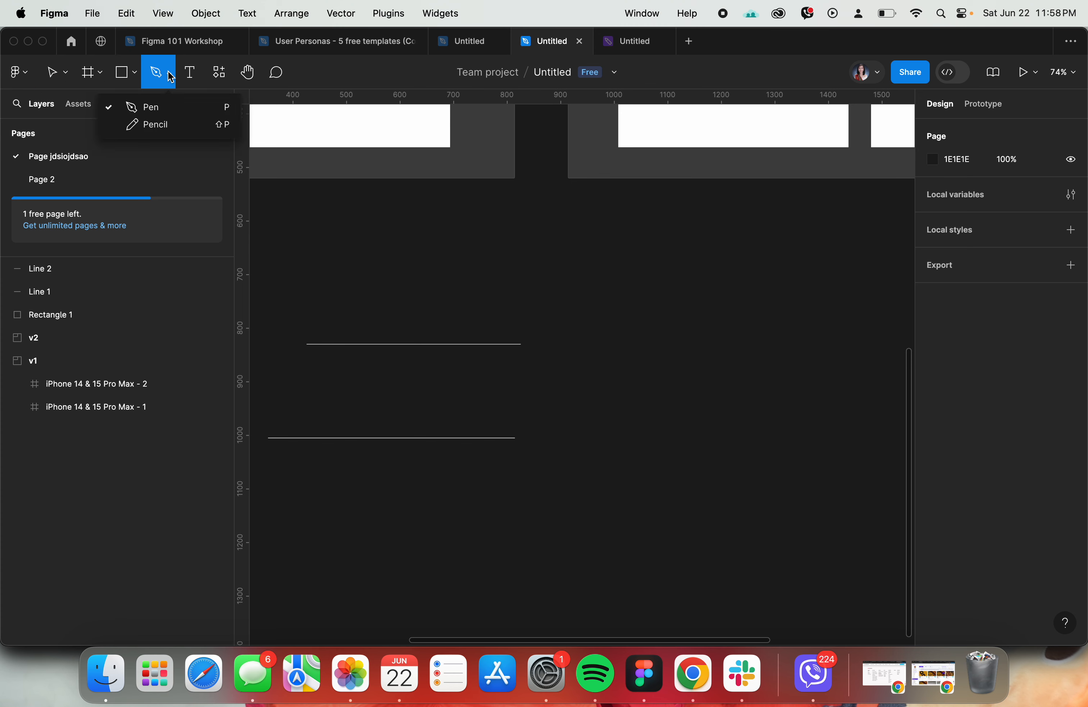
pyautogui.click(151, 125)
pyautogui.moveTo(756, 273)
pyautogui.mouseDown()
pyautogui.moveTo(803, 325)
pyautogui.moveTo(701, 387)
pyautogui.moveTo(663, 319)
pyautogui.moveTo(797, 370)
pyautogui.moveTo(741, 427)
pyautogui.moveTo(708, 414)
pyautogui.moveTo(663, 428)
pyautogui.mouseUp()
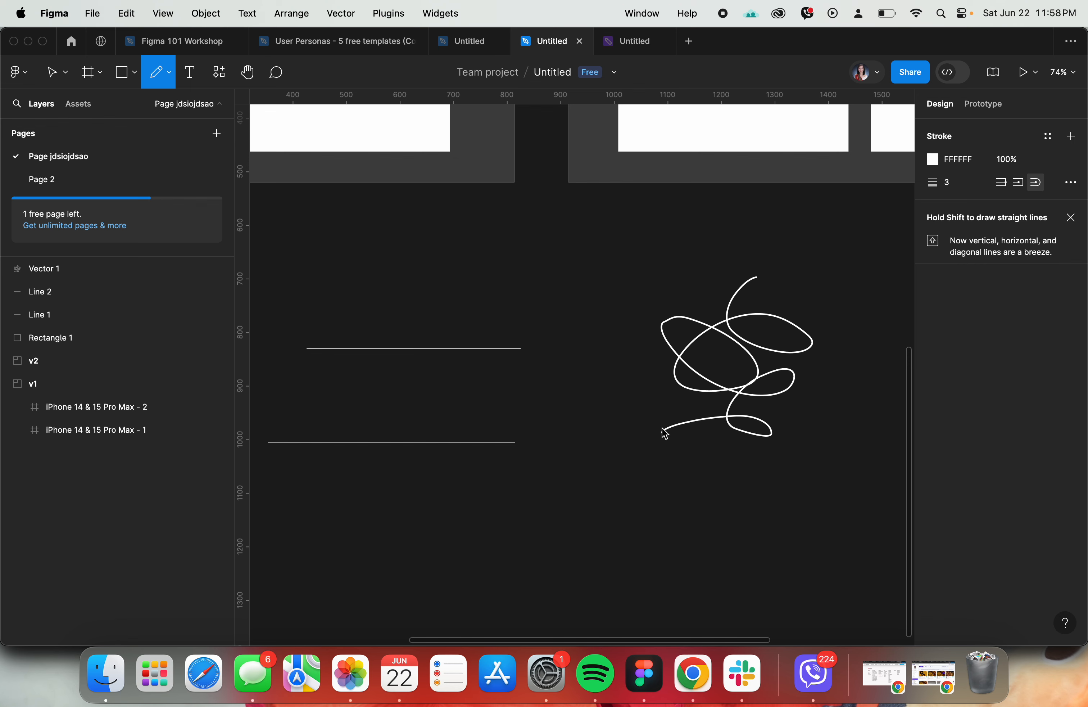
# - Switch to Chrome, look through the course outline for the [A6] Low-Fidelity activity, and return to the design file in Figma
pyautogui.press('super+Tab')
pyautogui.click(83, 43)
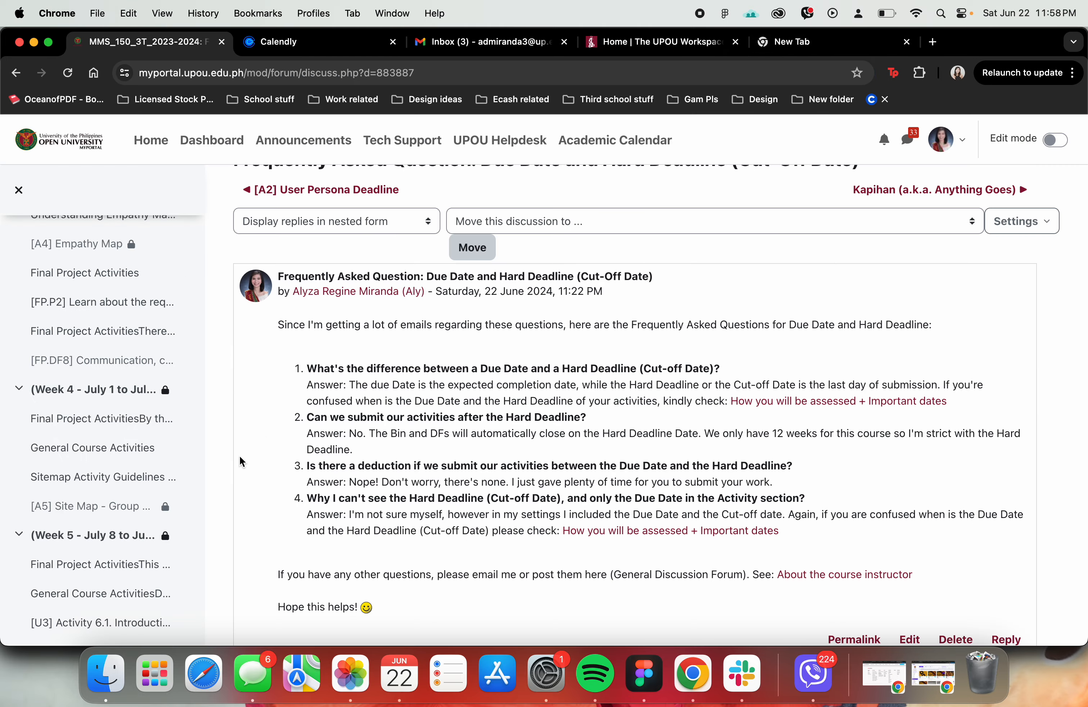
pyautogui.scroll(-5, 88, 597)
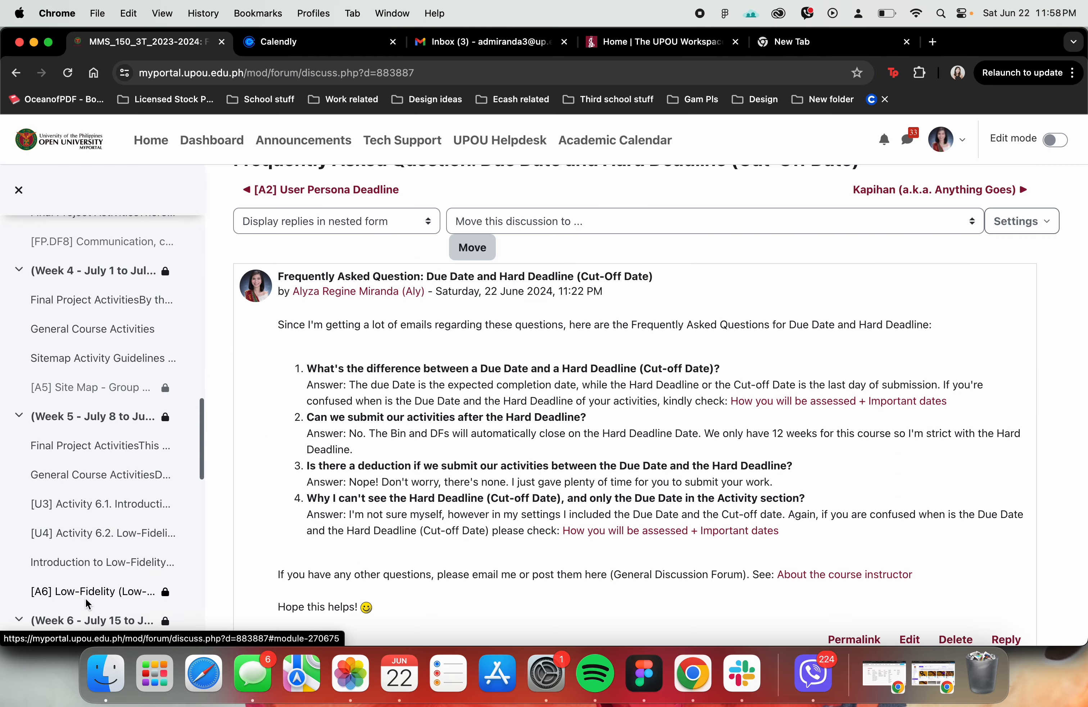
pyautogui.press('super+Tab')
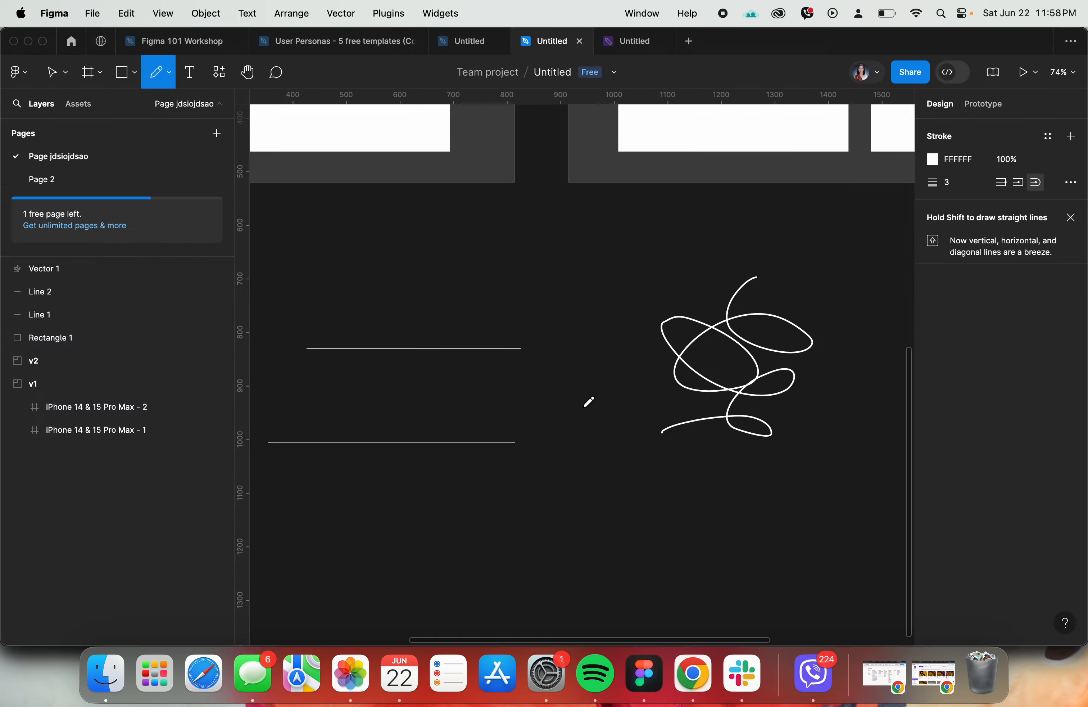
# - Draw a second pencil scribble below the first one, and delete both scribbles together
pyautogui.moveTo(628, 411)
pyautogui.mouseDown()
pyautogui.moveTo(618, 455)
pyautogui.moveTo(637, 502)
pyautogui.moveTo(623, 511)
pyautogui.moveTo(698, 493)
pyautogui.mouseUp()
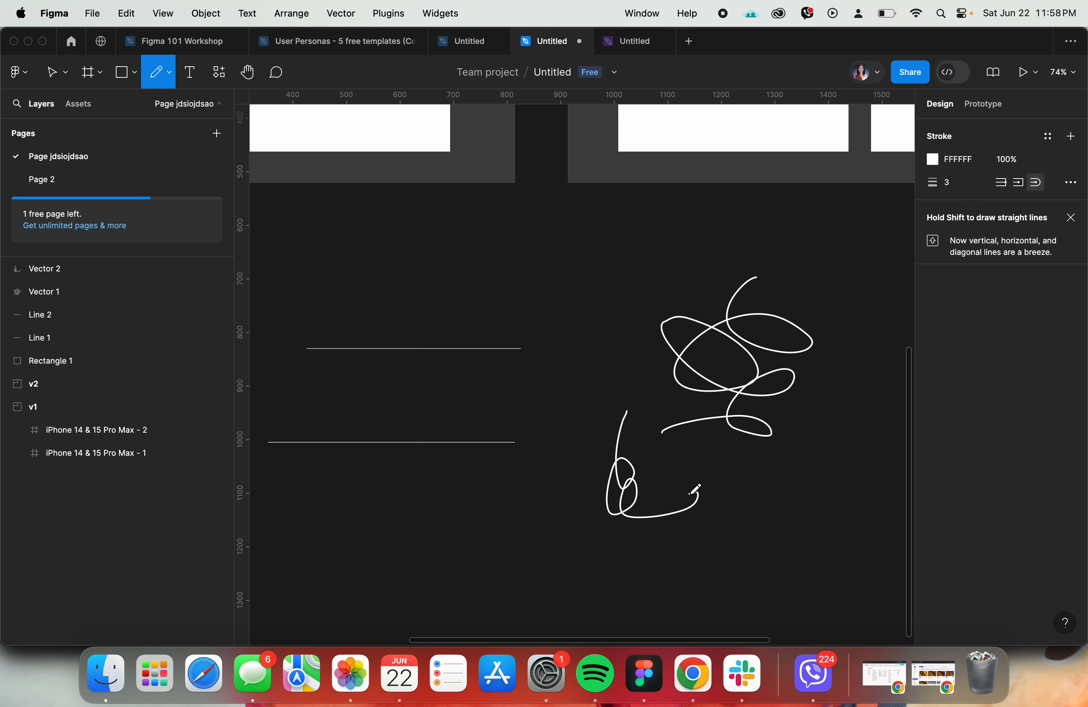
pyautogui.press('Escape')
pyautogui.moveTo(774, 532); pyautogui.dragTo(661, 324)
pyautogui.press('Delete')
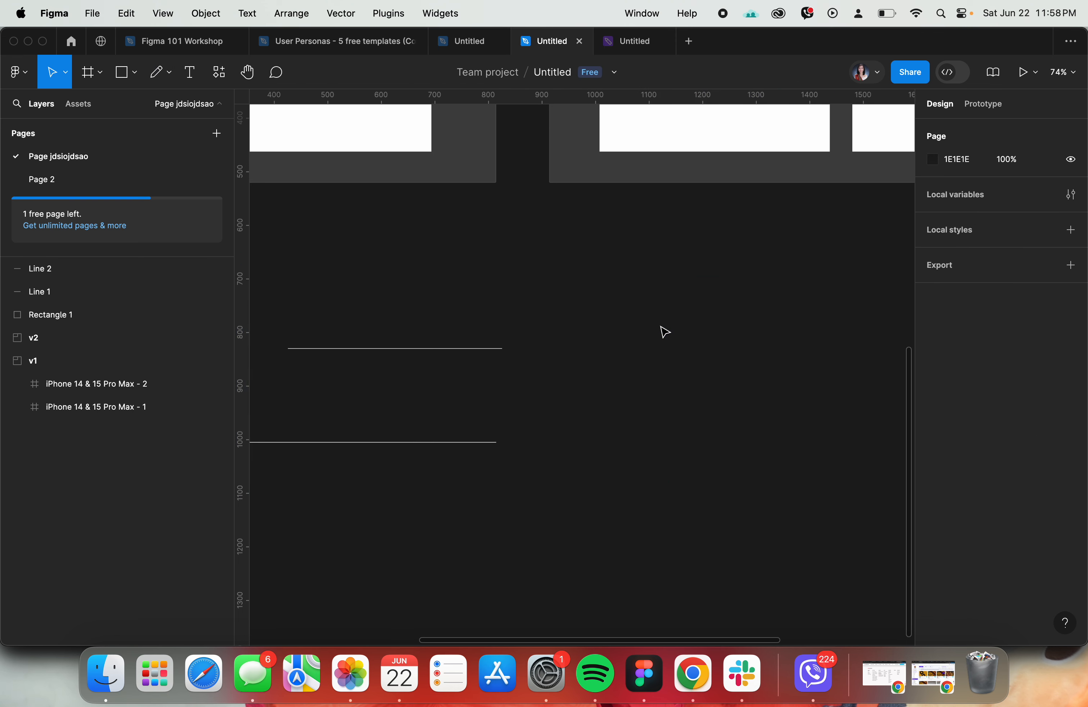
# - Return to the Figma 101 Workshop file and check the agenda for the topic after Pen/Pencil
pyautogui.hscroll(-10, 505, 275)
pyautogui.hscroll(3, 236, 184)
pyautogui.click(184, 41)
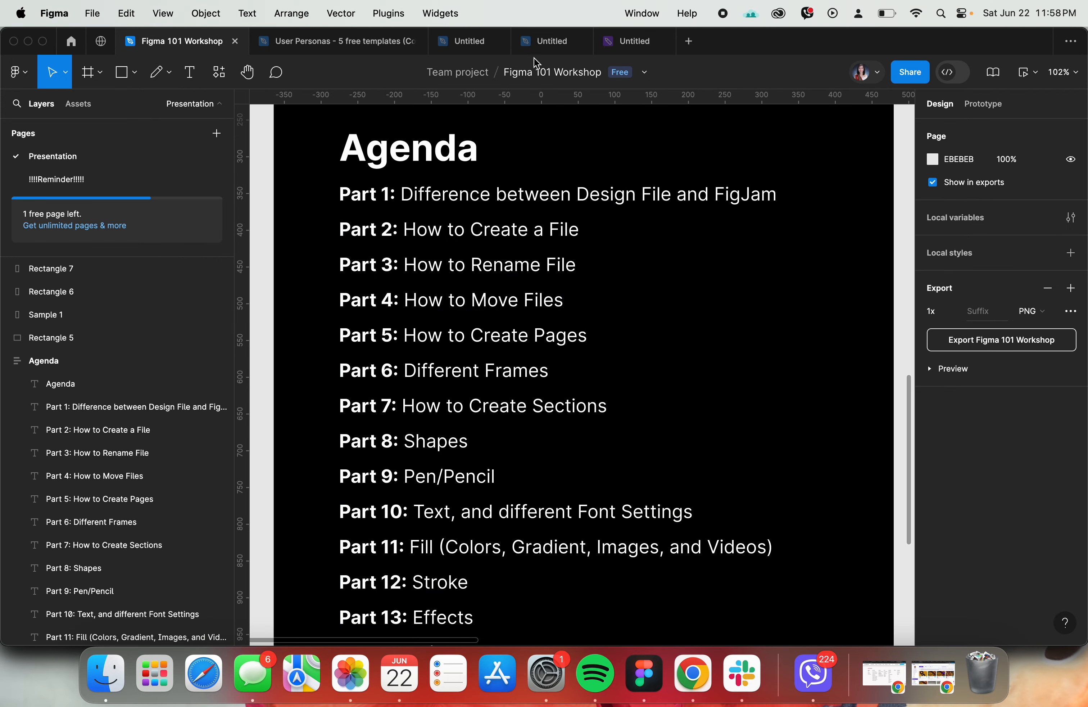
# - Return to the untitled design file and add the text "Test" on the empty canvas right of the lines
pyautogui.click(529, 45)
pyautogui.hscroll(6, 642, 213)
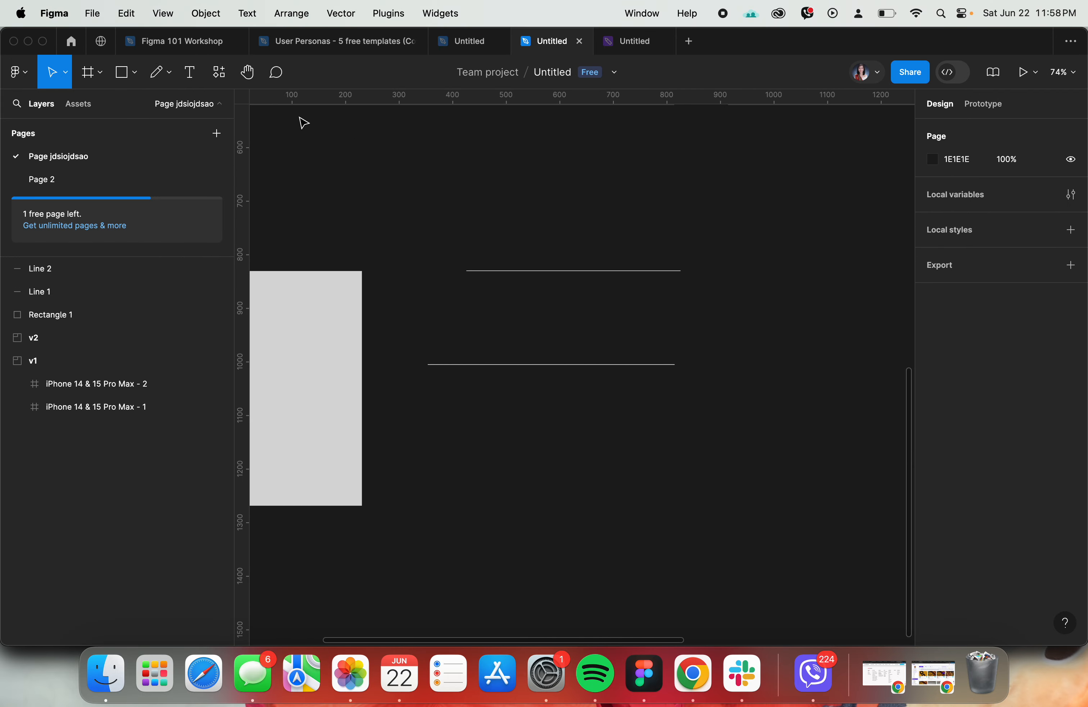
pyautogui.click(188, 82)
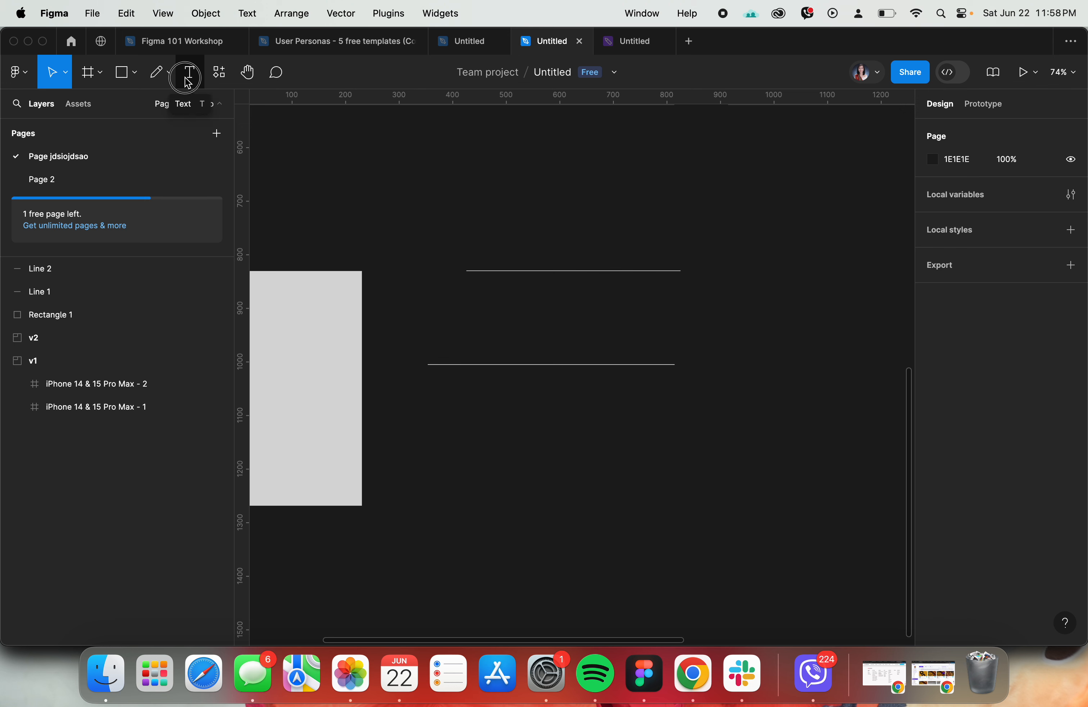
pyautogui.click(711, 338)
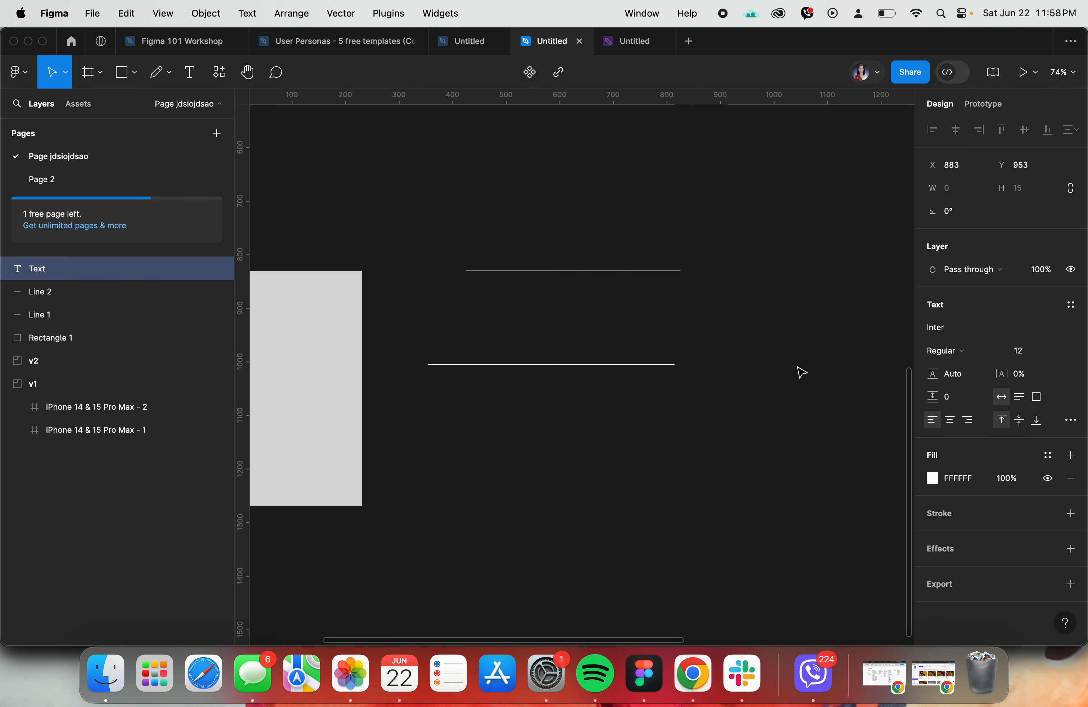
pyautogui.write('Test')
pyautogui.press('Escape')
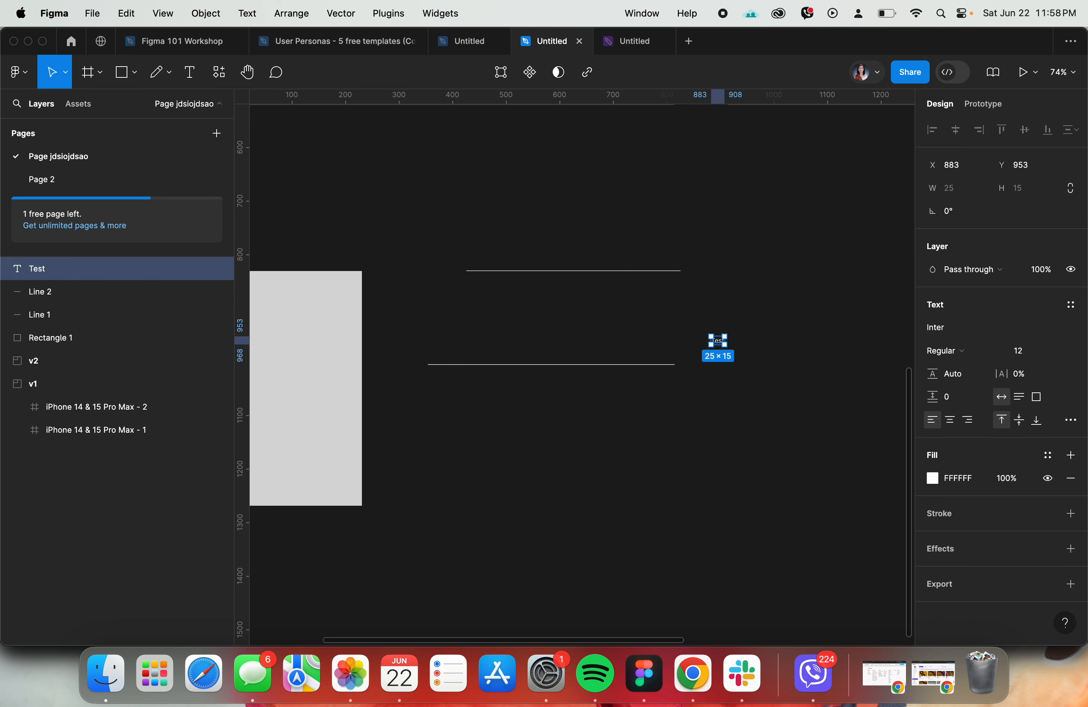
# - Set the font size of the Test text to 50
pyautogui.click(1026, 351)
pyautogui.write('50')
pyautogui.press('Return')
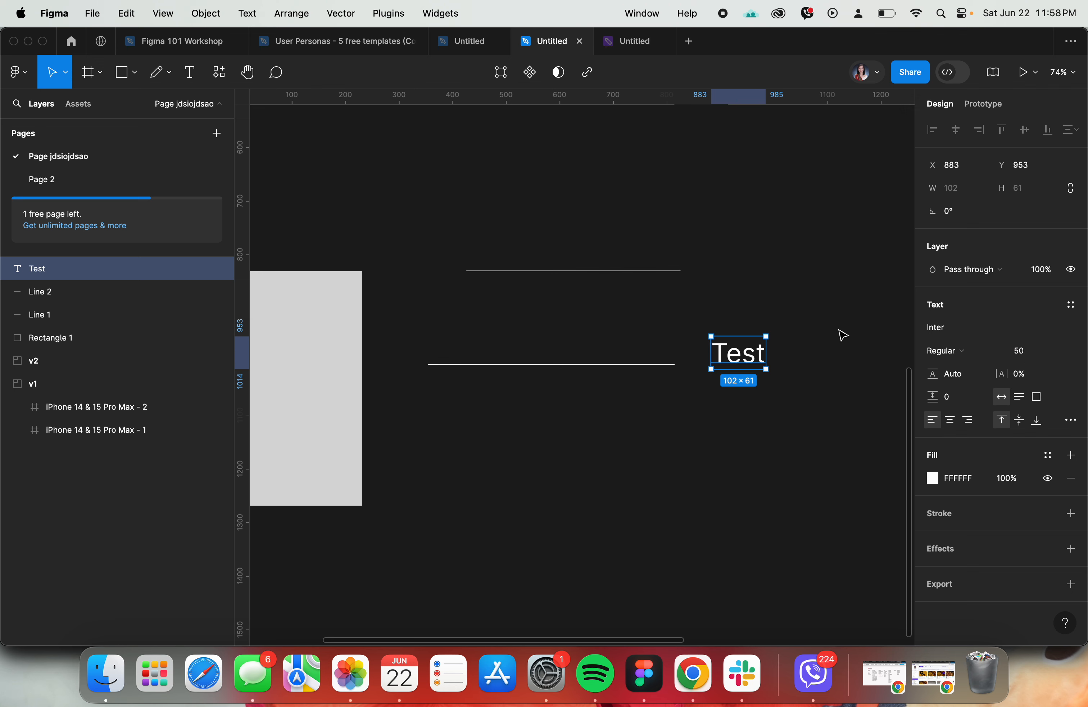
# - Look through the available fonts and font weights for the Test text, and keep Inter Regular
pyautogui.click(943, 330)
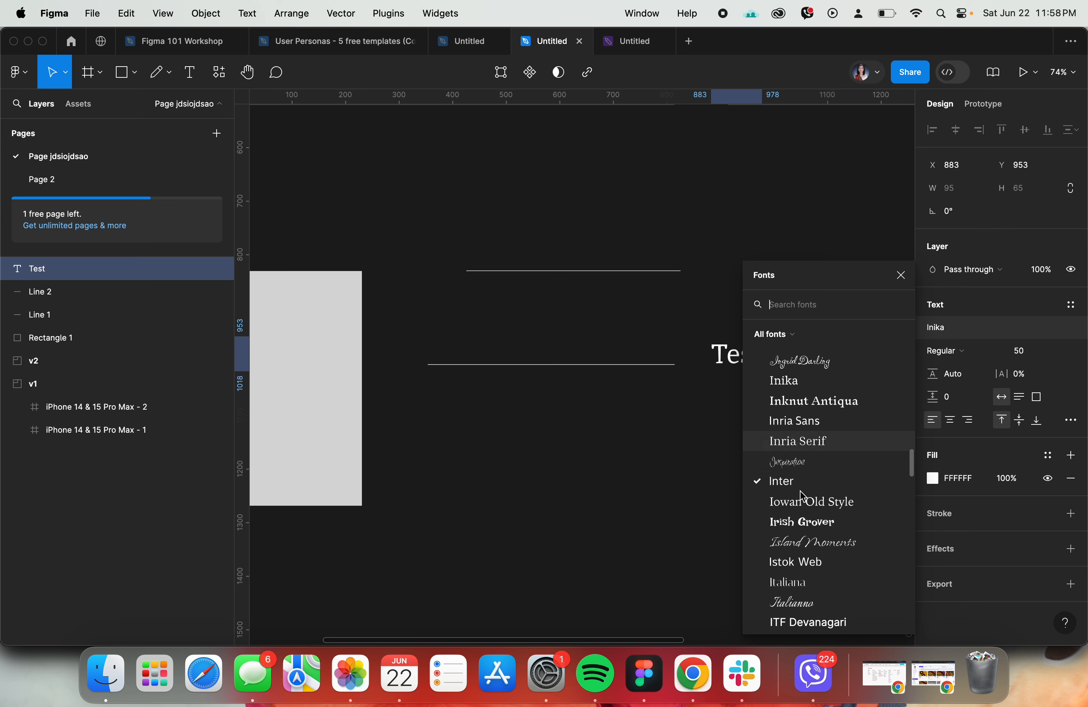
pyautogui.click(788, 483)
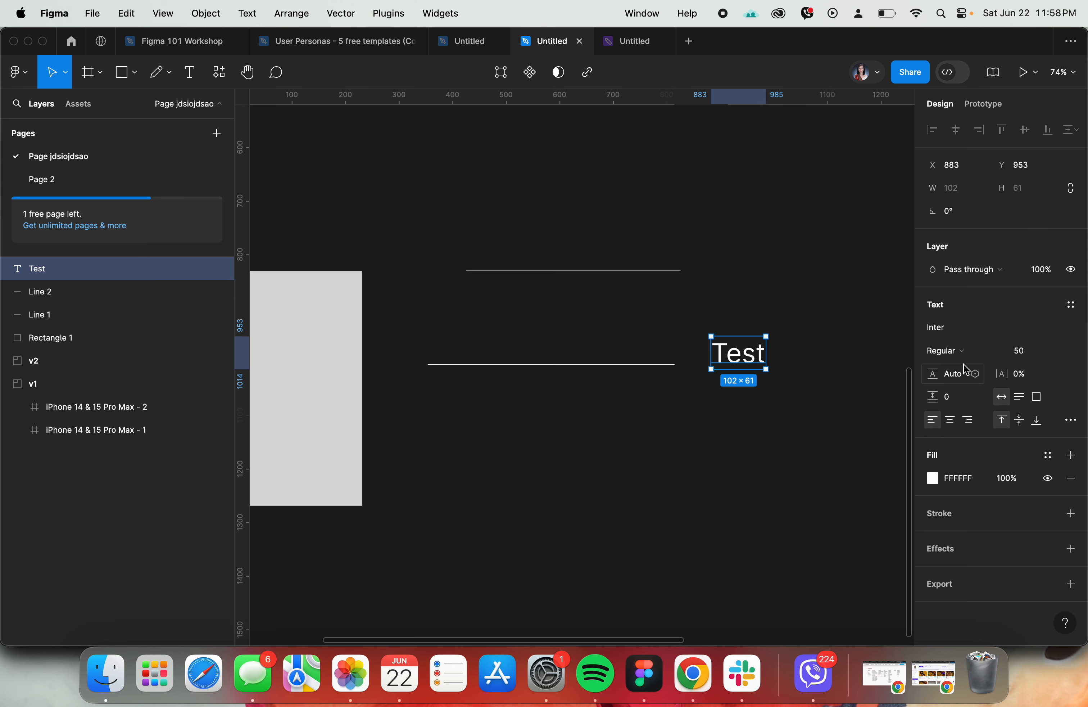
pyautogui.click(959, 352)
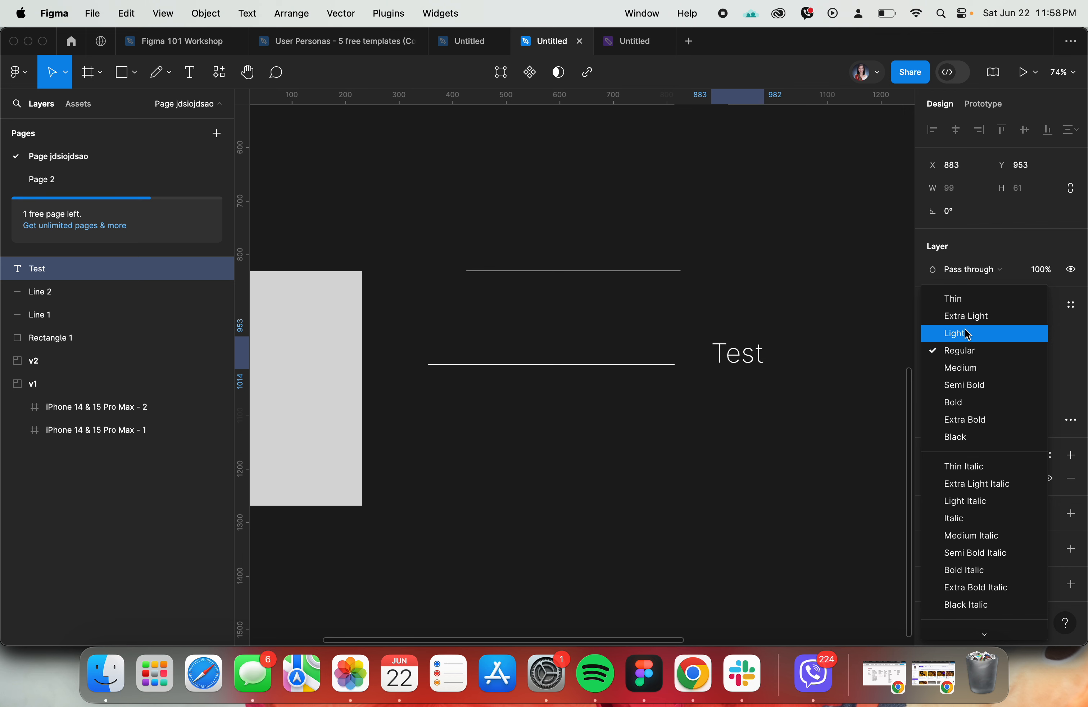
pyautogui.click(958, 352)
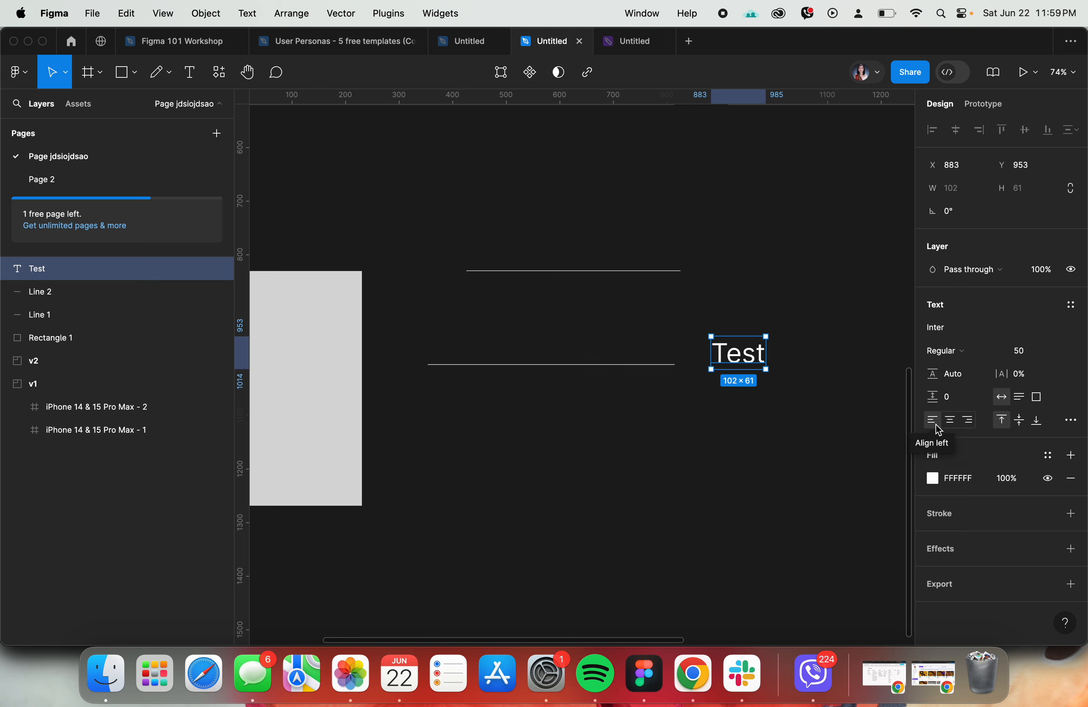
# - Show the detailed type settings of the Test text and try the underline and strikethrough decorations
pyautogui.click(1073, 427)
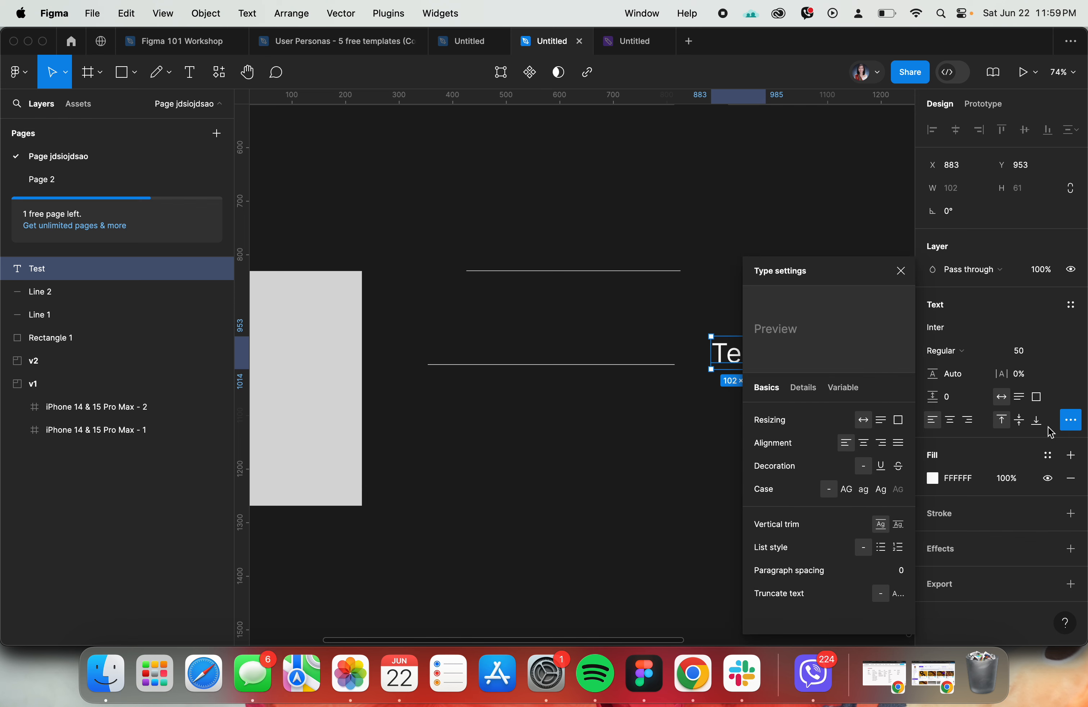
pyautogui.hscroll(3, 674, 404)
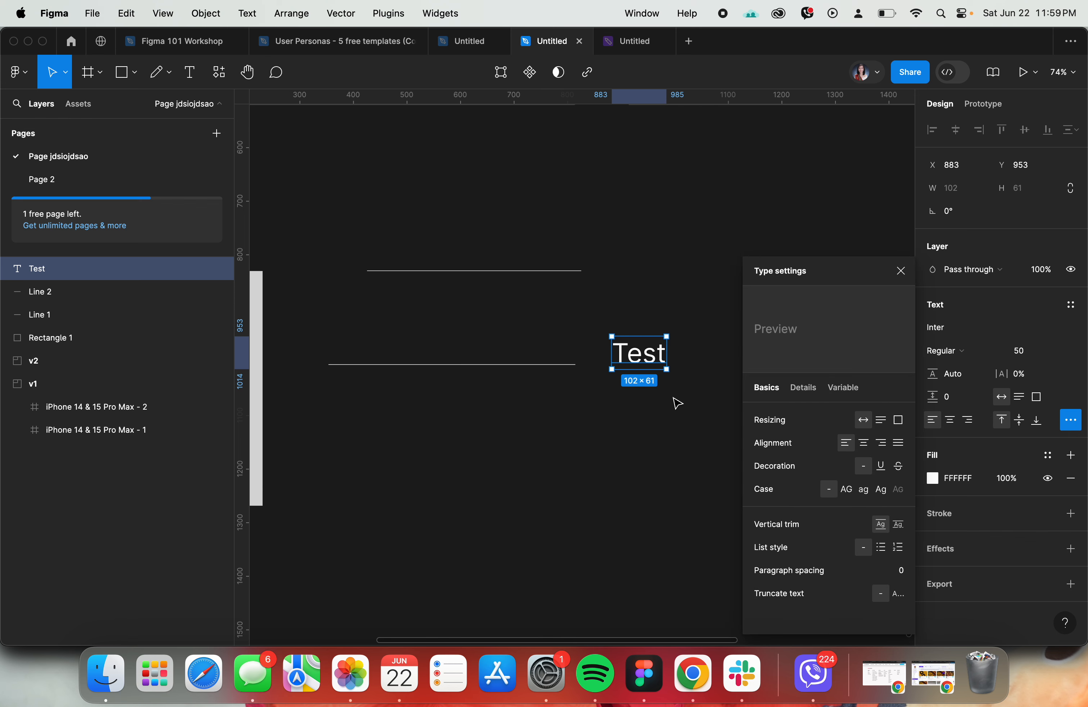
pyautogui.click(881, 466)
pyautogui.click(899, 466)
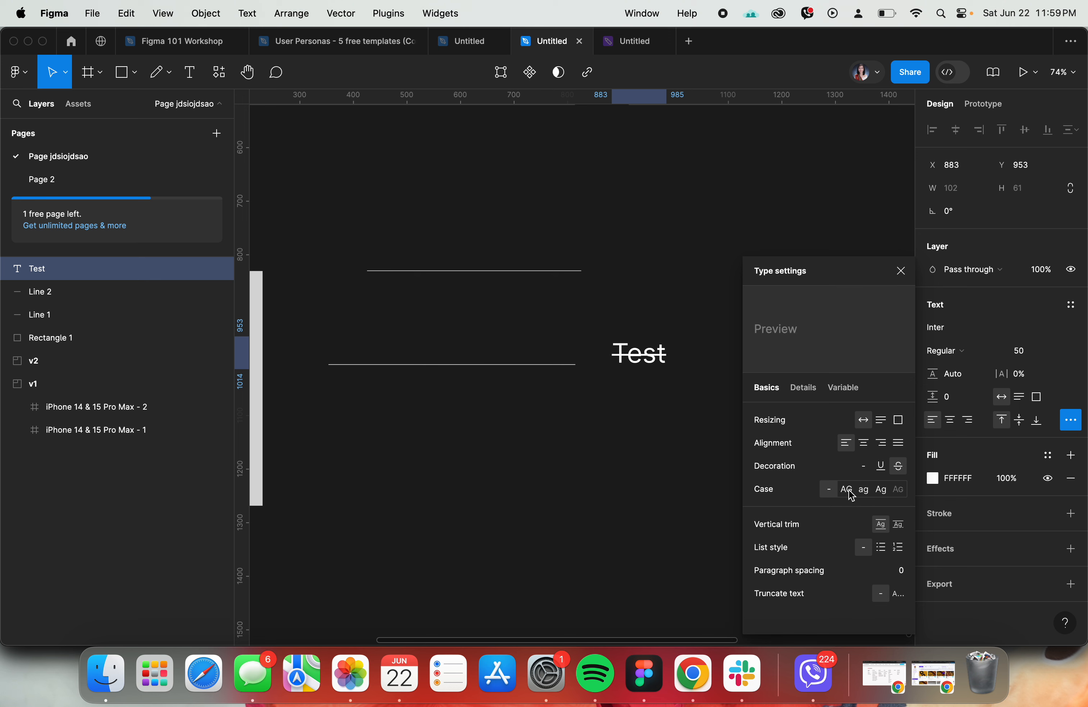
# - Try uppercase and lowercase on the Test text, and reset its case and decoration to none
pyautogui.click(851, 494)
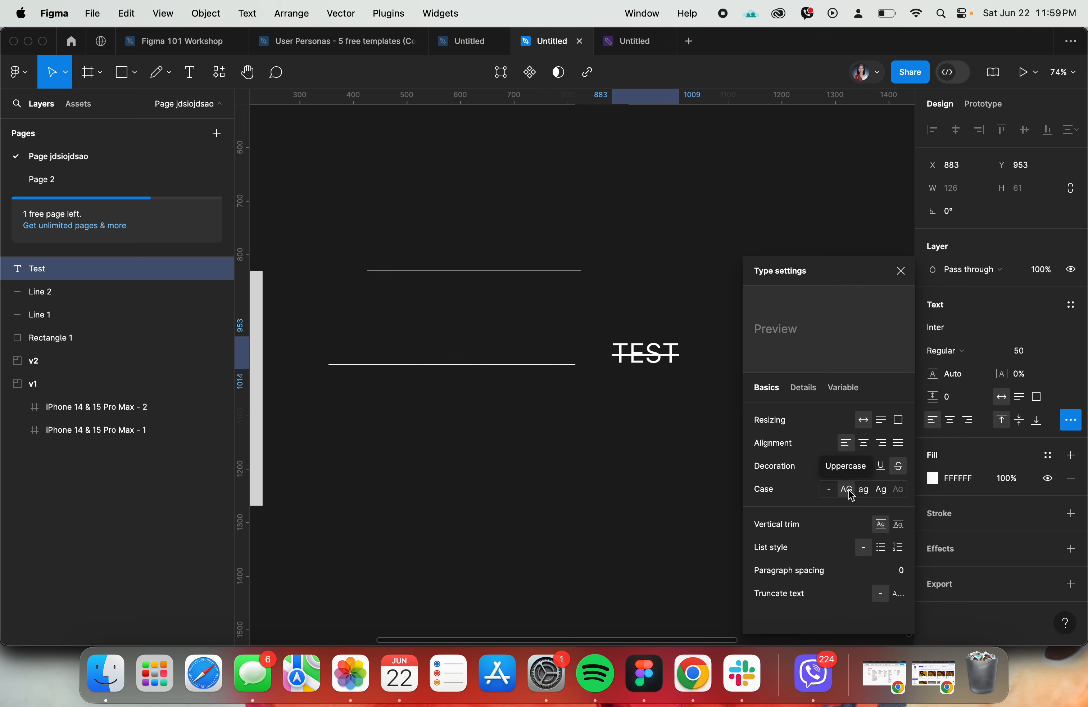
pyautogui.click(865, 491)
pyautogui.click(832, 492)
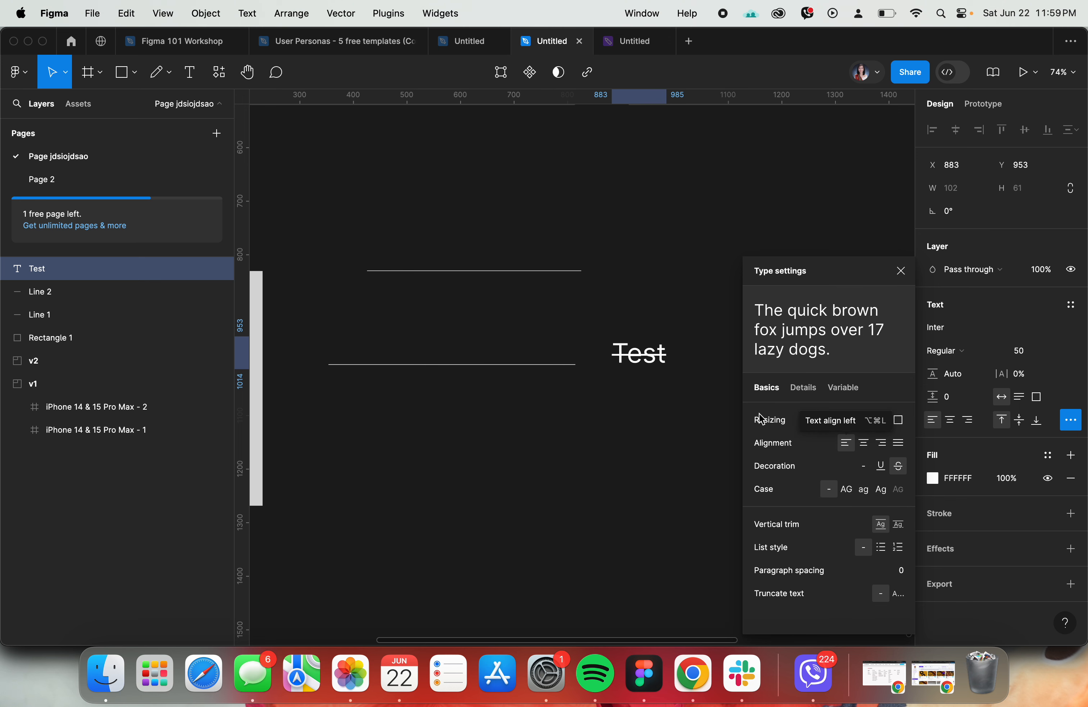
pyautogui.click(868, 470)
pyautogui.click(601, 415)
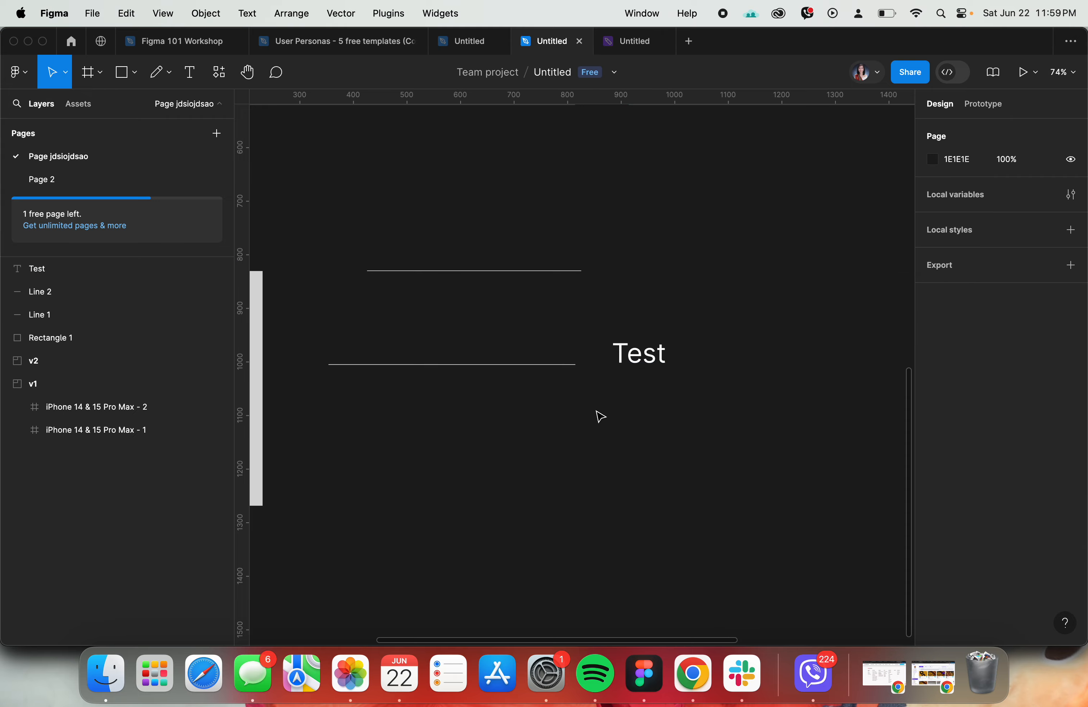
# - Check the Figma 101 Workshop agenda for the topics after text and font settings, and return to the untitled design file
pyautogui.click(165, 44)
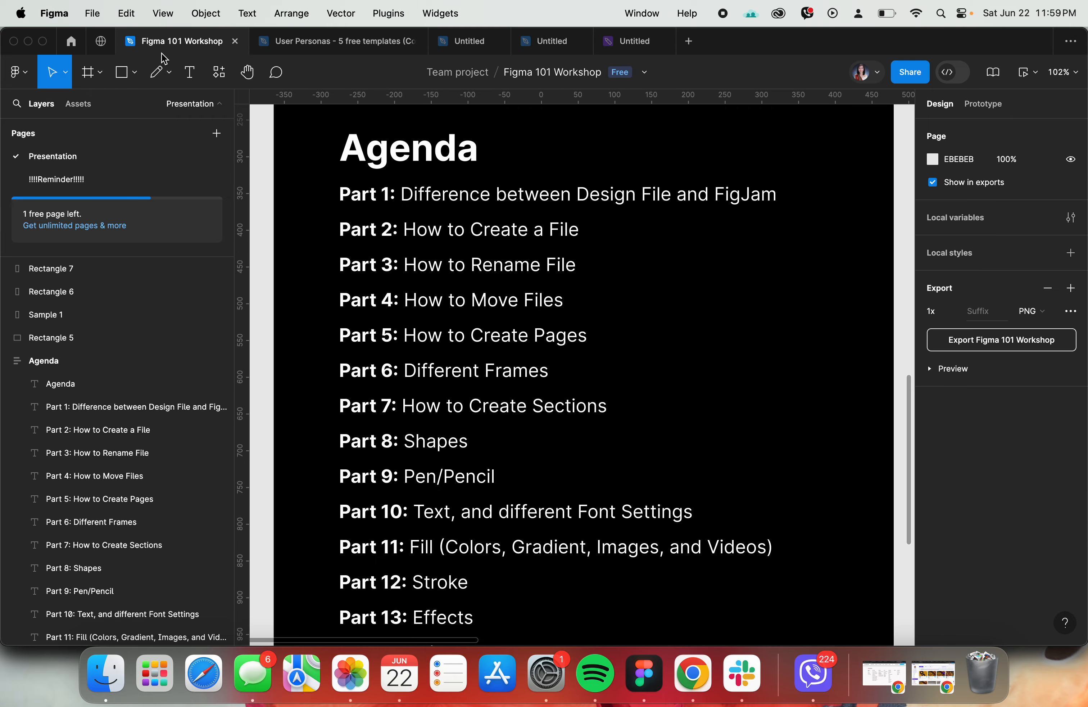
pyautogui.scroll(-5, 518, 321)
pyautogui.scroll(-2, 522, 326)
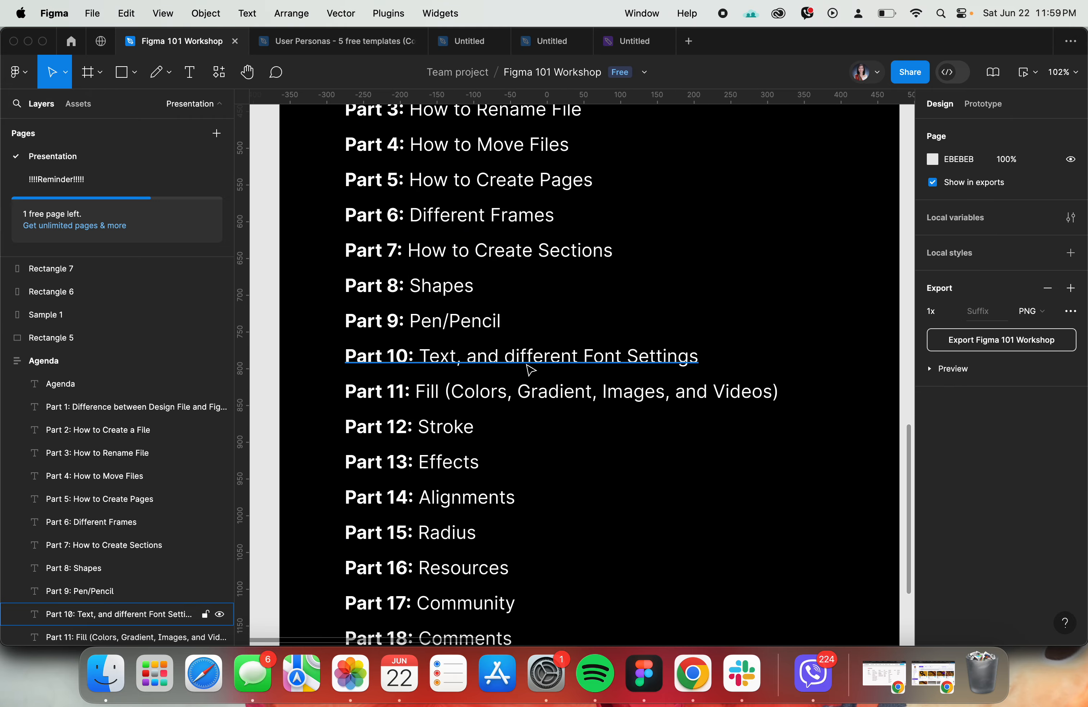
pyautogui.click(626, 44)
pyautogui.click(556, 46)
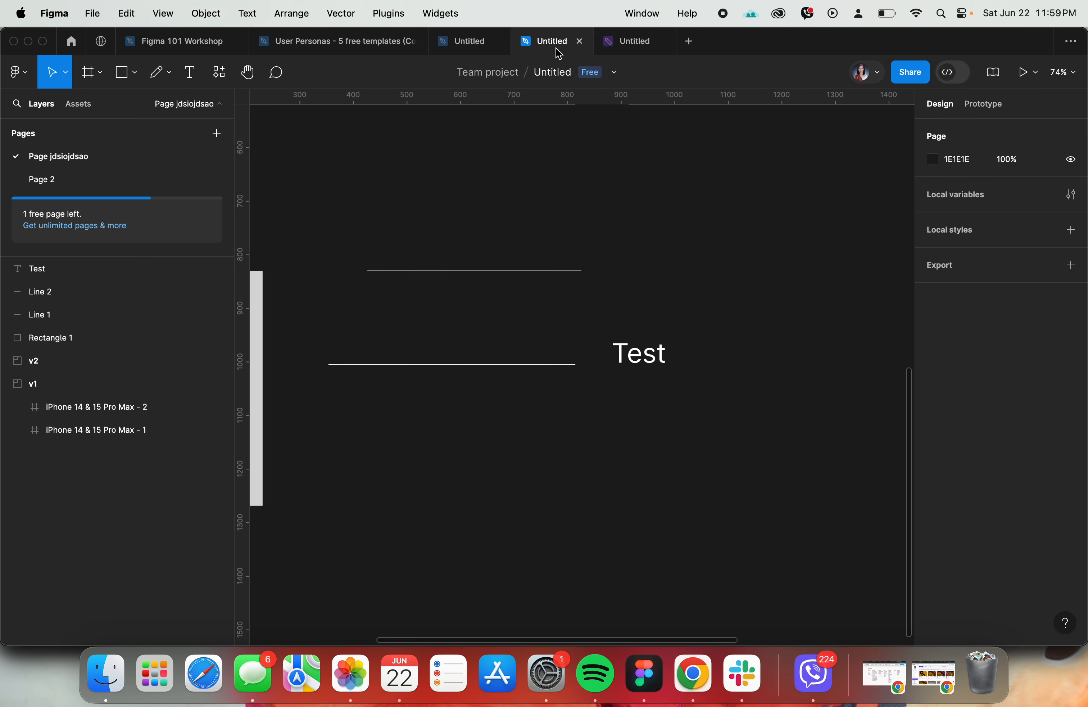
# - Fill the large grey rectangle left of the lines with solid red C91313
pyautogui.scroll(-3, 766, 309)
pyautogui.hscroll(-2, 766, 309)
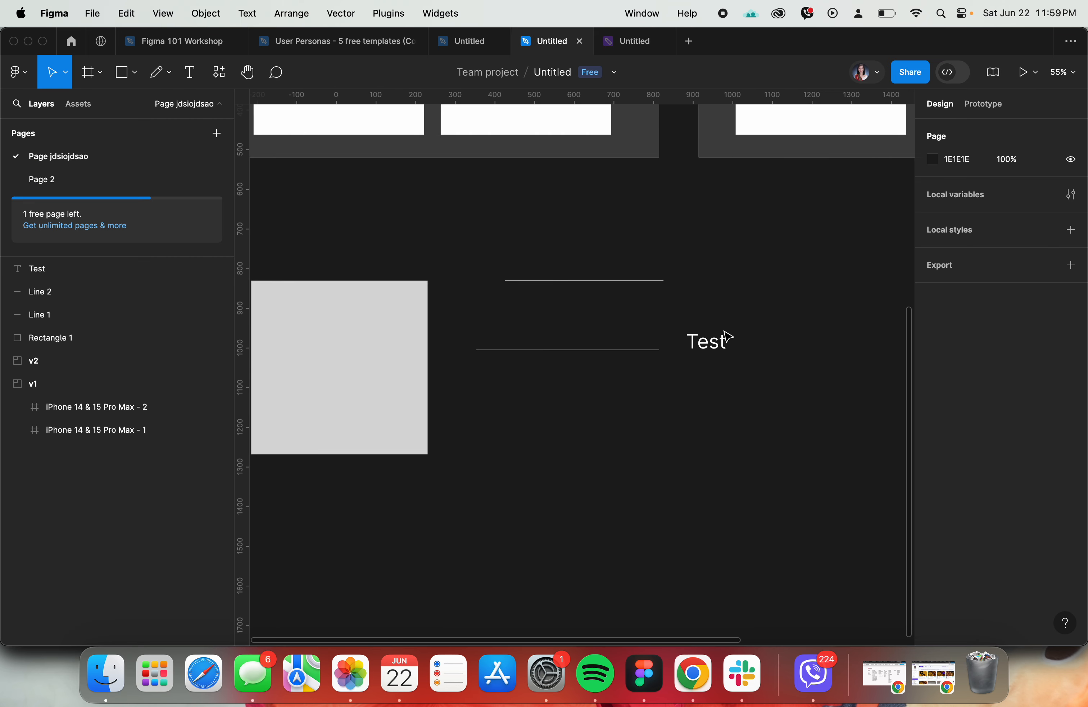
pyautogui.hscroll(-1, 389, 337)
pyautogui.hscroll(1, 392, 342)
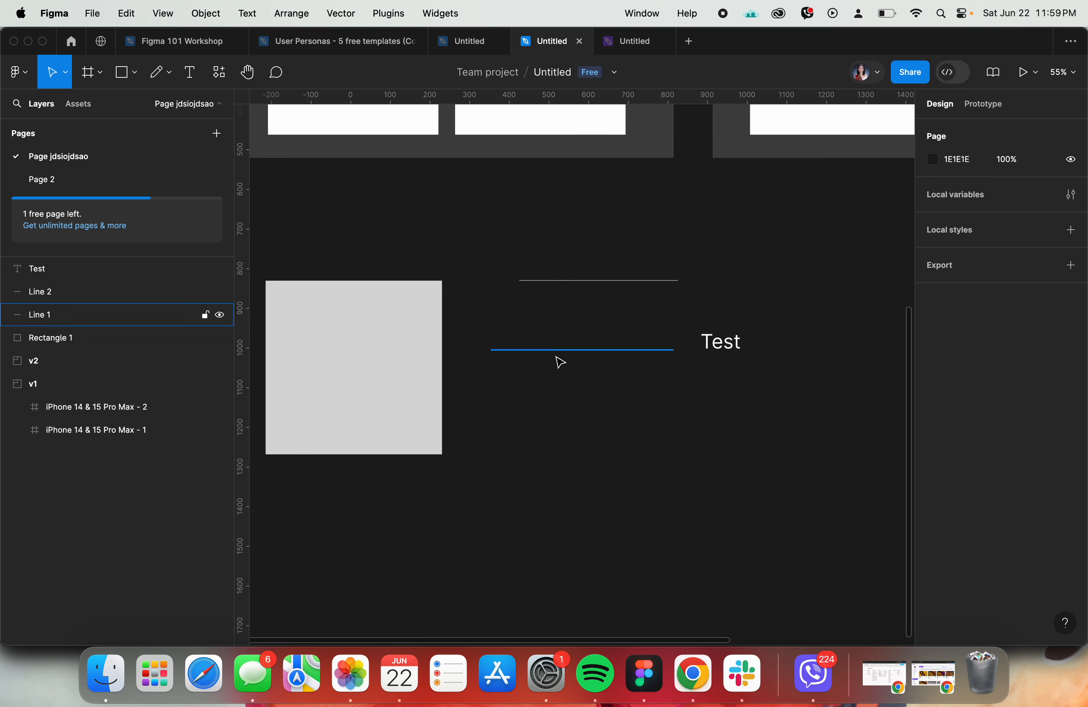
pyautogui.scroll(1, 399, 357)
pyautogui.click(399, 357)
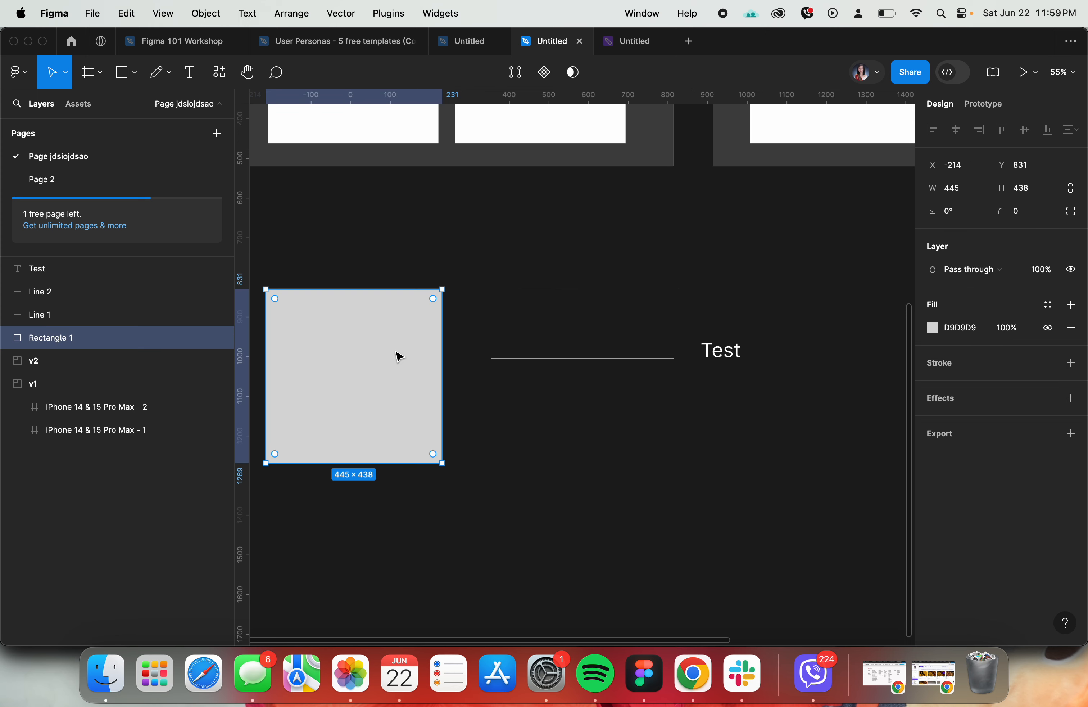
pyautogui.click(934, 333)
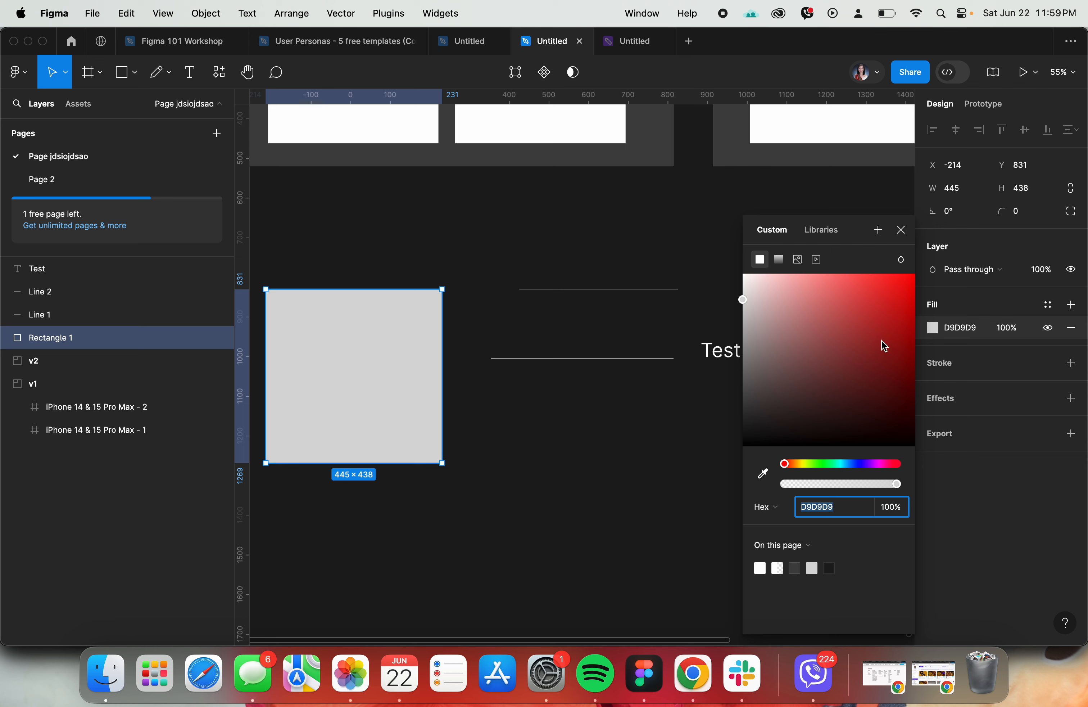
pyautogui.click(899, 314)
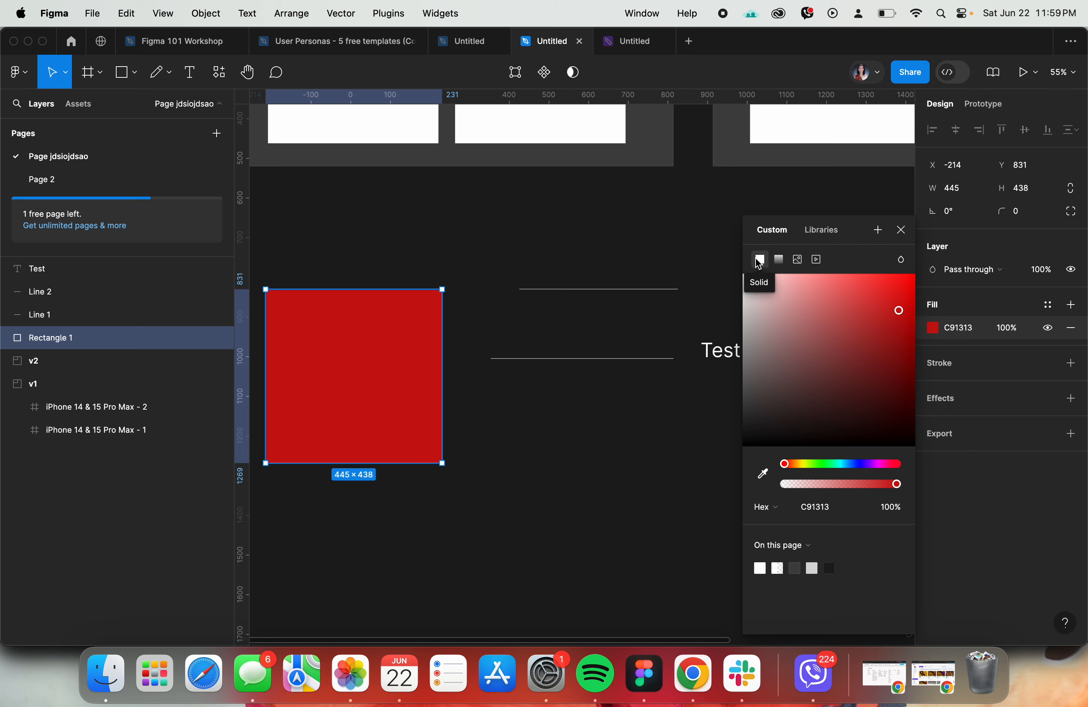
# - Turn the rectangle's fill into a gradient, trying the Radial type and finishing with Diamond
pyautogui.click(787, 262)
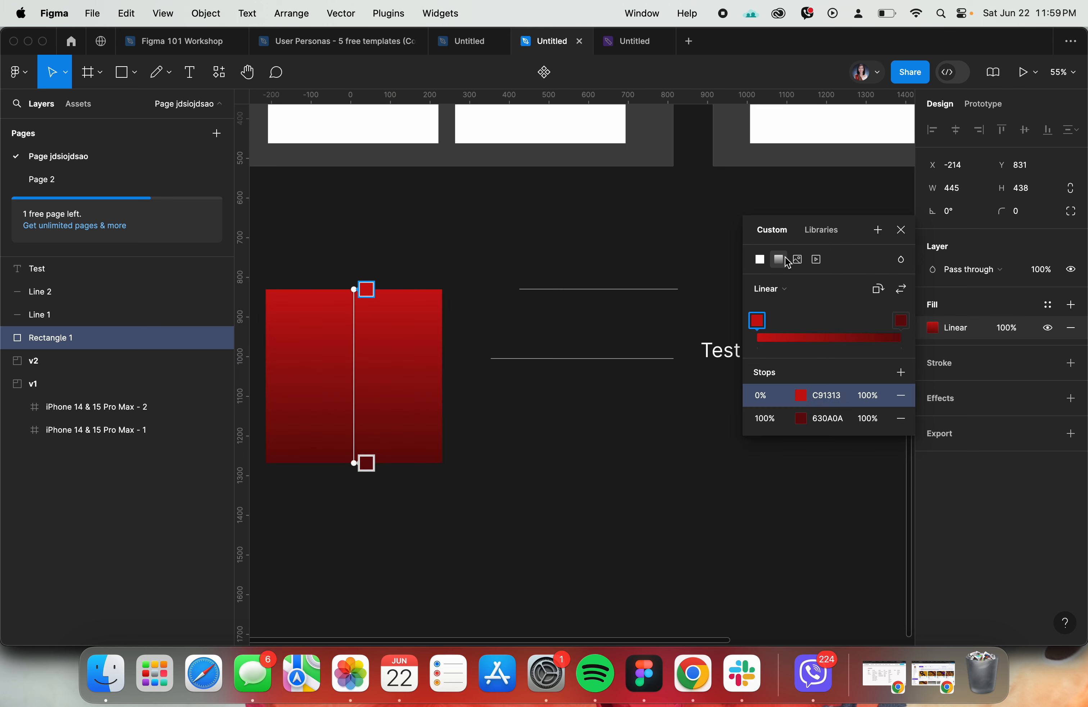
pyautogui.click(791, 291)
pyautogui.click(788, 307)
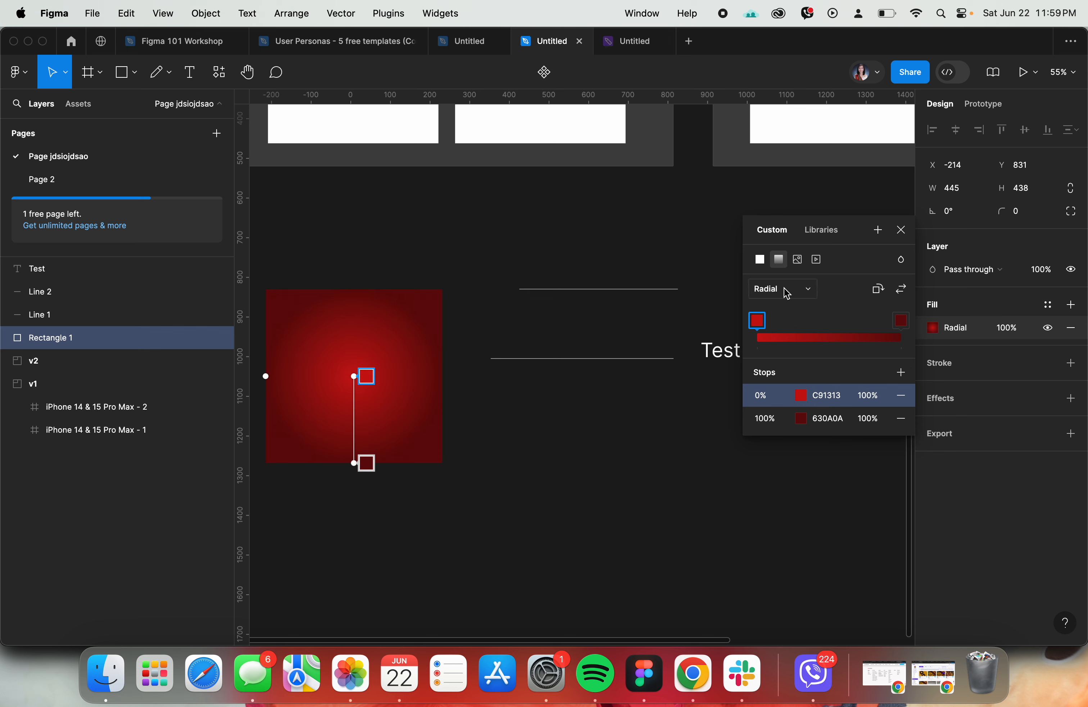
pyautogui.click(784, 289)
pyautogui.click(789, 306)
pyautogui.click(786, 289)
pyautogui.click(792, 305)
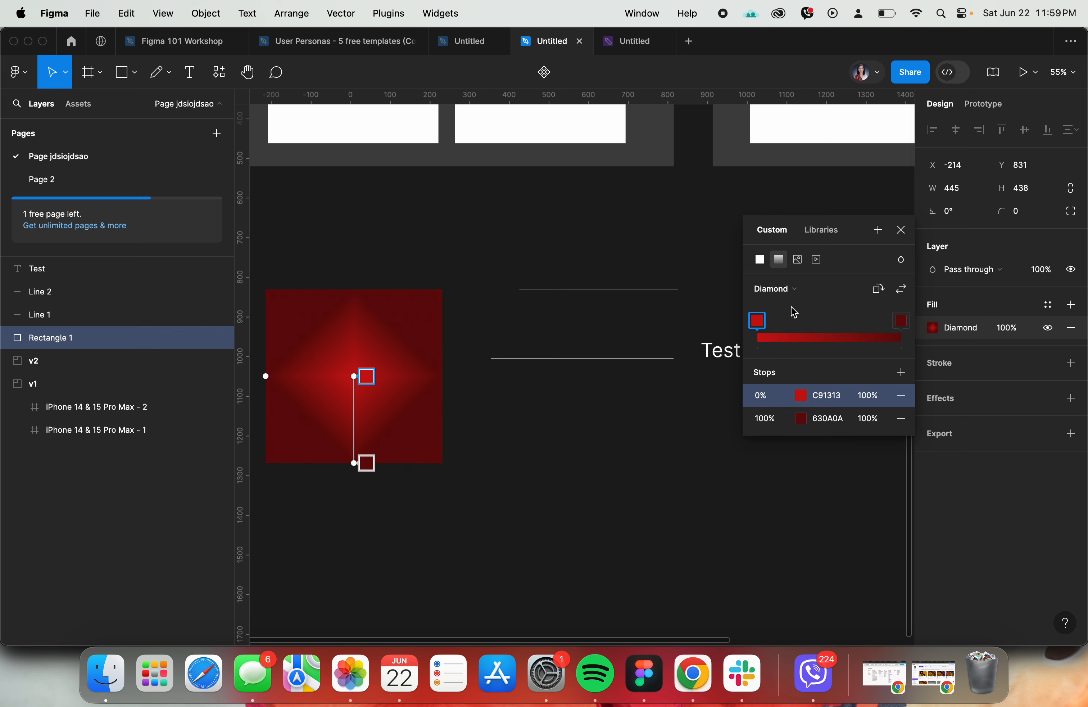
# - Replace the rectangle's gradient with an image fill using IMG_3266.jpg from the Downloads folder
pyautogui.click(798, 260)
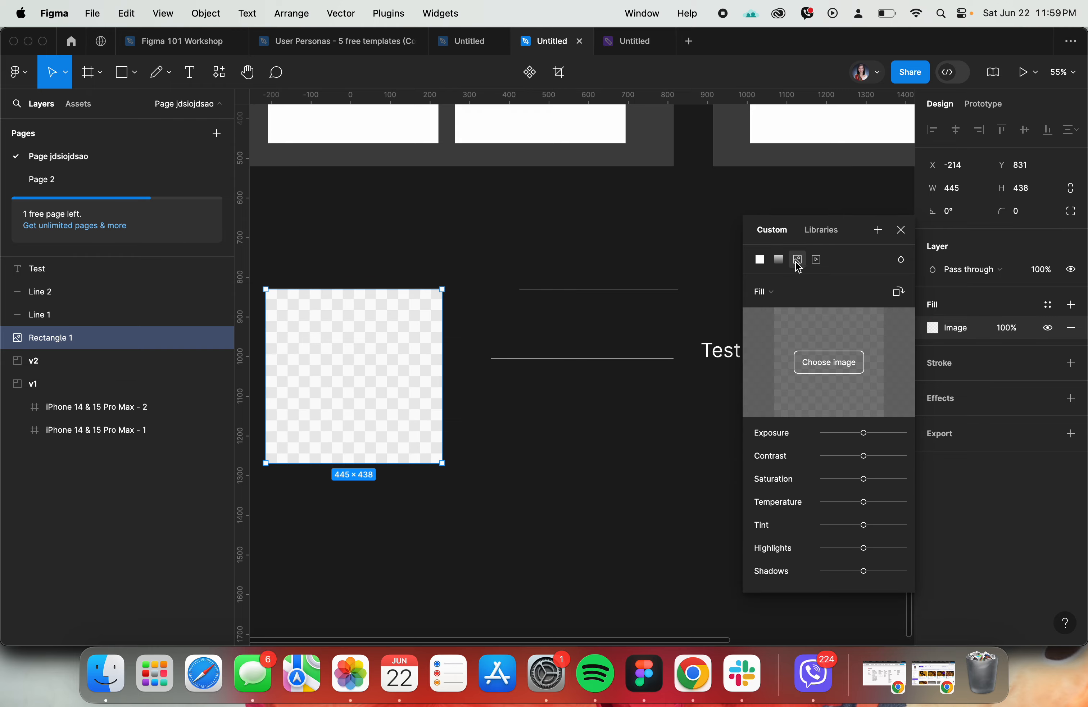
pyautogui.click(826, 370)
pyautogui.scroll(-5, 569, 331)
pyautogui.scroll(-2, 569, 331)
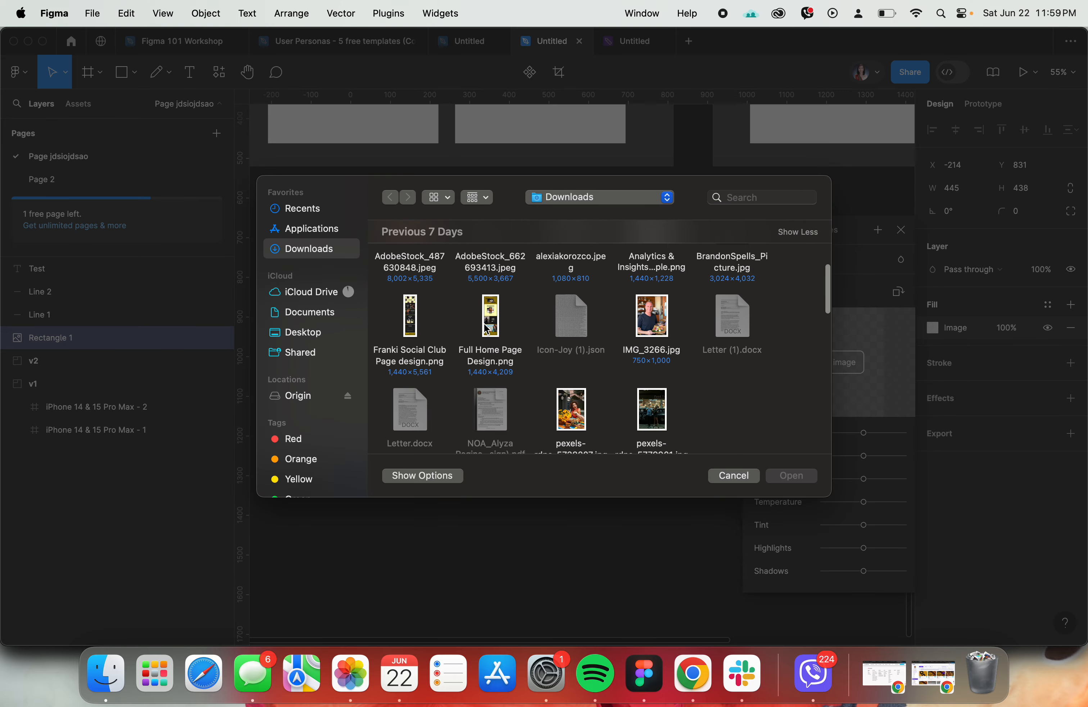
pyautogui.click(657, 321)
pyautogui.click(803, 479)
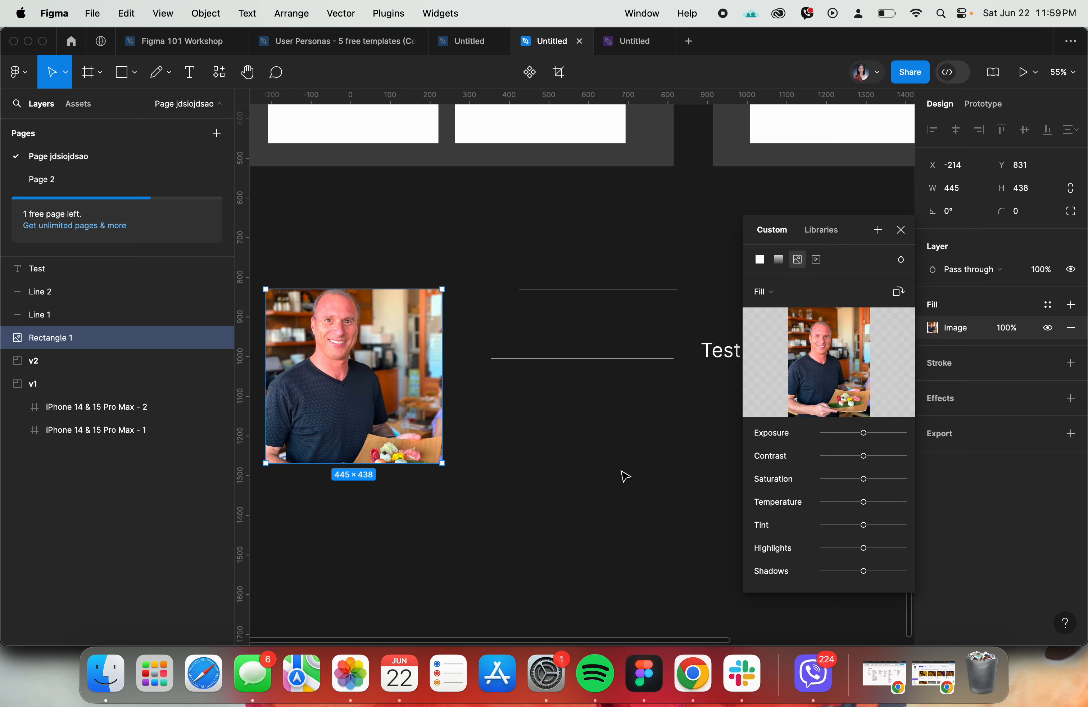
pyautogui.click(620, 470)
# - Try a video fill on the rectangle and switch it back to a solid fill
pyautogui.click(409, 356)
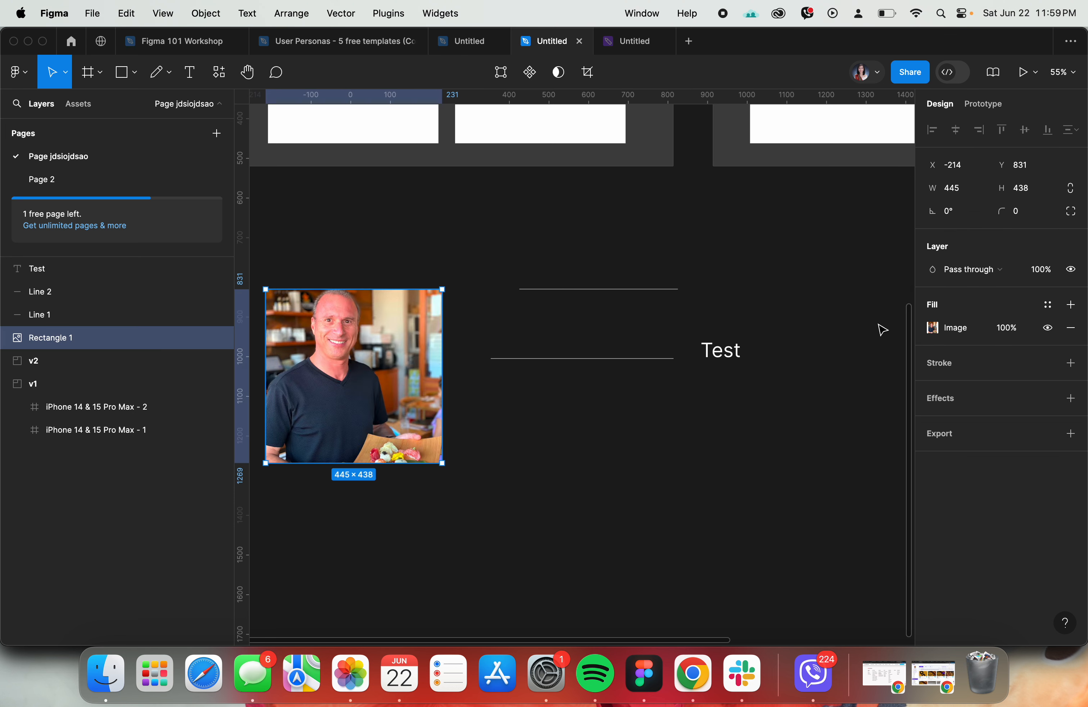
pyautogui.click(933, 327)
pyautogui.click(817, 301)
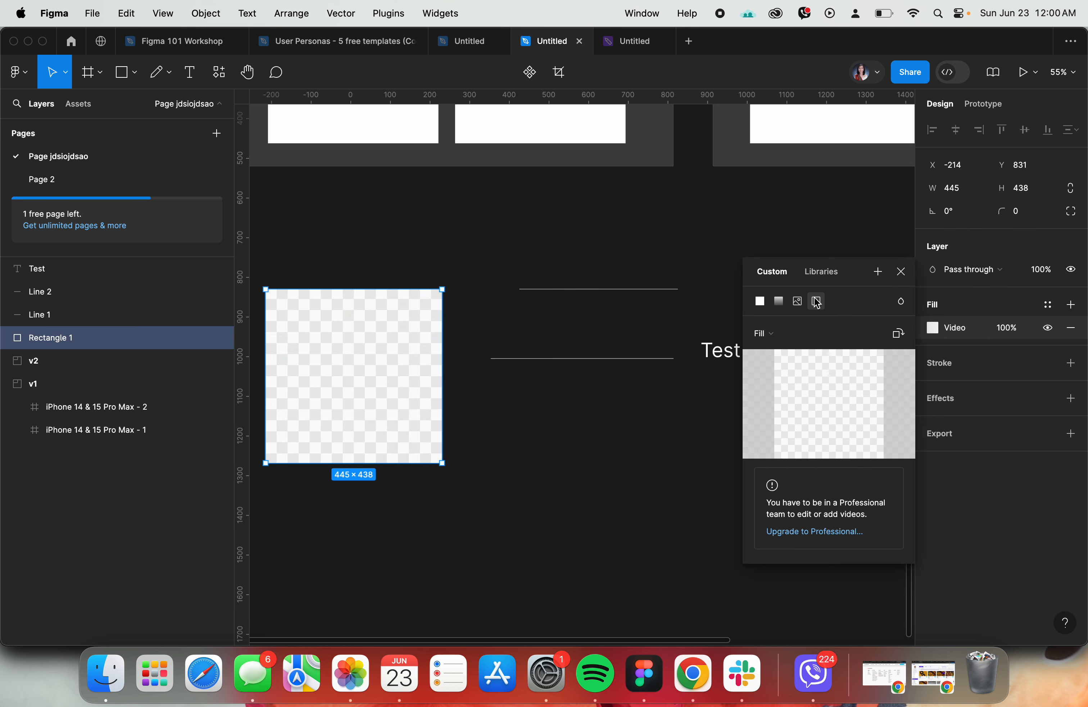
pyautogui.click(760, 301)
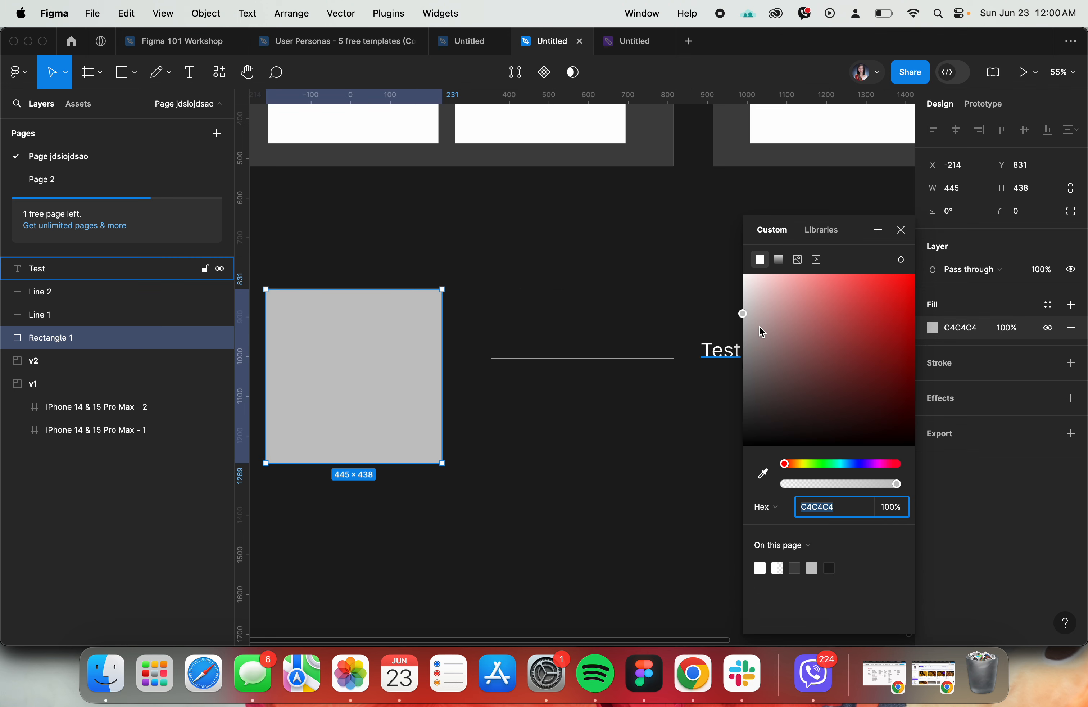
# - Recolor the rectangle's solid fill to a muted brownish red
pyautogui.click(936, 357)
pyautogui.click(944, 332)
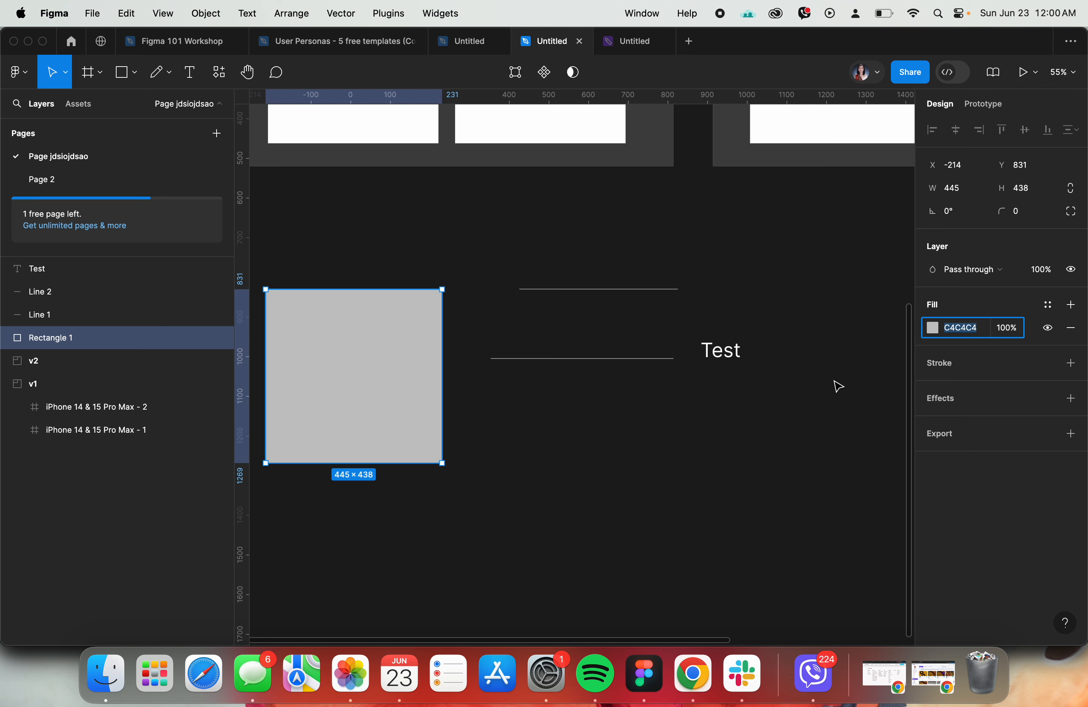
pyautogui.click(933, 328)
pyautogui.click(802, 360)
pyautogui.click(597, 496)
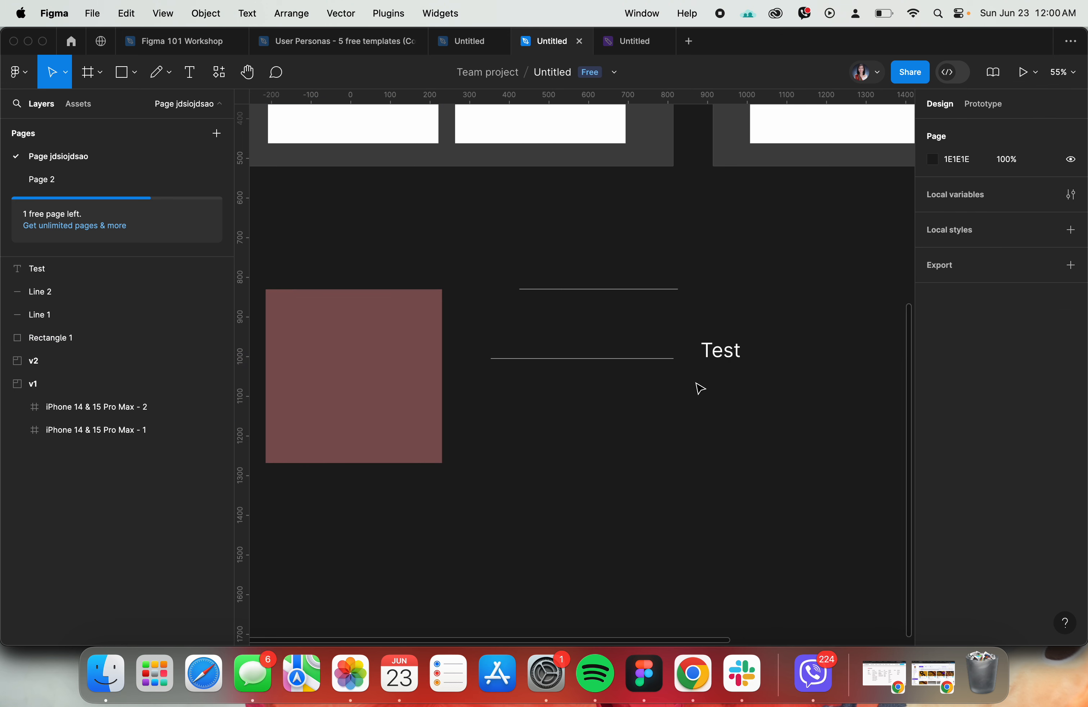
# - Check the Figma 101 Workshop agenda for the topic following fill and return to the practice file
pyautogui.click(715, 360)
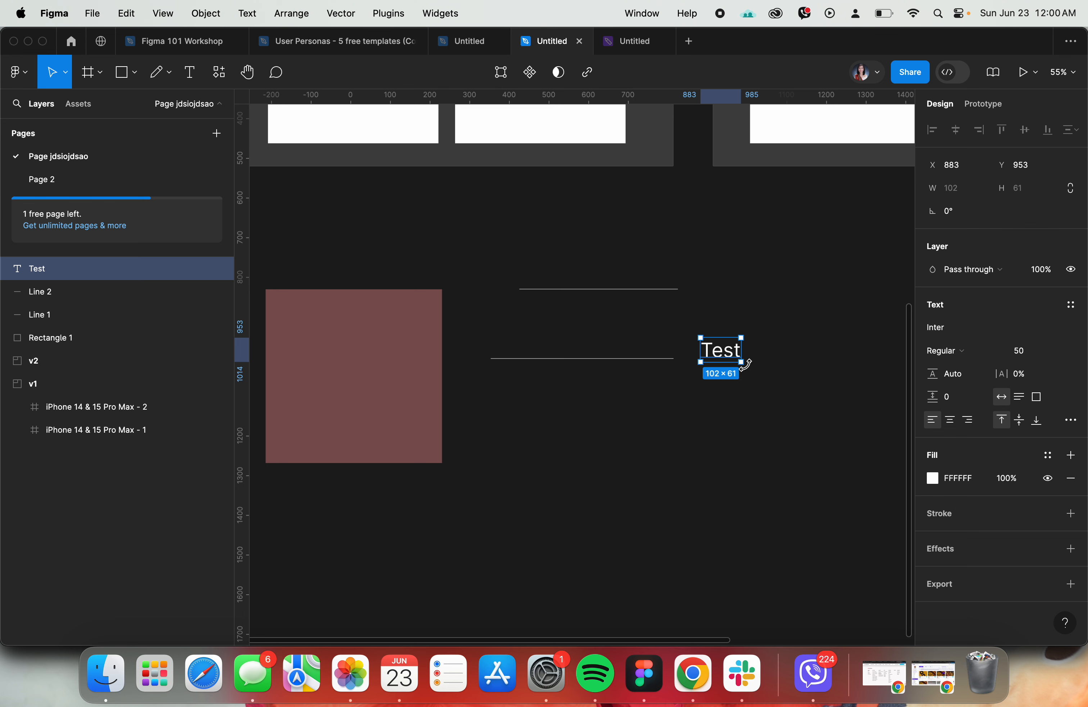
pyautogui.click(630, 361)
pyautogui.click(704, 418)
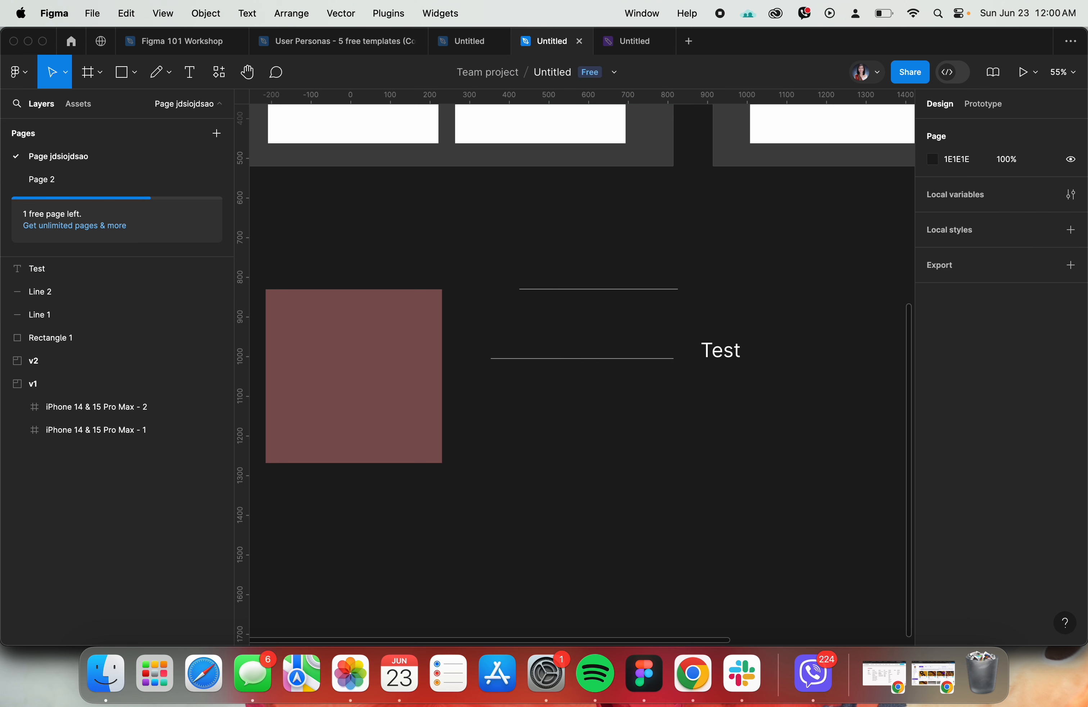
pyautogui.click(152, 41)
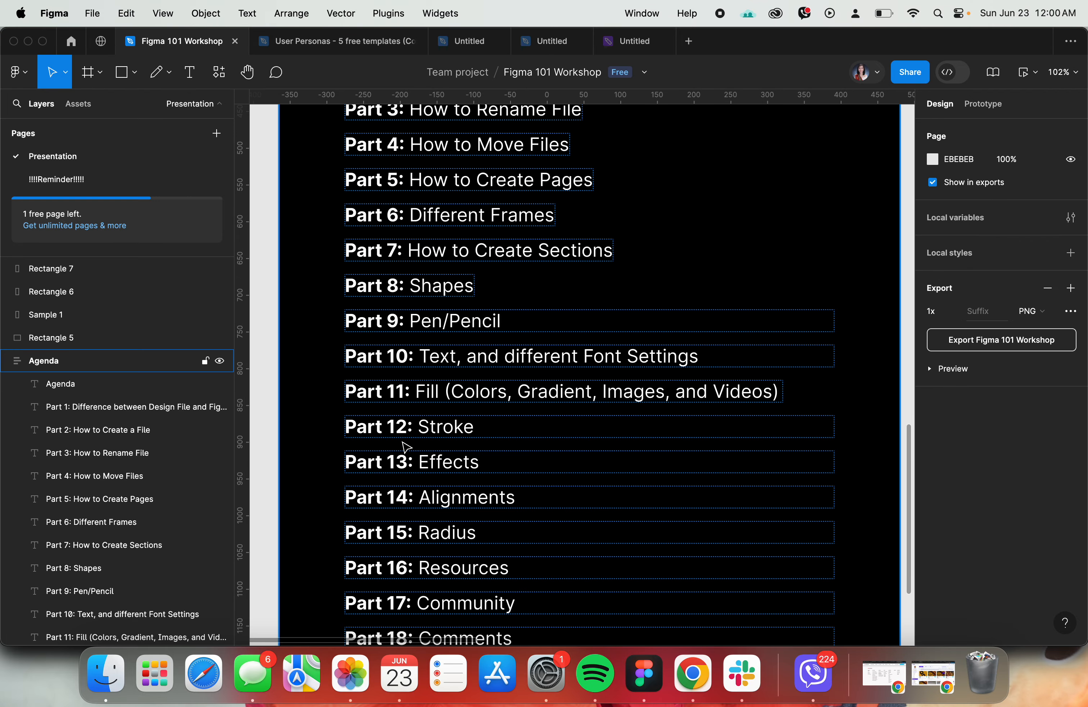
pyautogui.click(541, 42)
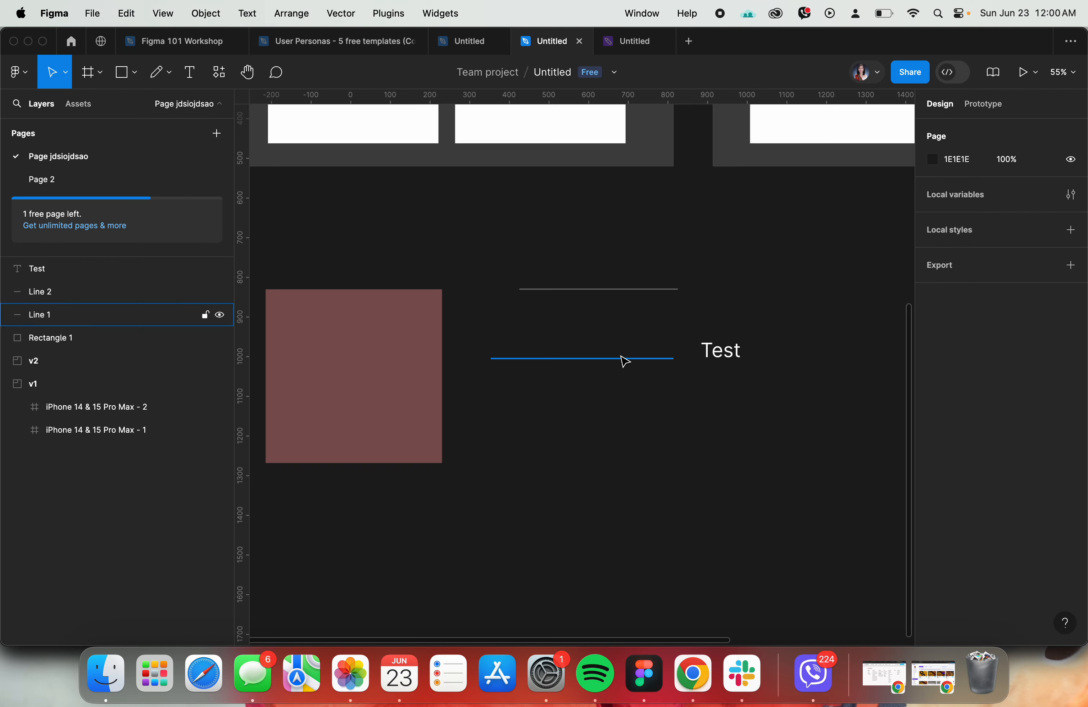
# - Try a stroke weight of 10 on the lower line and settle on a weight of 5
pyautogui.scroll(5, 597, 402)
pyautogui.click(515, 330)
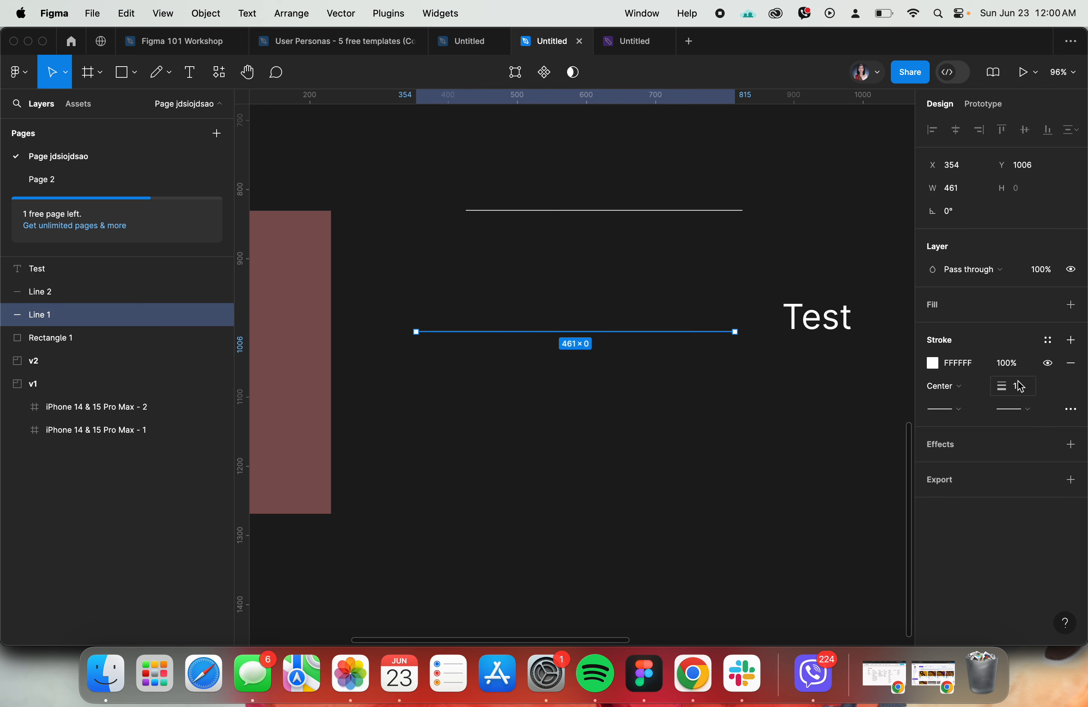
pyautogui.click(1026, 395)
pyautogui.write('10')
pyautogui.press('Return')
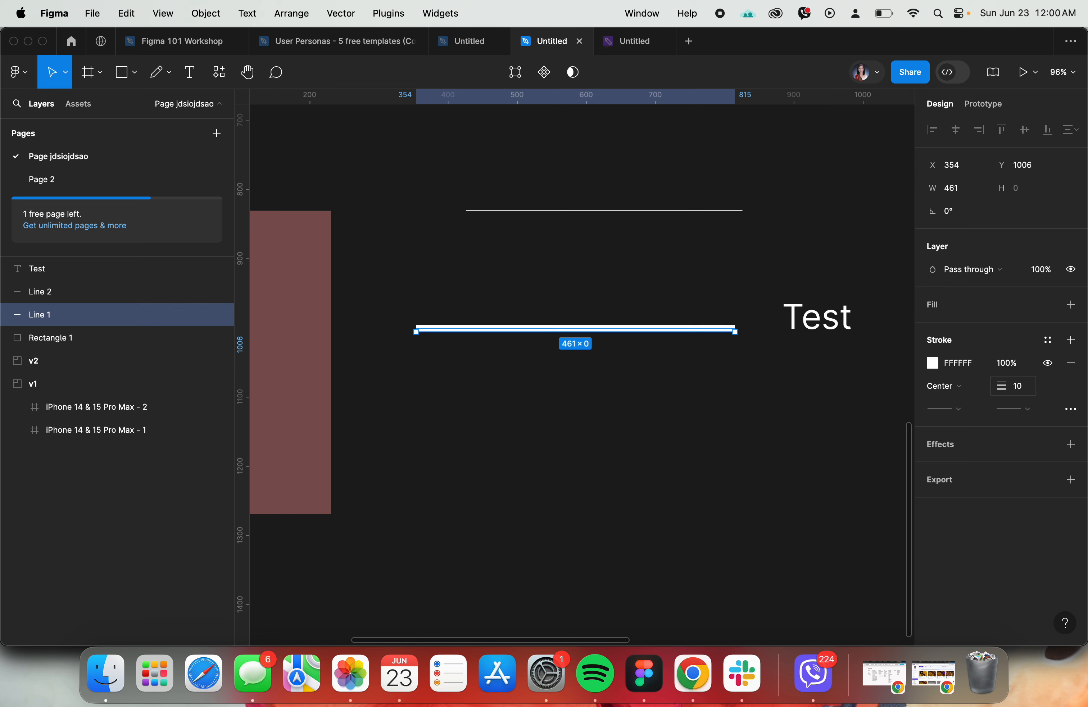
pyautogui.click(1019, 386)
pyautogui.write('5')
pyautogui.press('Return')
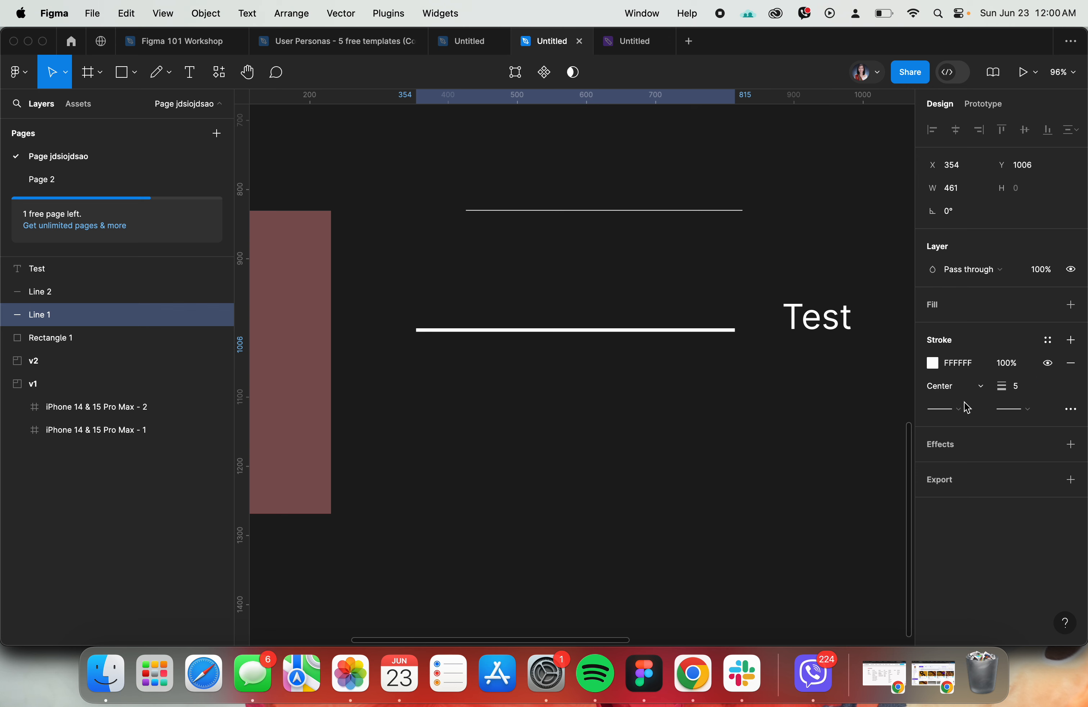
# - Review the line's start point options and its advanced stroke settings, keeping the stroke style Solid
pyautogui.click(956, 410)
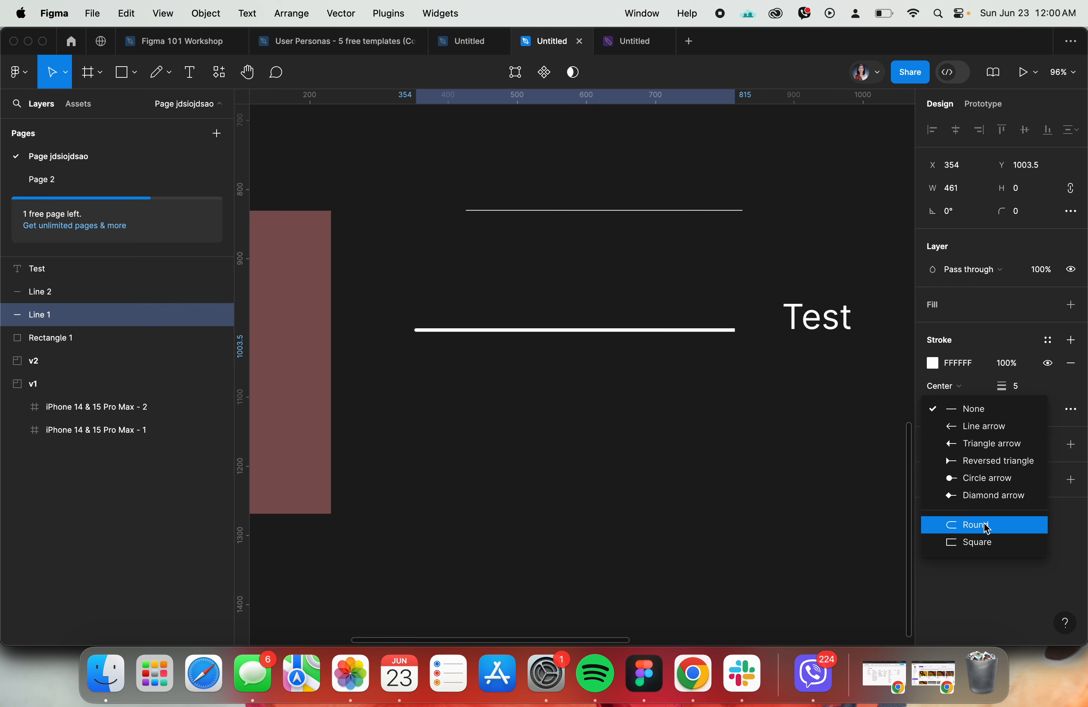
pyautogui.click(1078, 465)
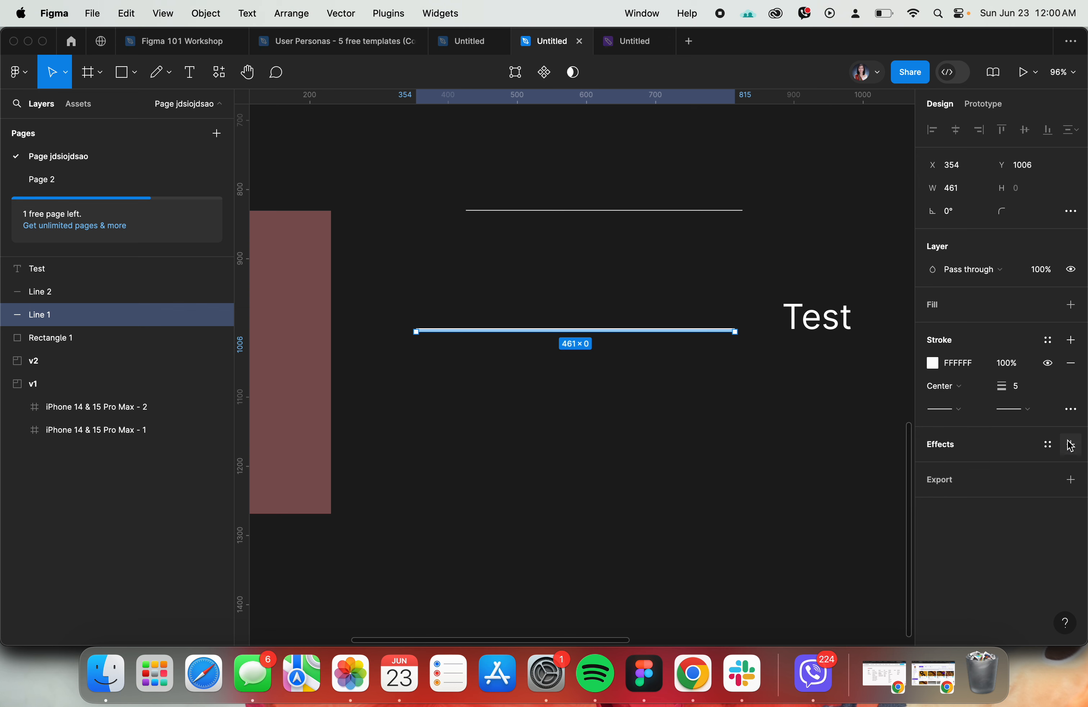
pyautogui.click(1072, 409)
pyautogui.click(878, 451)
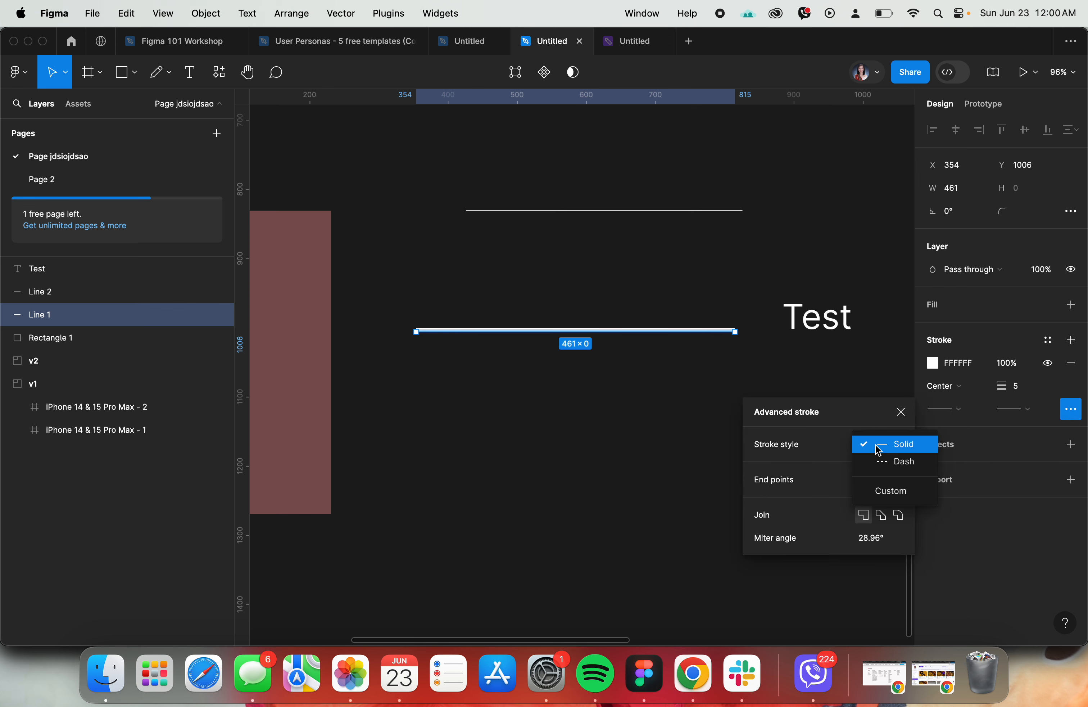
pyautogui.click(899, 444)
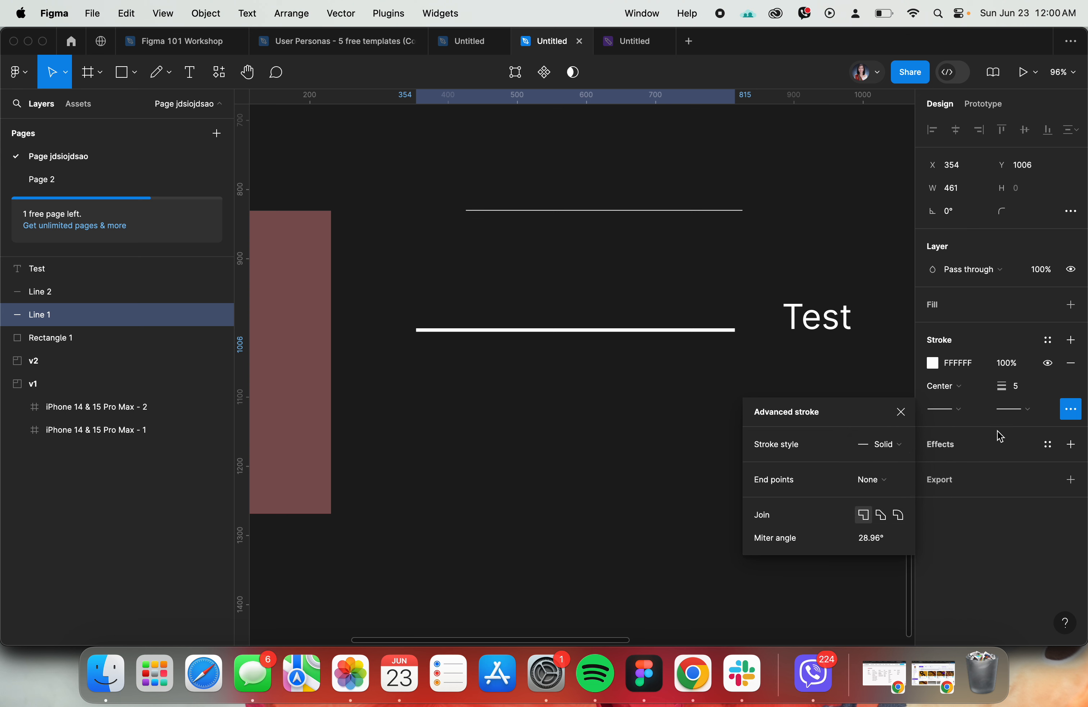
pyautogui.press('Escape')
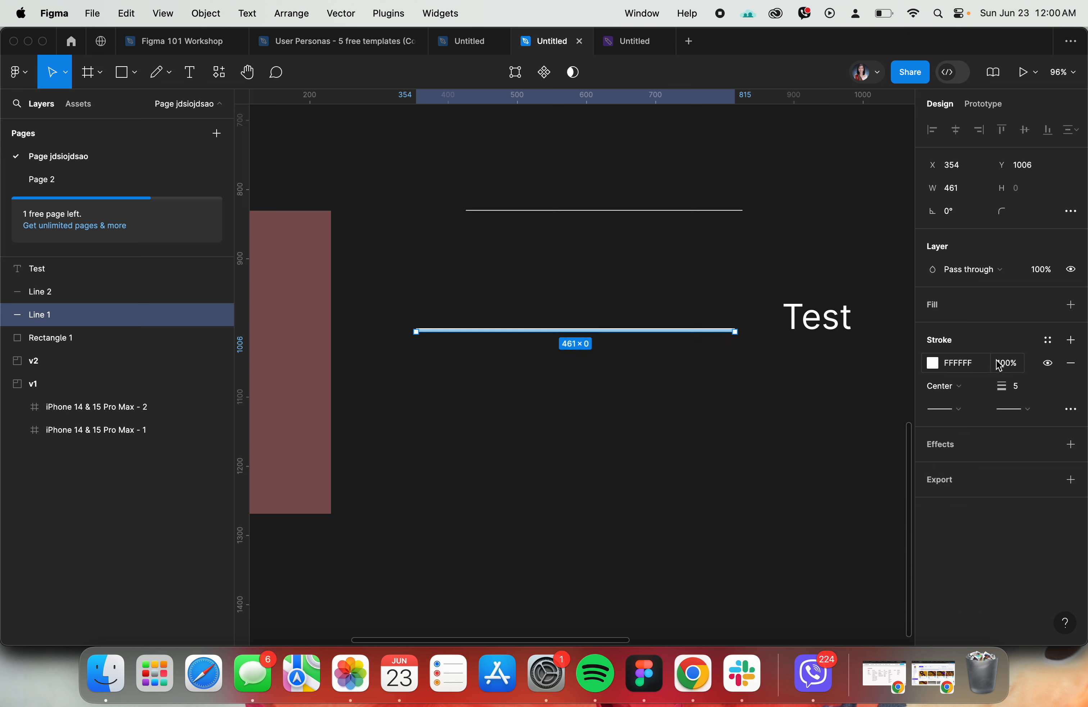
# - Hide and show the lower line's stroke, and then remove the stroke entirely
pyautogui.click(1050, 365)
pyautogui.click(1050, 365)
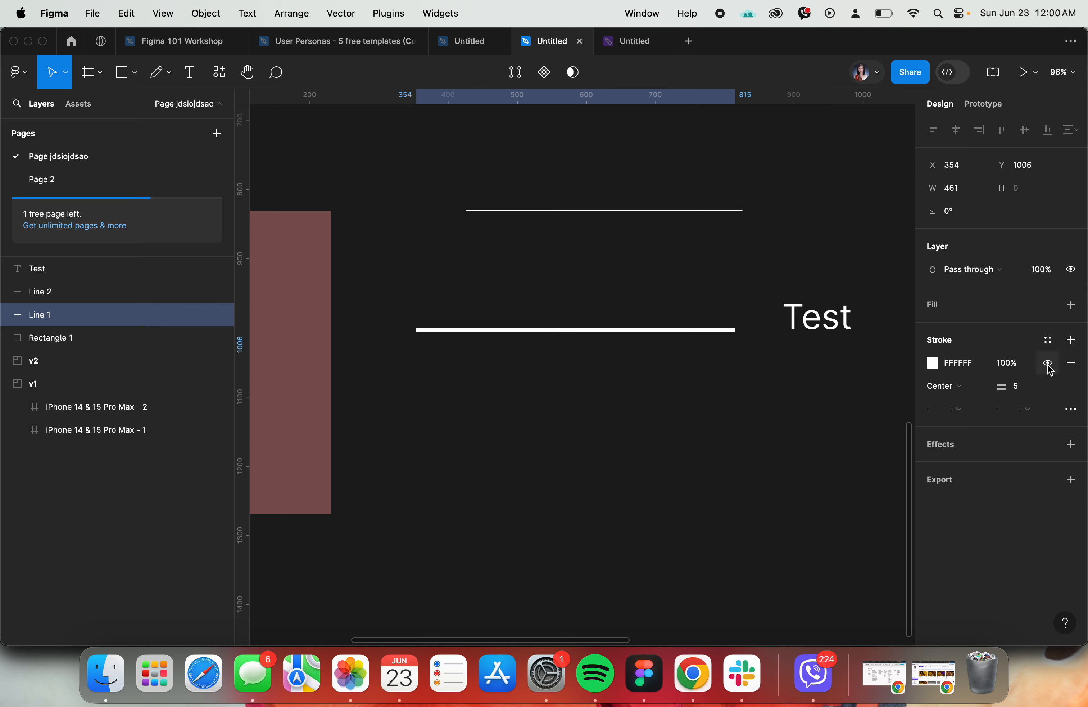
pyautogui.click(1071, 365)
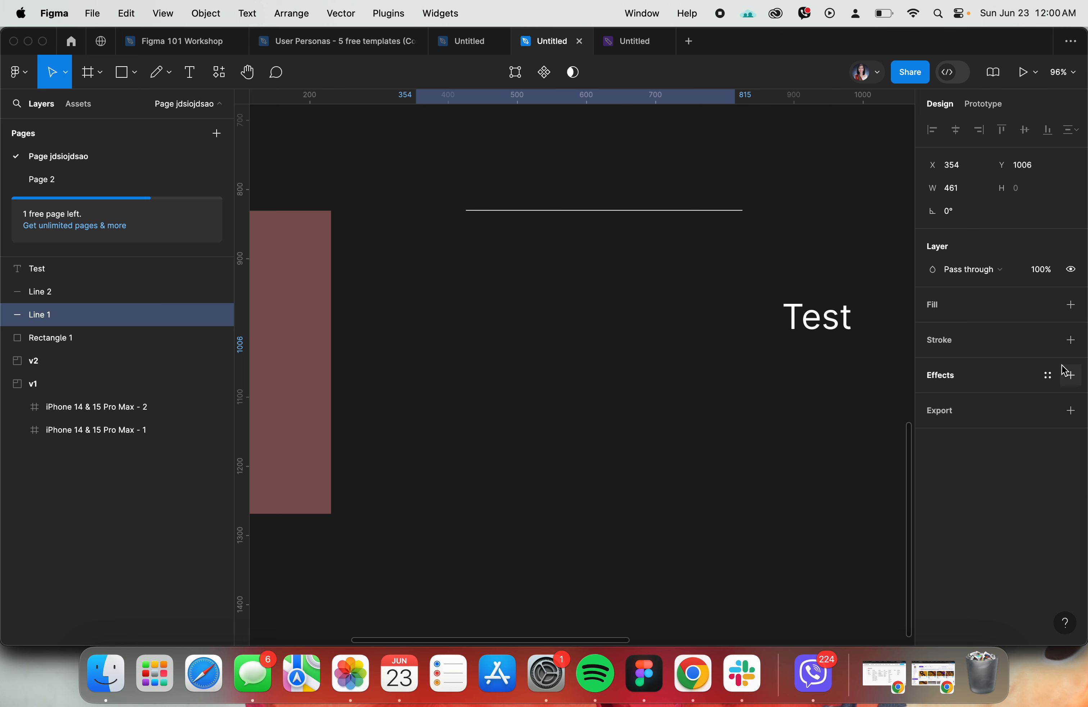
pyautogui.click(501, 376)
# - Add a black stroke to the brownish red rectangle, removing it once and adding it back
pyautogui.hscroll(-5, 503, 377)
pyautogui.click(369, 323)
pyautogui.hscroll(-6, 372, 326)
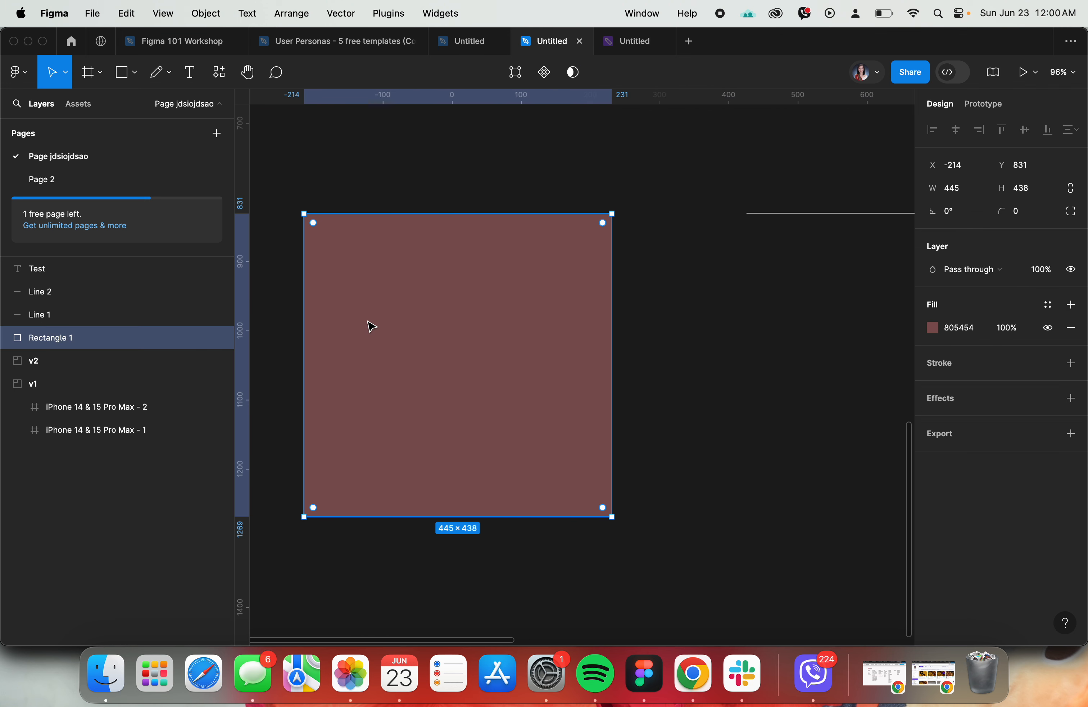
pyautogui.hscroll(3, 549, 325)
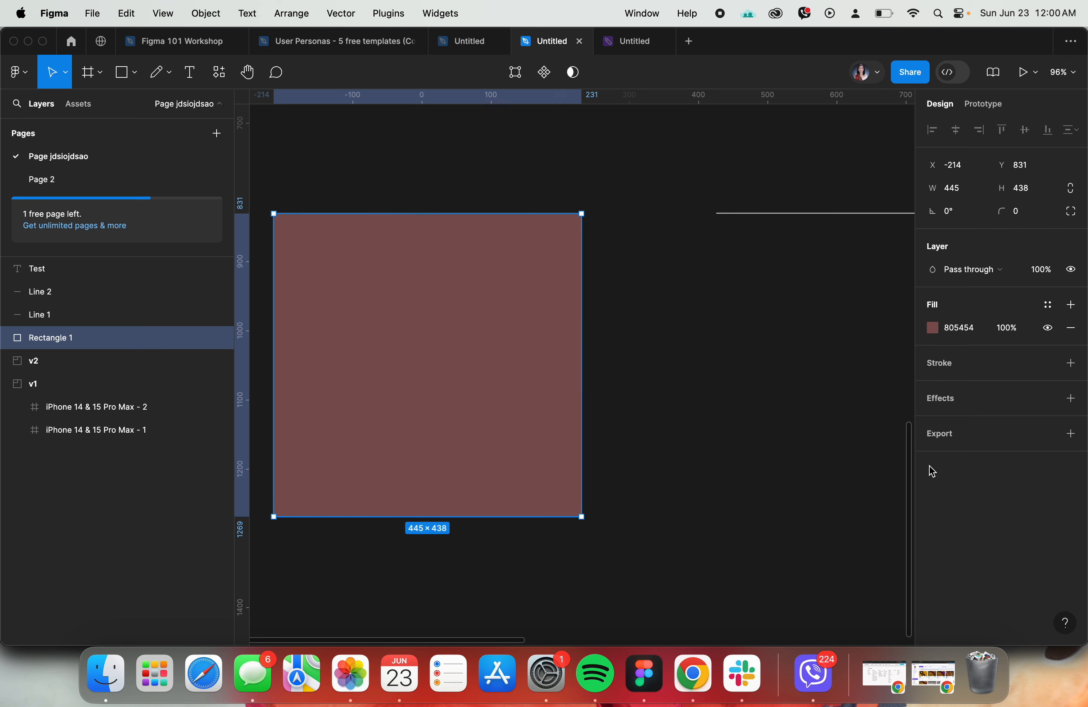
pyautogui.click(1072, 363)
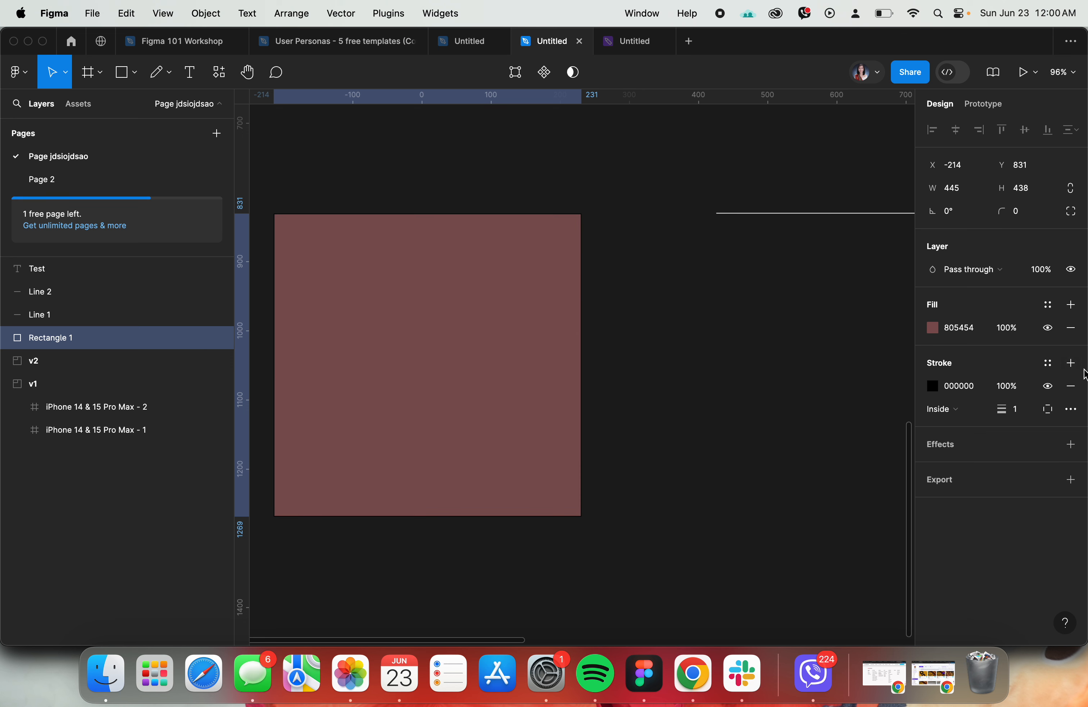
pyautogui.click(1074, 386)
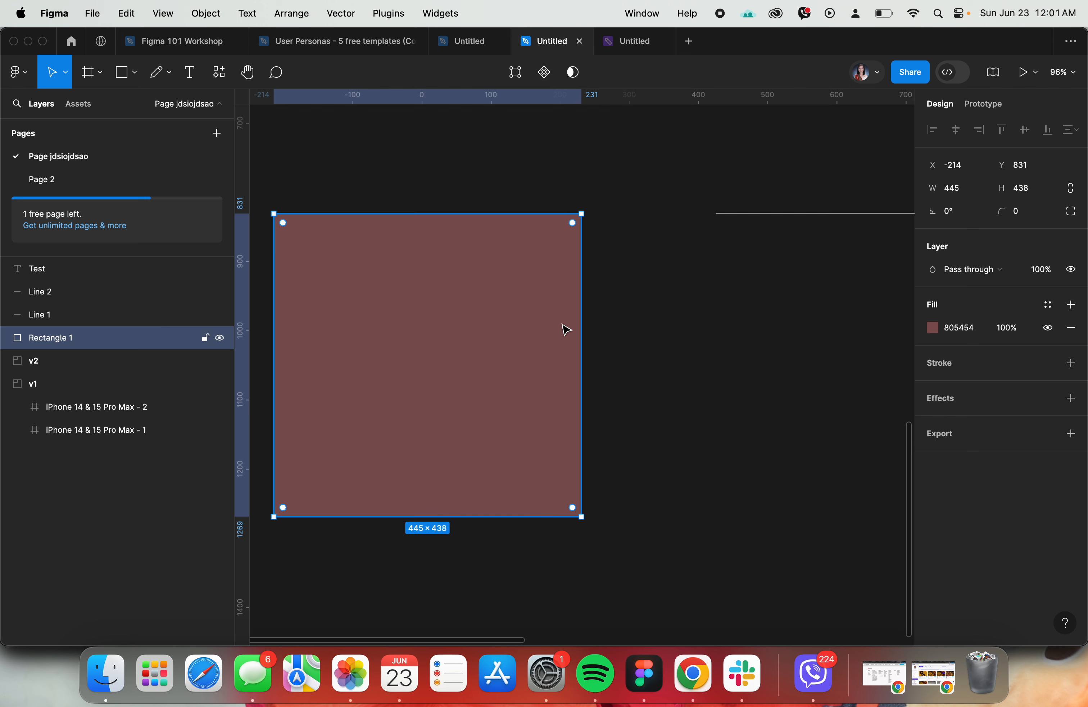
pyautogui.click(1071, 364)
# - Limit the rectangle's stroke to the top side, then to the right side, and switch to custom per-side weights
pyautogui.click(1050, 411)
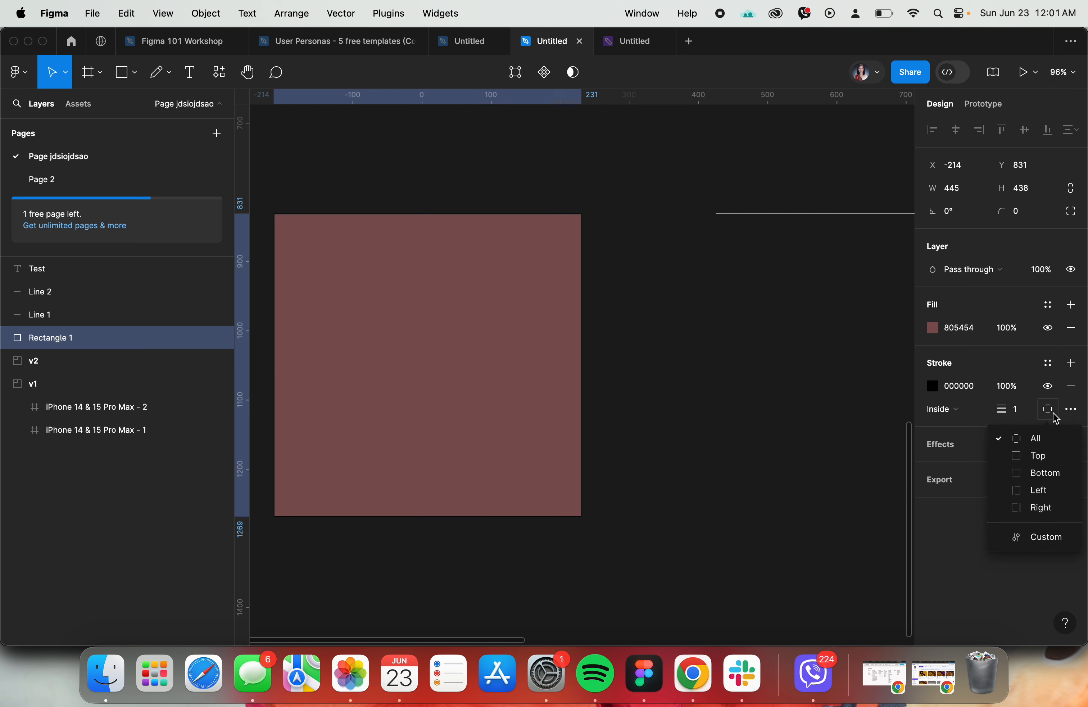
pyautogui.click(1036, 456)
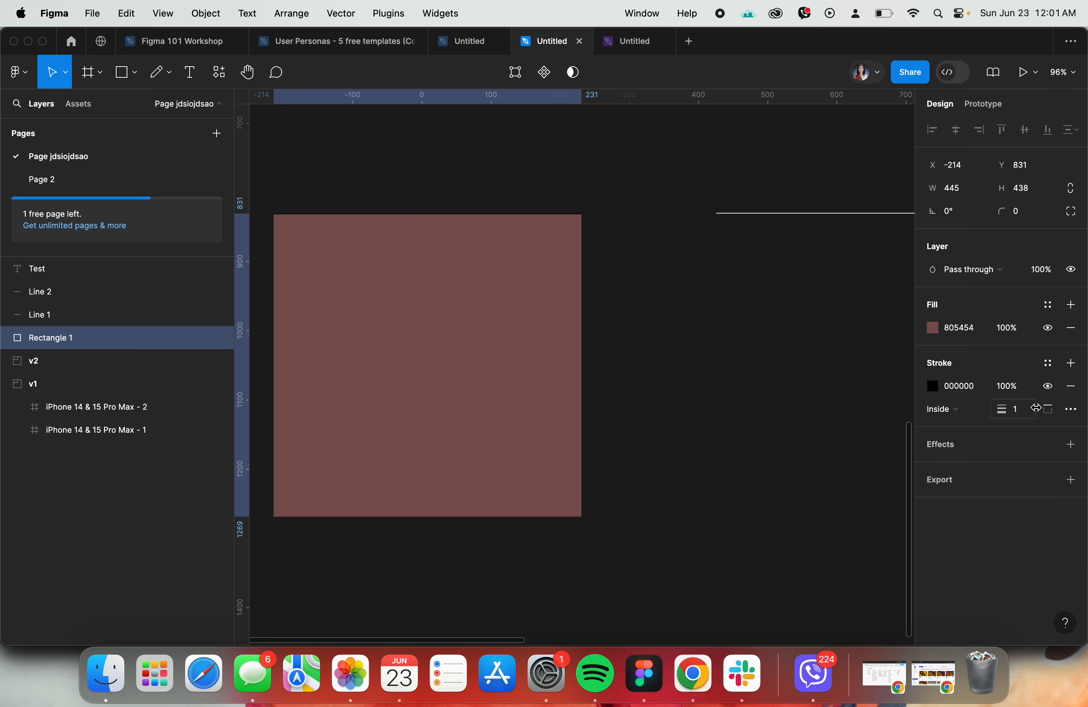
pyautogui.click(1048, 410)
pyautogui.click(1032, 506)
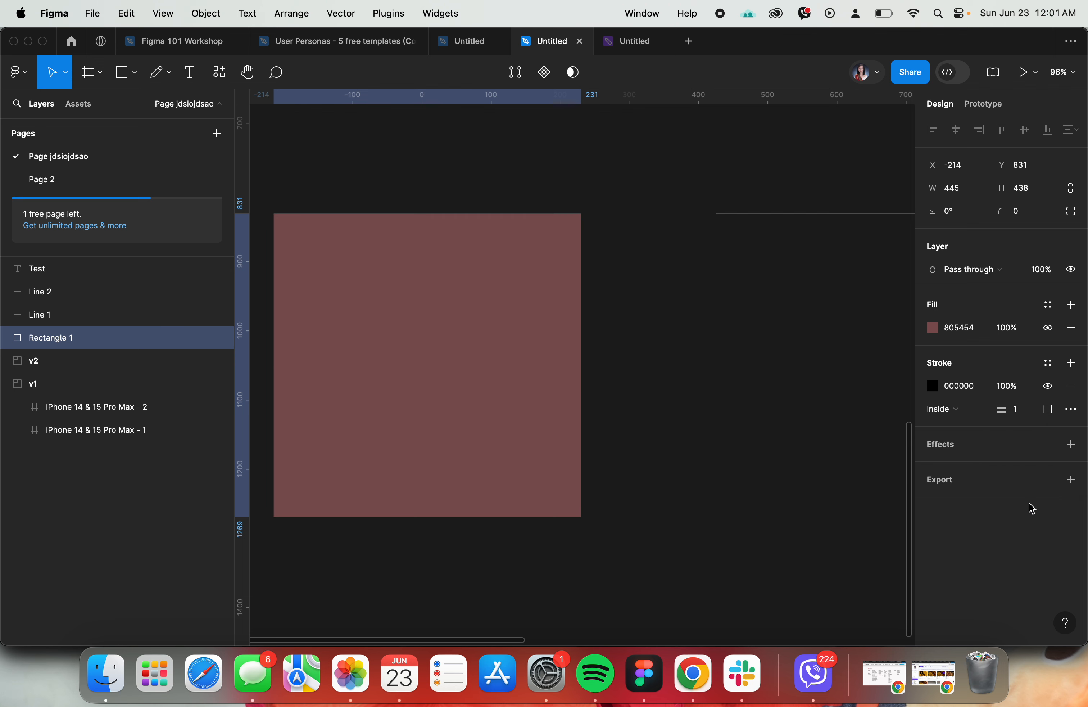
pyautogui.click(1048, 409)
pyautogui.click(1045, 541)
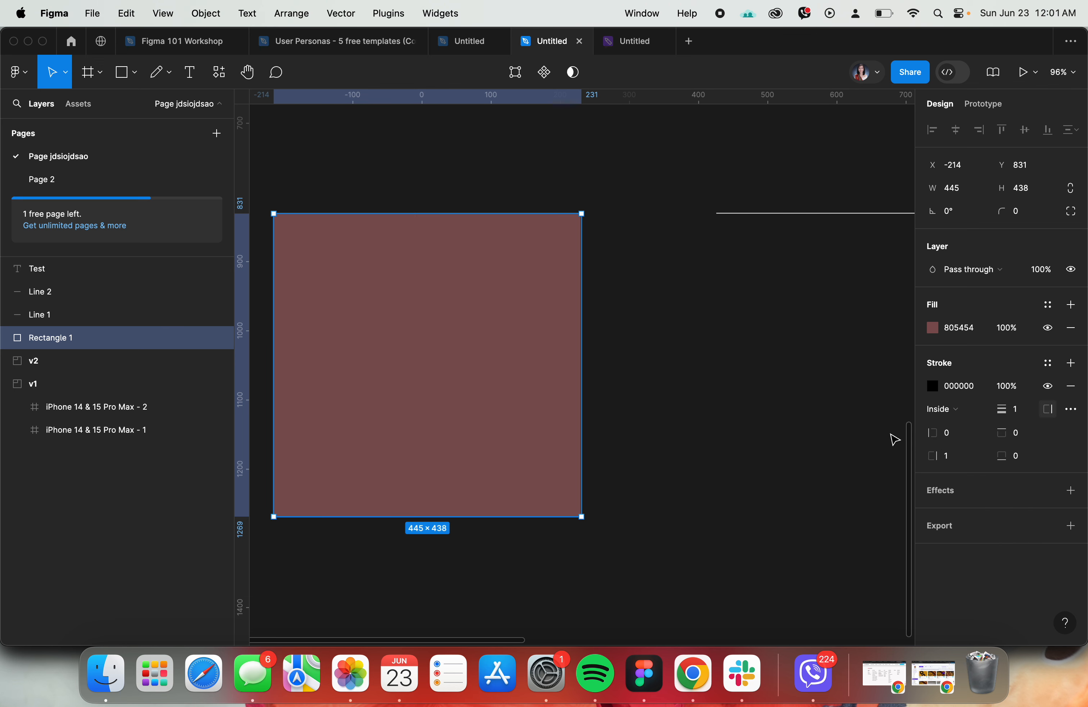
# - Set the rectangle's top and bottom stroke weights to 10 each
pyautogui.click(1018, 436)
pyautogui.write('10')
pyautogui.press('Return')
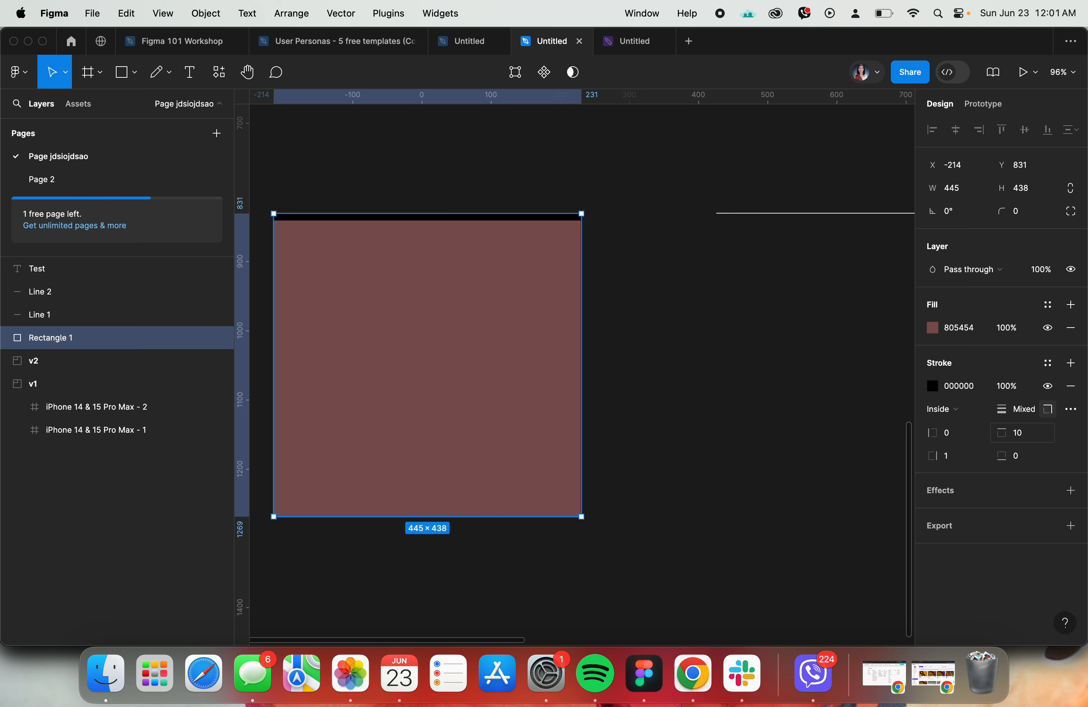
pyautogui.click(1016, 456)
pyautogui.write('10')
pyautogui.press('Return')
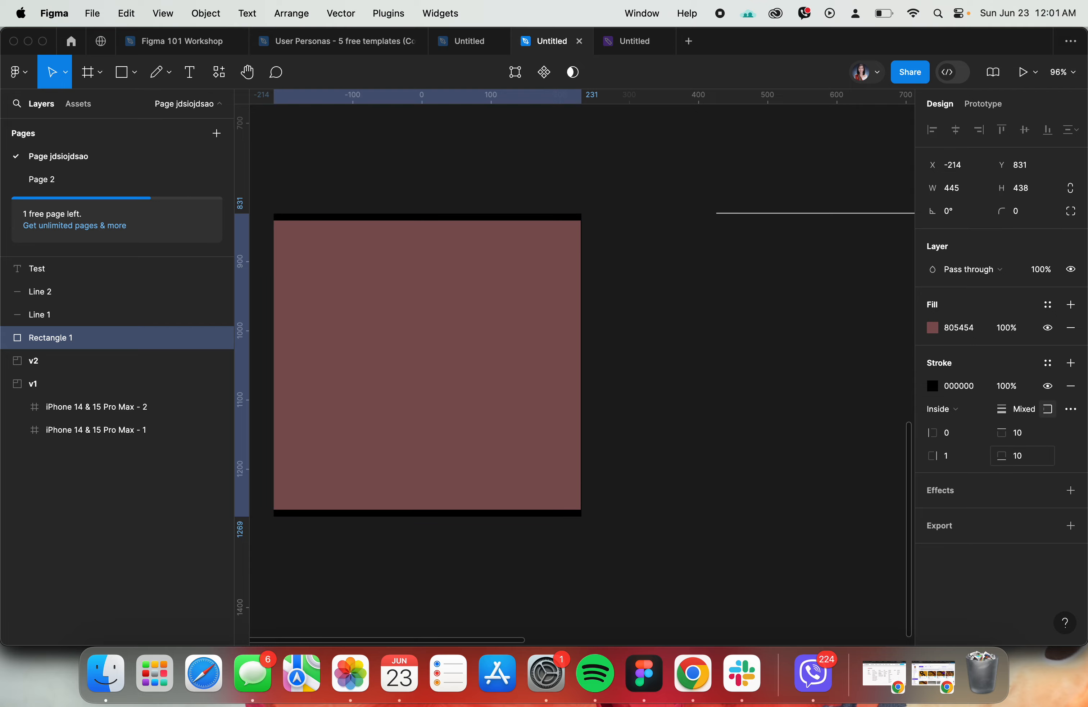
# - Deselect the rectangle, look up the topic after stroke in the workshop agenda, and return to the practice file
pyautogui.click(824, 370)
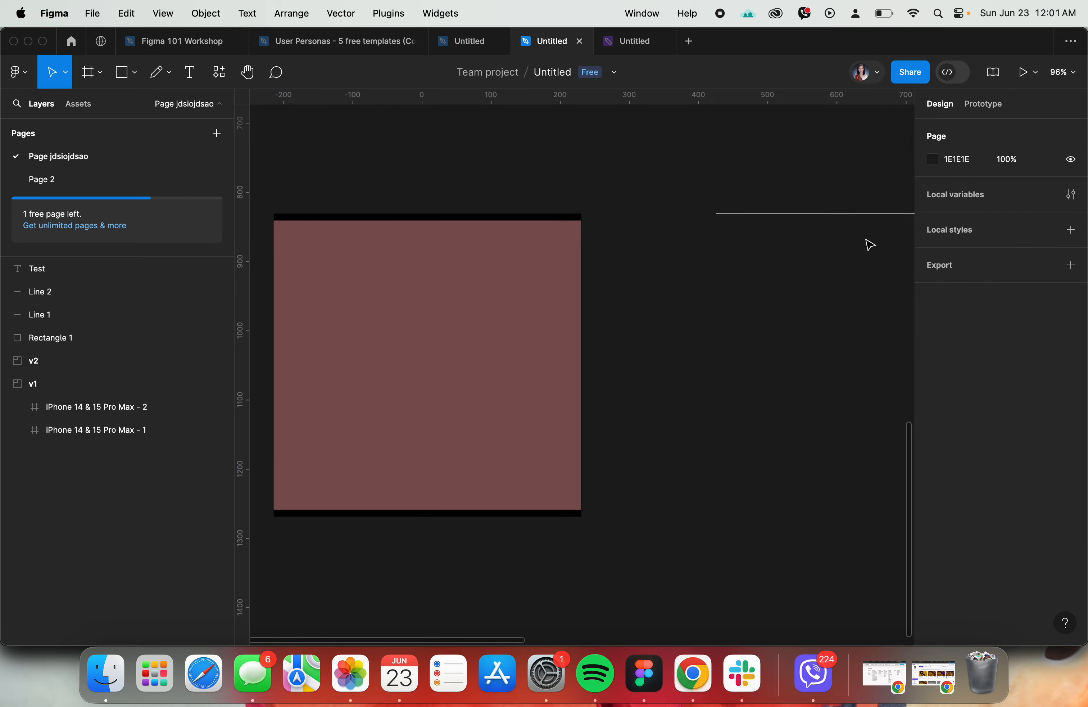
pyautogui.click(161, 41)
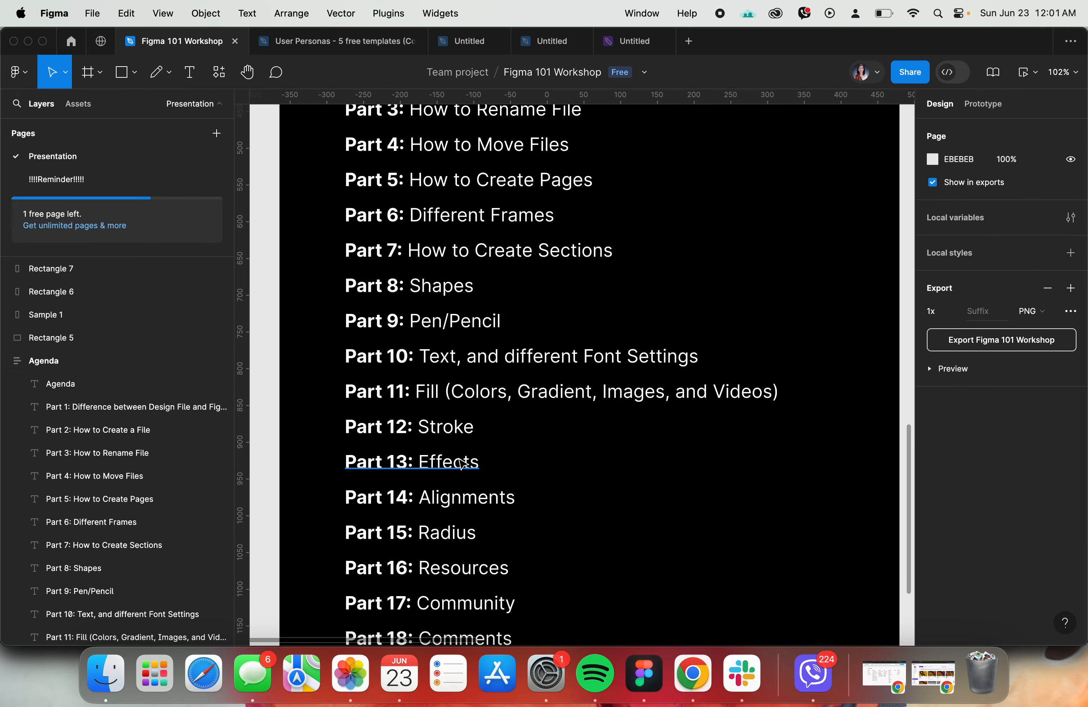
pyautogui.click(541, 42)
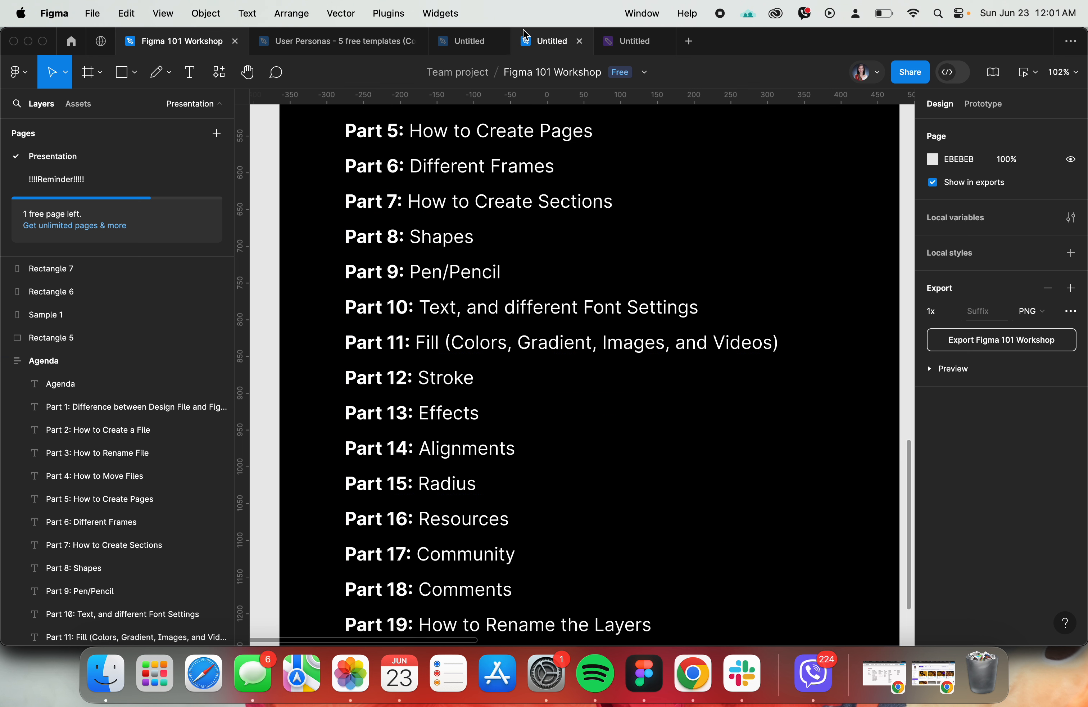
# - Add a Drop shadow effect to the rectangle and look through the other effect types
pyautogui.click(564, 365)
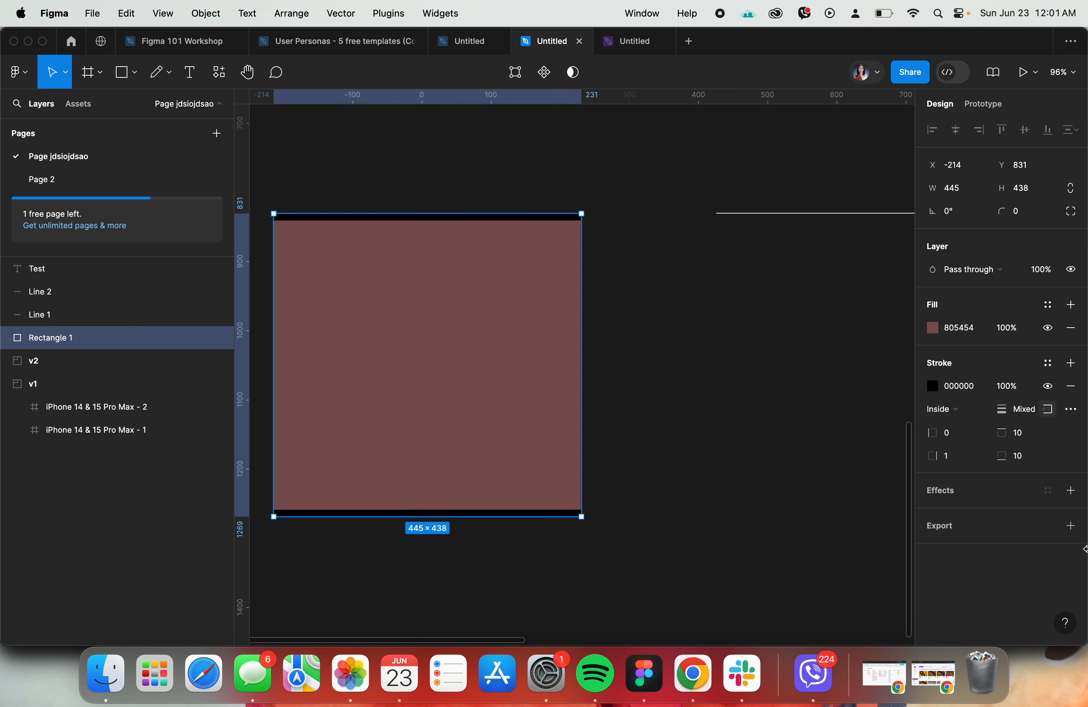
pyautogui.click(1073, 491)
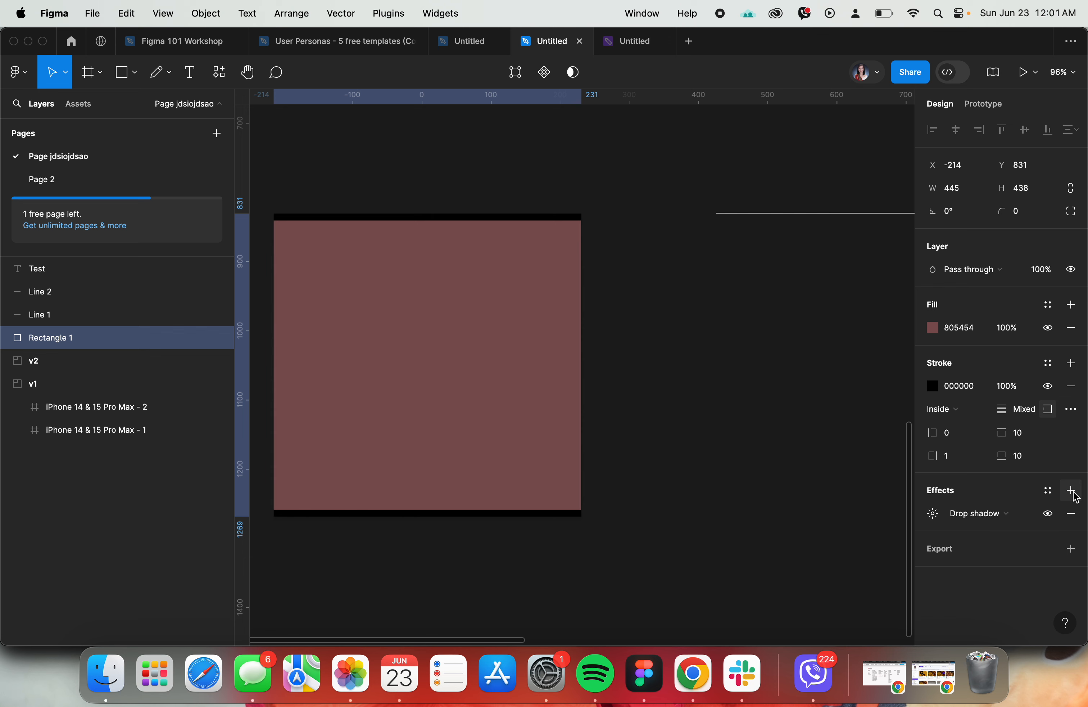
pyautogui.click(981, 515)
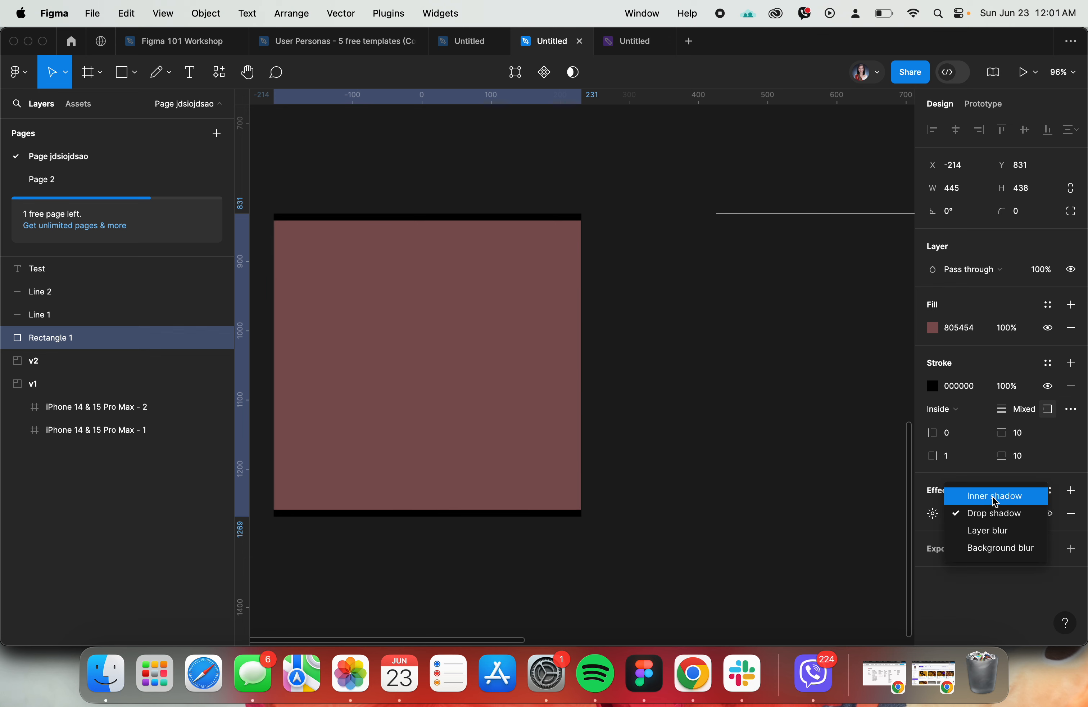
pyautogui.click(992, 497)
pyautogui.click(988, 512)
pyautogui.click(983, 532)
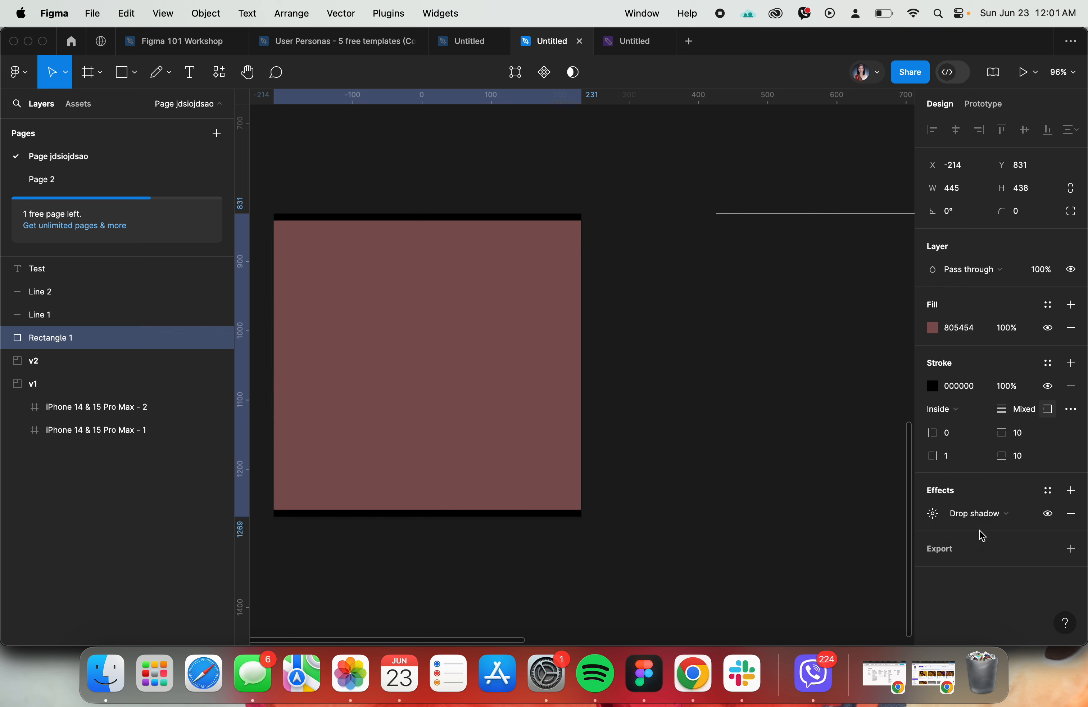
# - Change the rectangle's effect to Layer blur, then Background blur, and finish with Inner shadow
pyautogui.click(985, 513)
pyautogui.click(986, 530)
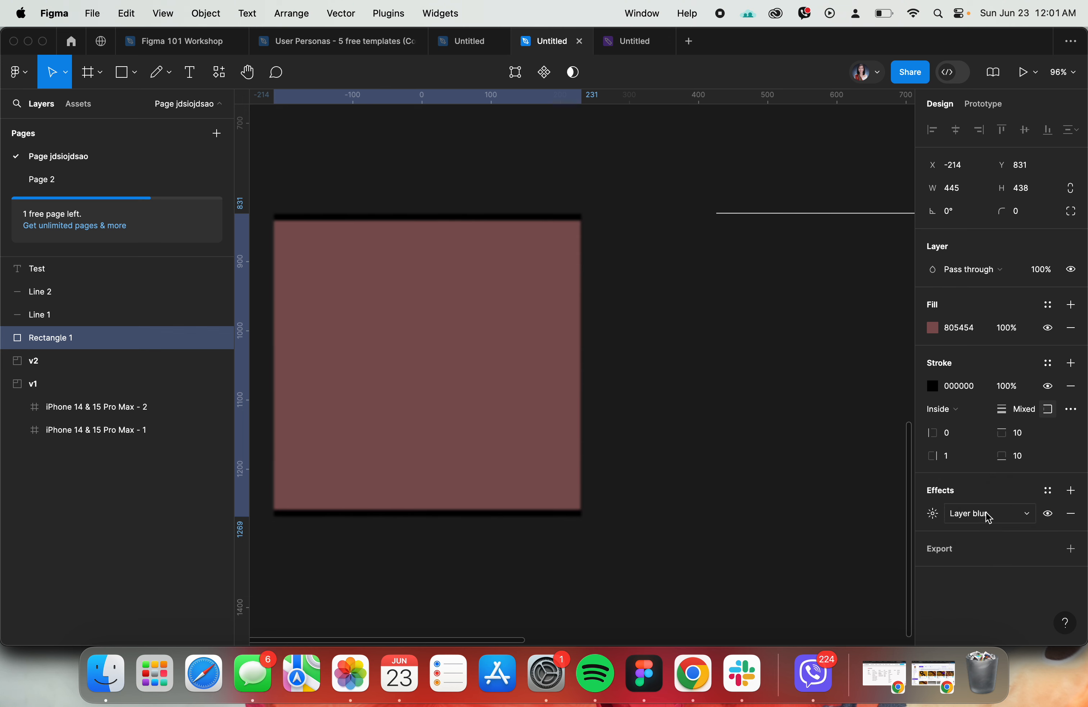
pyautogui.click(995, 517)
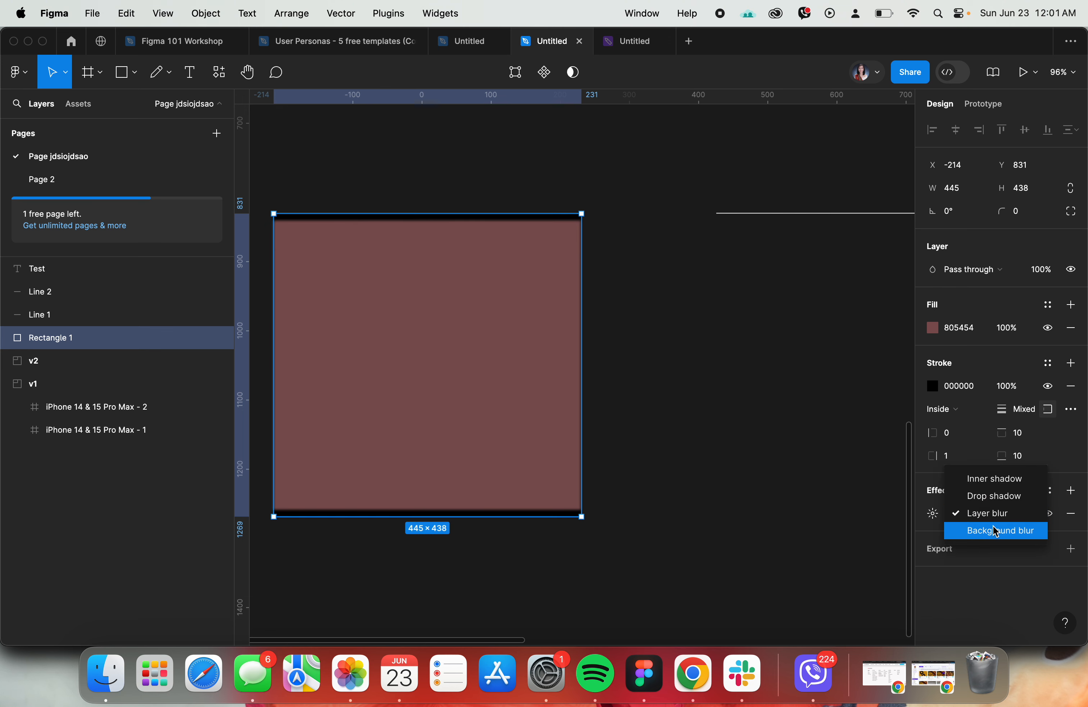
pyautogui.click(993, 528)
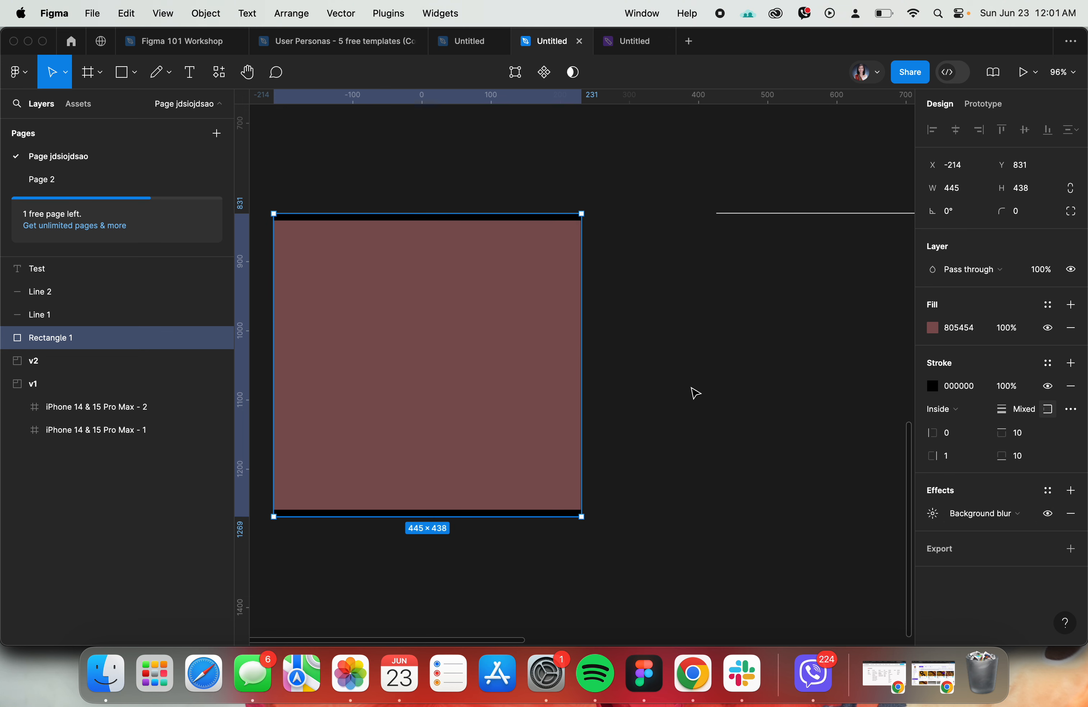
pyautogui.click(986, 518)
pyautogui.click(991, 461)
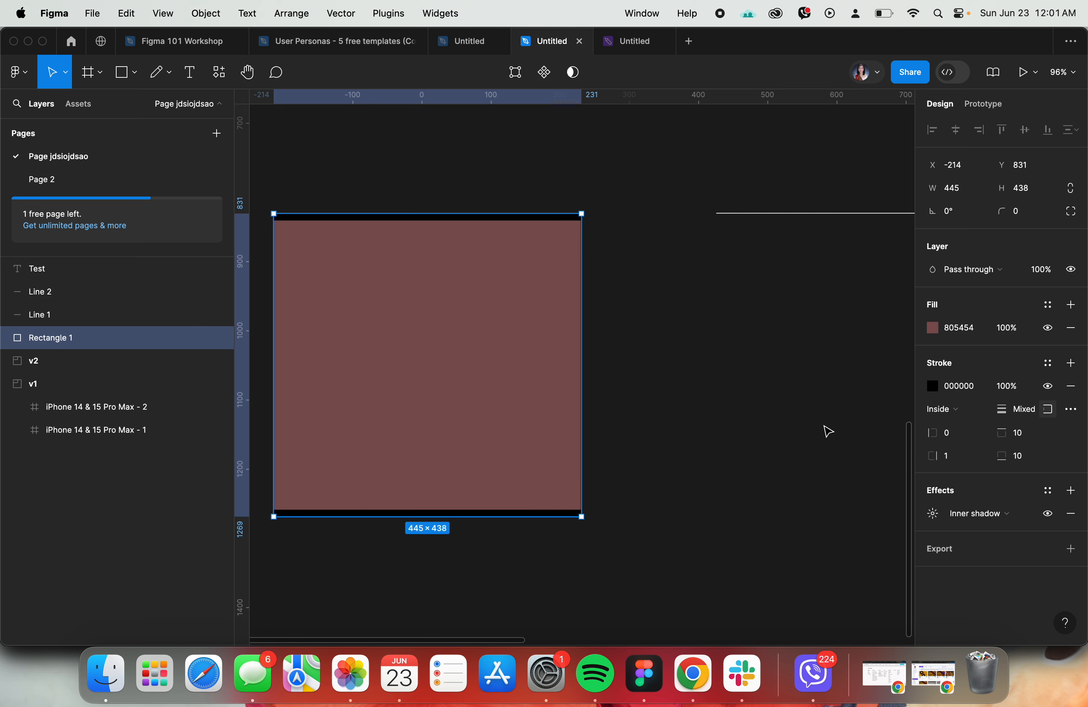
# - Set the inner shadow's X offset to 10 and change the brown rectangle's effect to Drop shadow
pyautogui.click(933, 513)
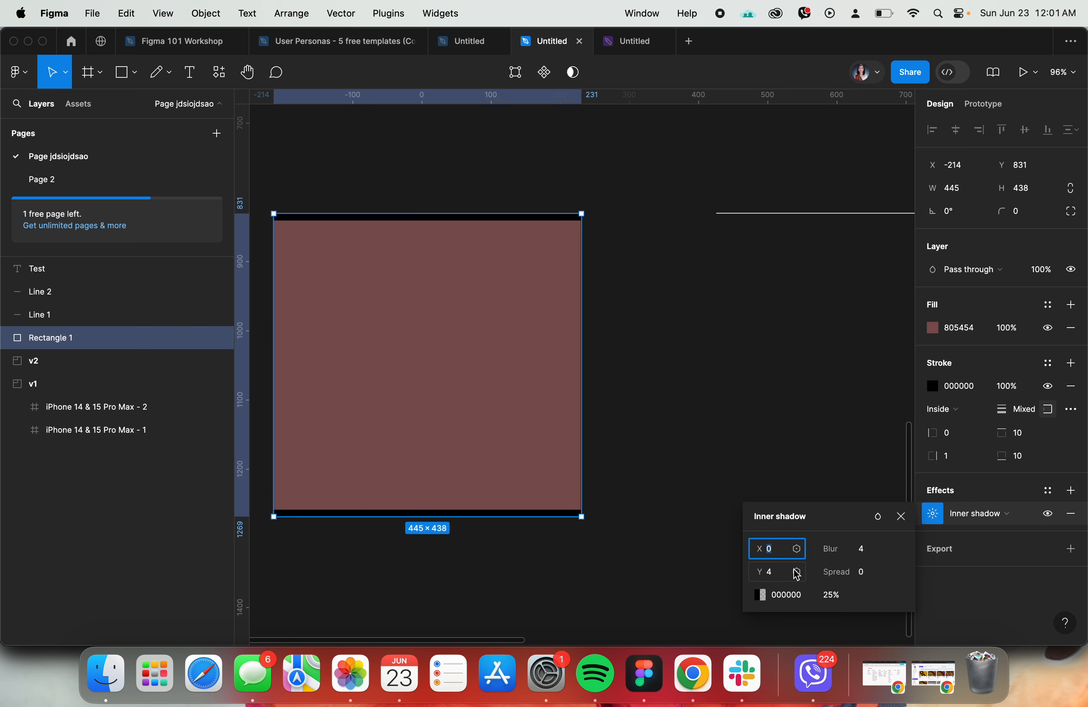
pyautogui.press('Return')
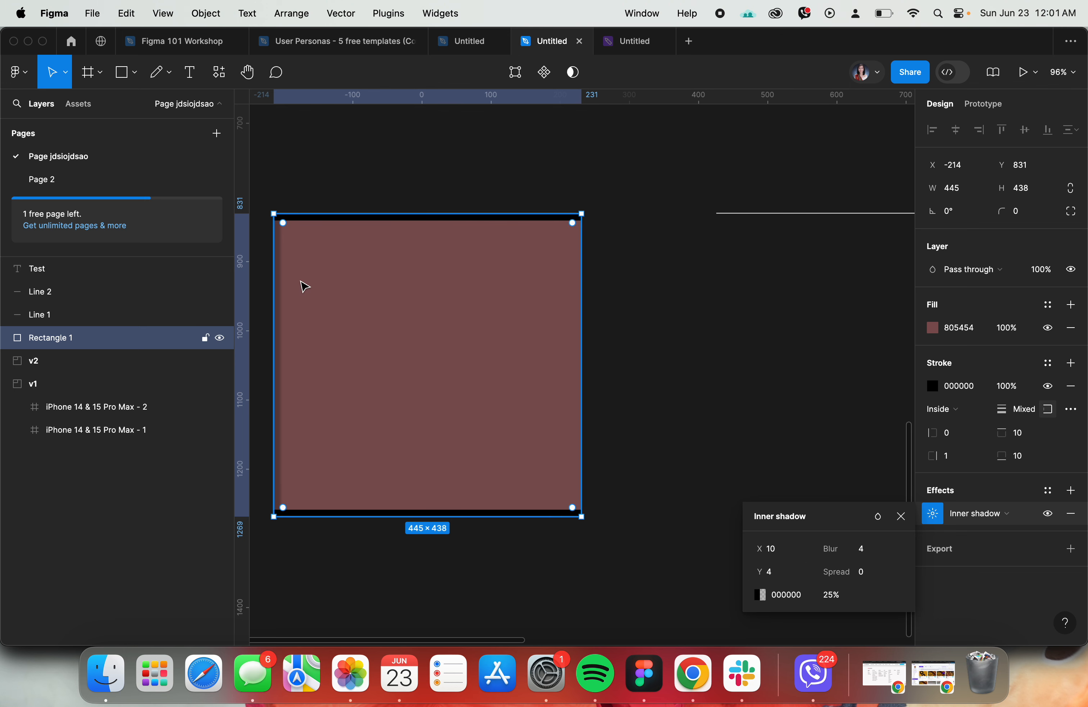
pyautogui.click(1004, 510)
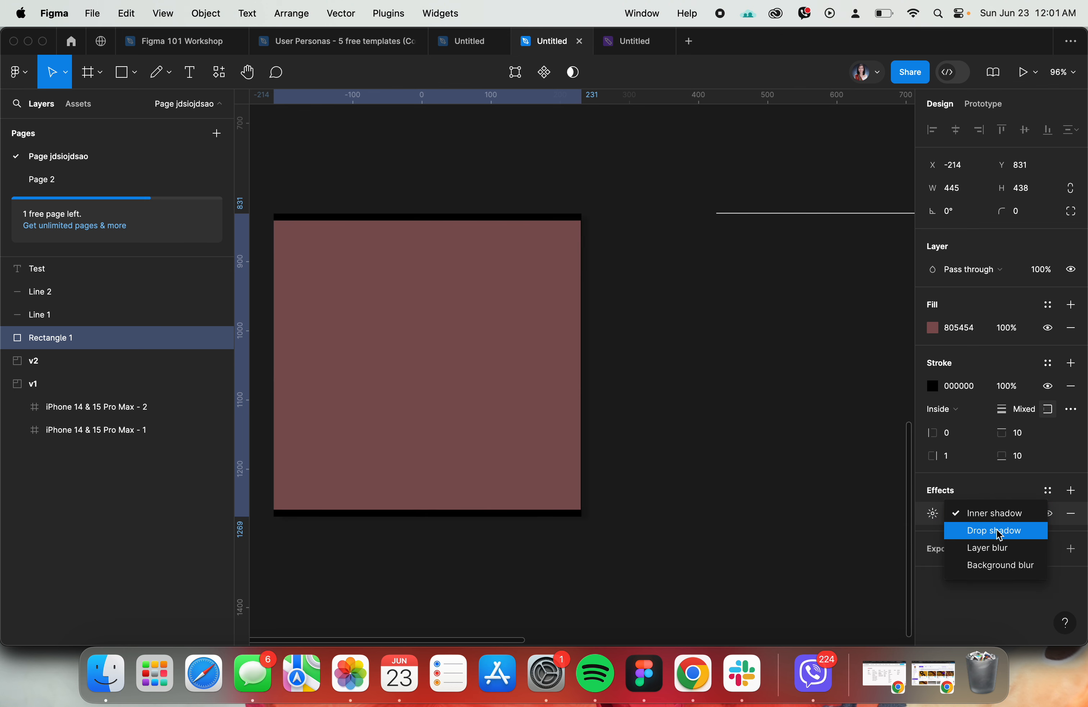
pyautogui.click(971, 531)
pyautogui.scroll(5, 592, 316)
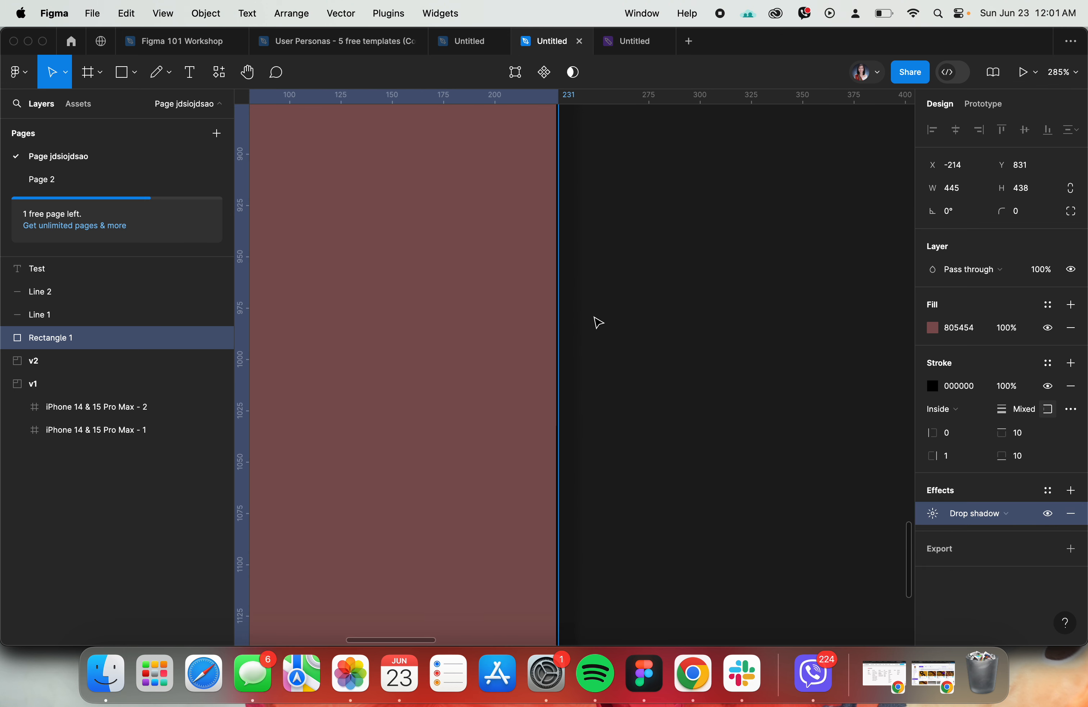
pyautogui.scroll(-3, 599, 318)
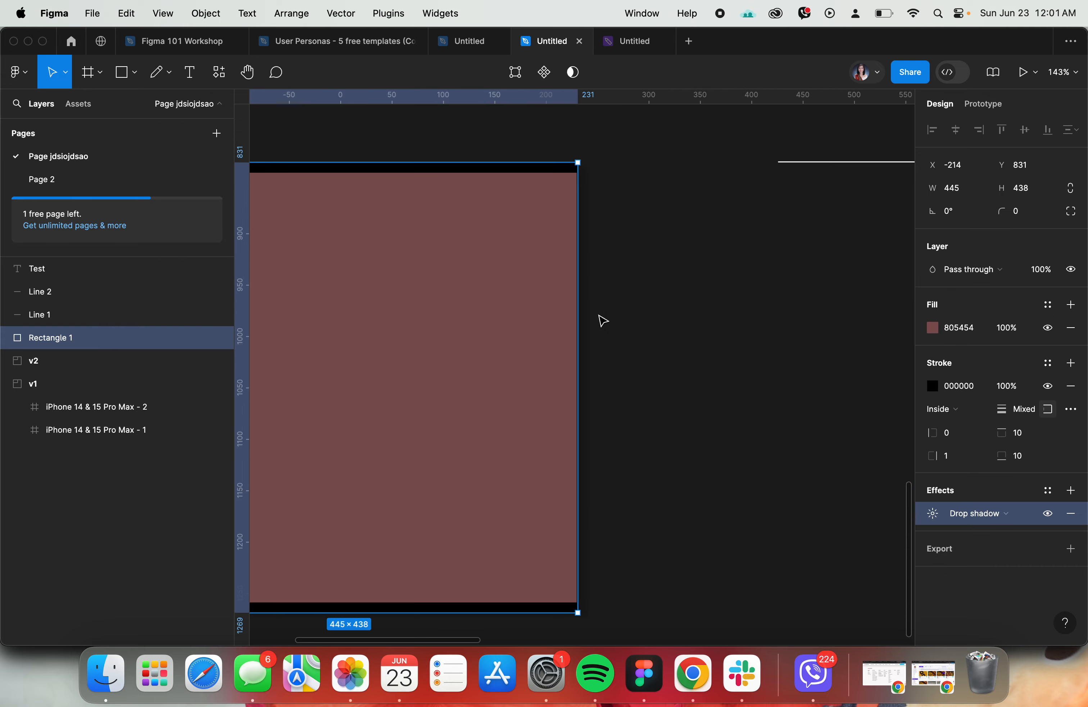
# - Deselect the rectangle, look up the topic after Effects in the workshop agenda, and return to the practice file
pyautogui.click(787, 369)
pyautogui.click(212, 33)
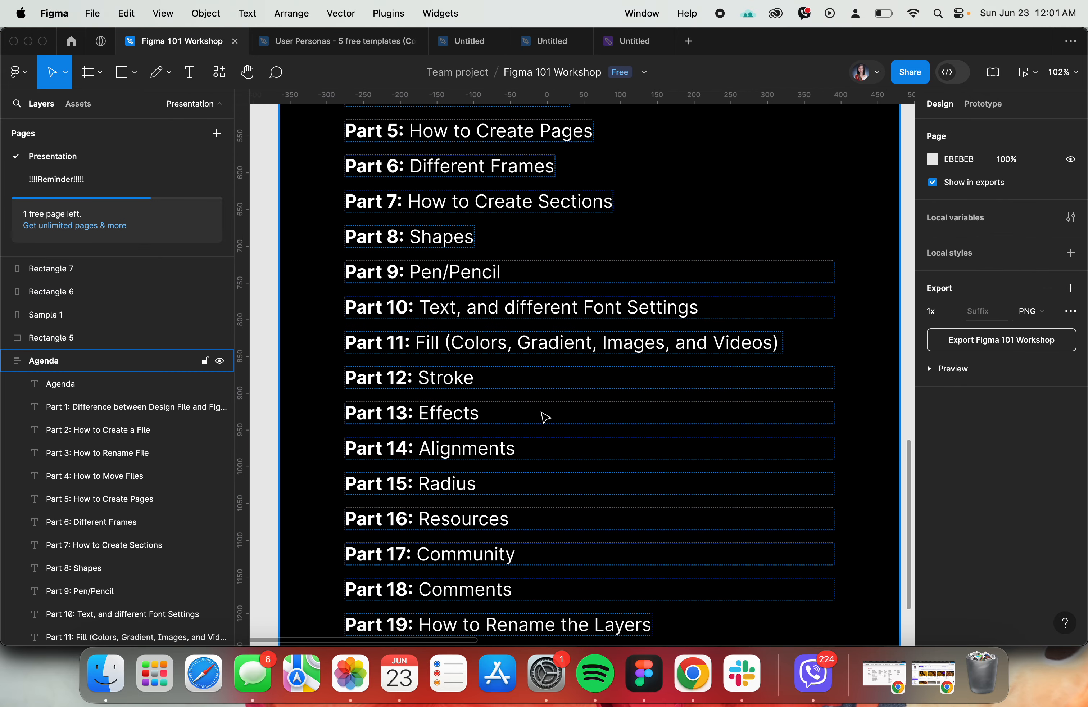
pyautogui.scroll(-3, 542, 417)
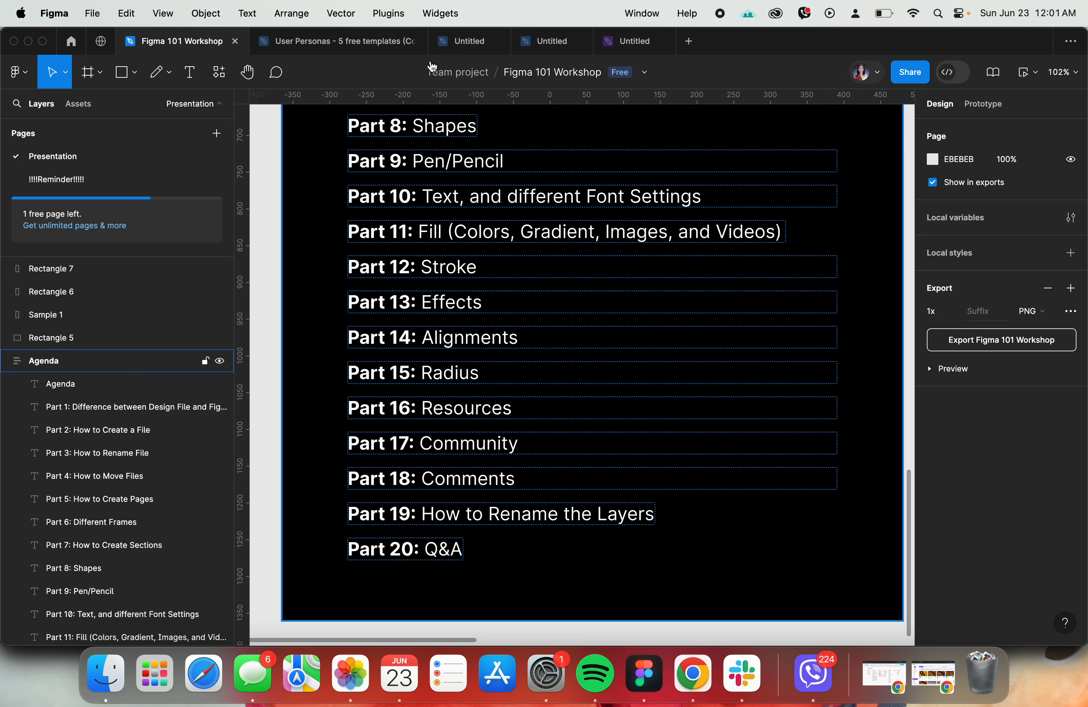
pyautogui.click(522, 45)
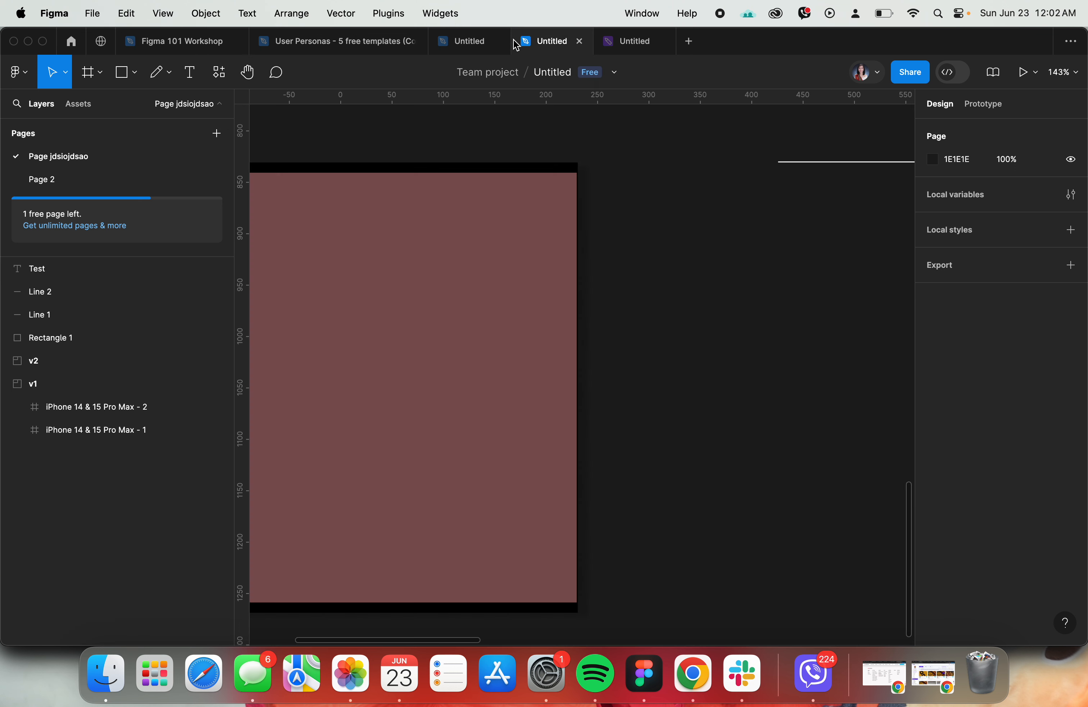
# - Draw a grey rectangle about 244 by 250 below the brown one and place a copy diagonally below it
pyautogui.scroll(-10, 621, 317)
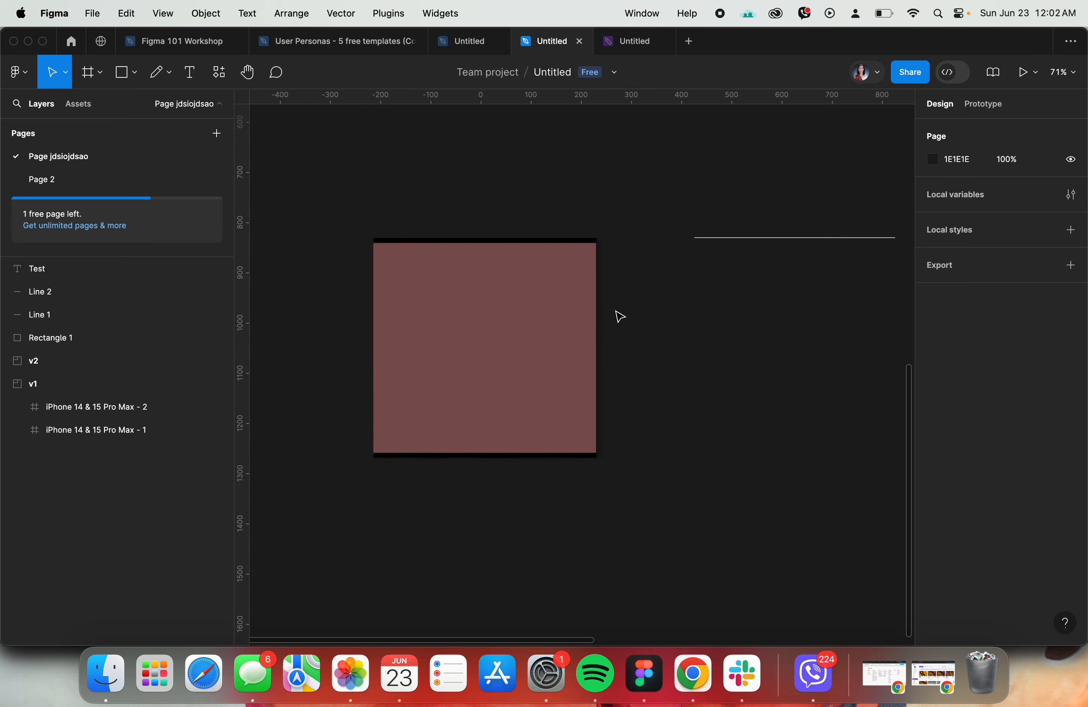
pyautogui.scroll(-3, 663, 333)
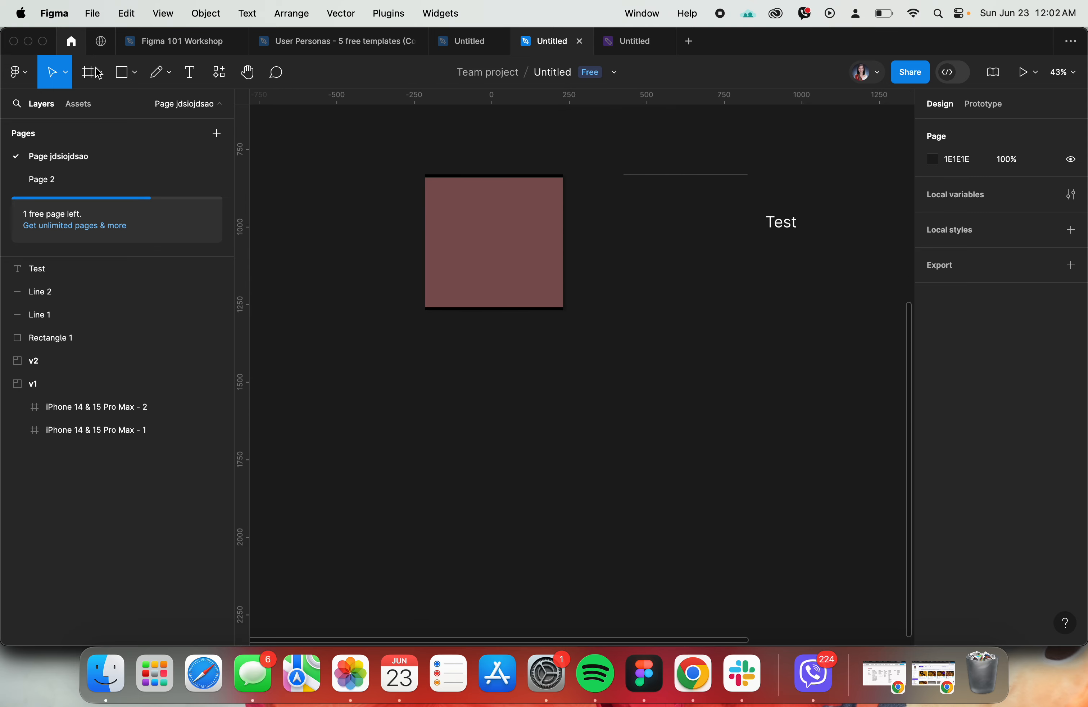
pyautogui.click(122, 72)
pyautogui.moveTo(396, 352)
pyautogui.mouseDown()
pyautogui.moveTo(469, 432)
pyautogui.moveTo(559, 406)
pyautogui.moveTo(524, 396)
pyautogui.moveTo(505, 485)
pyautogui.mouseUp()
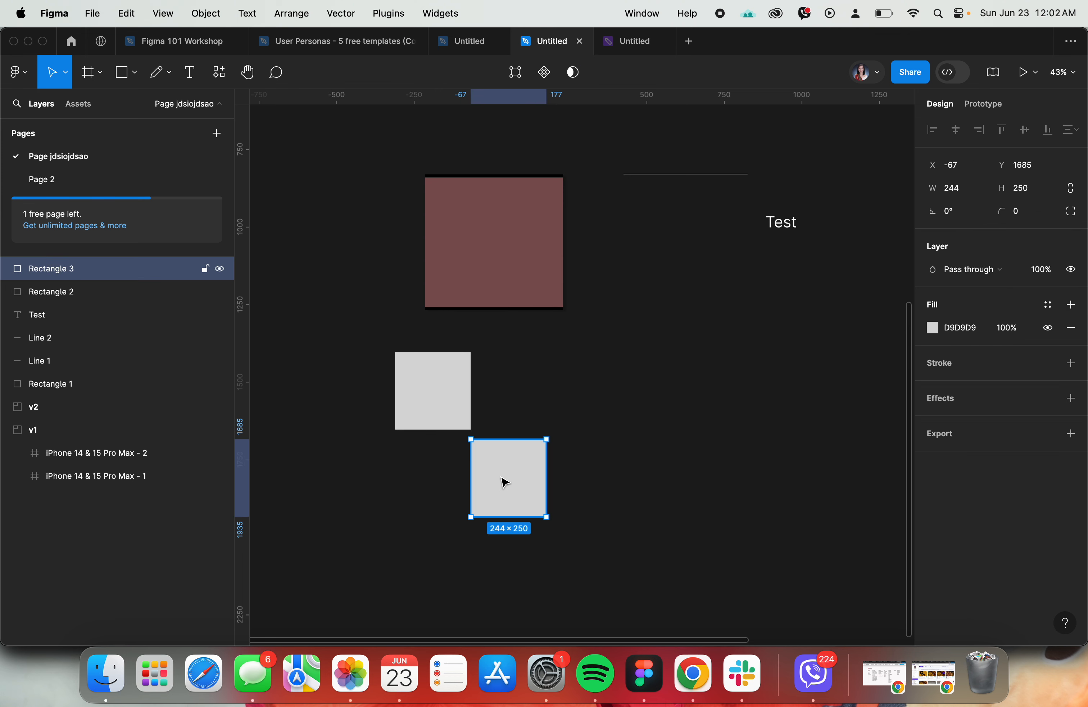
pyautogui.click(580, 399)
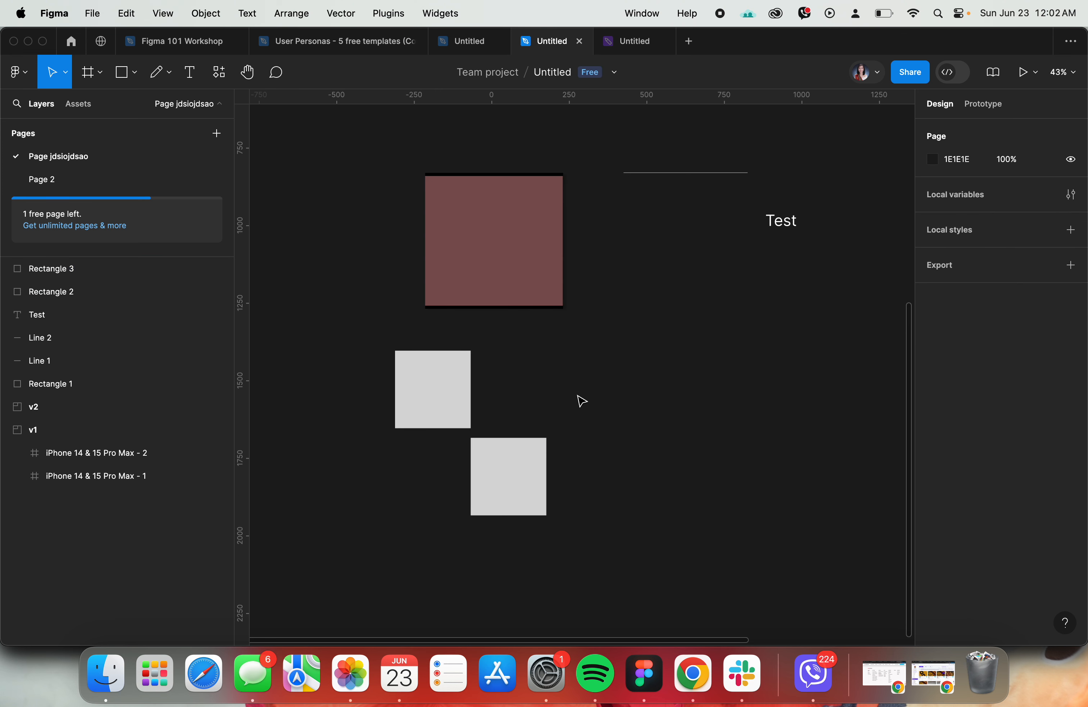
# - Align the left edges of the two grey rectangles and look at the options for distributing spacing
pyautogui.click(504, 470)
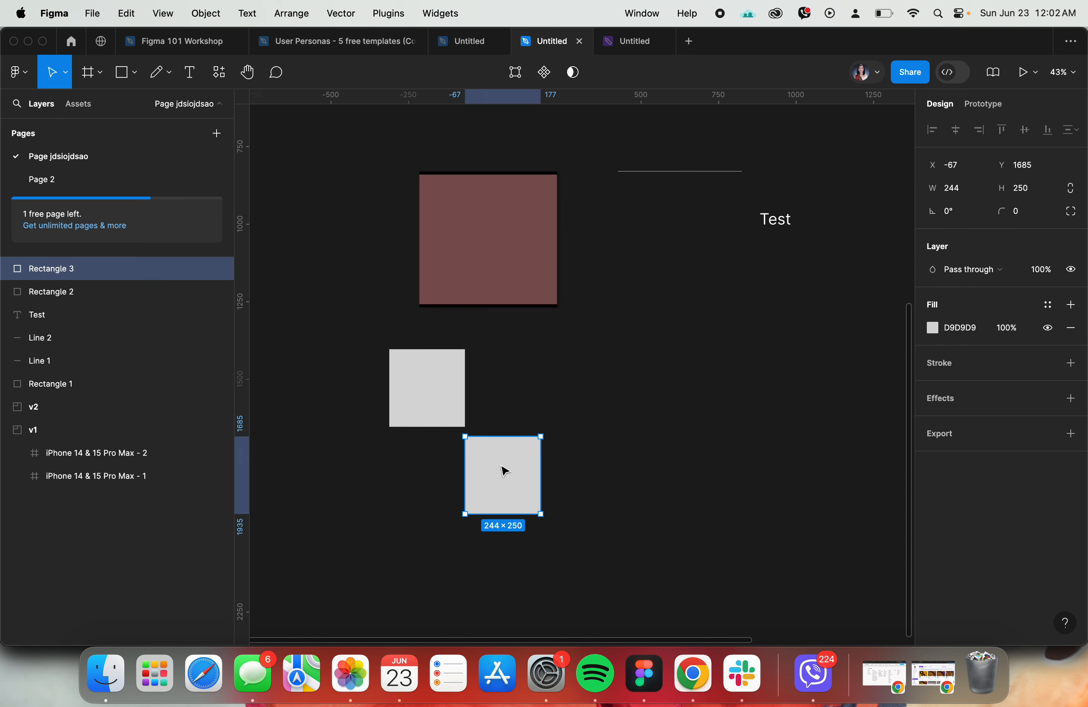
pyautogui.scroll(1, 443, 408)
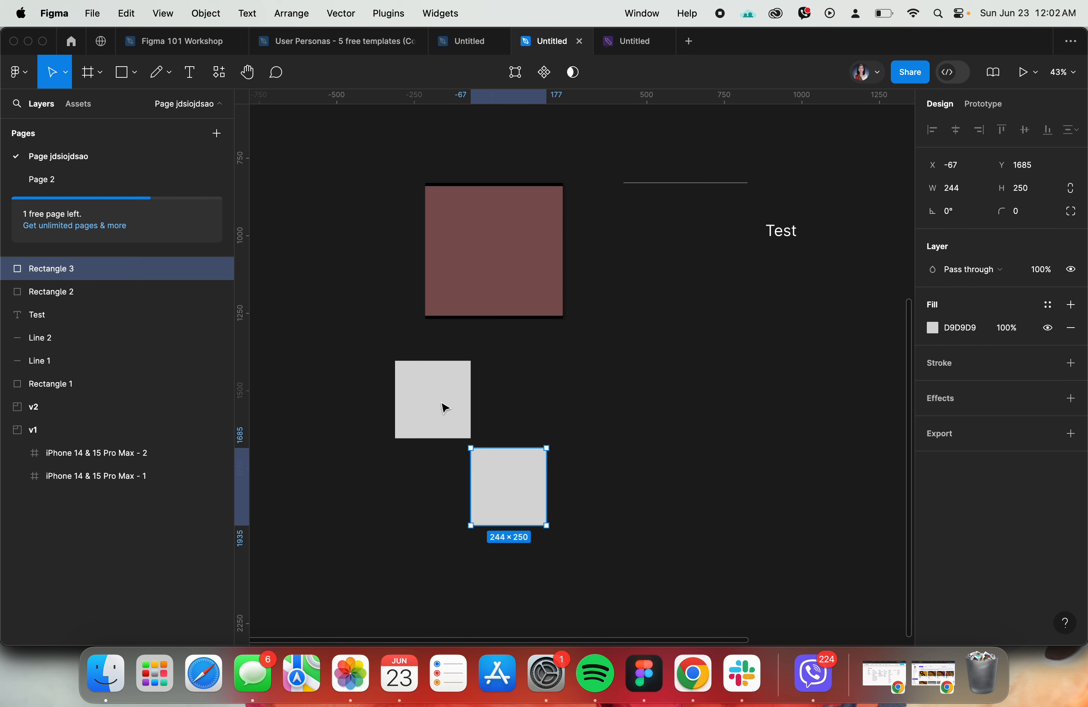
pyautogui.keyDown('shift'); pyautogui.click(442, 407); pyautogui.keyUp('shift')
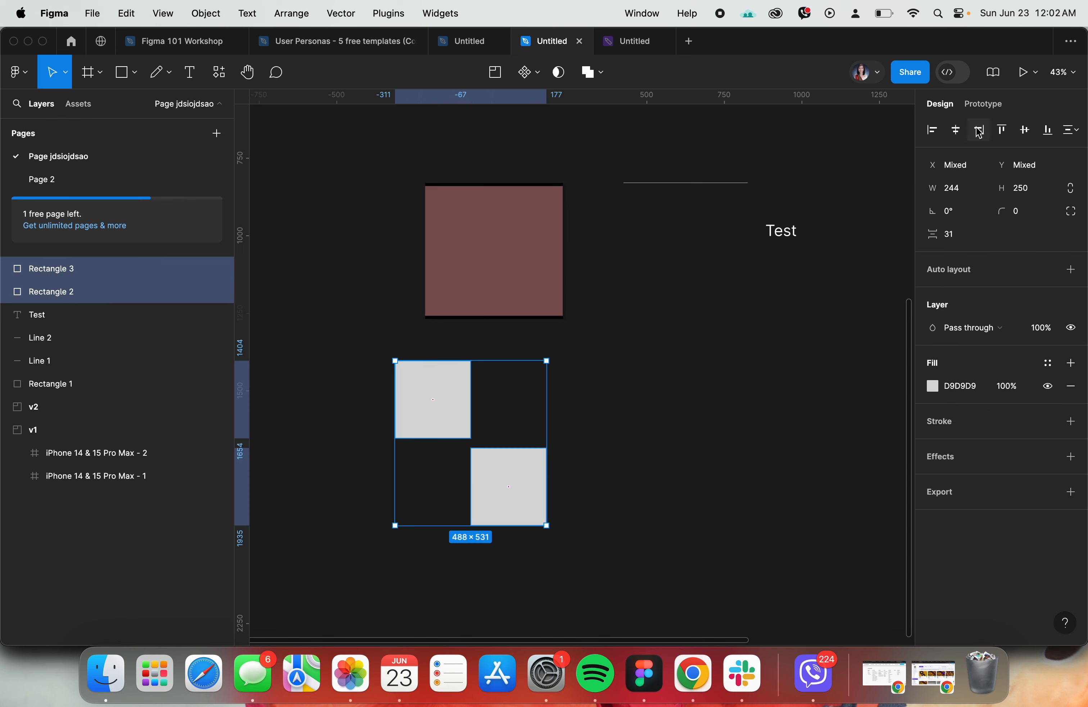
pyautogui.click(933, 133)
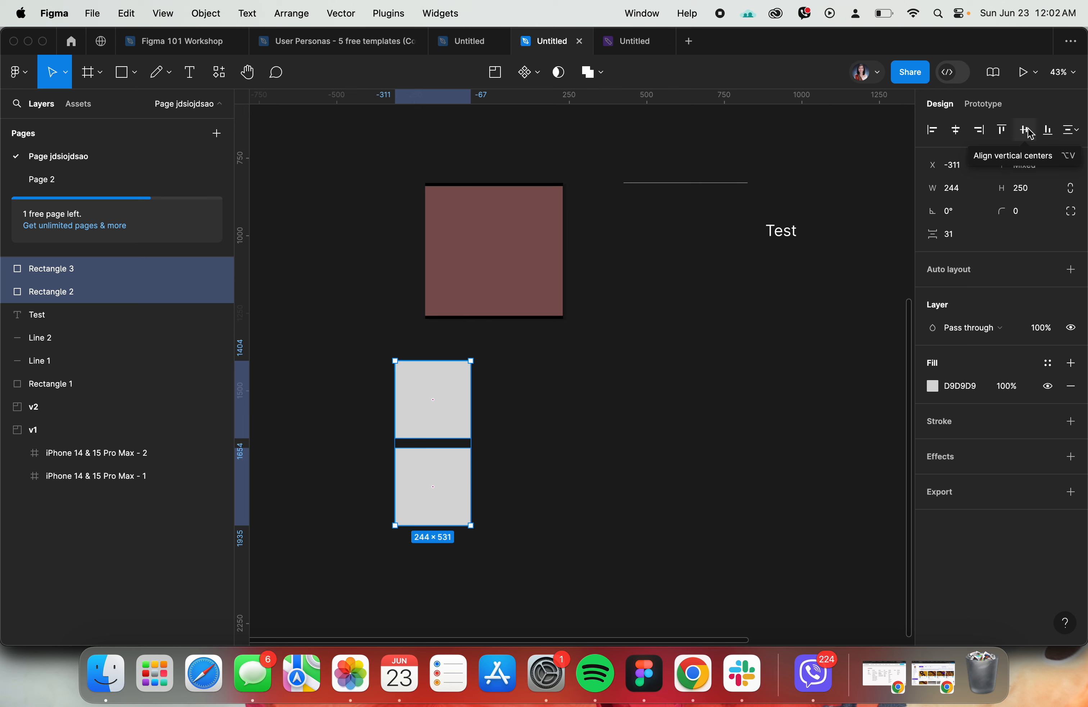
pyautogui.click(1064, 135)
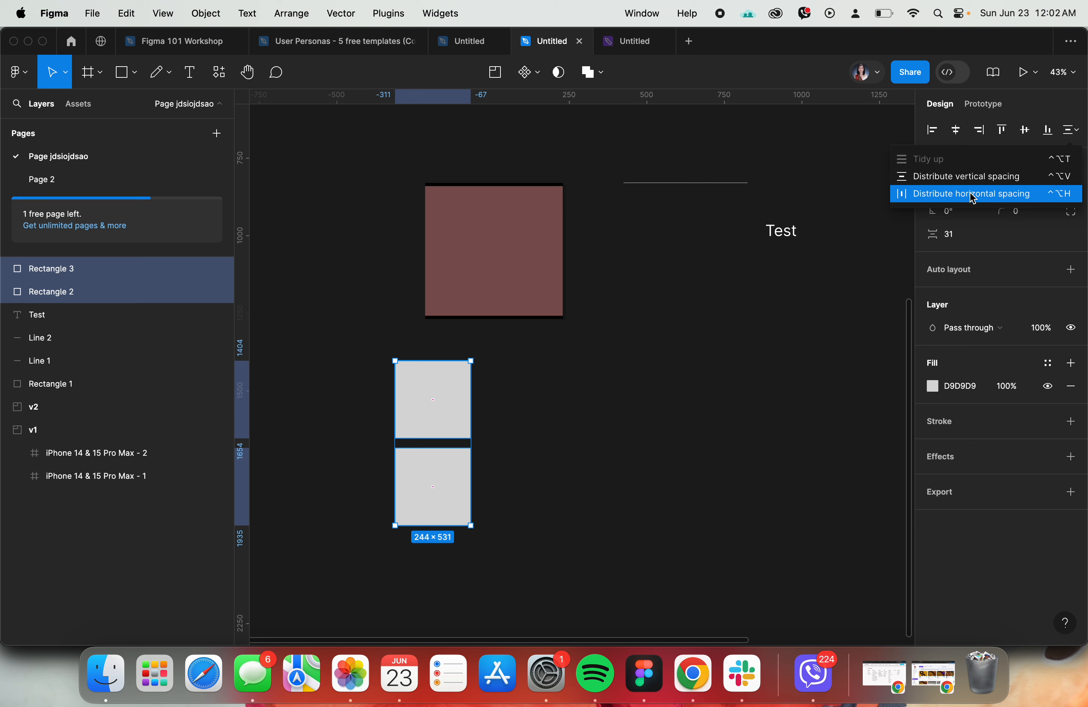
pyautogui.click(689, 400)
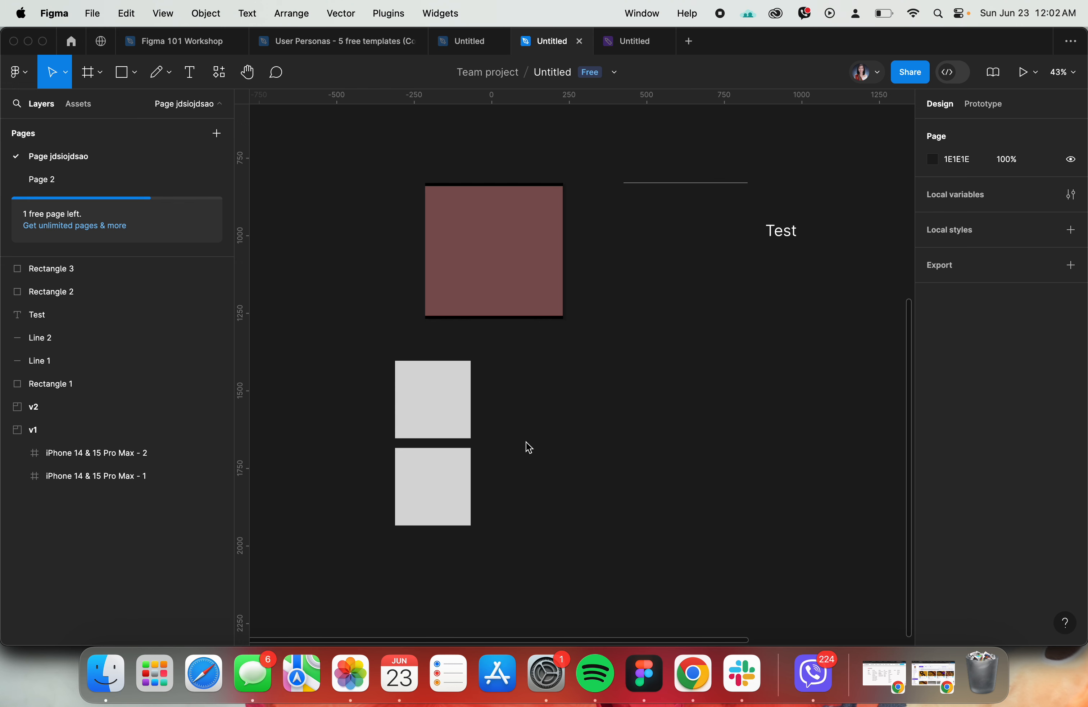
# - Shift the lower grey rectangle out of alignment and place a third copy beneath it with a larger gap
pyautogui.scroll(-3, 444, 442)
pyautogui.moveTo(444, 400); pyautogui.dragTo(461, 499)
pyautogui.click(556, 531)
# - Align the left edges of all three grey rectangles, distribute their vertical spacing evenly, and deselect them
pyautogui.moveTo(556, 532); pyautogui.dragTo(427, 321)
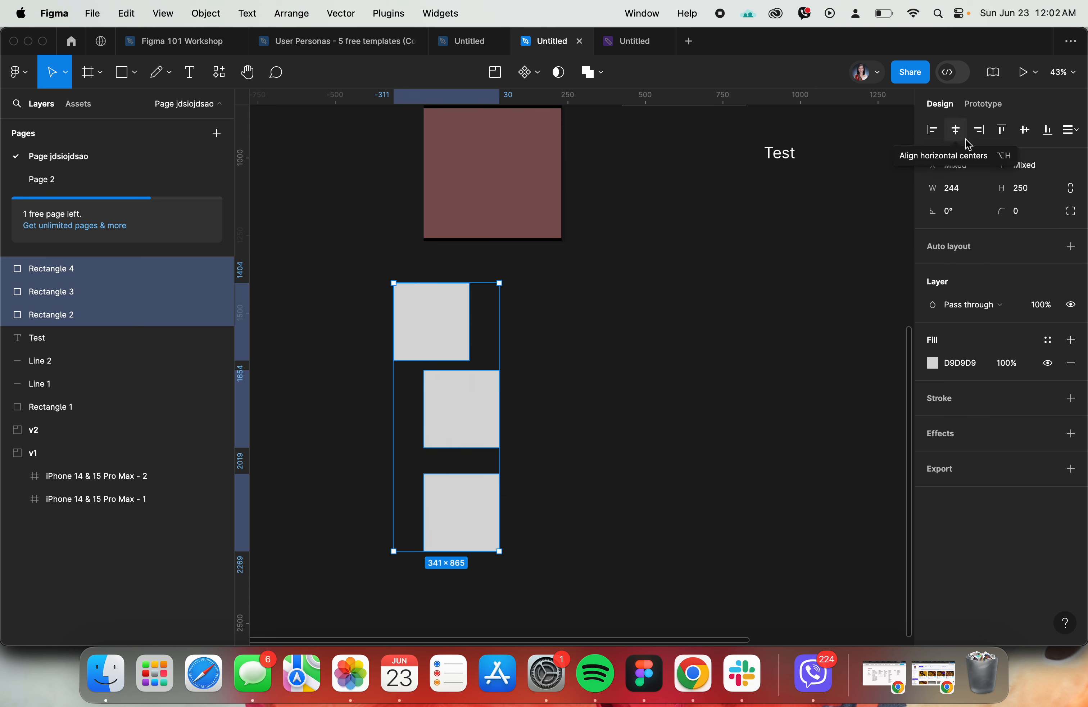
pyautogui.click(940, 138)
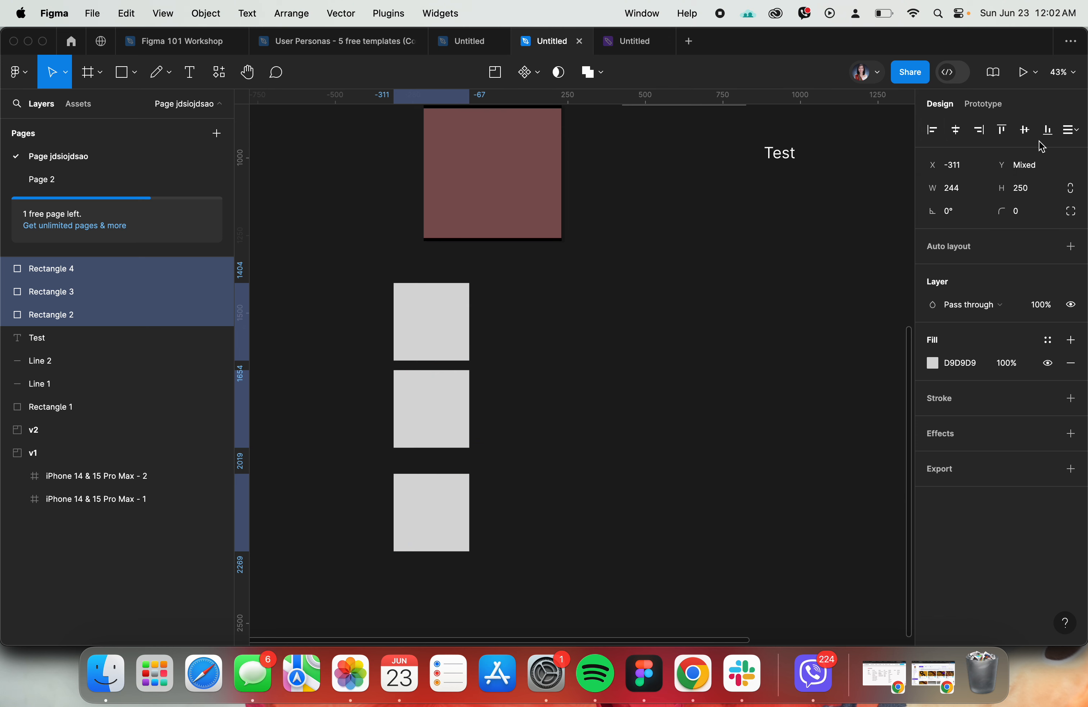
pyautogui.click(1072, 133)
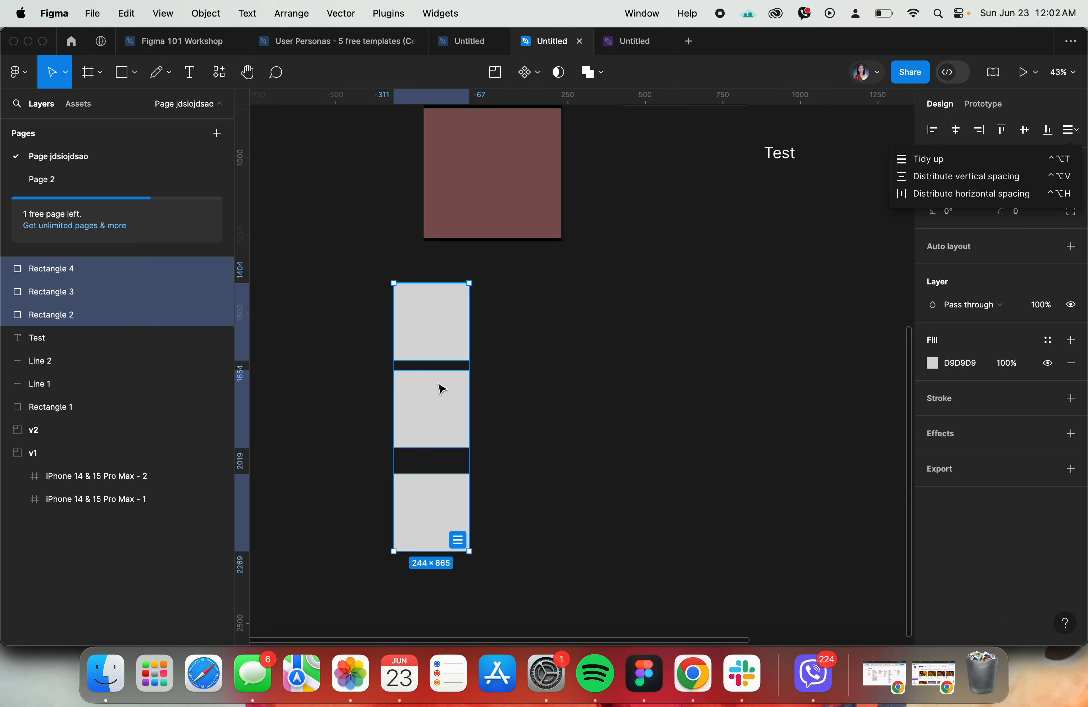
pyautogui.click(940, 176)
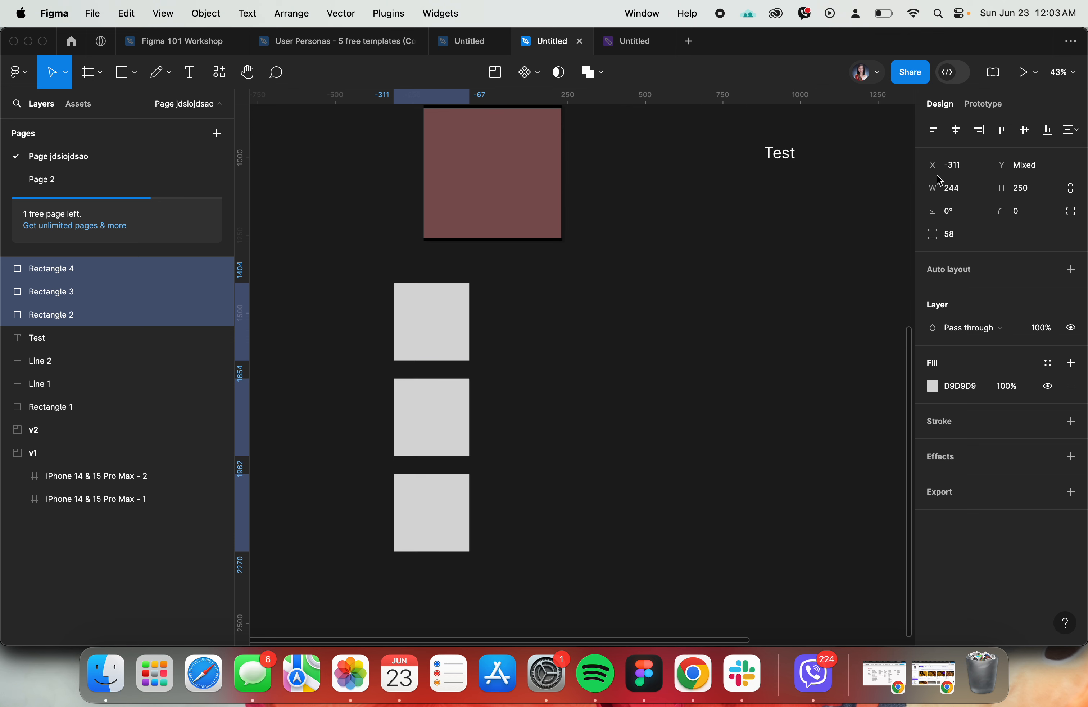
pyautogui.click(510, 436)
# - Measure the distances from the middle grey rectangle to the rectangles around it and clear the selection
pyautogui.scroll(3, 513, 438)
pyautogui.hscroll(-3, 513, 438)
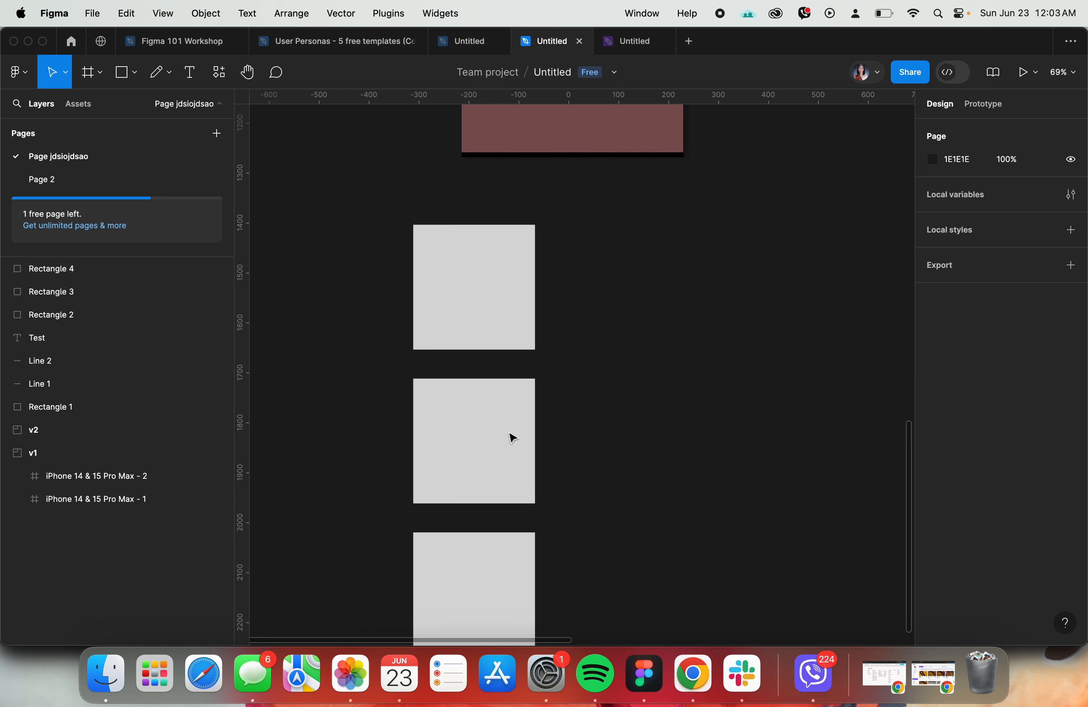
pyautogui.click(510, 438)
pyautogui.press('alt')
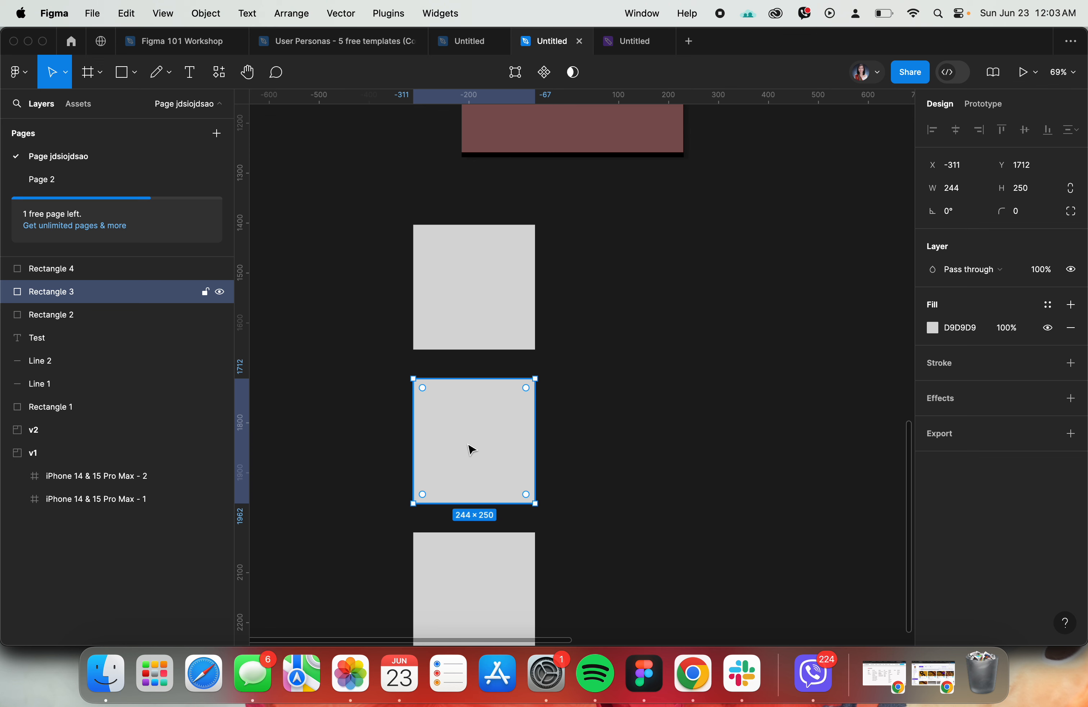
pyautogui.scroll(-1, 472, 449)
pyautogui.click(629, 427)
pyautogui.scroll(-2, 666, 482)
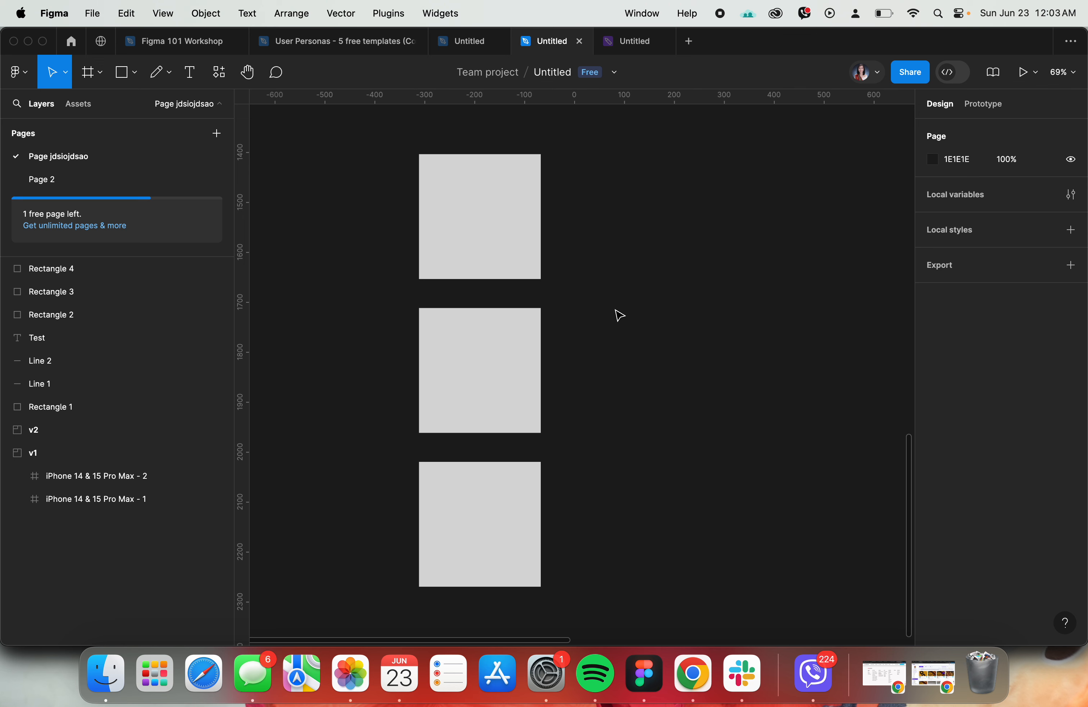
# - Measure the vertical gap from the top grey rectangle to the middle one and clear the selection
pyautogui.click(527, 276)
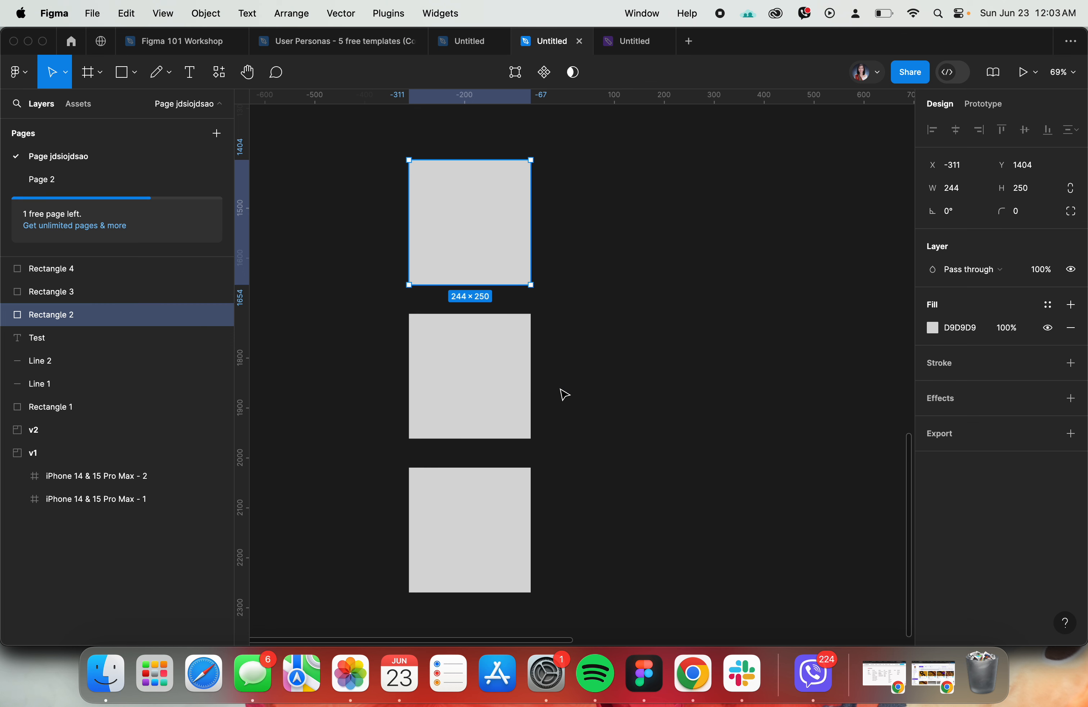
pyautogui.click(357, 236)
pyautogui.click(514, 257)
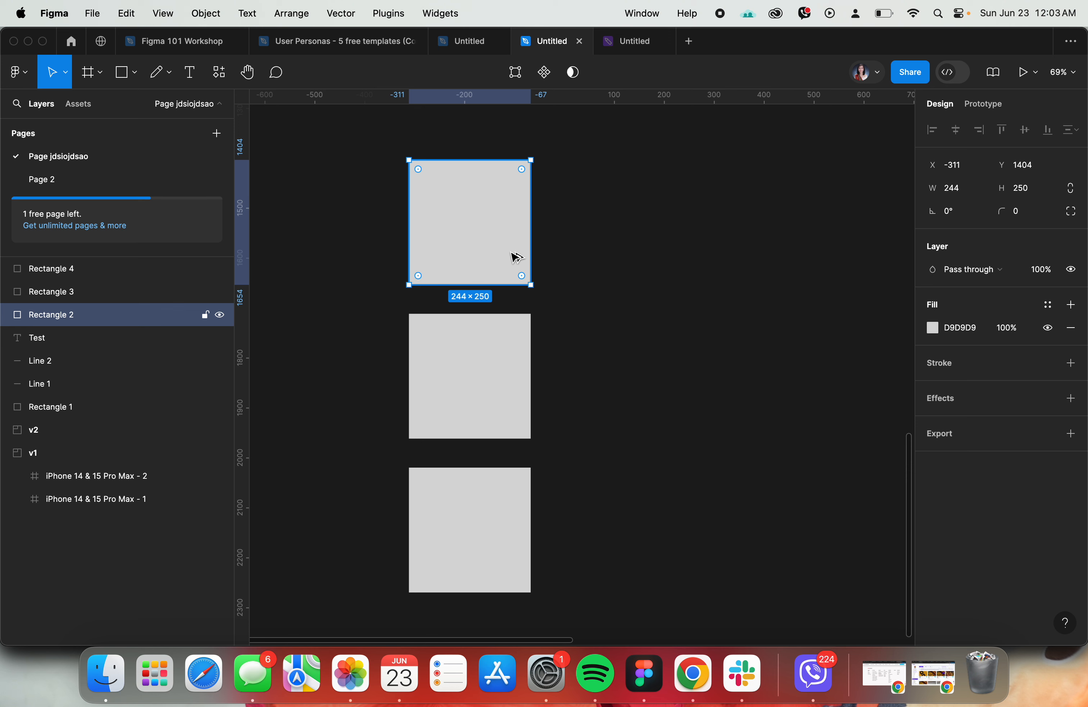
pyautogui.press('alt')
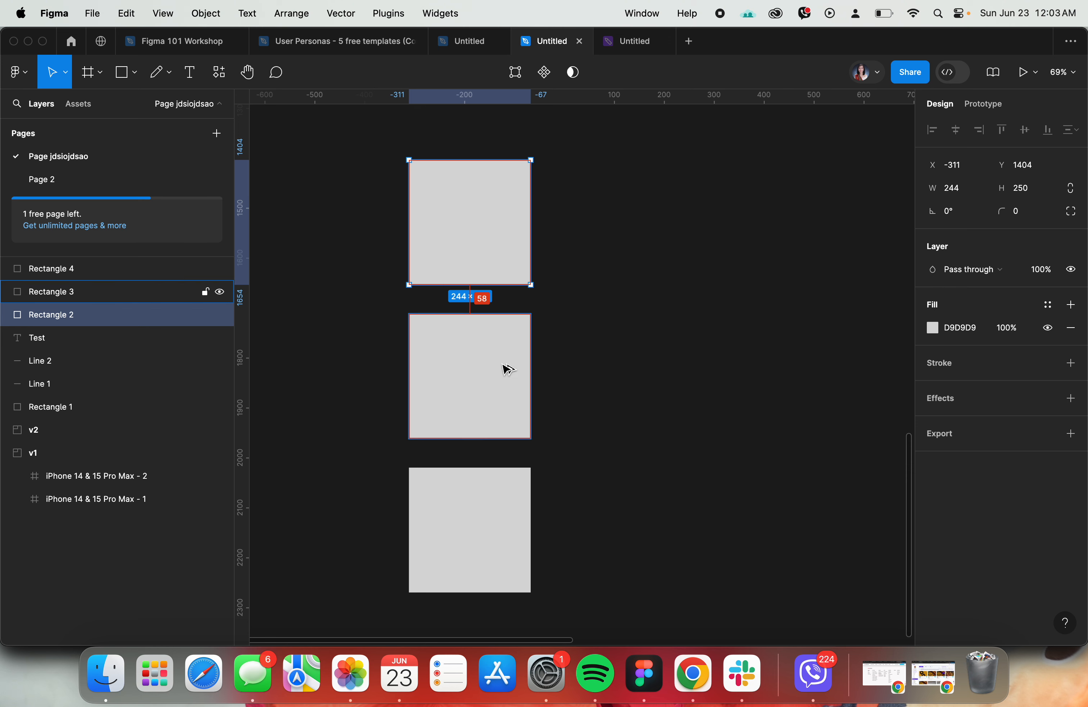
pyautogui.press('Escape')
# - Measure the spacing again starting from the middle grey rectangle towards the top one, and deselect it
pyautogui.click(434, 392)
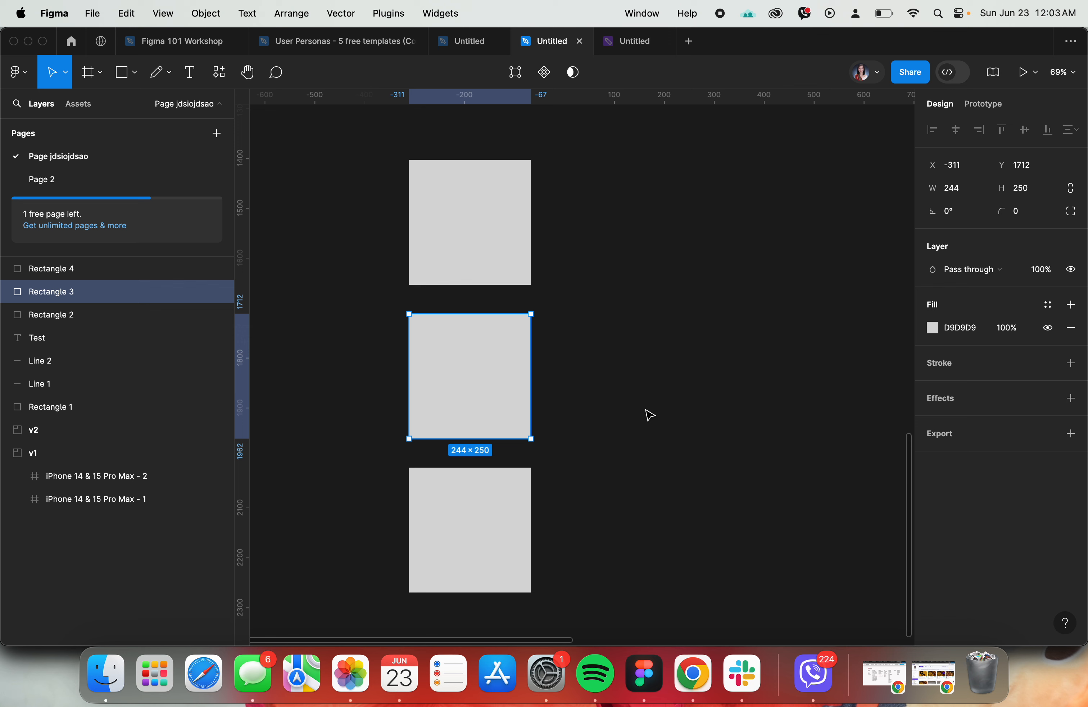
pyautogui.press('alt')
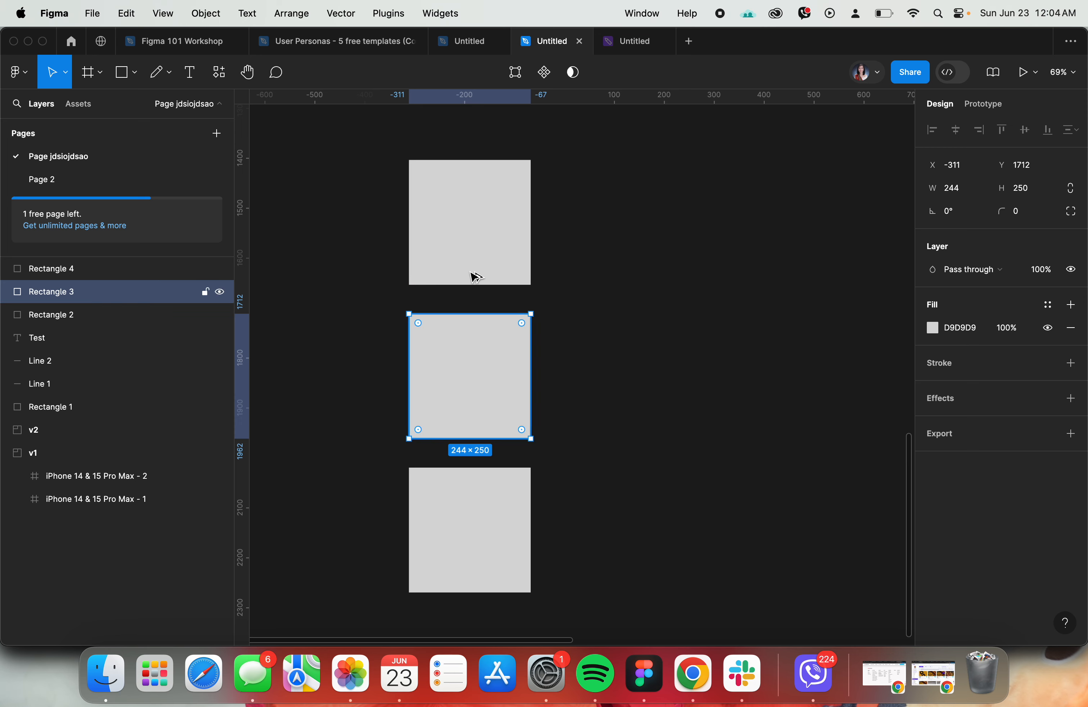
pyautogui.click(566, 348)
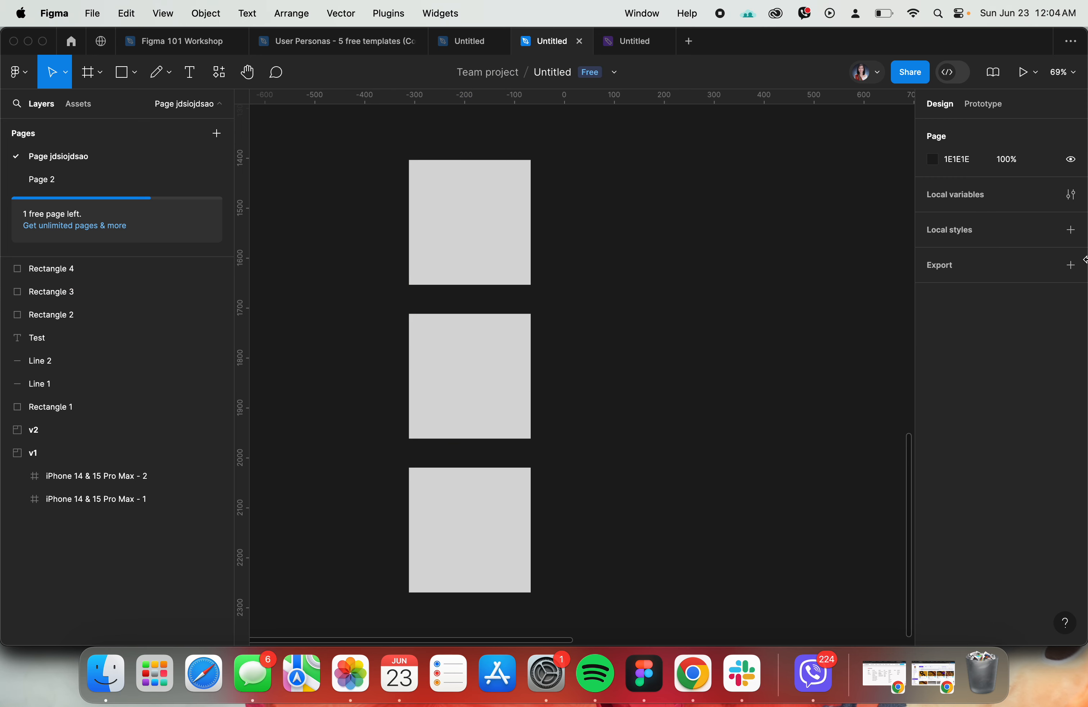
# - Check the remaining topics in the workshop agenda, return to the practice file, and show the available resources
pyautogui.click(150, 42)
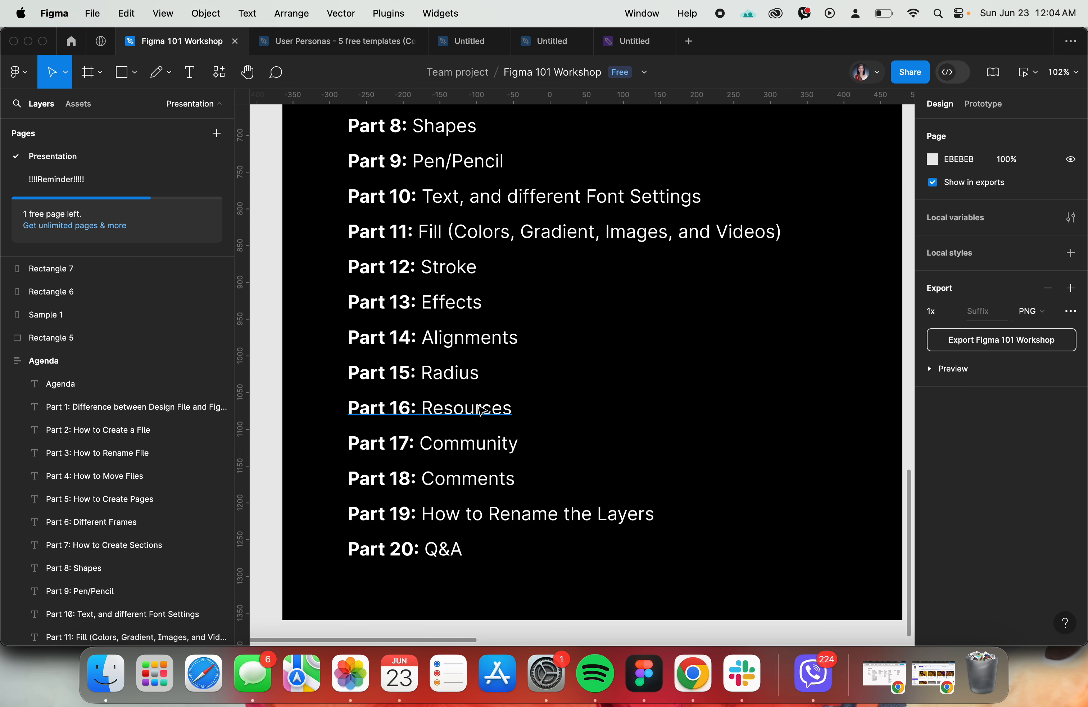
pyautogui.click(557, 45)
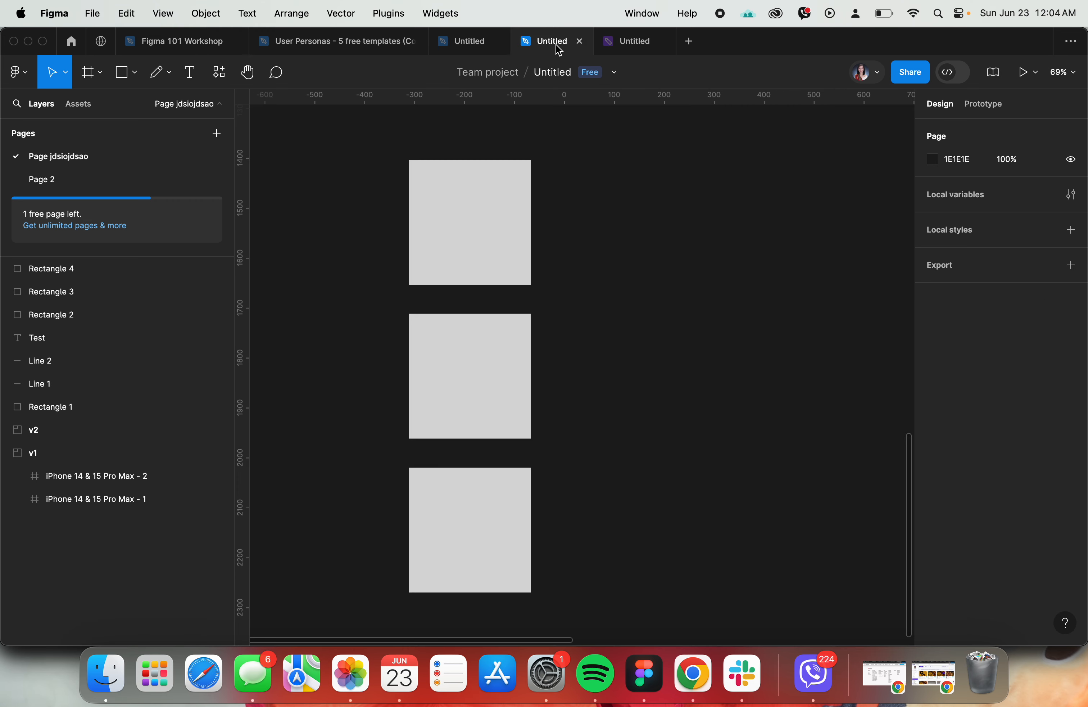
pyautogui.click(219, 75)
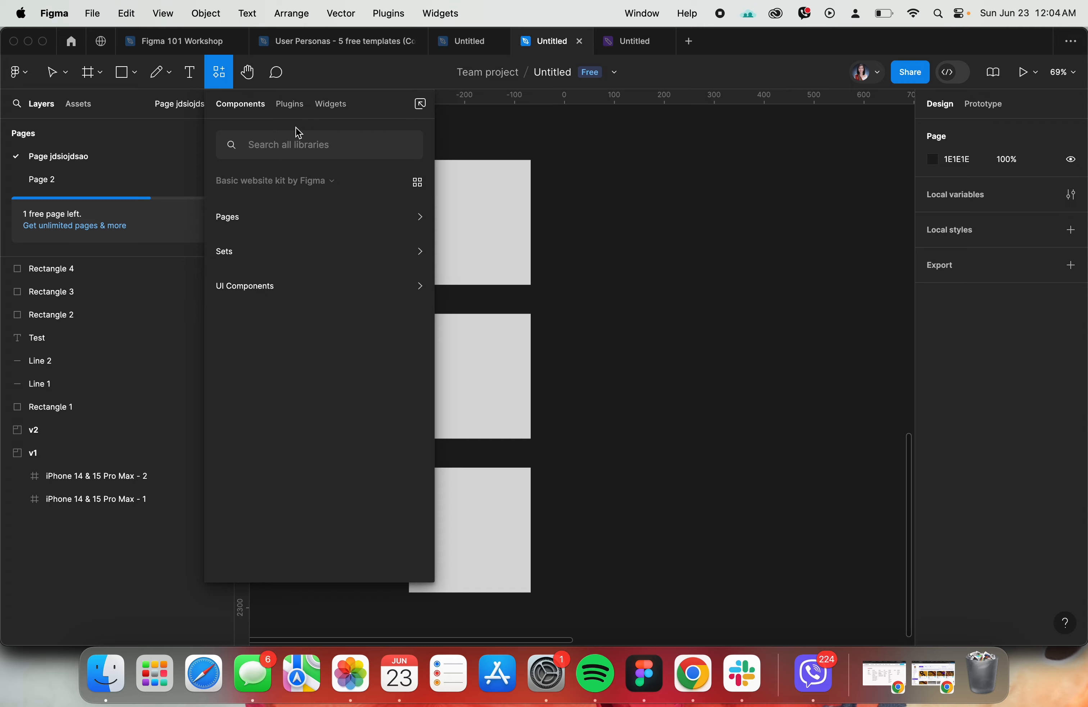
# - Switch to Chrome, look through the weekly activities in the course outline, and return to Figma
pyautogui.press('super+Tab')
pyautogui.scroll(-5, 136, 371)
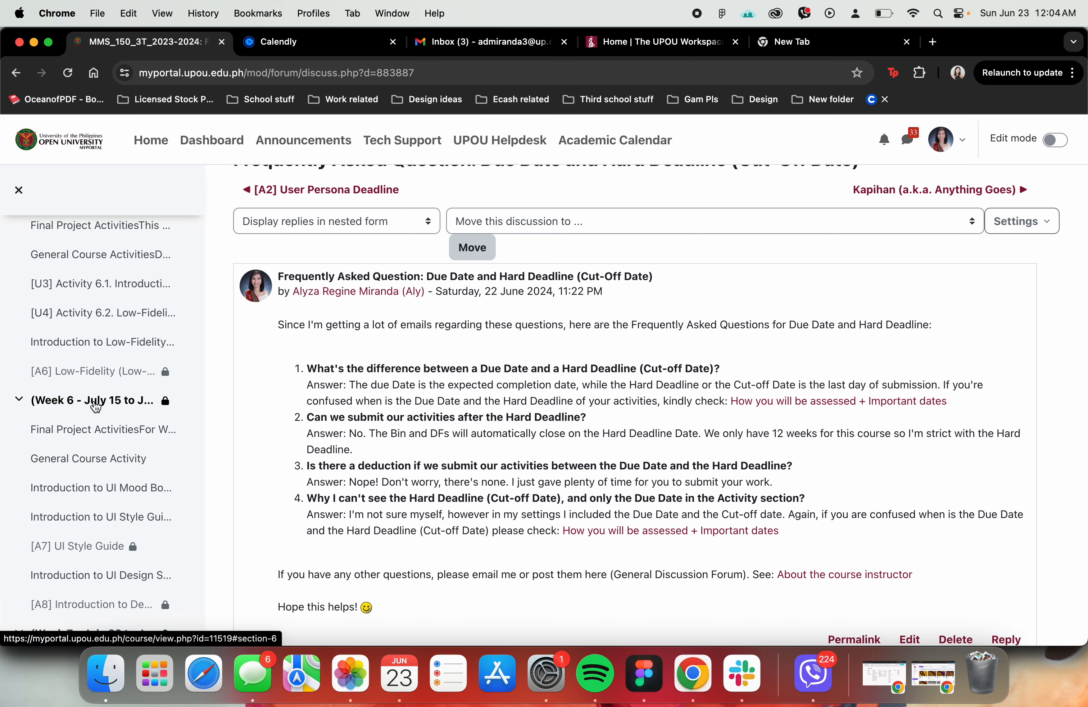
pyautogui.press('super+Tab')
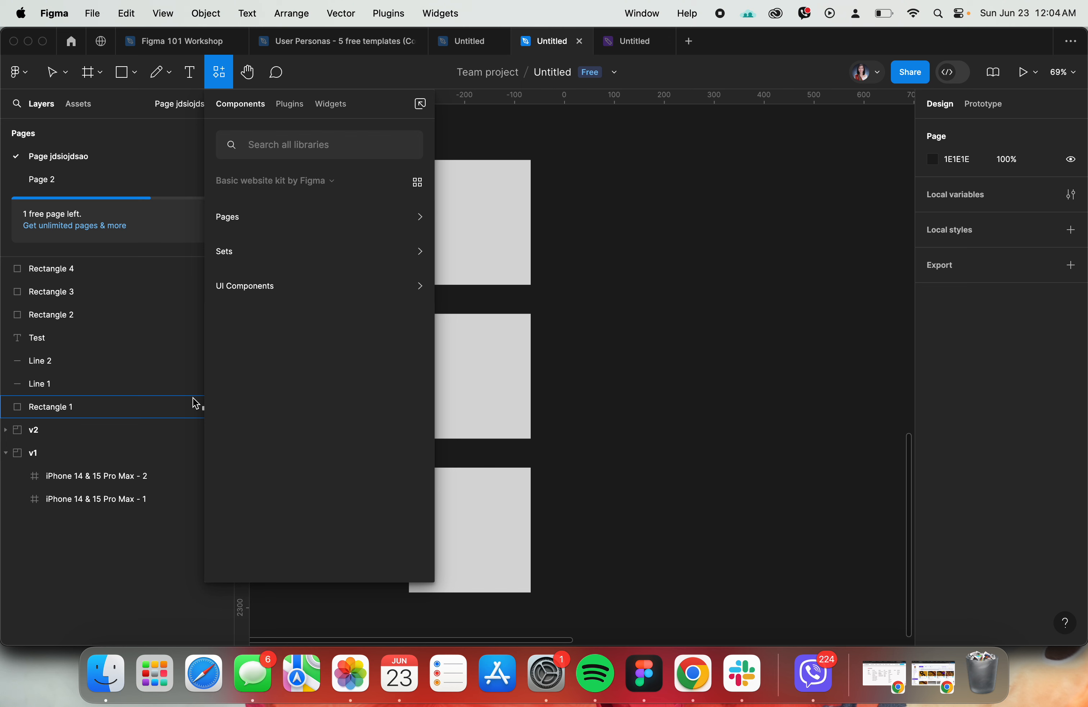
# - Browse the recent and Community plugins in the resources
pyautogui.click(287, 106)
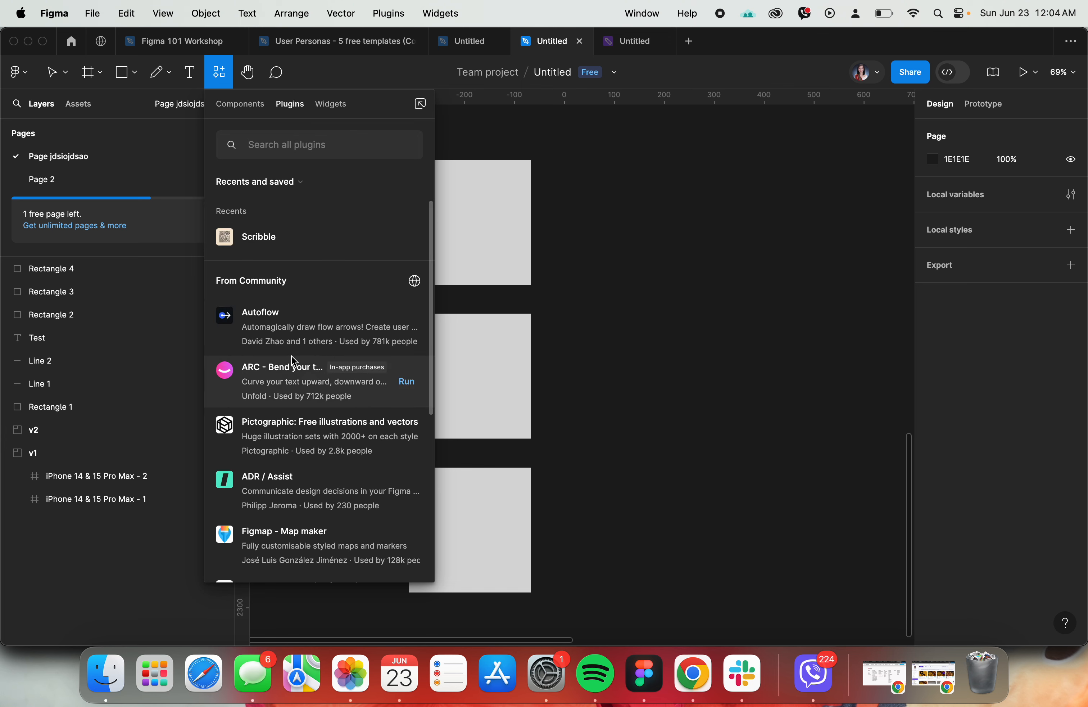
pyautogui.scroll(-3, 302, 343)
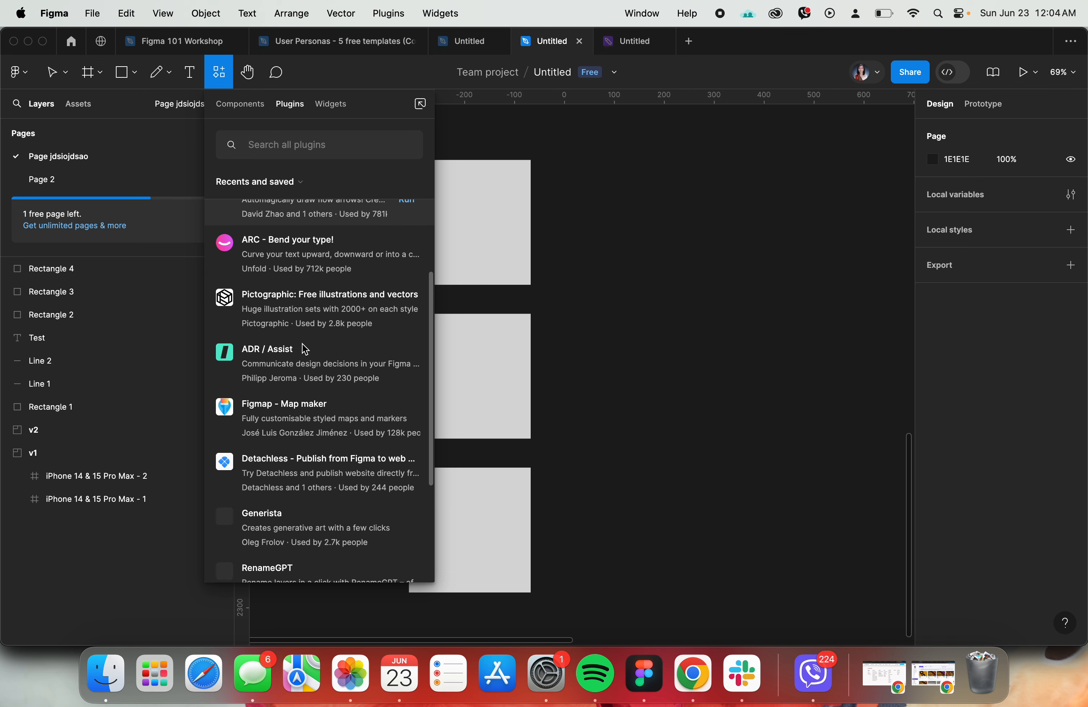
pyautogui.scroll(-4, 305, 349)
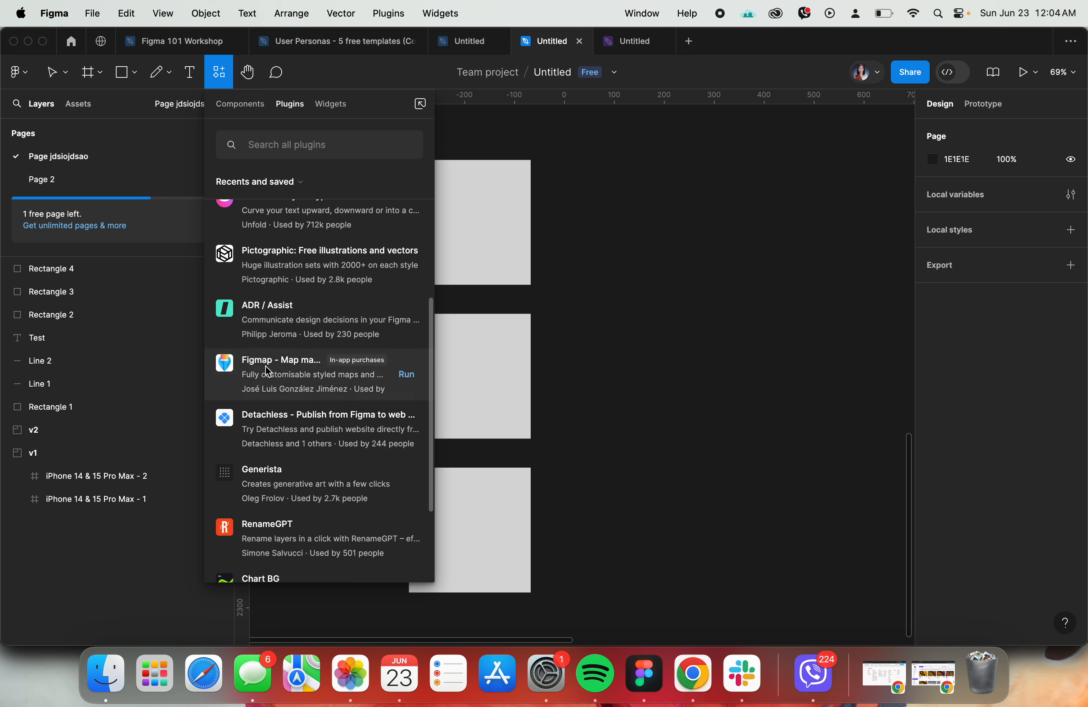
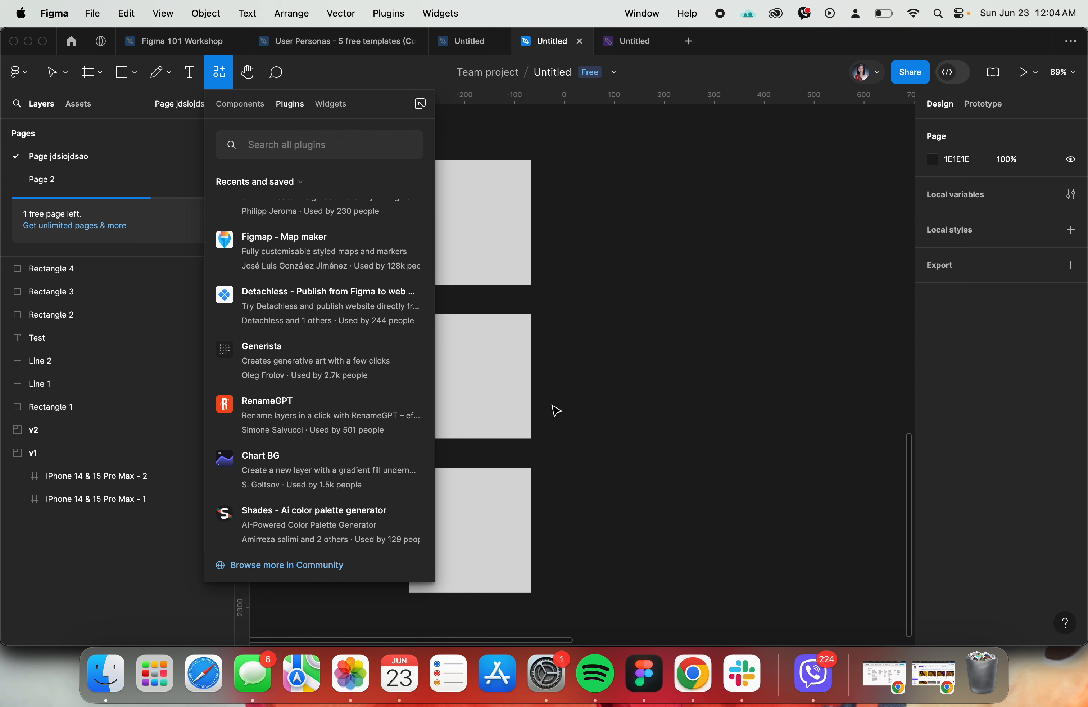
# - Close the resources and search the Figma Community for "icons"
pyautogui.click(662, 361)
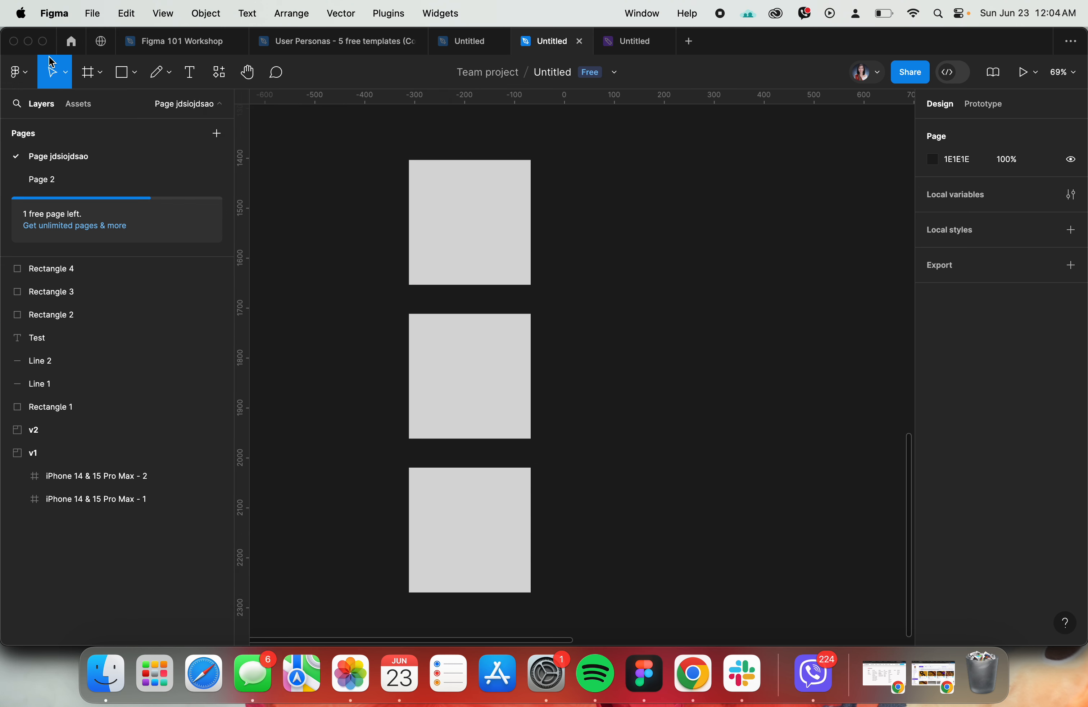
pyautogui.click(100, 41)
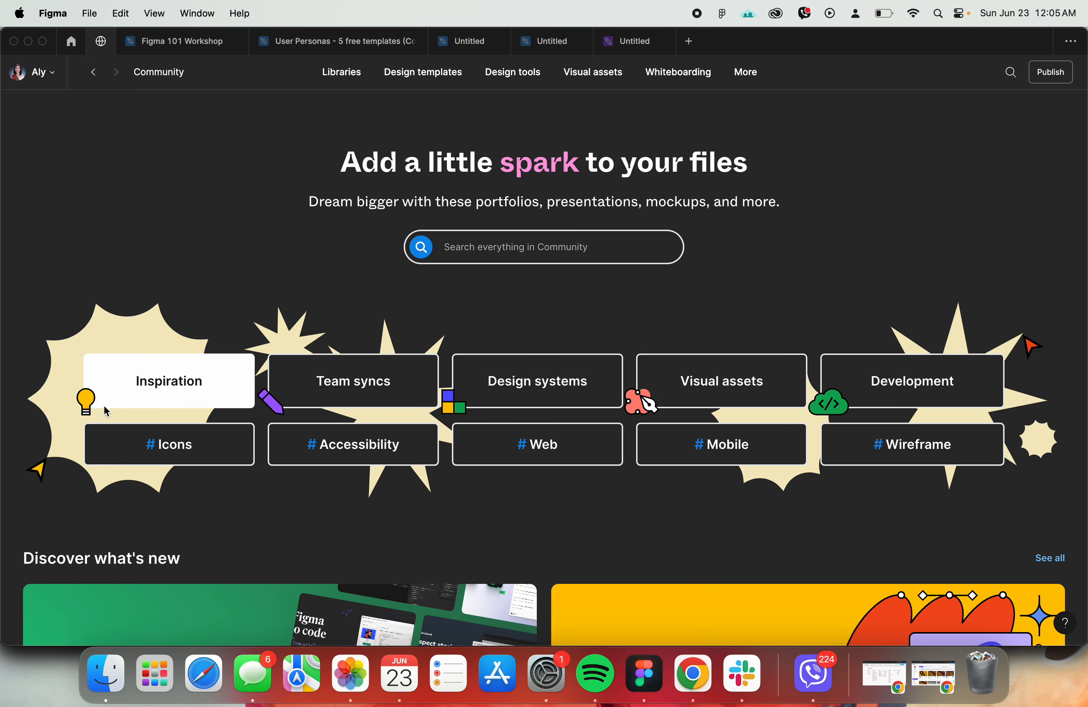
pyautogui.click(523, 239)
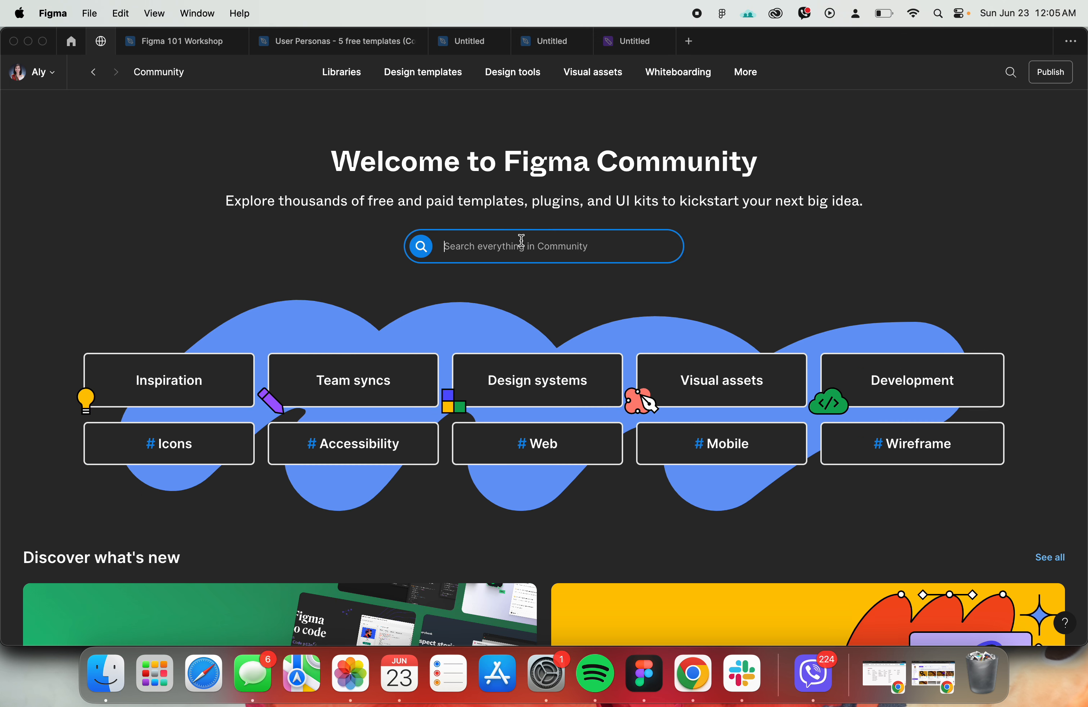
pyautogui.write('icons')
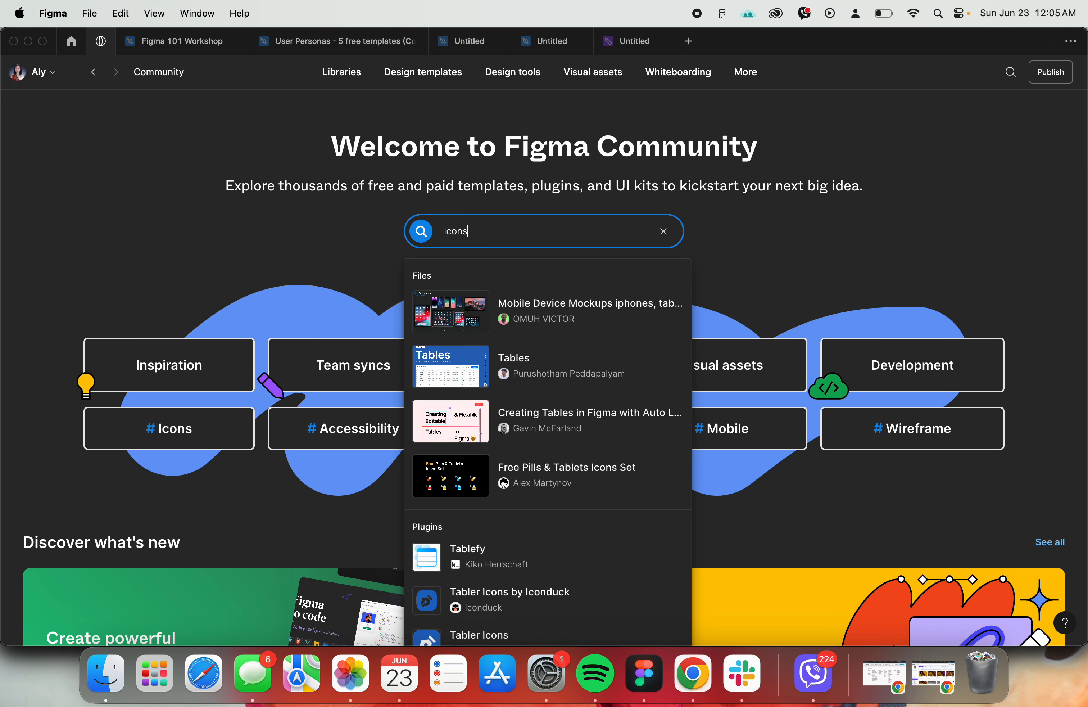
pyautogui.press('Return')
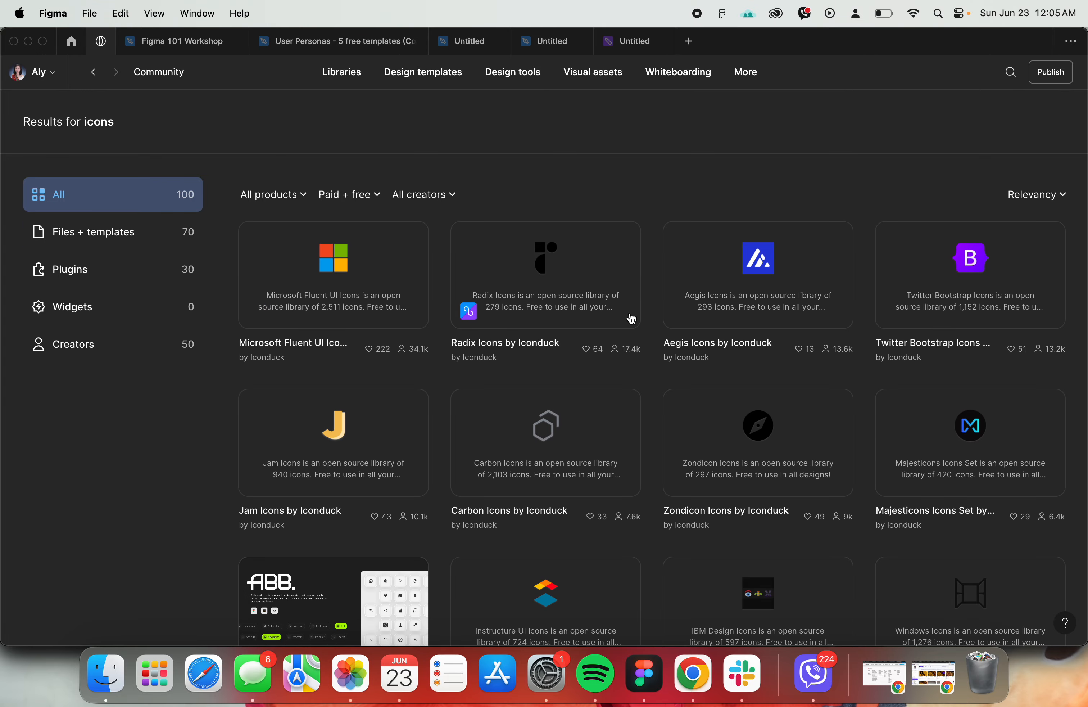
# - Browse the icon sets in the Community search results and return to the practice file
pyautogui.scroll(-5, 444, 377)
pyautogui.scroll(-3, 906, 406)
pyautogui.scroll(5, 615, 272)
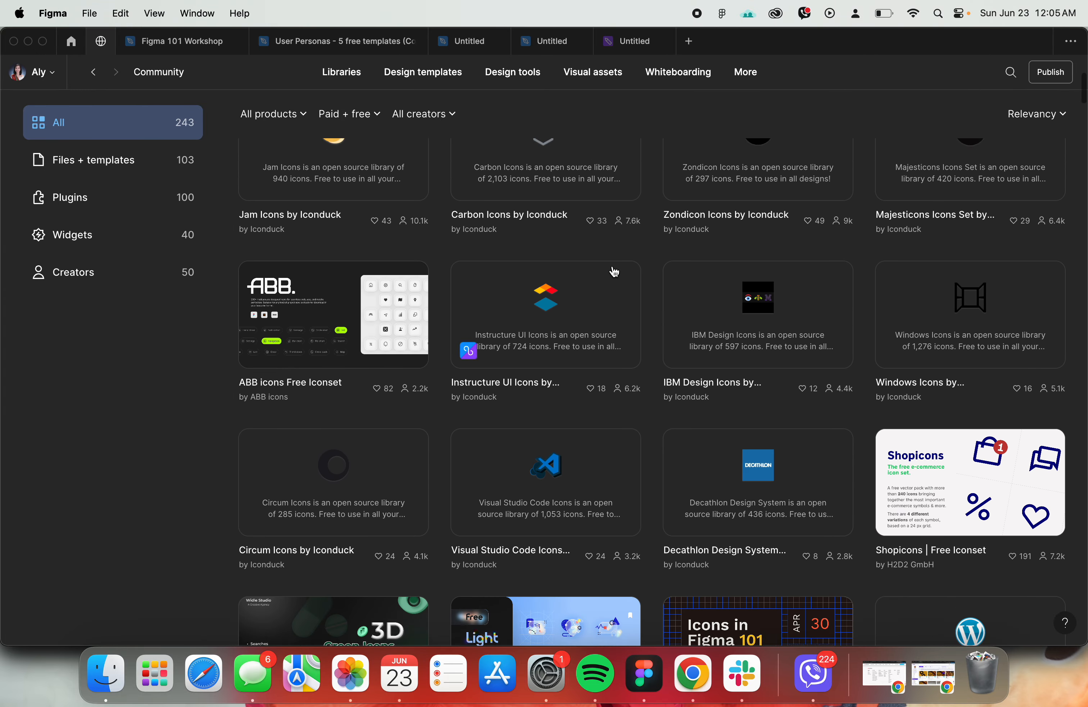
pyautogui.scroll(-10, 315, 491)
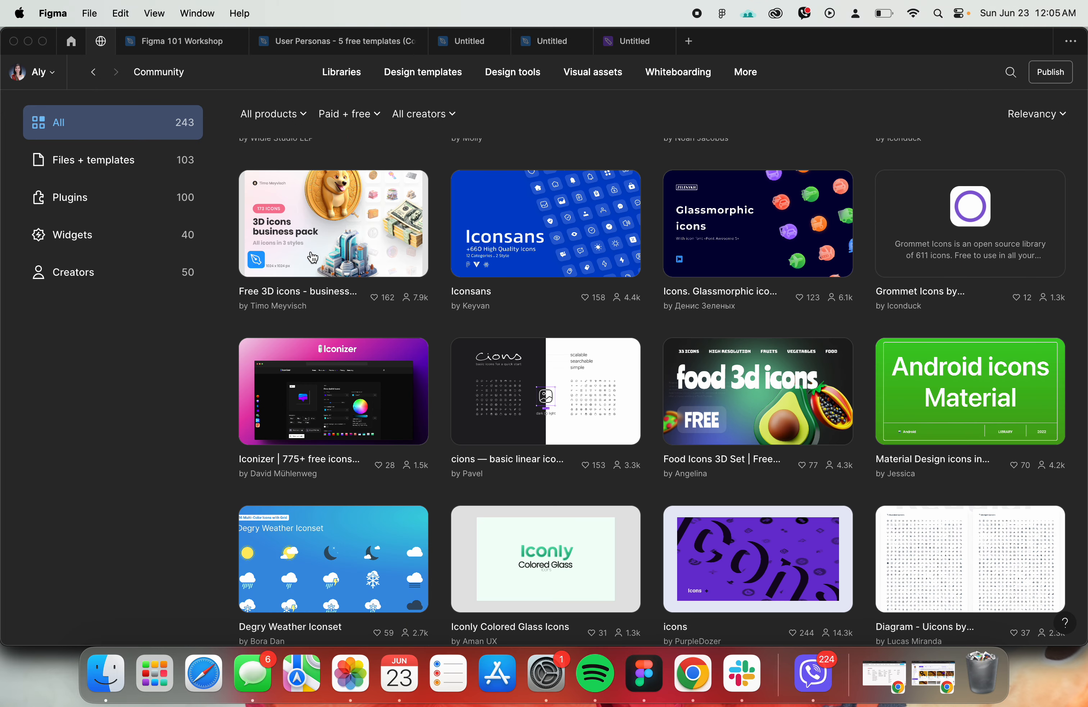
pyautogui.click(556, 48)
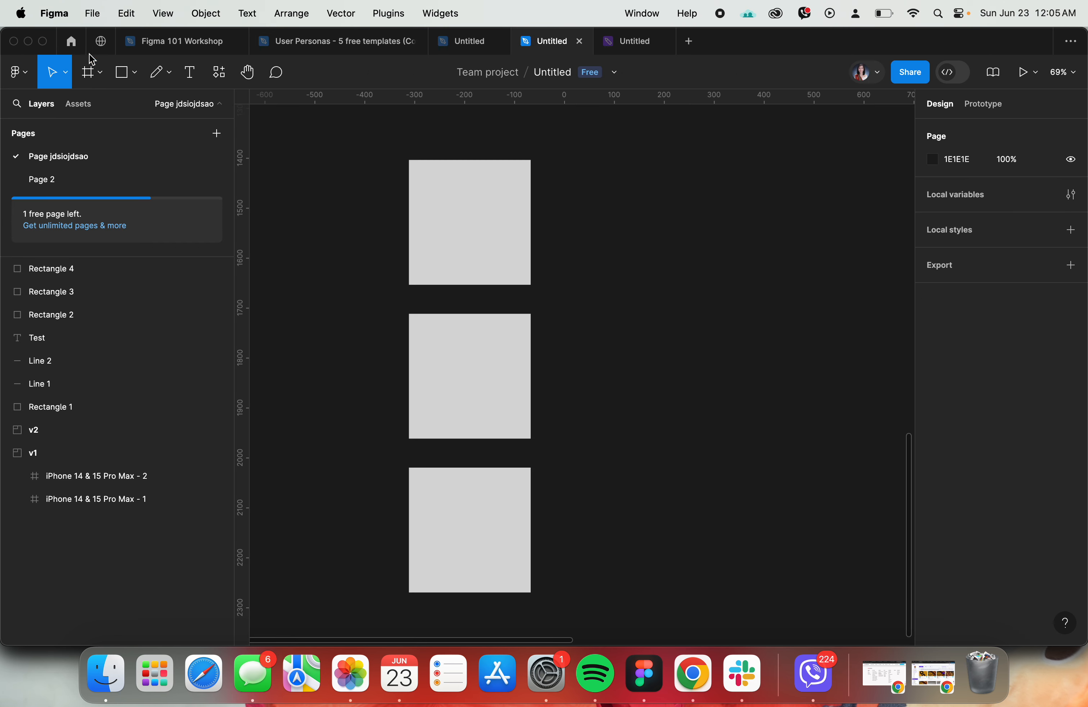
# - Check the remaining topics in the Figma 101 Workshop agenda and return to the practice file with the grey rectangles
pyautogui.click(147, 44)
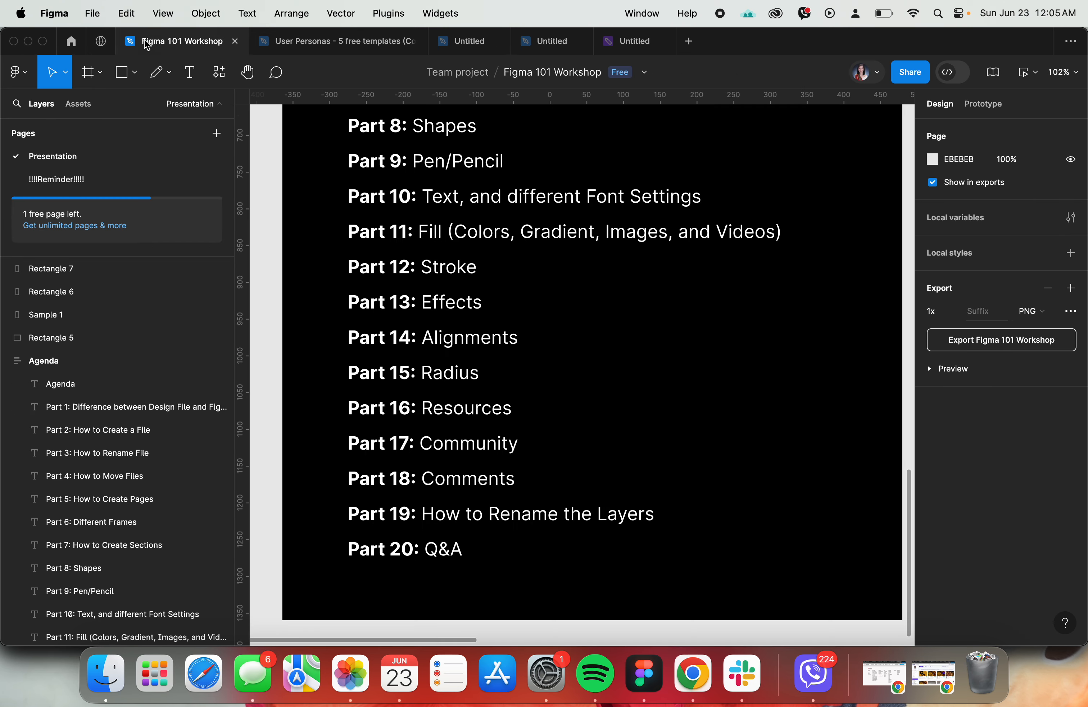
pyautogui.click(642, 315)
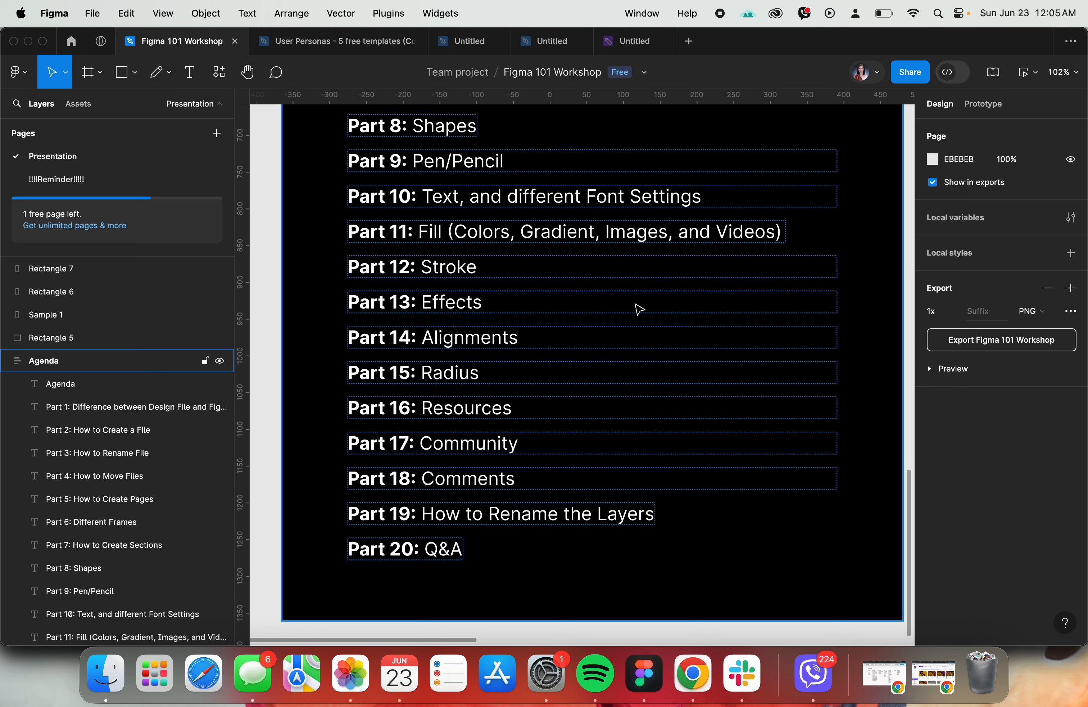
pyautogui.scroll(-2, 640, 309)
pyautogui.click(544, 41)
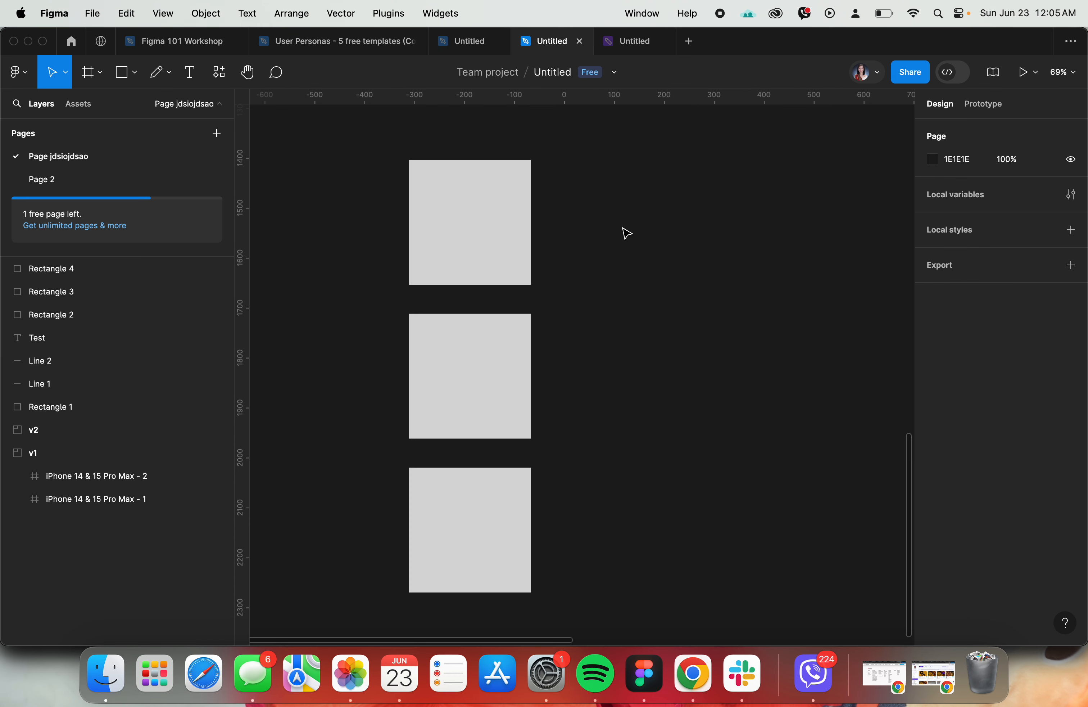
pyautogui.click(522, 249)
# - Post the comment "I don't like this" near the upper edge of the top grey rectangle
pyautogui.click(276, 76)
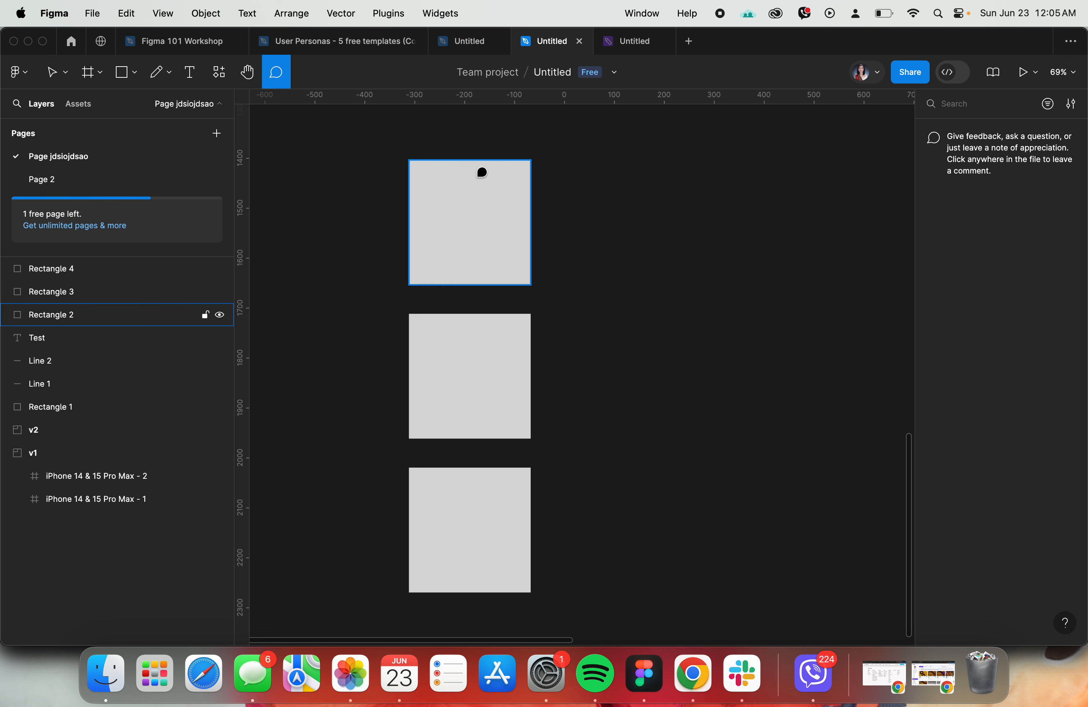
pyautogui.scroll(2, 482, 172)
pyautogui.click(480, 205)
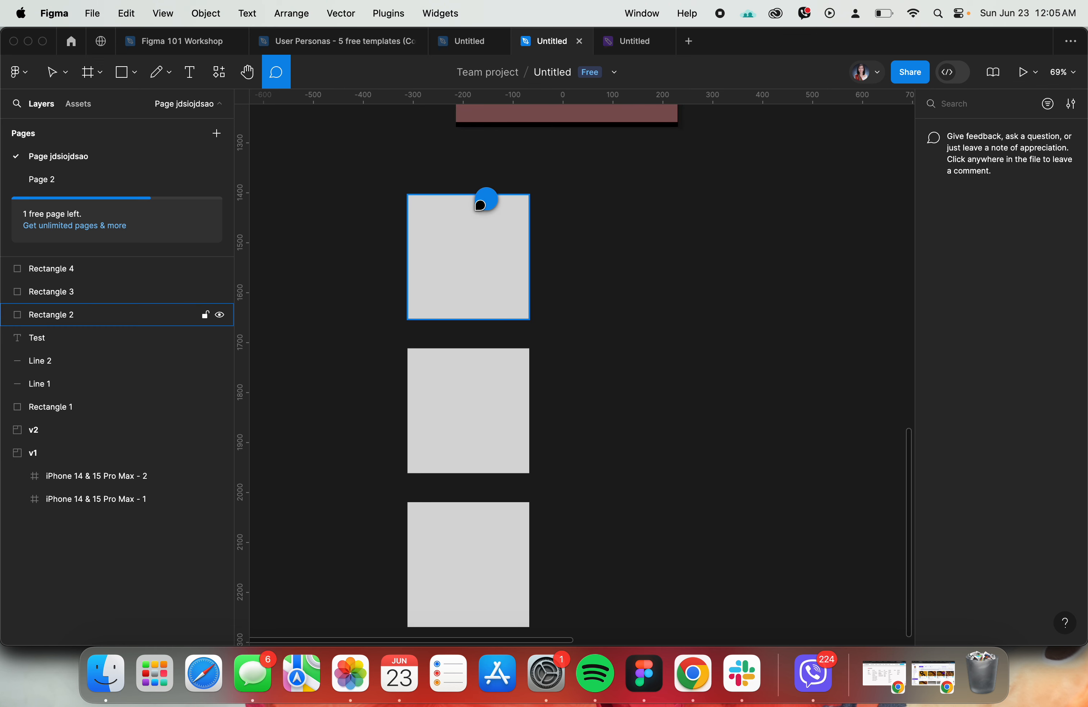
pyautogui.write("I don't like this")
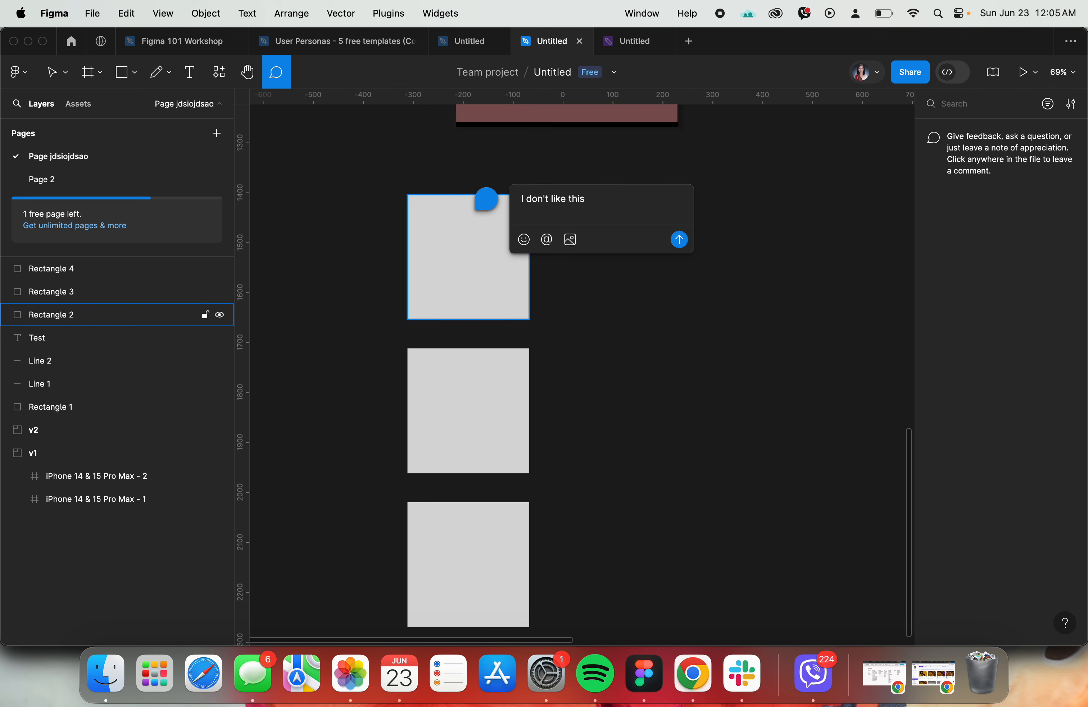
pyautogui.press('Return')
# - Examine the edit, resolve and thread options of the posted comment, and close its thread
pyautogui.click(511, 193)
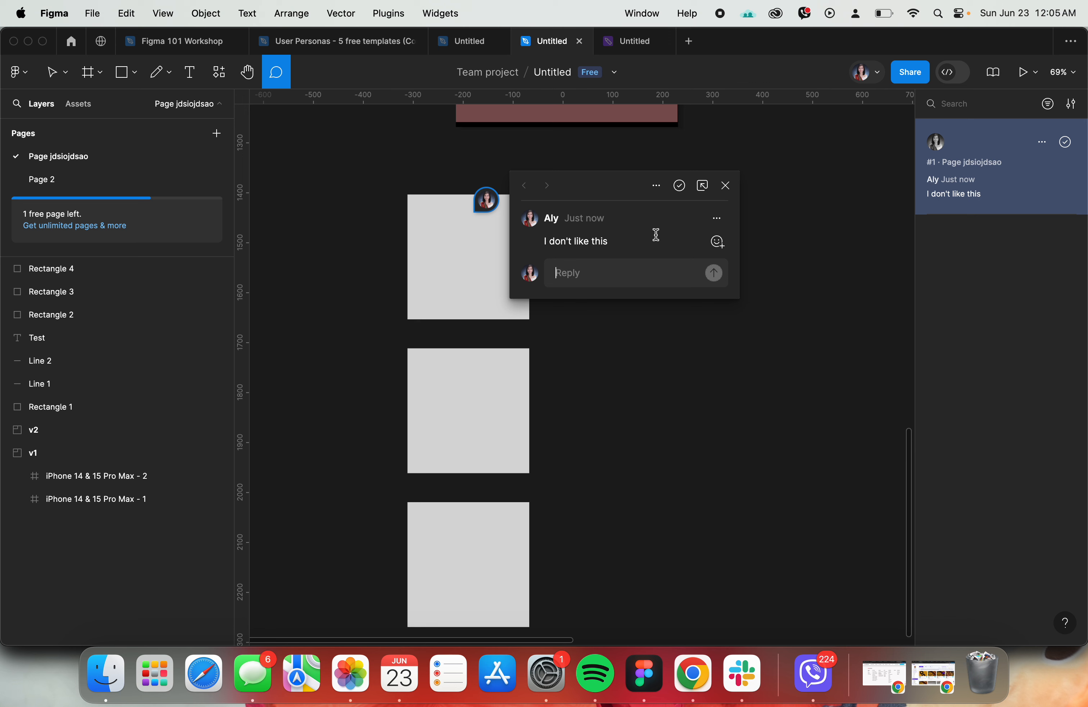
pyautogui.click(726, 224)
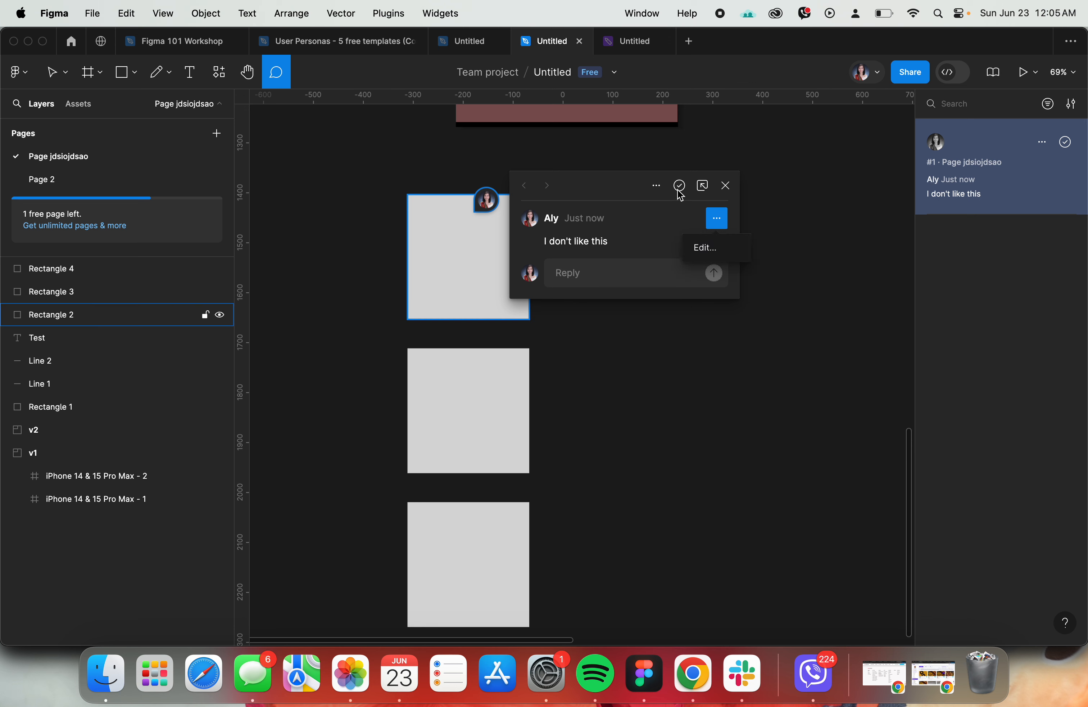
pyautogui.click(557, 212)
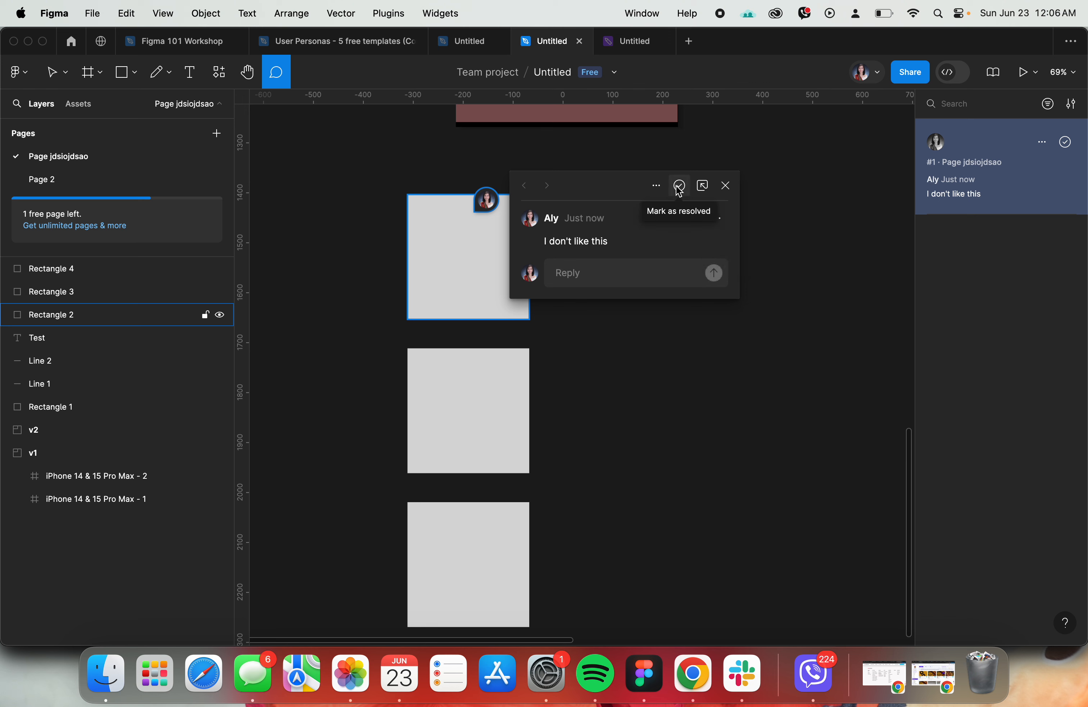
pyautogui.click(657, 185)
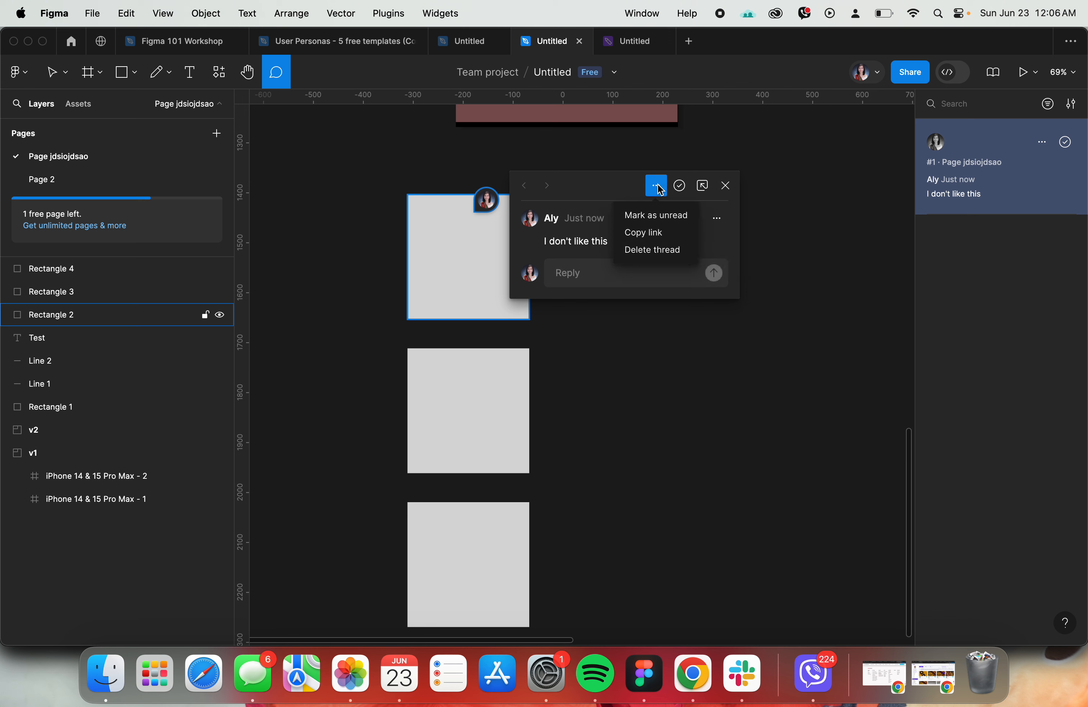
pyautogui.click(758, 317)
pyautogui.click(756, 325)
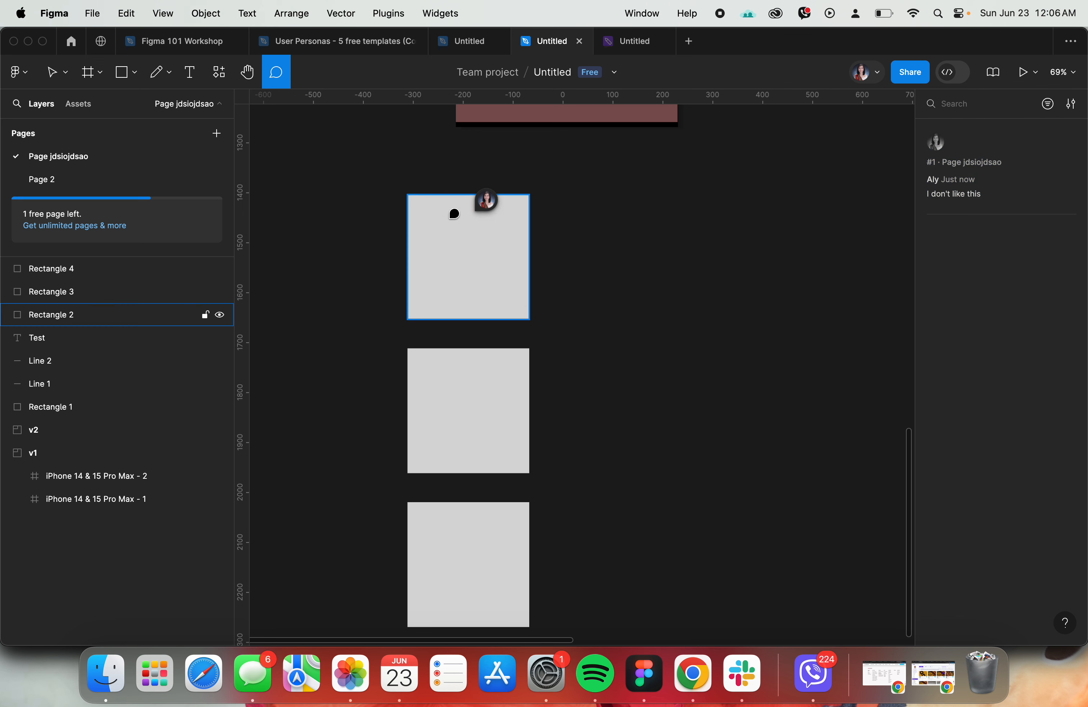
pyautogui.click(515, 256)
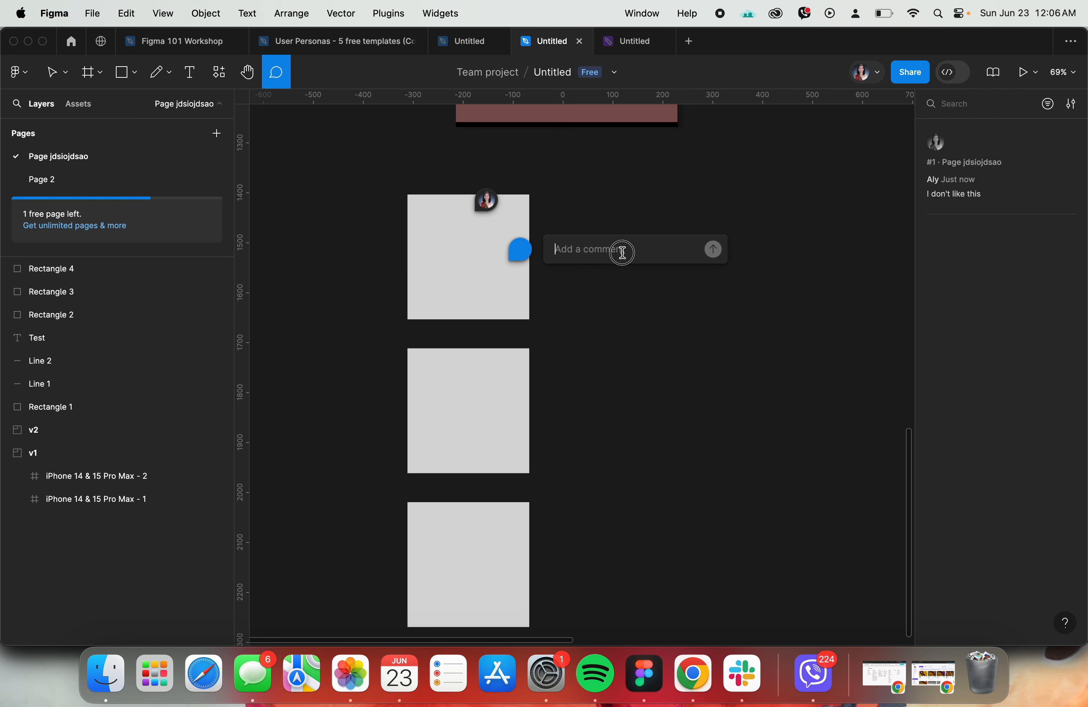
pyautogui.write('sdsa')
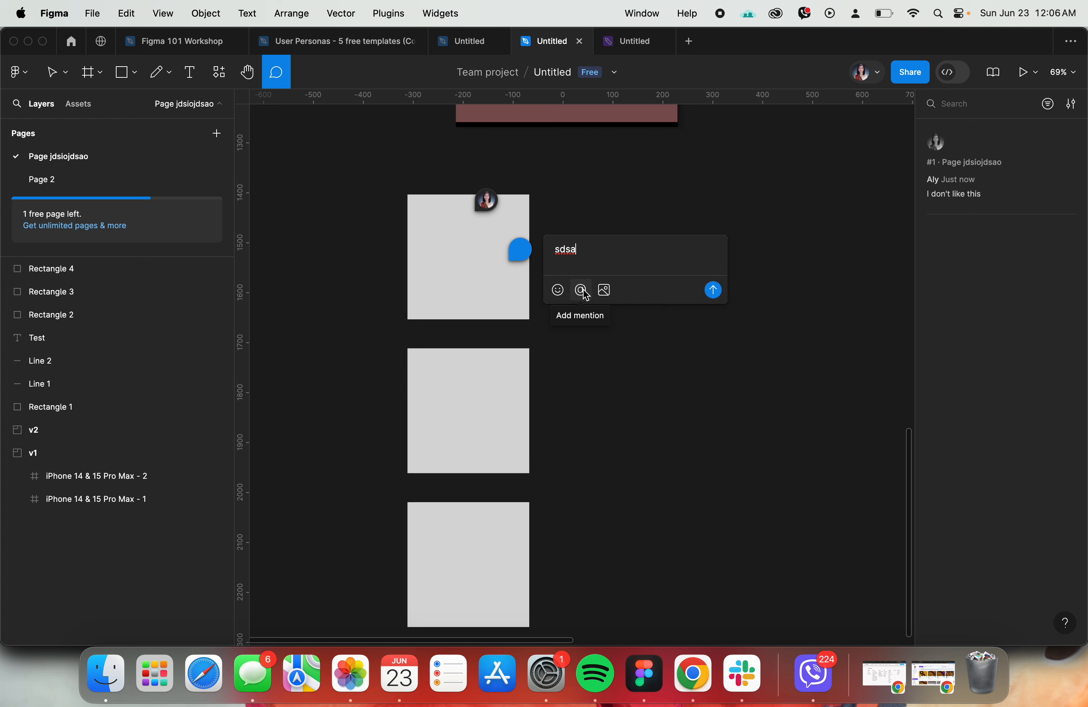
pyautogui.press('Escape')
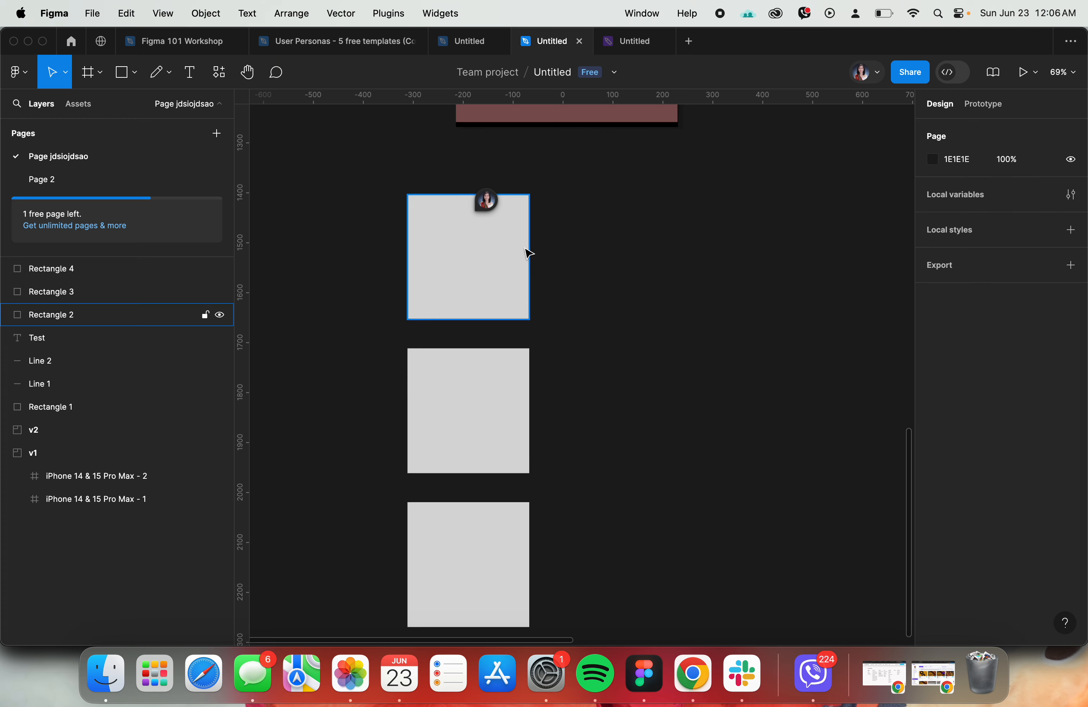
# - Check the next agenda topic and, back in the practice file, rename the Rectangle 4 layer as Random Test
pyautogui.click(155, 42)
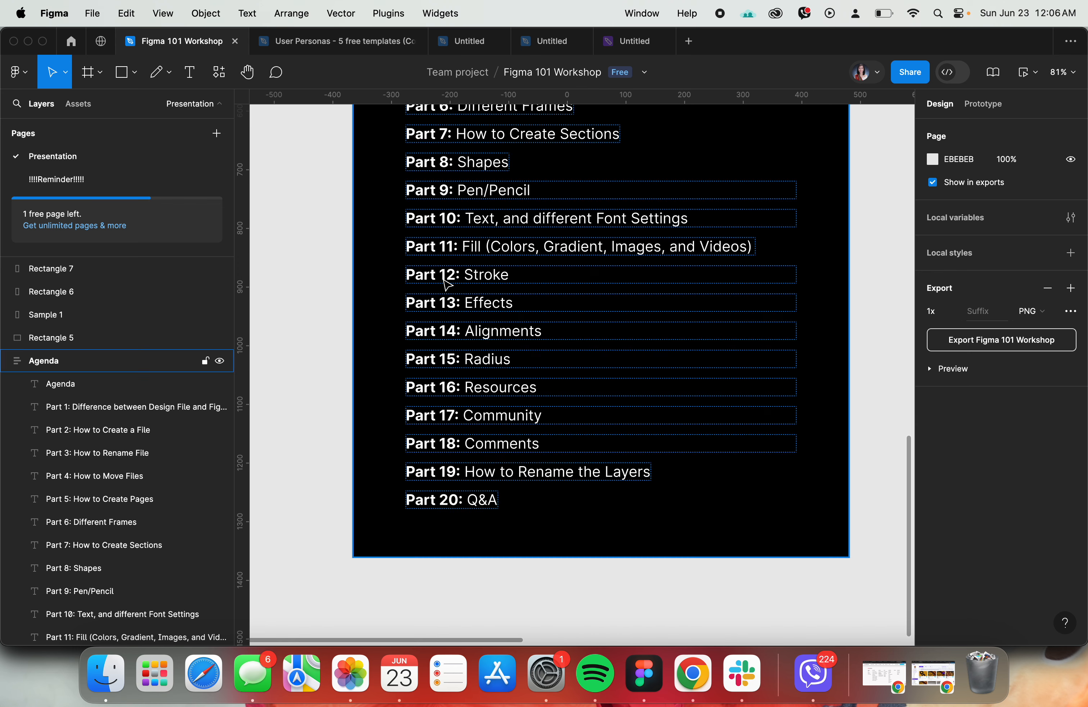
pyautogui.click(532, 52)
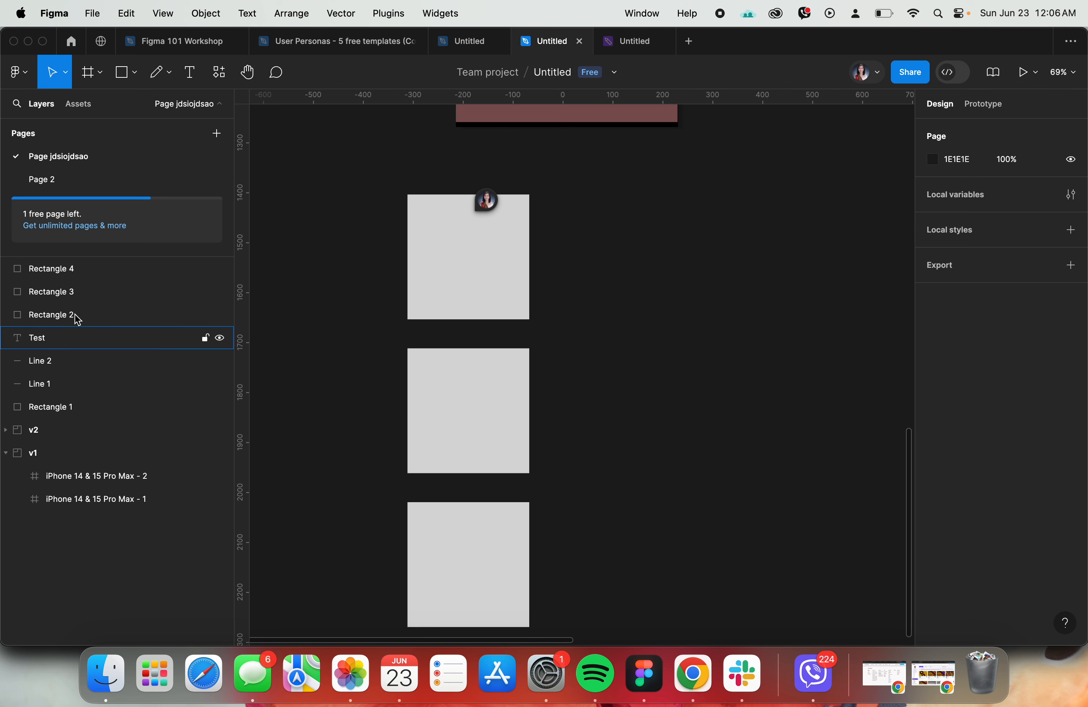
pyautogui.click(50, 269)
pyautogui.doubleClick(49, 268)
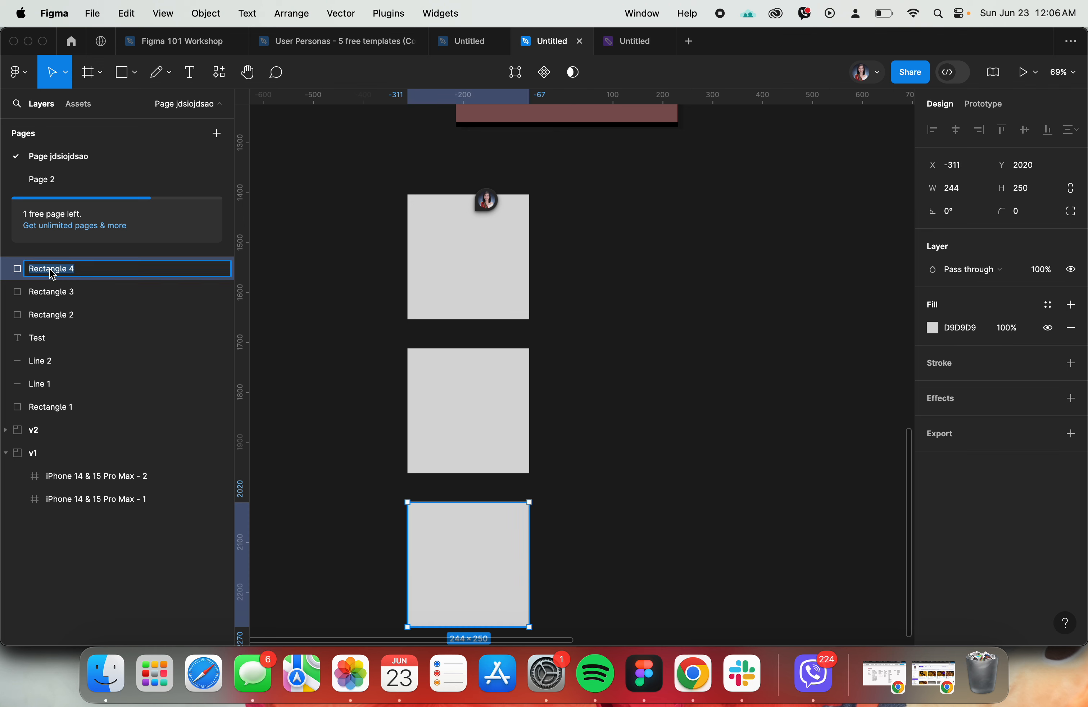
pyautogui.write('sdjajsdsiao')
pyautogui.press('super+a')
pyautogui.write('R')
pyautogui.press('Return')
pyautogui.scroll(-1, 357, 286)
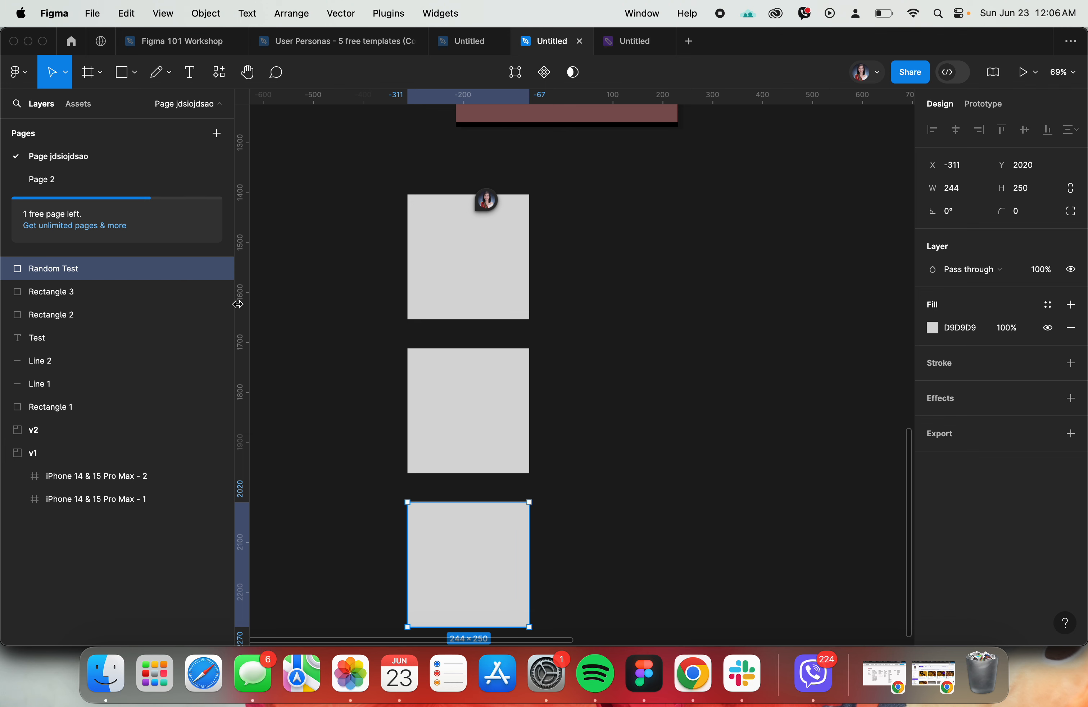
pyautogui.click(358, 286)
pyautogui.click(153, 274)
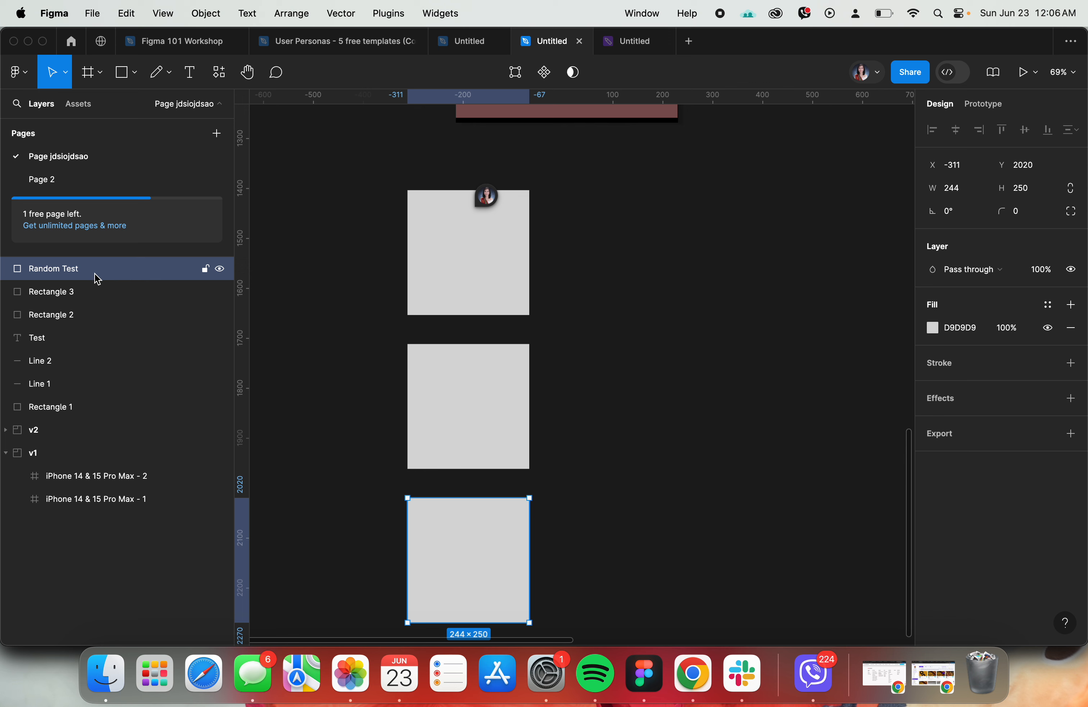
pyautogui.moveTo(97, 278)
pyautogui.mouseDown()
pyautogui.moveTo(97, 305)
pyautogui.moveTo(80, 266)
pyautogui.mouseUp()
pyautogui.click(573, 307)
# - Show the context options for the top grey rectangle, dismiss them without choosing any, and deselect the rectangle
pyautogui.click(467, 298)
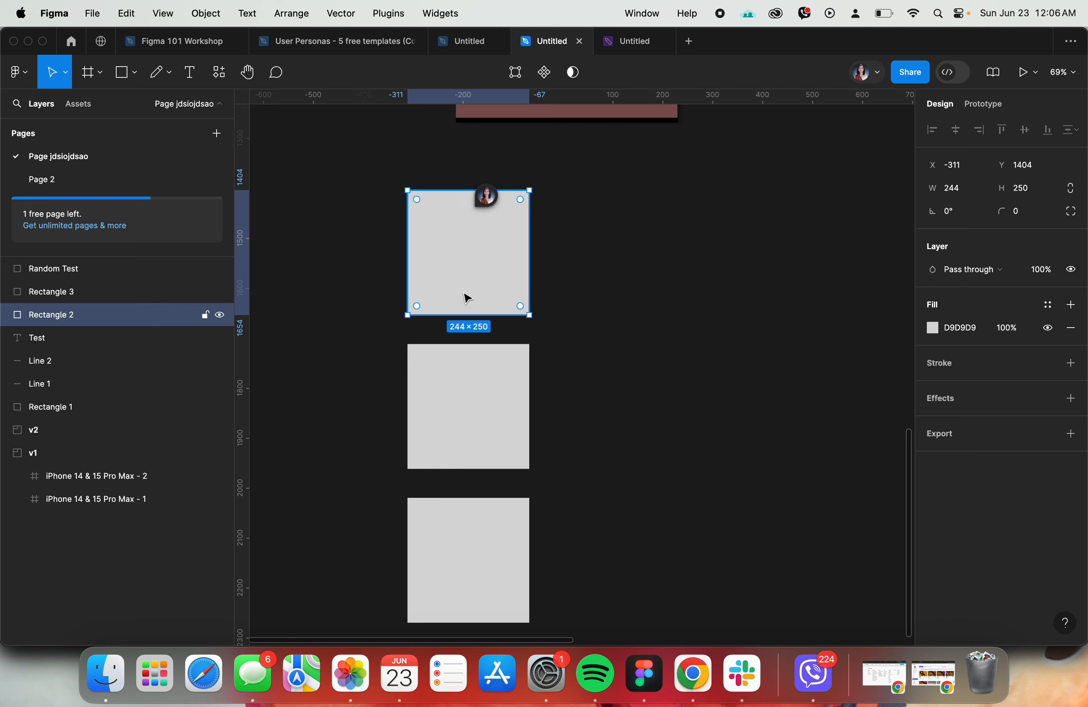
pyautogui.rightClick(467, 298)
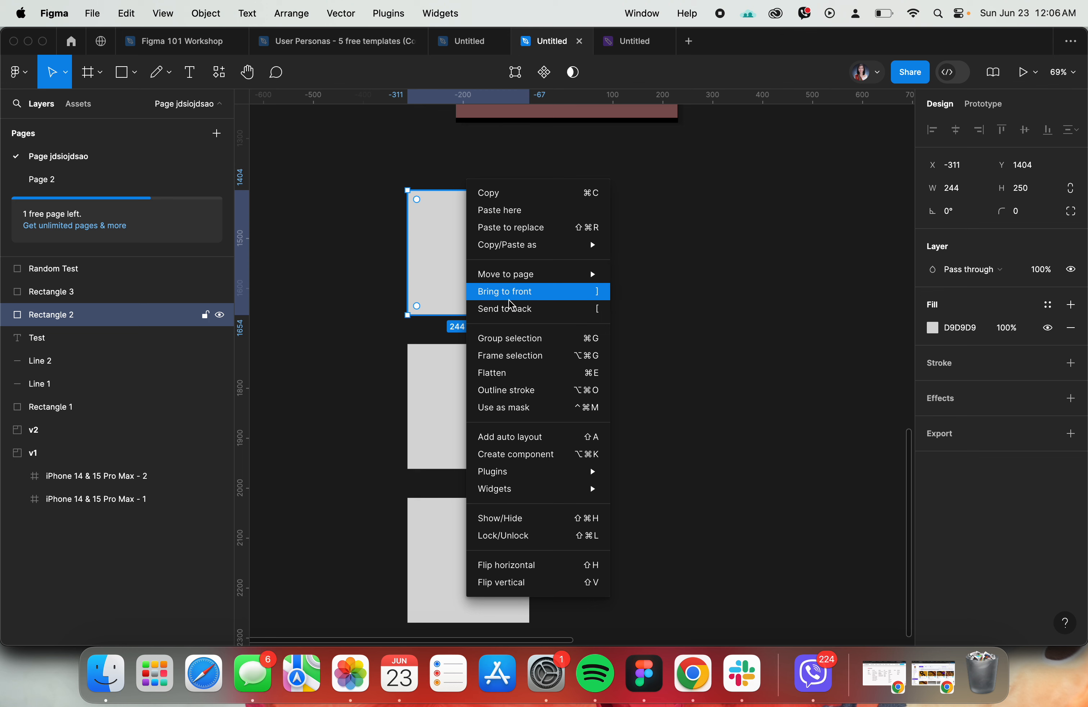
pyautogui.click(705, 319)
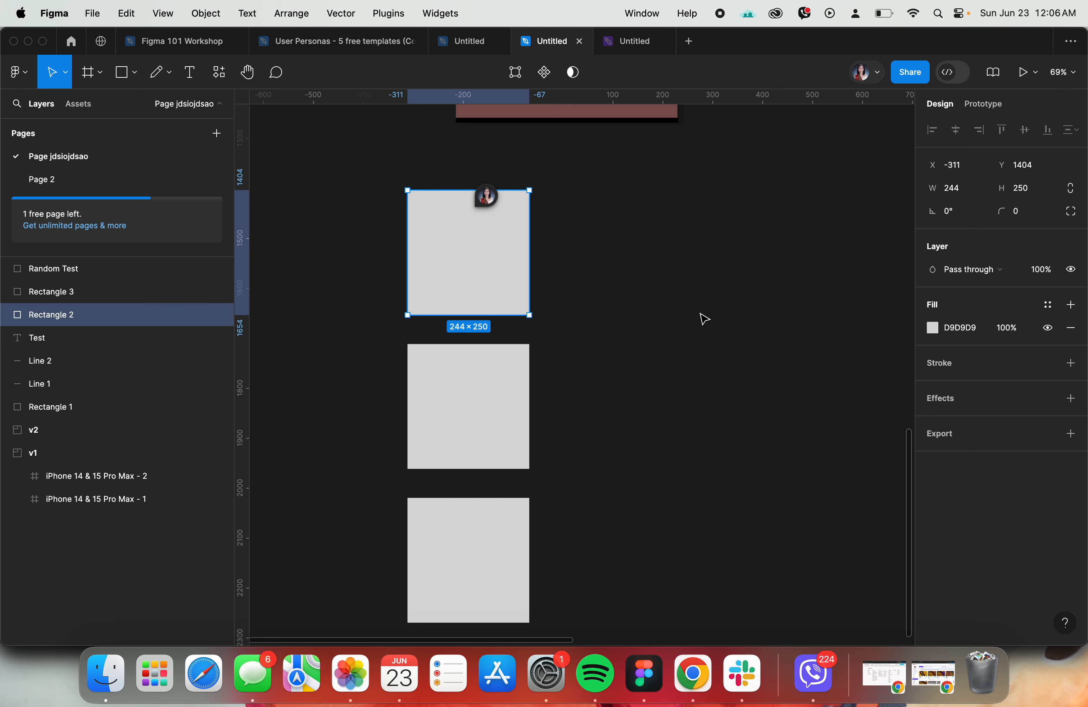
pyautogui.click(705, 319)
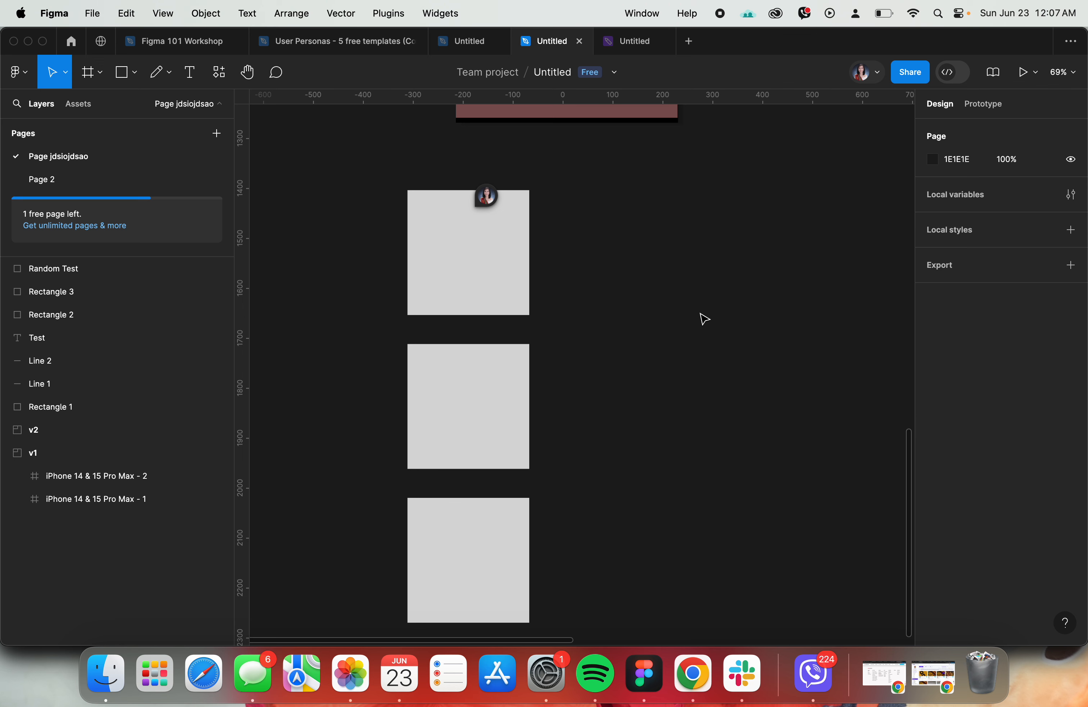
# - Select the top and middle grey rectangles together
pyautogui.hscroll(-5, 705, 319)
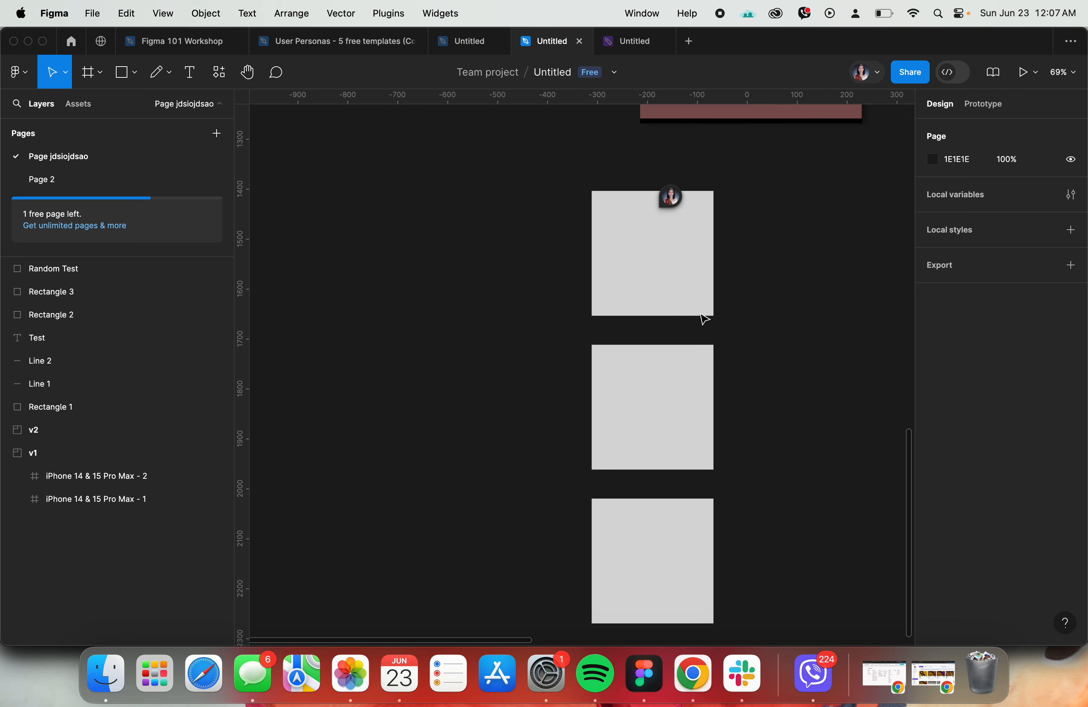
pyautogui.click(705, 288)
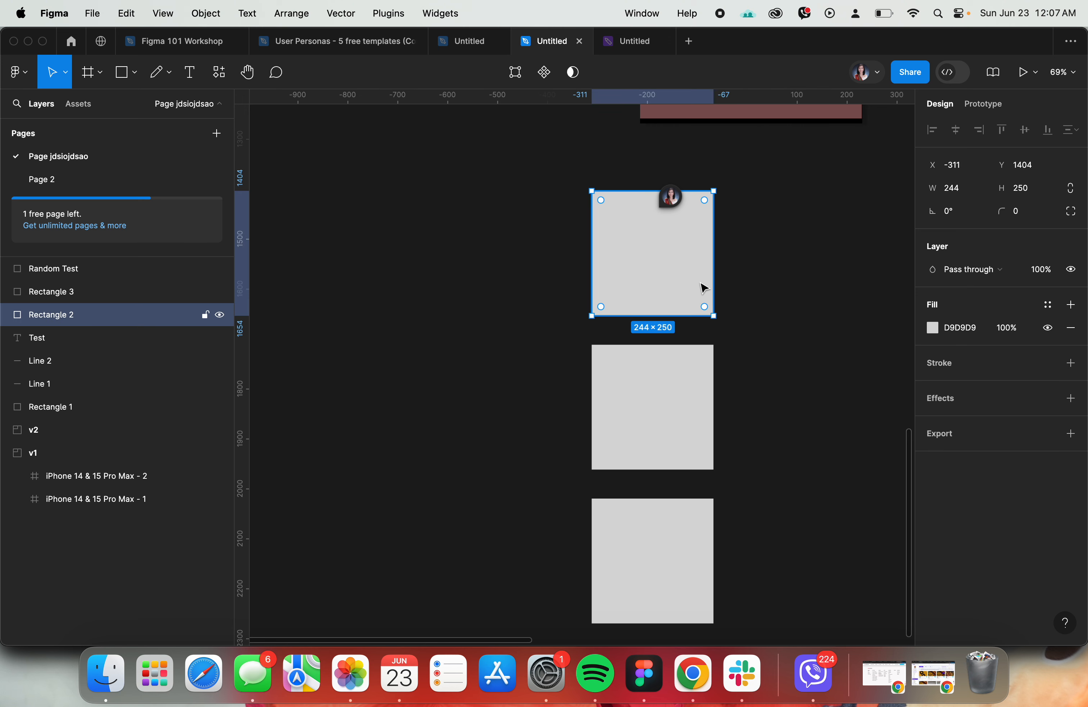
pyautogui.keyDown('shift'); pyautogui.click(677, 402); pyautogui.keyUp('shift')
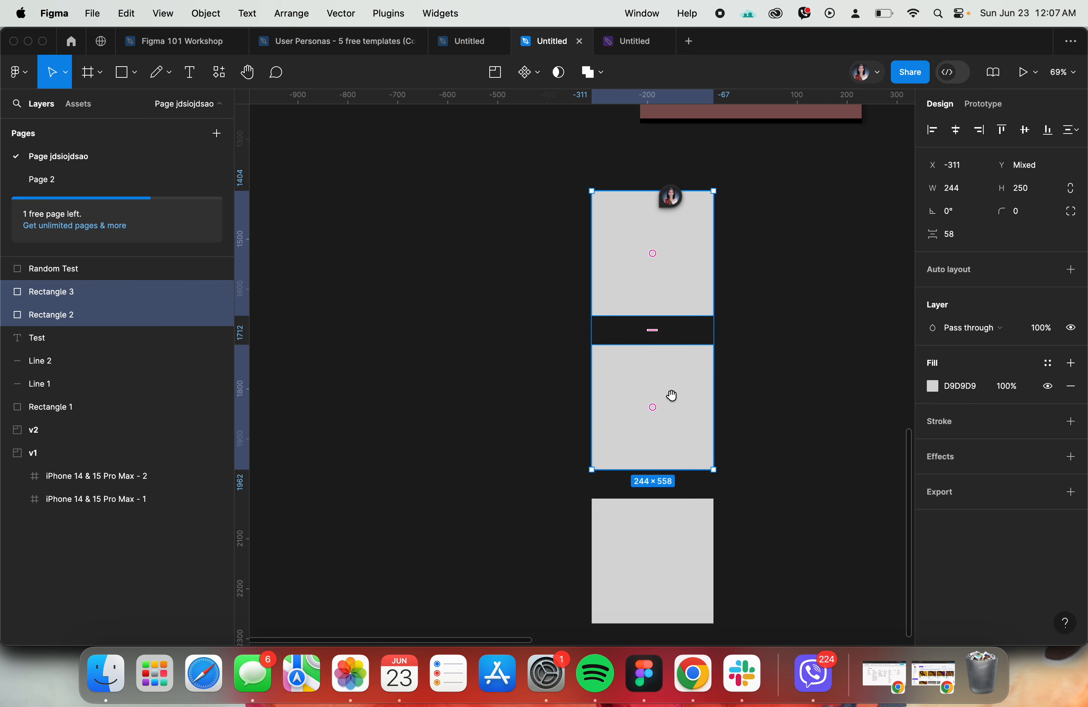
# - Group the top and middle grey rectangles, ungroup them again, and clear the selection
pyautogui.press('super+g')
pyautogui.press('super+shift+g')
pyautogui.rightClick(665, 372)
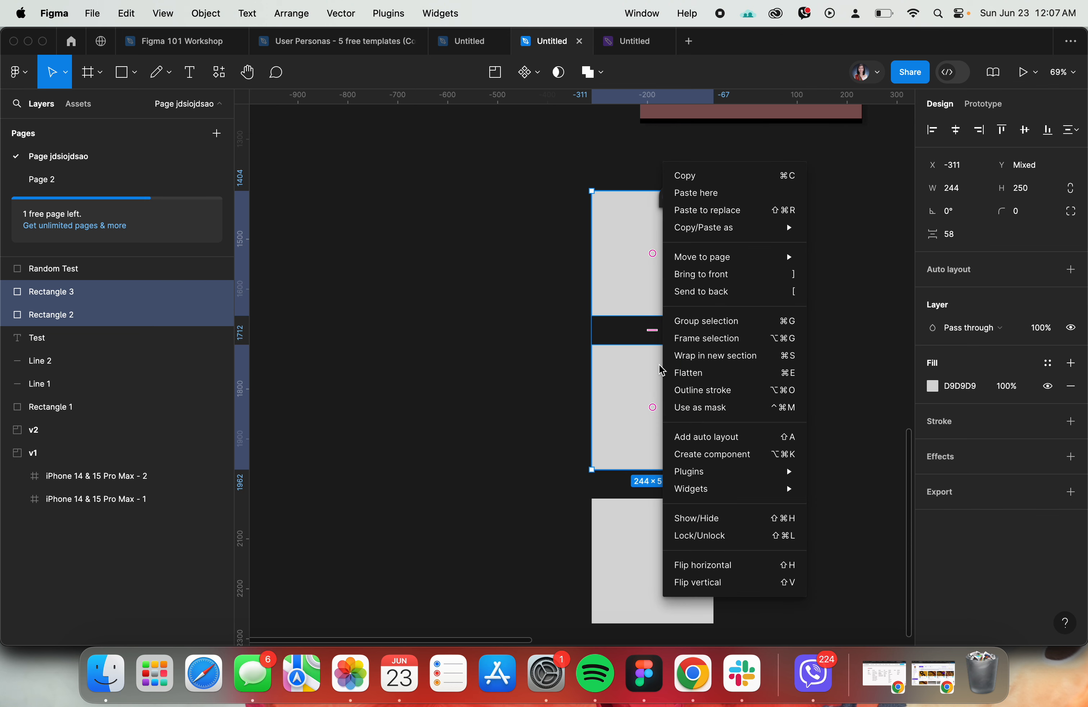
pyautogui.click(731, 323)
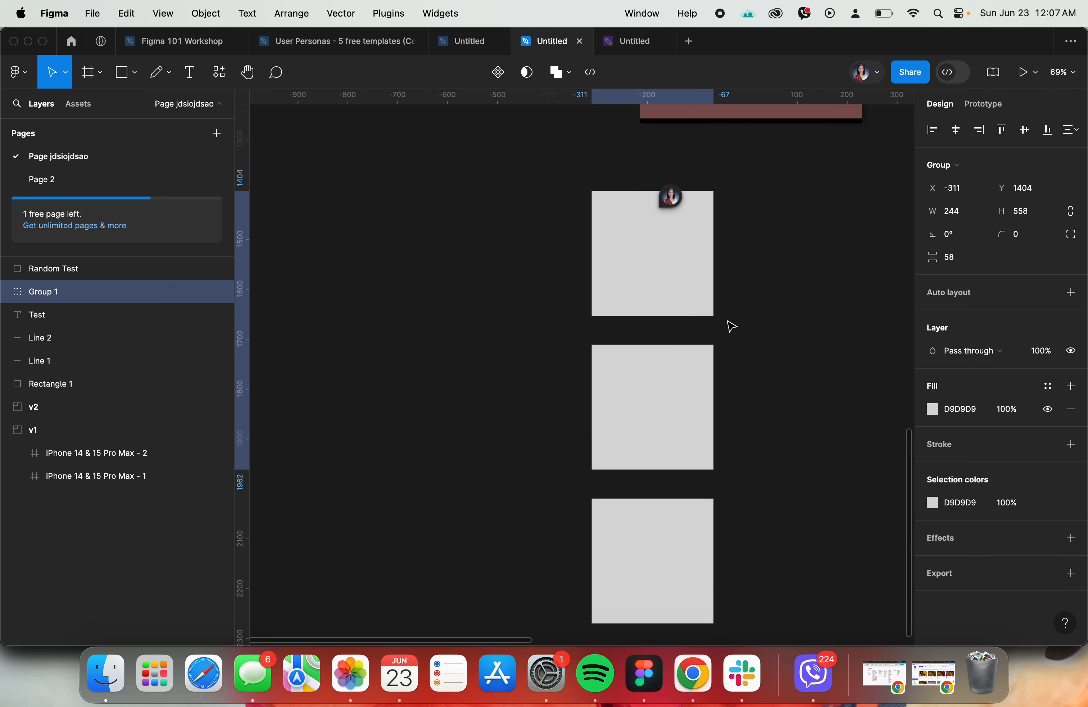
pyautogui.rightClick(646, 367)
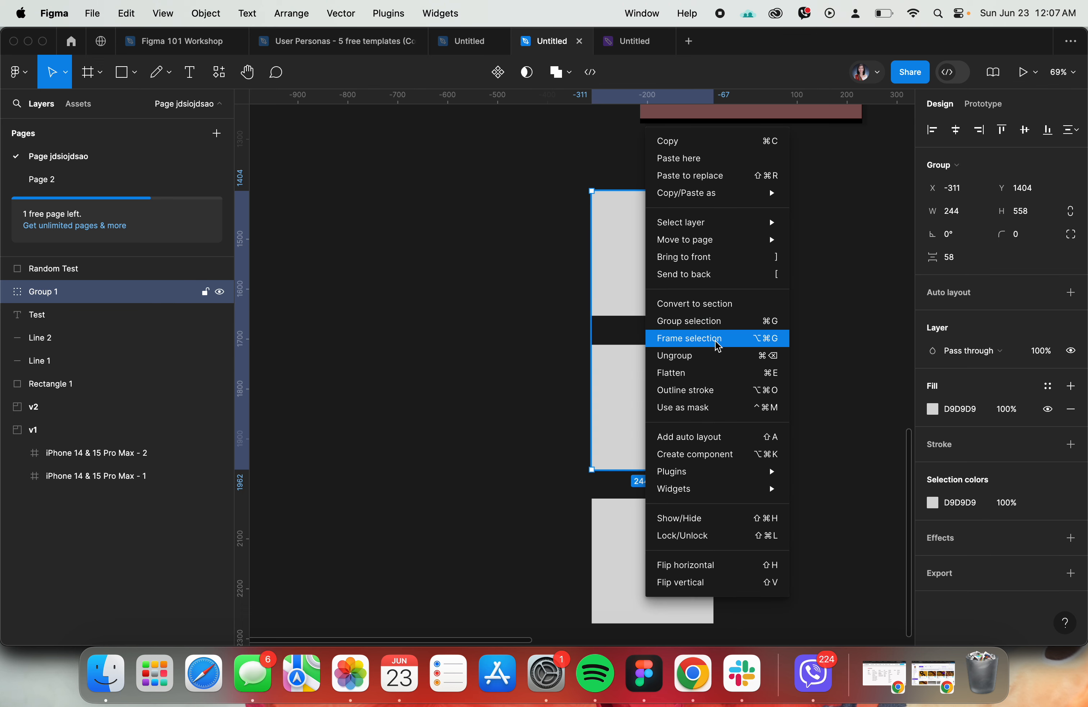
pyautogui.click(715, 361)
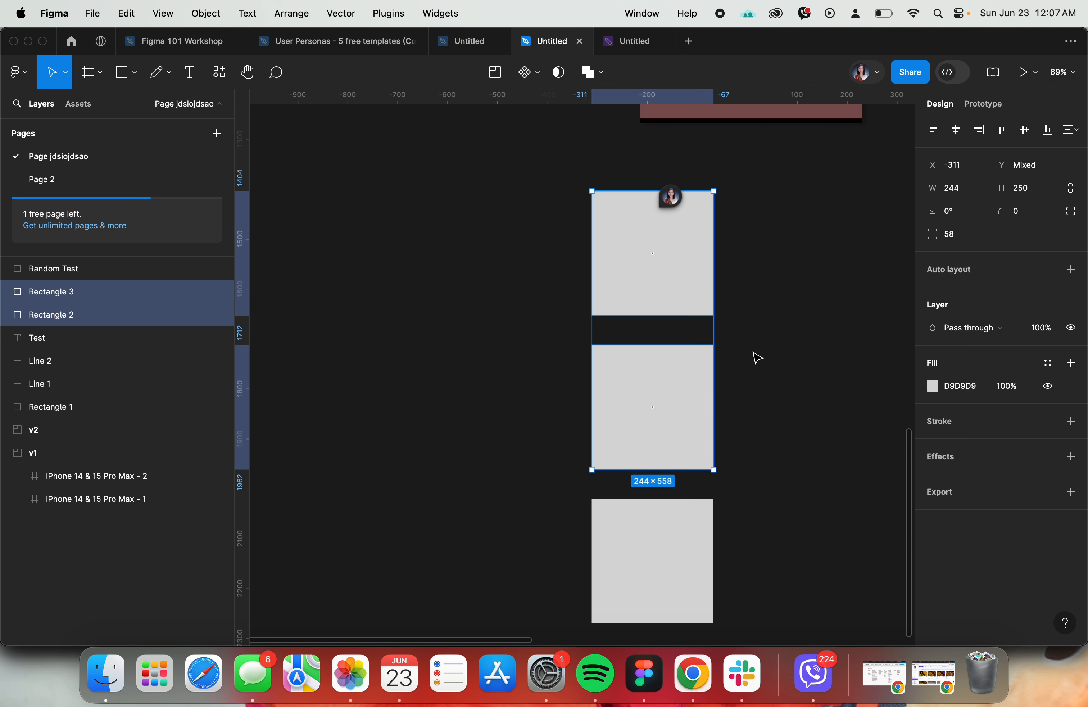
pyautogui.click(764, 356)
# - Select the top and middle grey rectangles together, show their context options without choosing any, and deselect them
pyautogui.hscroll(3, 764, 356)
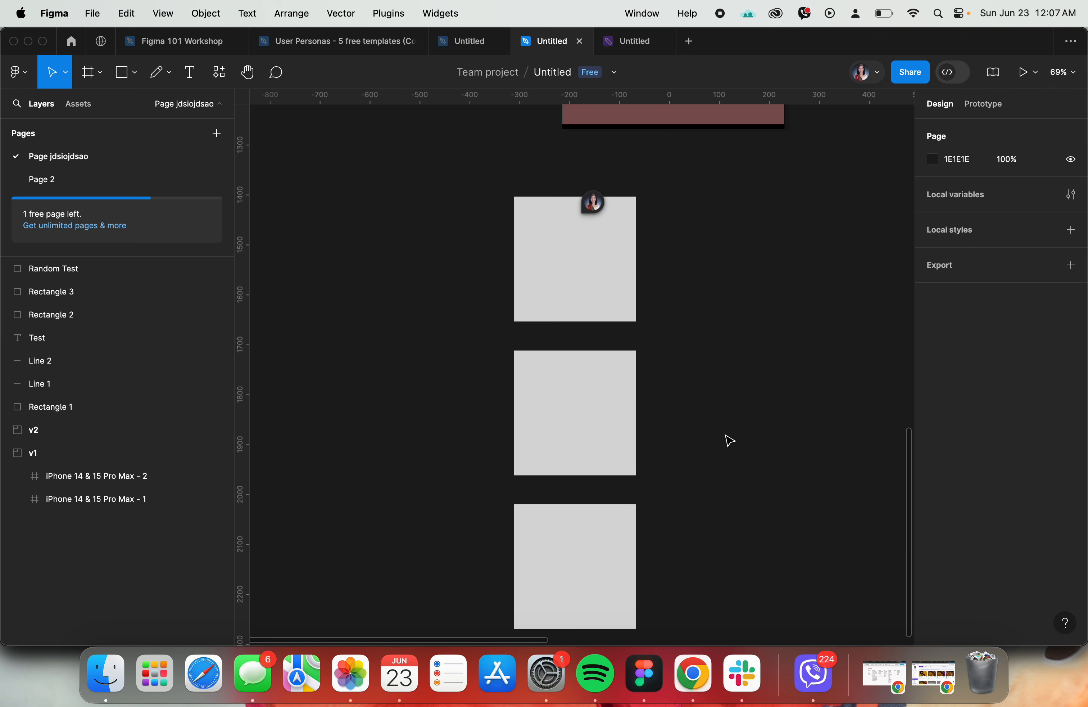
pyautogui.moveTo(719, 433); pyautogui.dragTo(591, 326)
pyautogui.keyDown('shift'); pyautogui.click(629, 287); pyautogui.keyUp('shift')
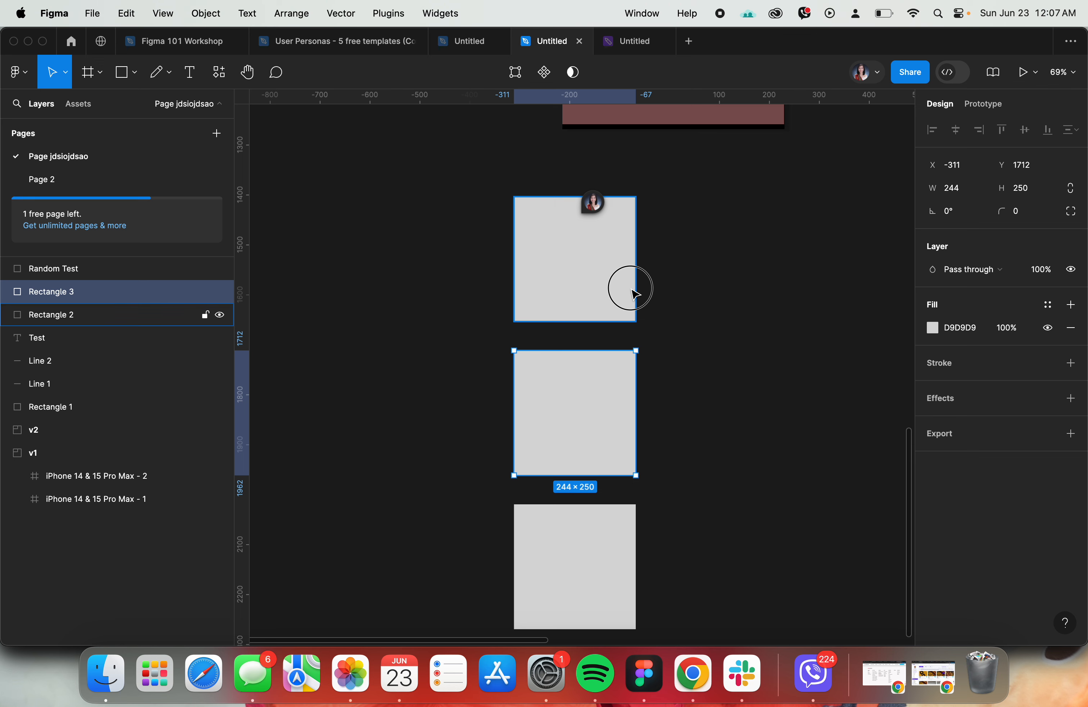
pyautogui.rightClick(633, 292)
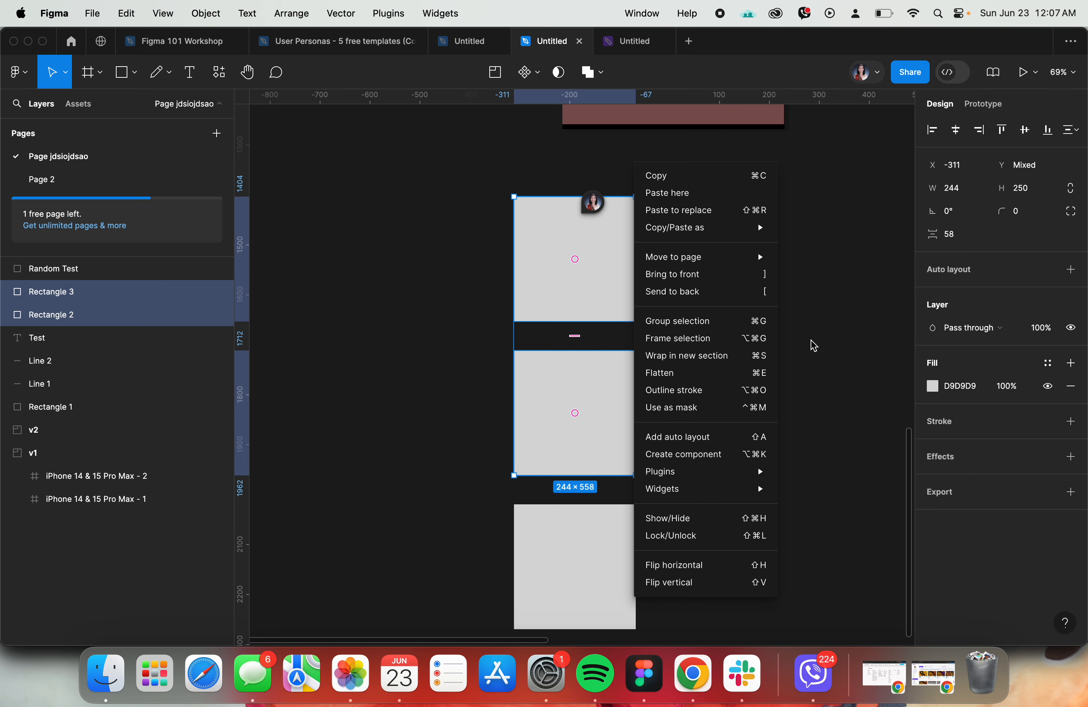
pyautogui.click(441, 375)
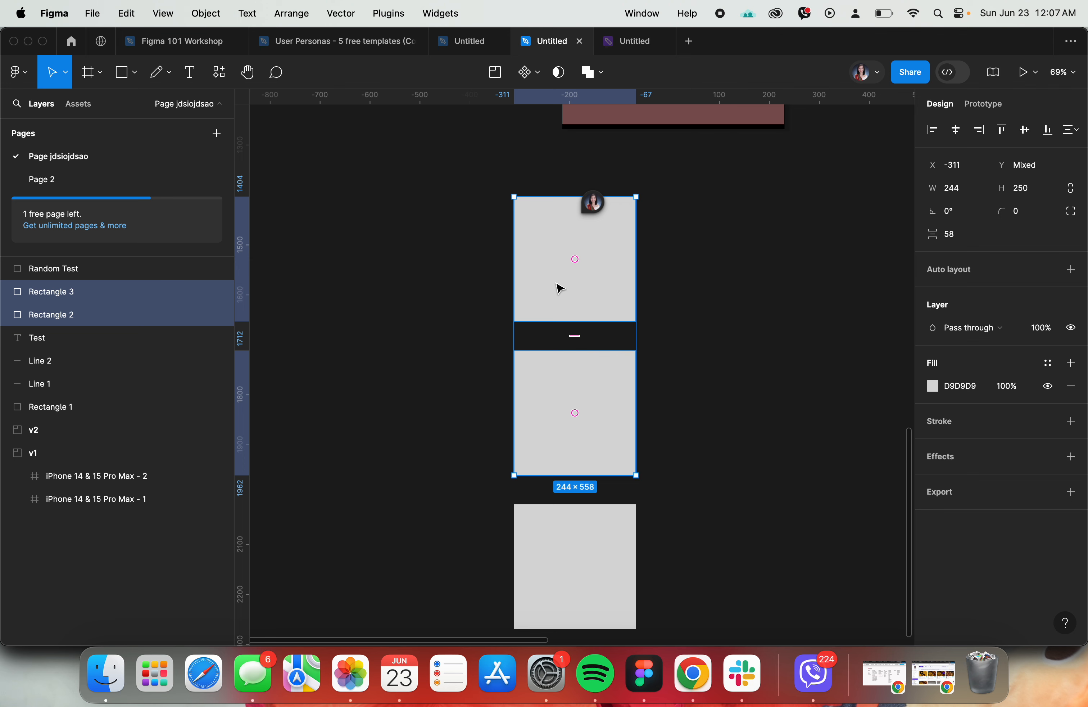
pyautogui.click(758, 369)
# - Lock and hide the Rectangle 2 layer, and try to select that rectangle on the canvas
pyautogui.click(138, 315)
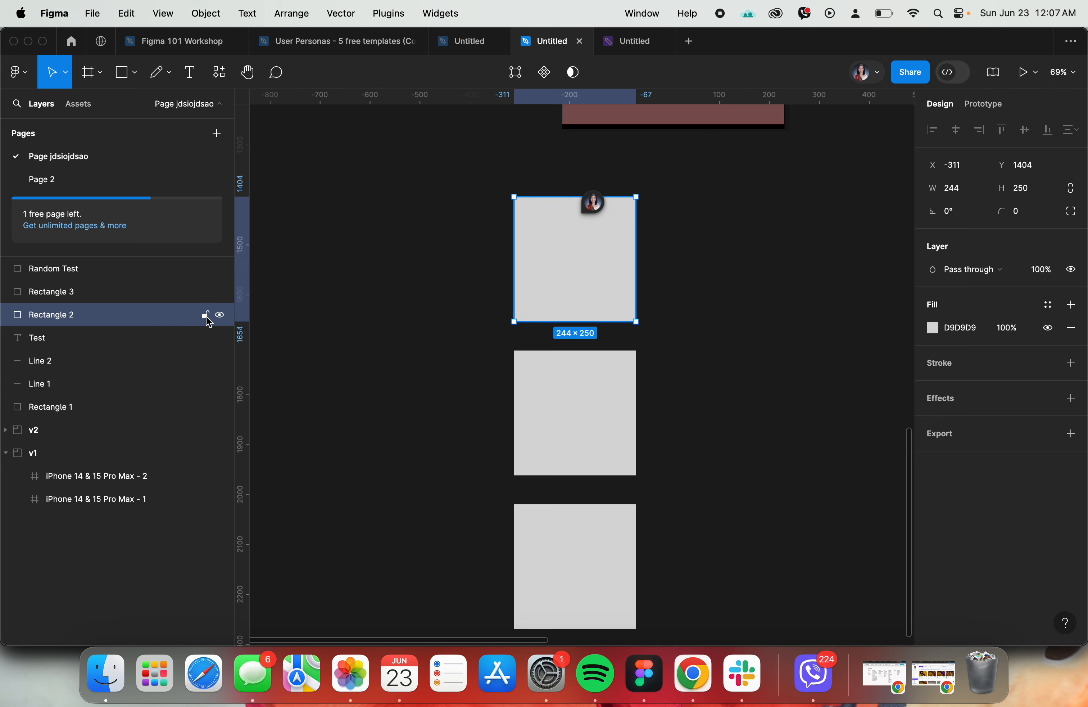
pyautogui.click(221, 316)
pyautogui.click(430, 324)
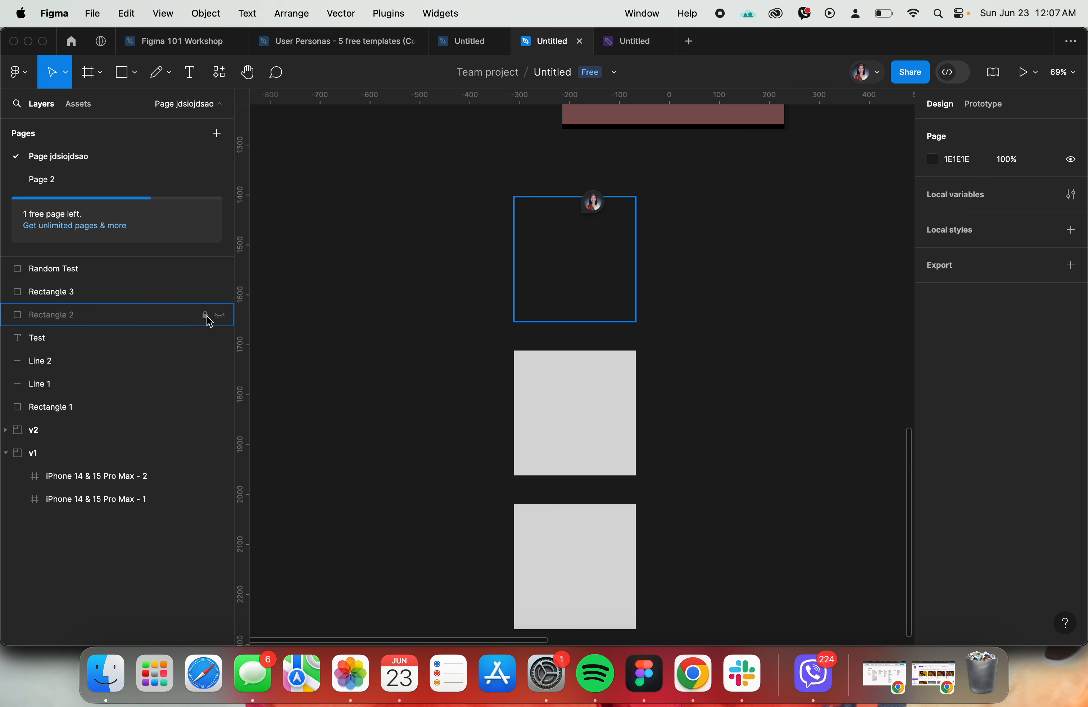
pyautogui.moveTo(501, 251); pyautogui.dragTo(626, 333)
# - Lock the Rectangle 3 layer and try to select the middle grey rectangle on the canvas
pyautogui.click(596, 407)
pyautogui.click(596, 407)
pyautogui.scroll(1, 596, 408)
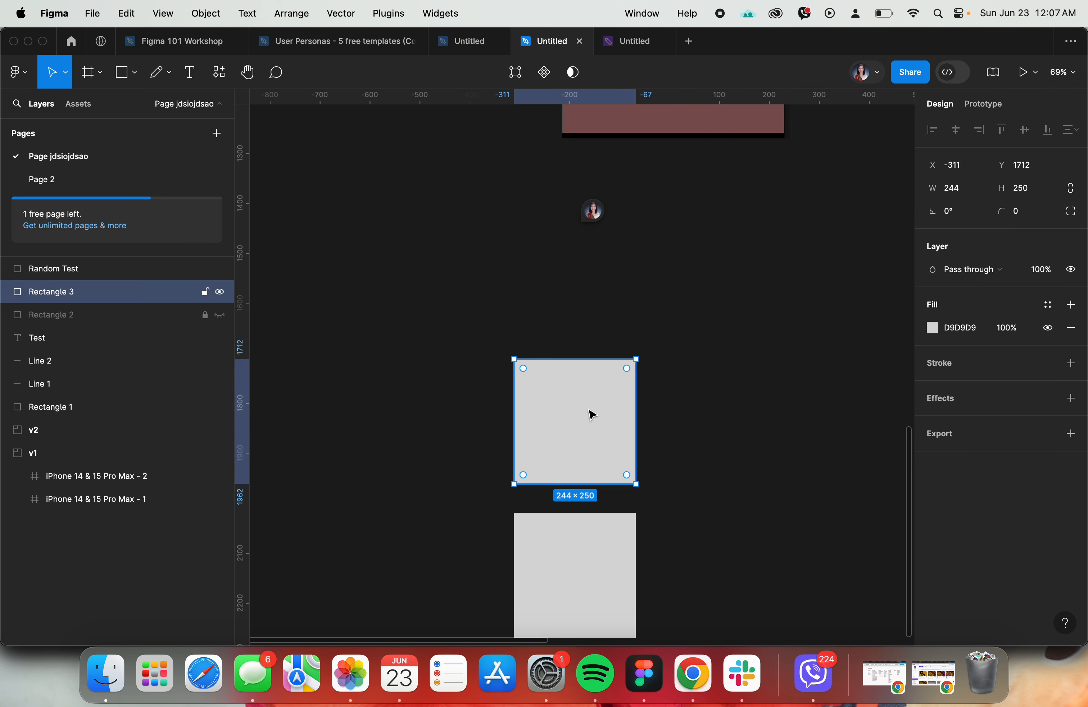
pyautogui.click(205, 292)
pyautogui.click(476, 424)
pyautogui.moveTo(476, 425); pyautogui.dragTo(658, 452)
pyautogui.click(504, 382)
pyautogui.click(572, 387)
pyautogui.scroll(1, 504, 384)
pyautogui.moveTo(481, 379); pyautogui.dragTo(676, 460)
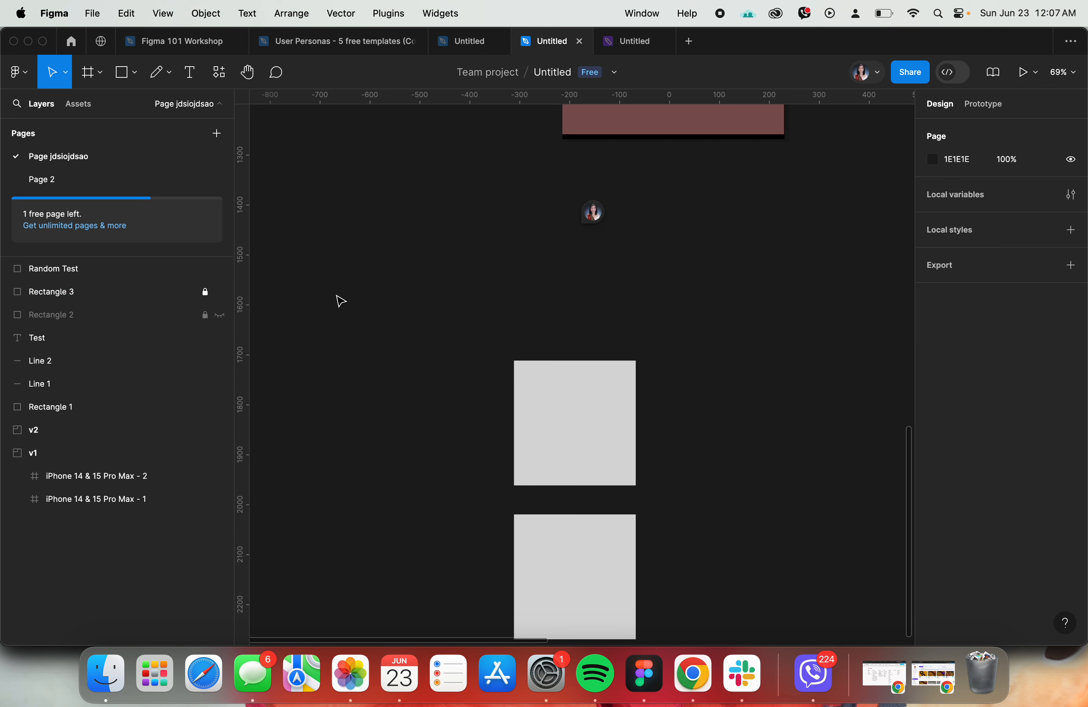
# - Unlock the Rectangle 3 and Rectangle 2 layers, and make Rectangle 2 visible again
pyautogui.click(205, 292)
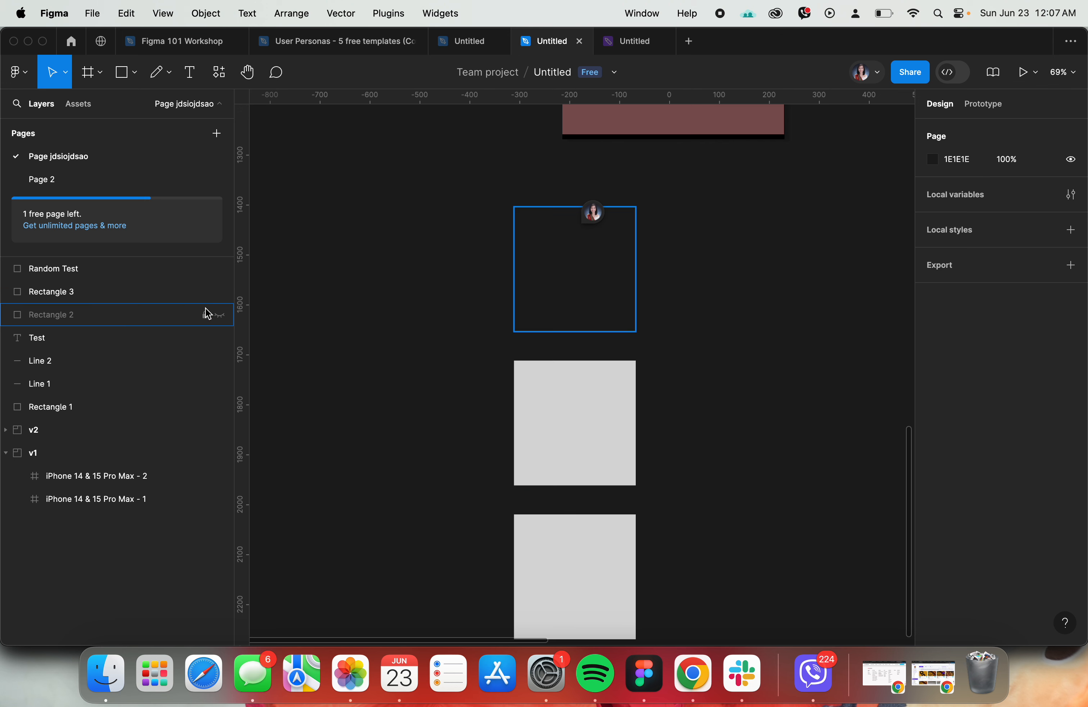
pyautogui.click(222, 315)
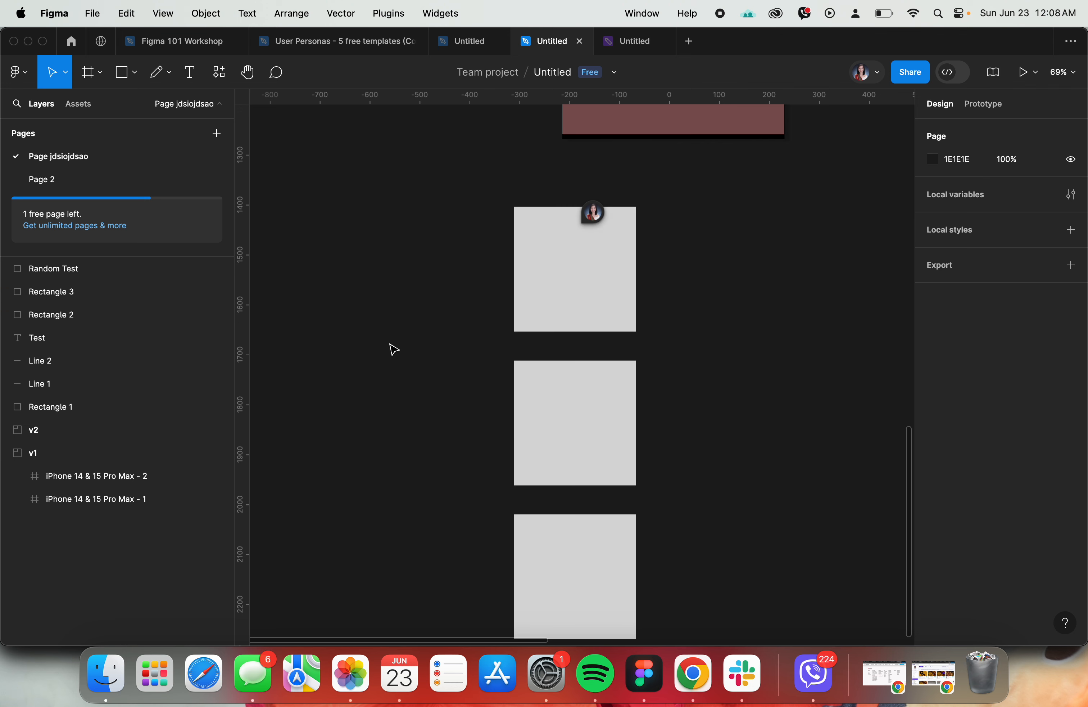
pyautogui.scroll(-3, 583, 427)
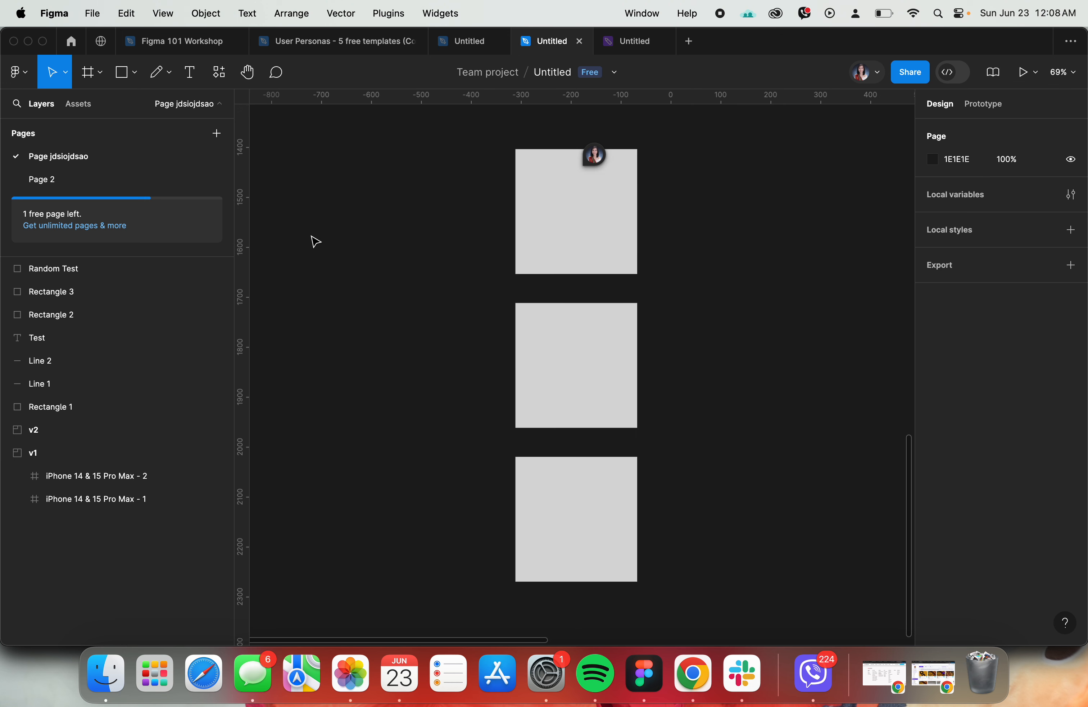
# - Review the agenda in the Figma 101 Workshop file, and return to the practice file's canvas
pyautogui.click(146, 43)
pyautogui.scroll(5, 504, 210)
pyautogui.scroll(10, 789, 335)
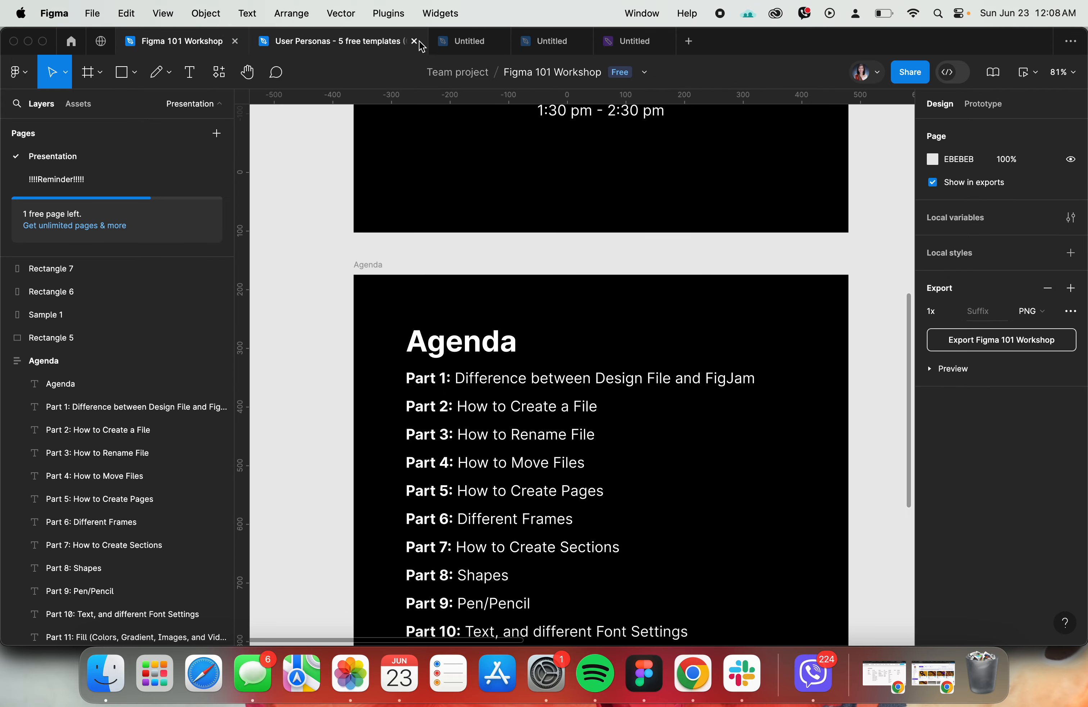
pyautogui.click(534, 46)
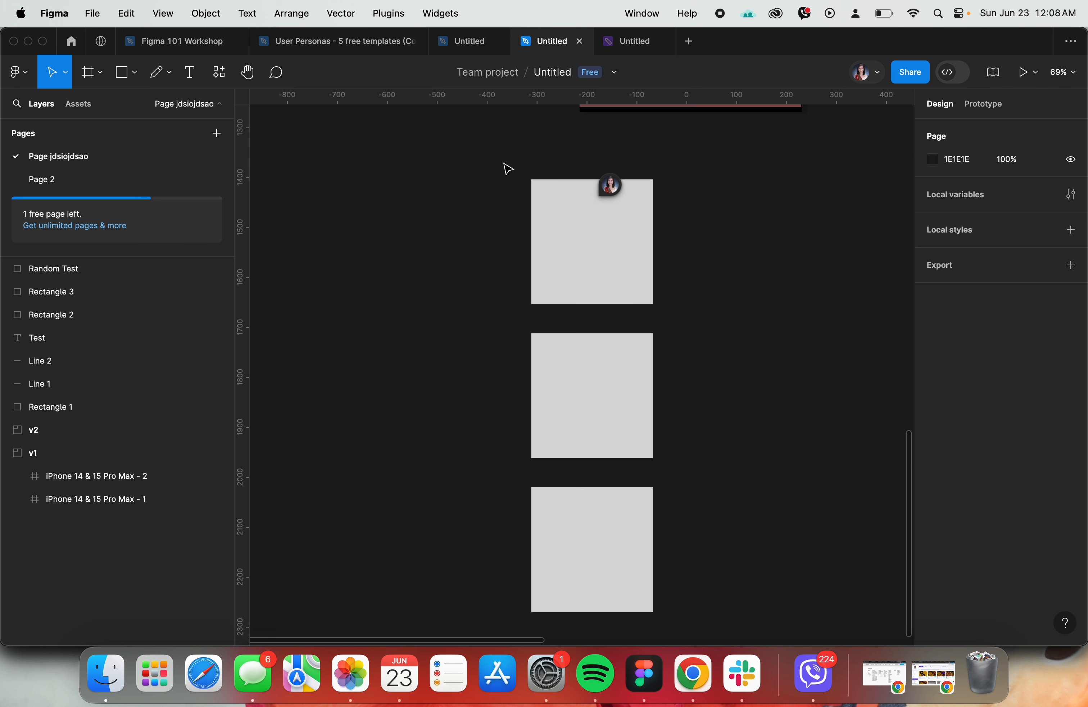
pyautogui.scroll(6, 714, 277)
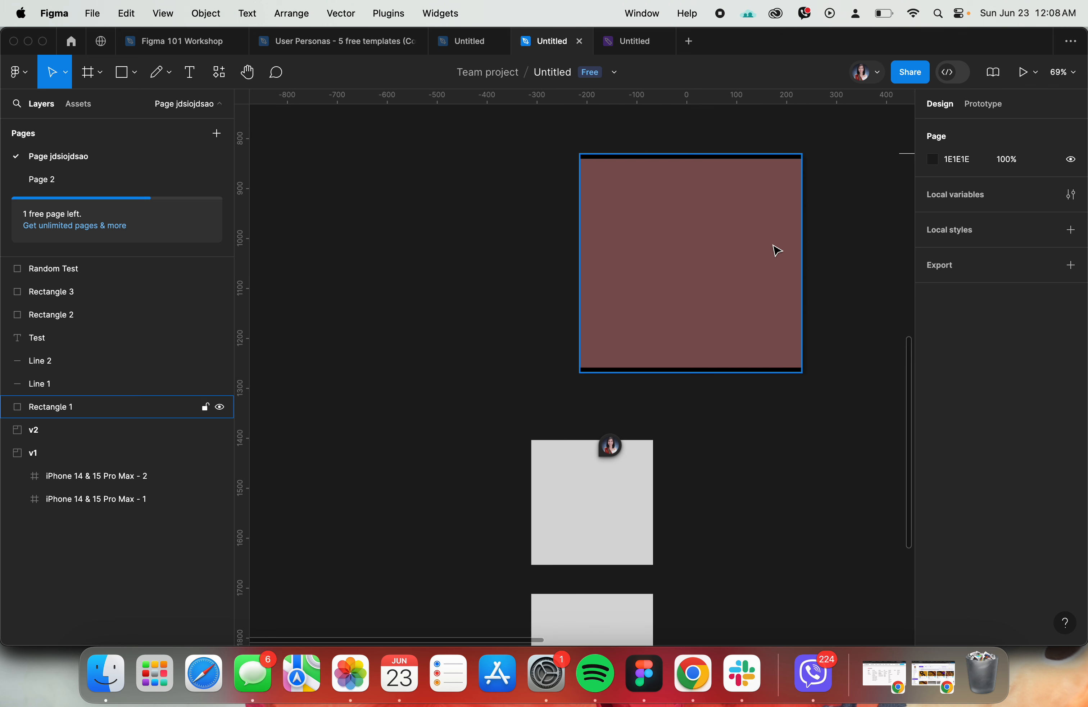
# - Show the page background colour options without changing them, and recheck the agenda parts in the Figma 101 Workshop file
pyautogui.click(933, 160)
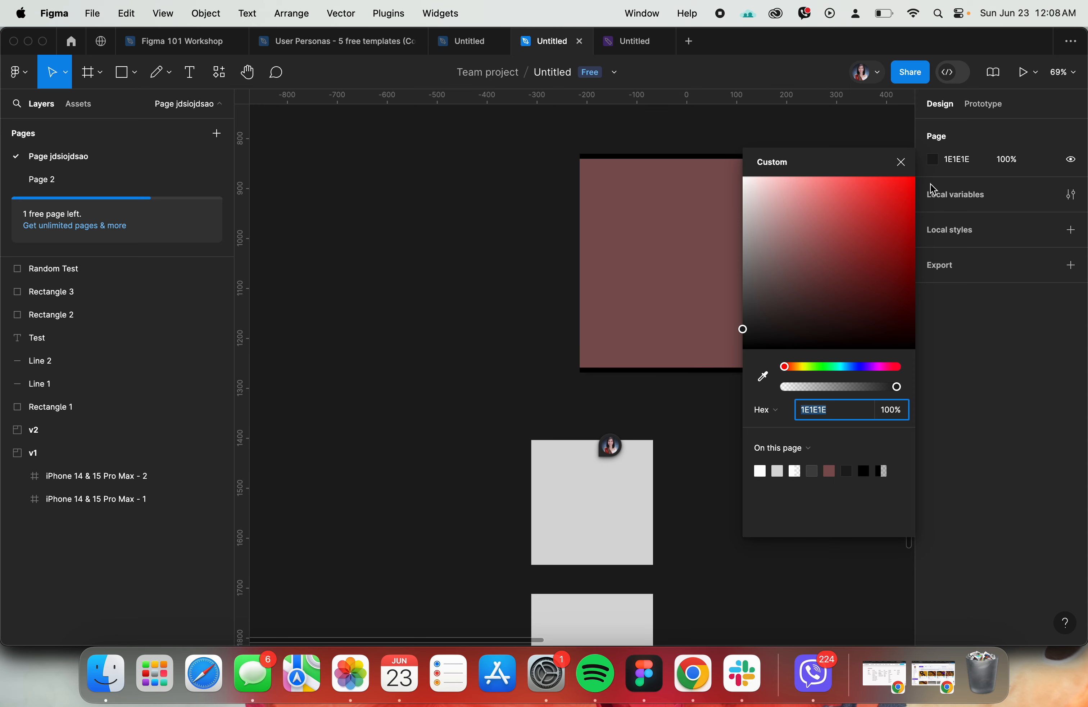
pyautogui.click(747, 134)
pyautogui.click(154, 46)
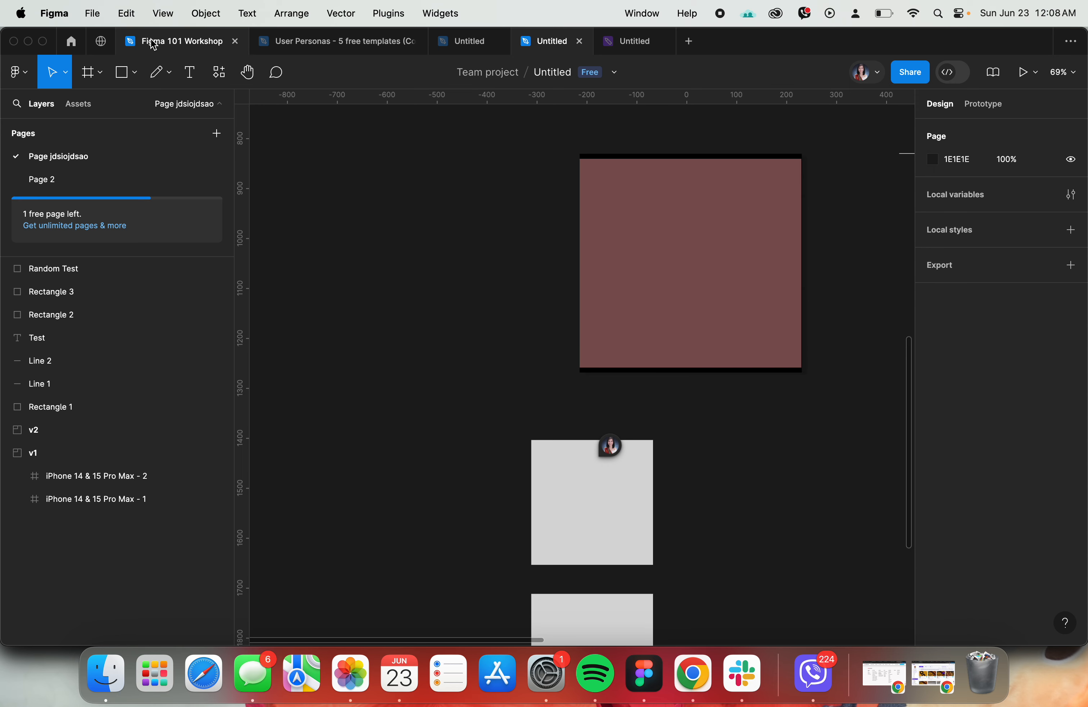
pyautogui.scroll(-3, 676, 320)
pyautogui.scroll(-1, 676, 320)
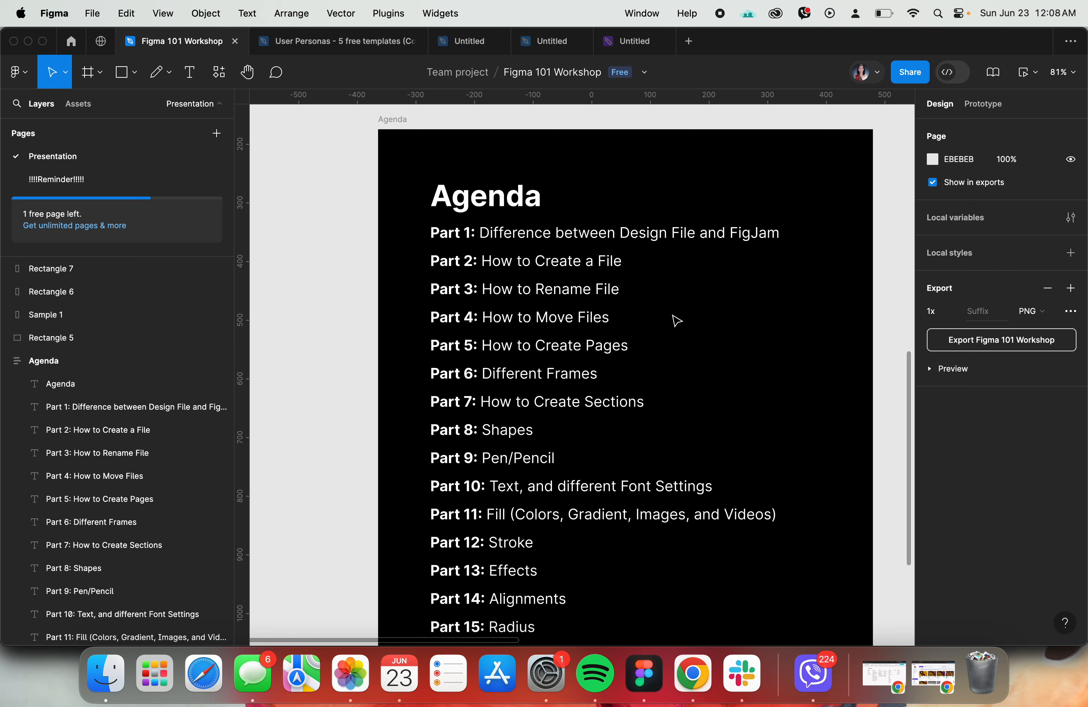
pyautogui.click(543, 50)
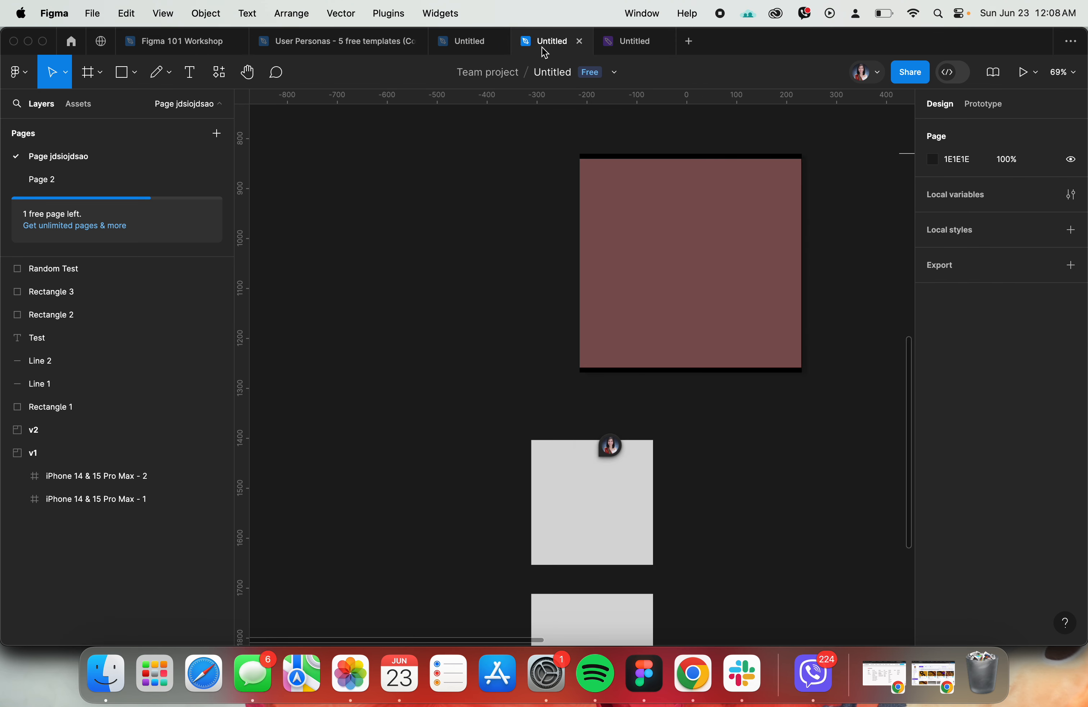
# - Show the design file and FigJam board creation options in a new file tab and on the home page
pyautogui.click(690, 46)
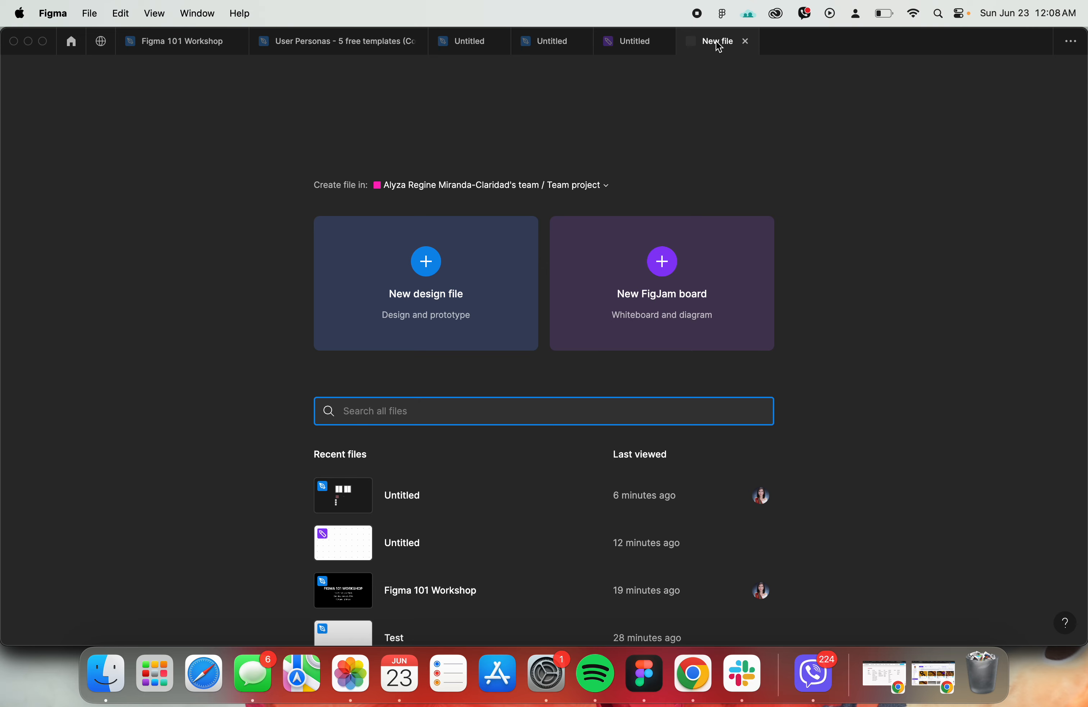
pyautogui.click(746, 42)
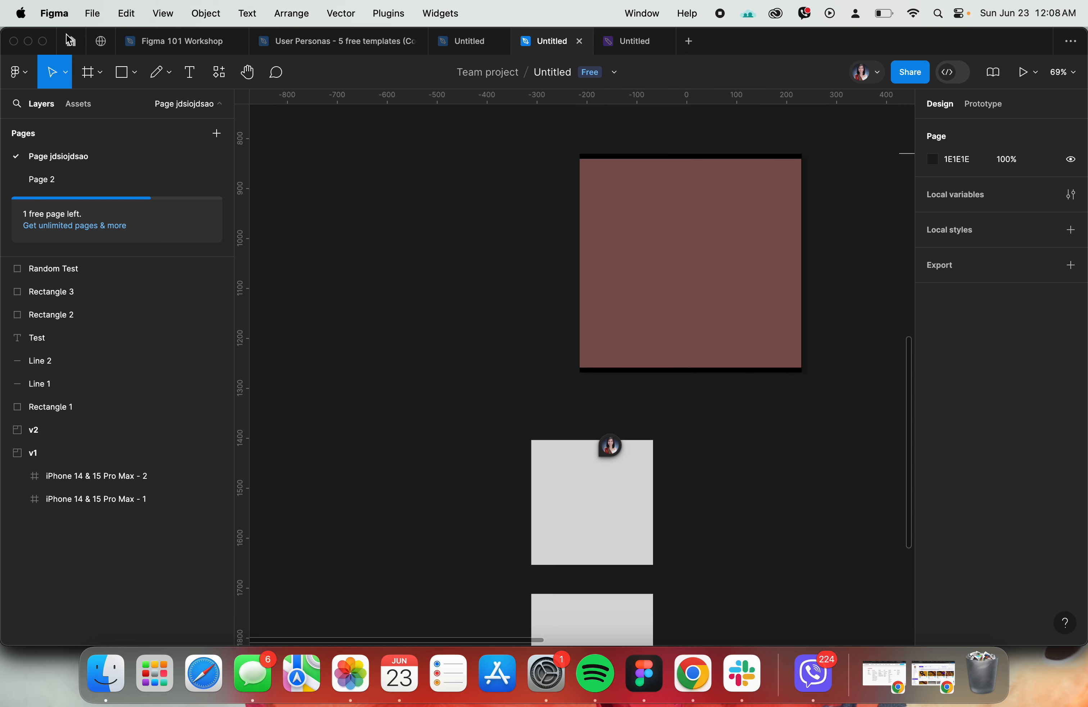
pyautogui.click(72, 44)
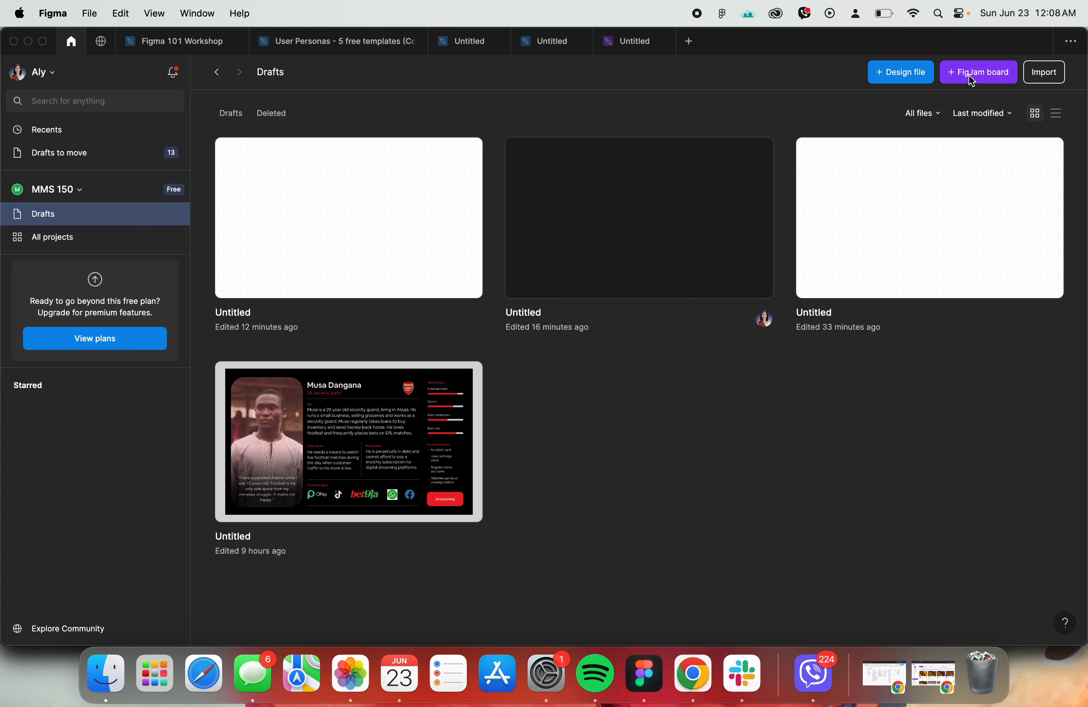
pyautogui.click(553, 46)
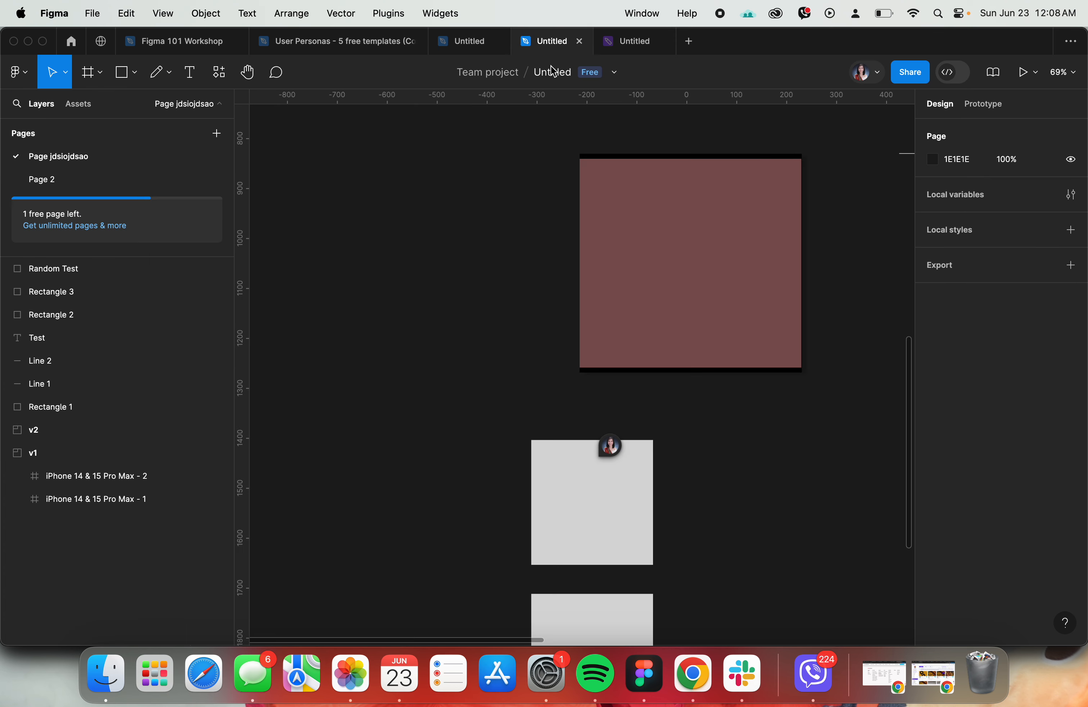
# - Compare the project location shown for the FigJam board with that of the practice design file
pyautogui.click(607, 44)
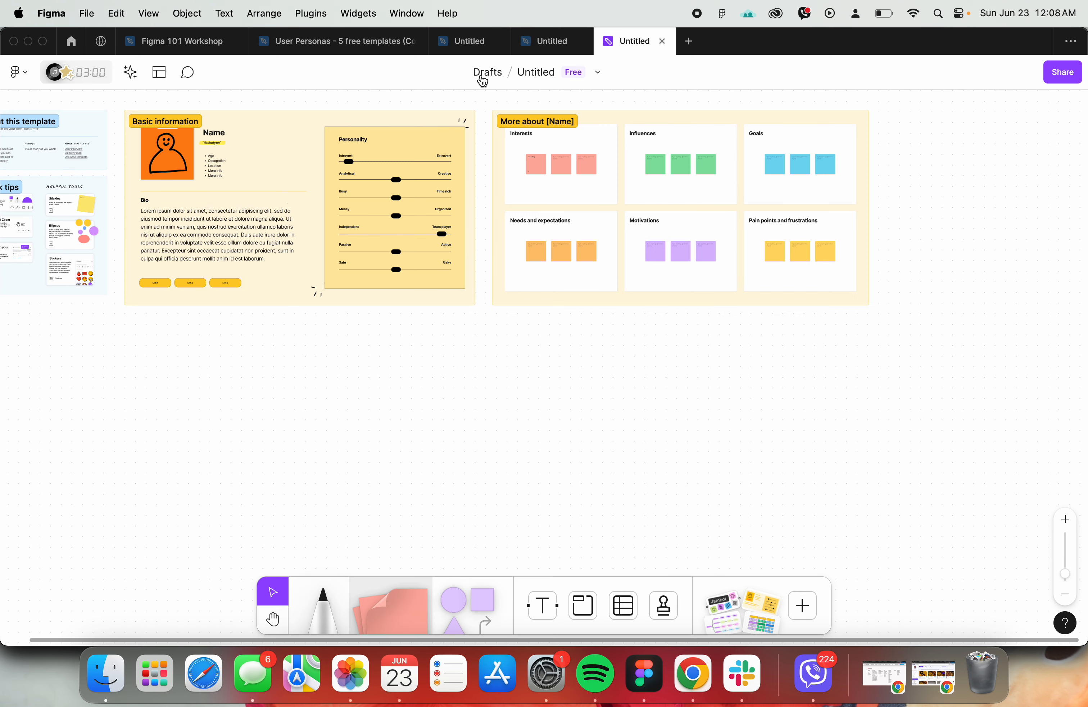
pyautogui.click(574, 49)
pyautogui.click(627, 42)
pyautogui.click(545, 46)
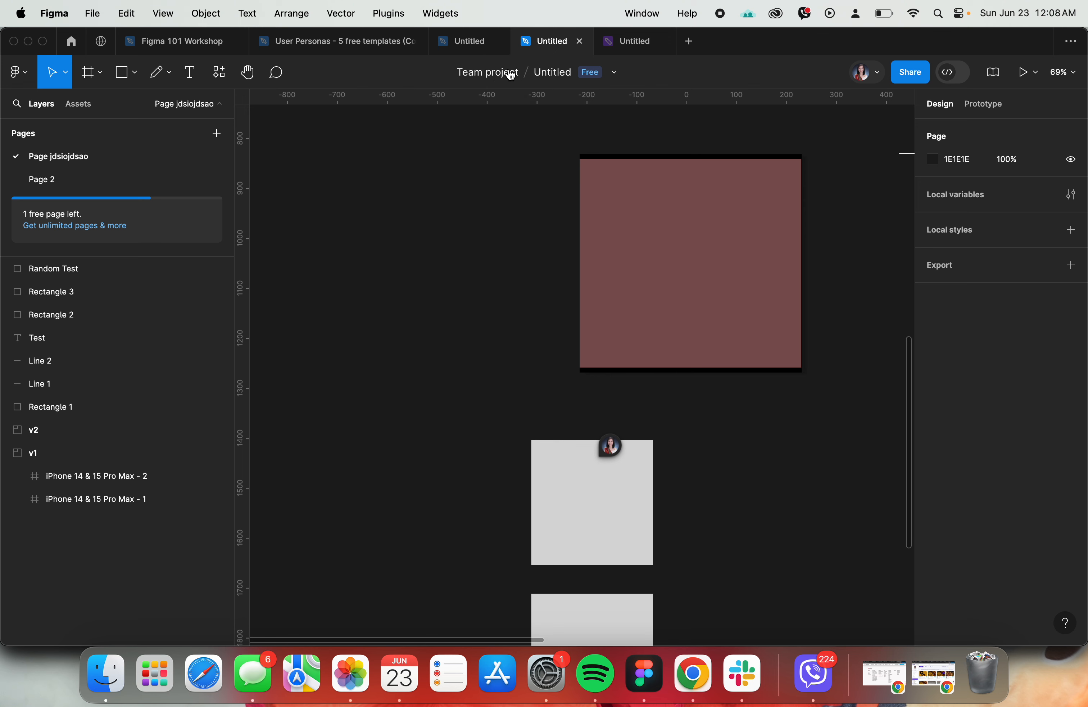
# - Go to the practice file's project through its file options, and return to the file
pyautogui.click(619, 74)
pyautogui.click(596, 297)
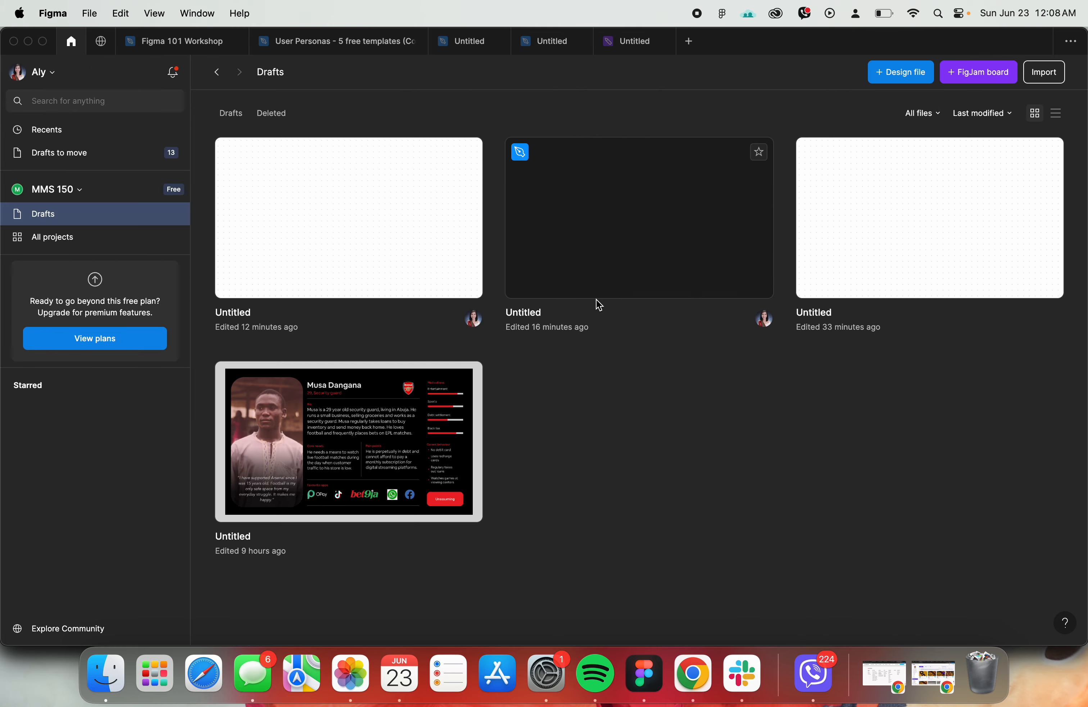
pyautogui.click(541, 42)
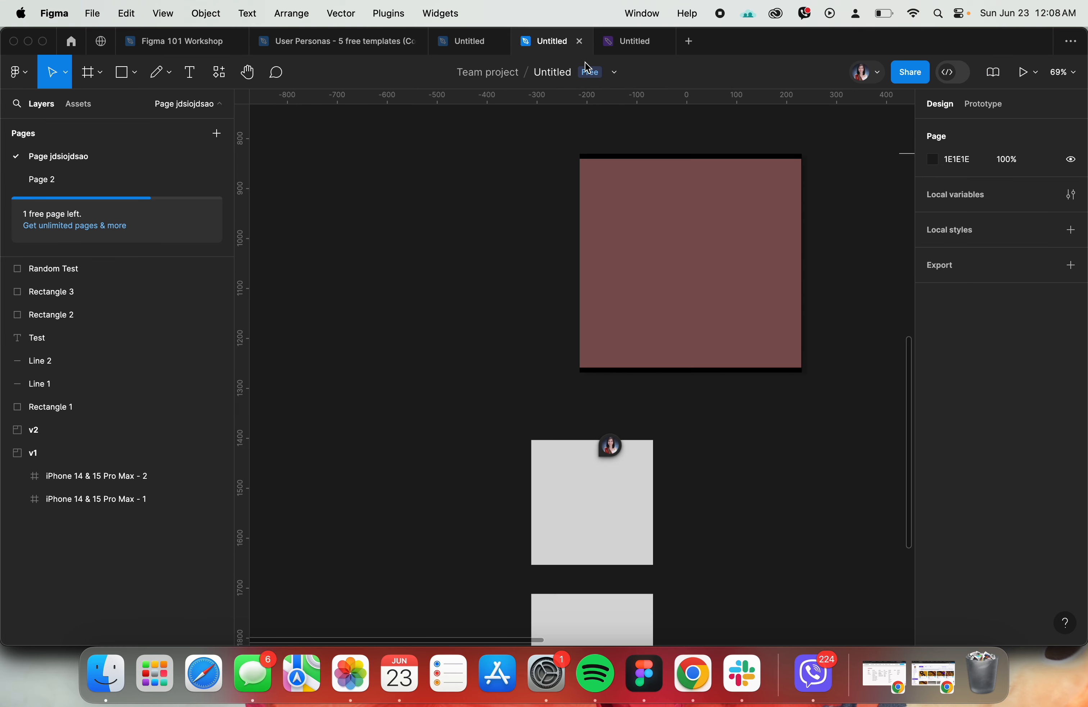
# - Review the team and project destinations for moving the untitled practice file, choosing Team project under Random Team, and close without moving
pyautogui.click(610, 74)
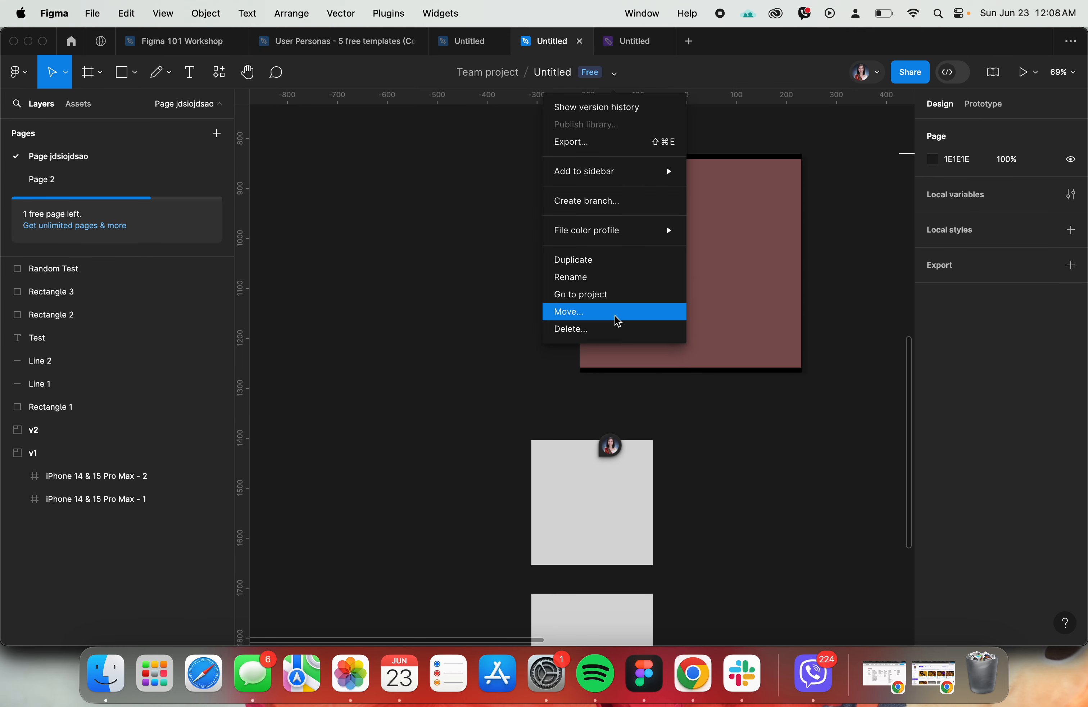
pyautogui.click(618, 321)
pyautogui.scroll(-5, 615, 317)
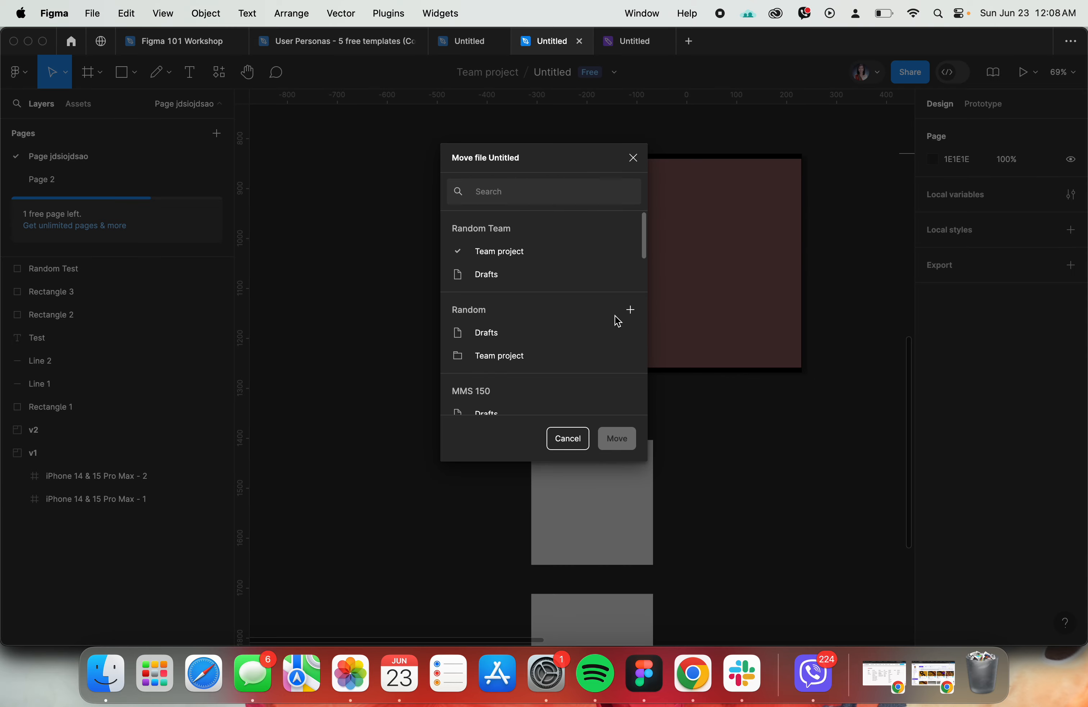
pyautogui.scroll(-5, 510, 299)
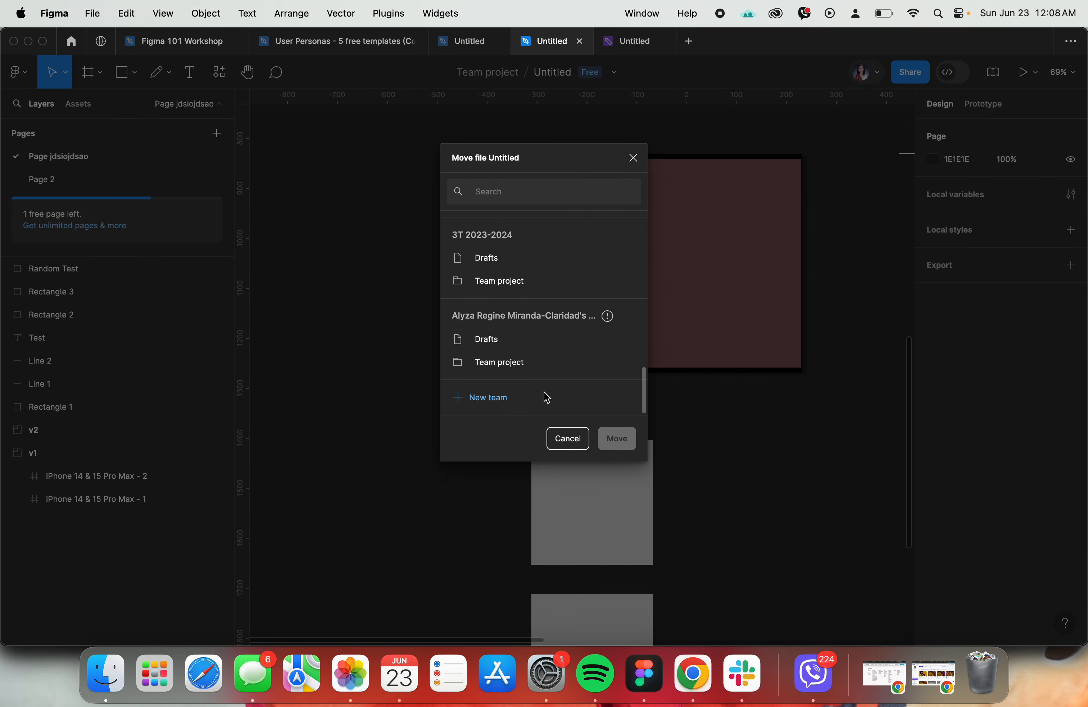
pyautogui.scroll(10, 507, 403)
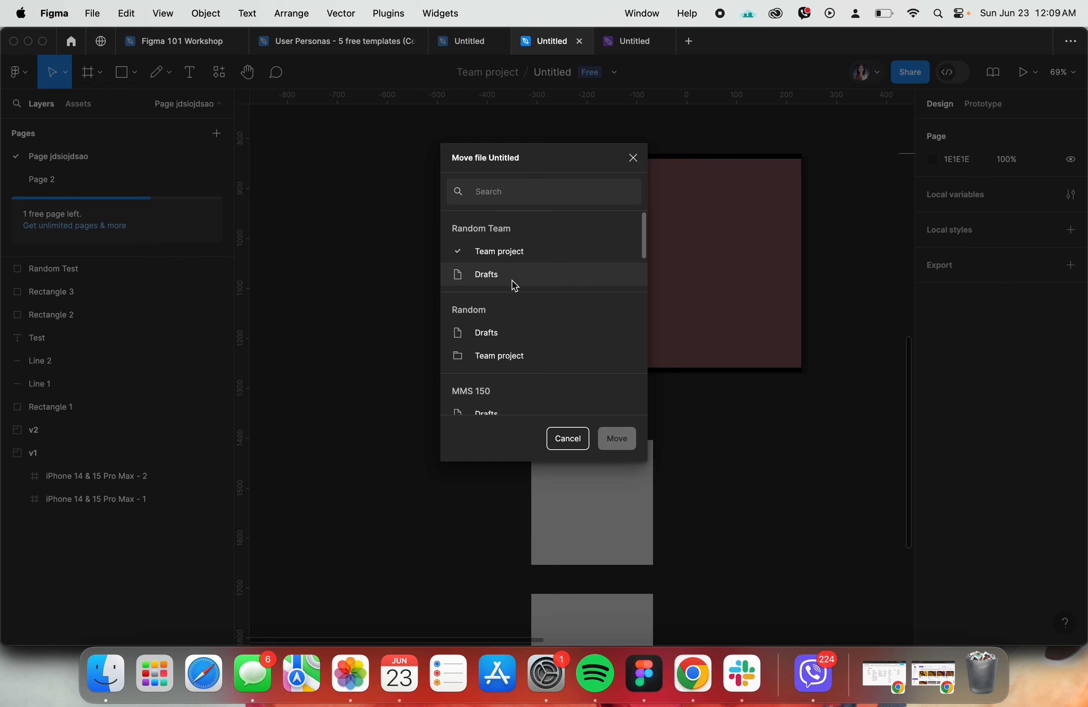
pyautogui.click(485, 253)
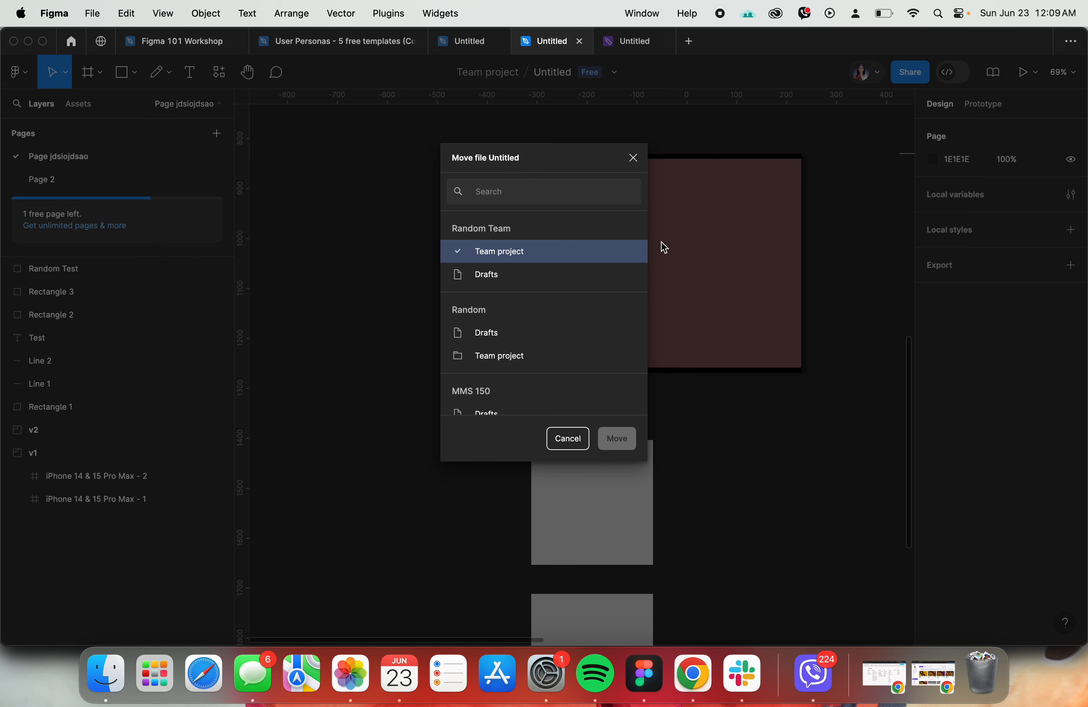
pyautogui.click(633, 158)
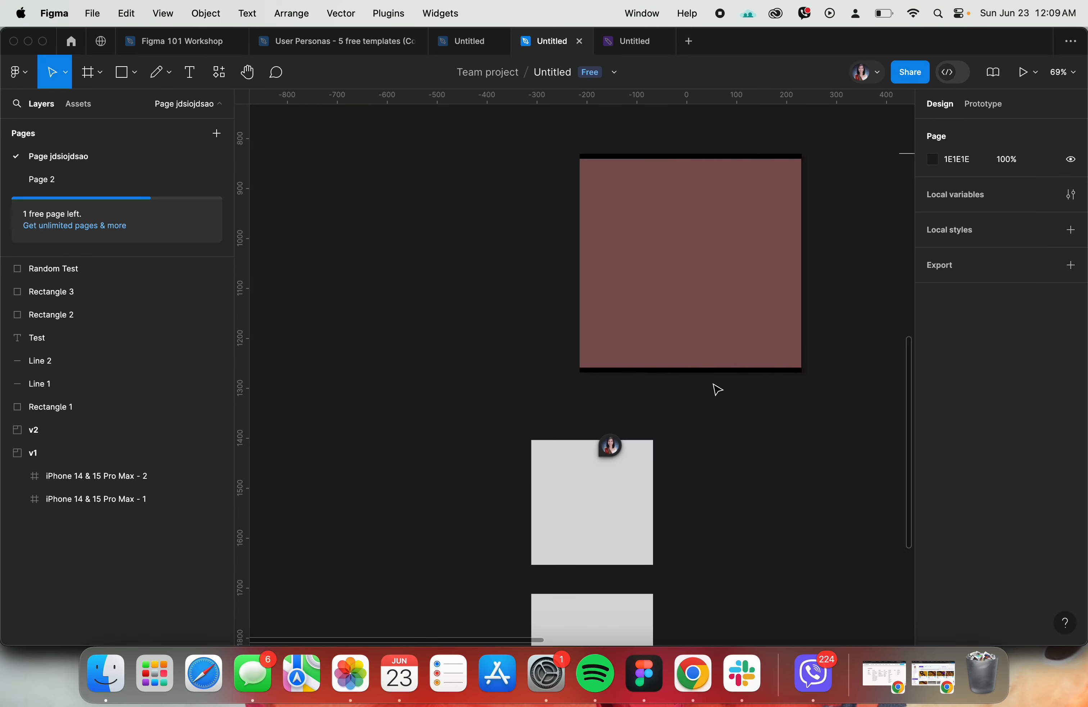
# - Switch to Chrome, open the [A2] User Persona assignment and copy the required name "User Persona Activity - [Your Name]"
pyautogui.doubleClick(549, 75)
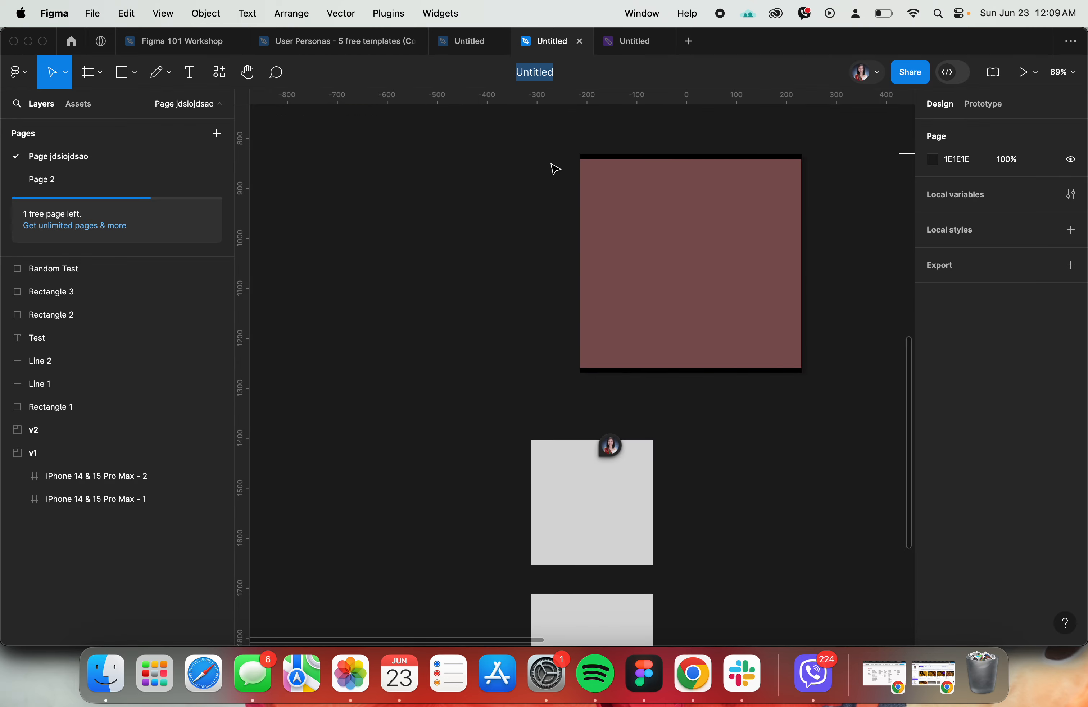
pyautogui.press('super+Tab')
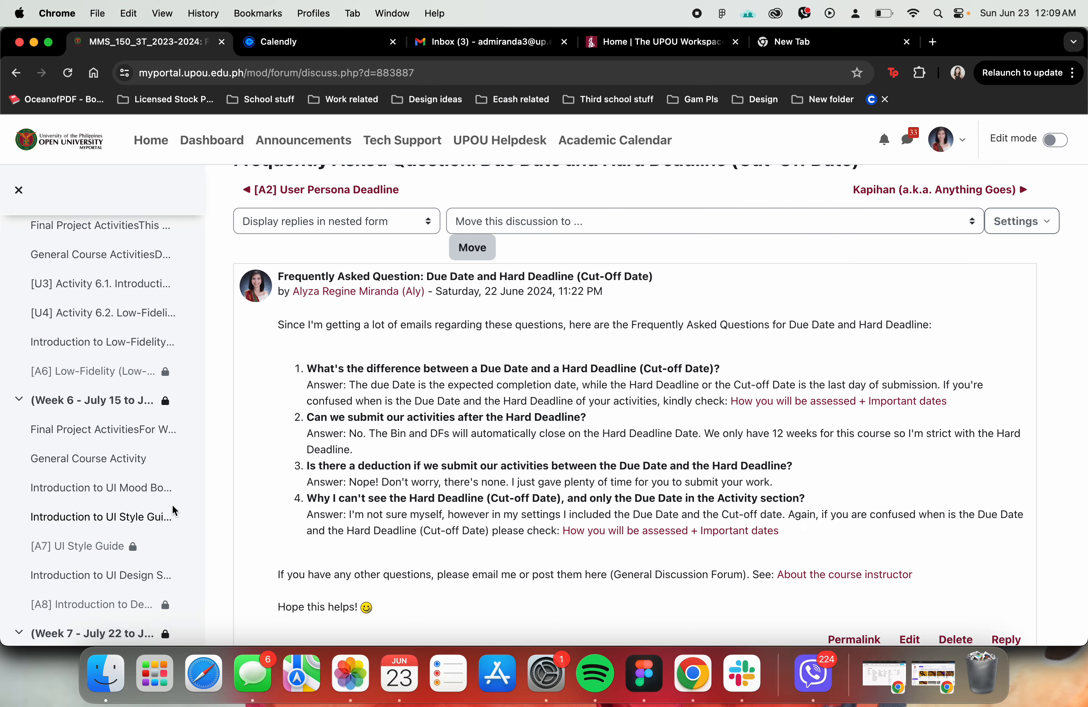
pyautogui.scroll(10, 161, 504)
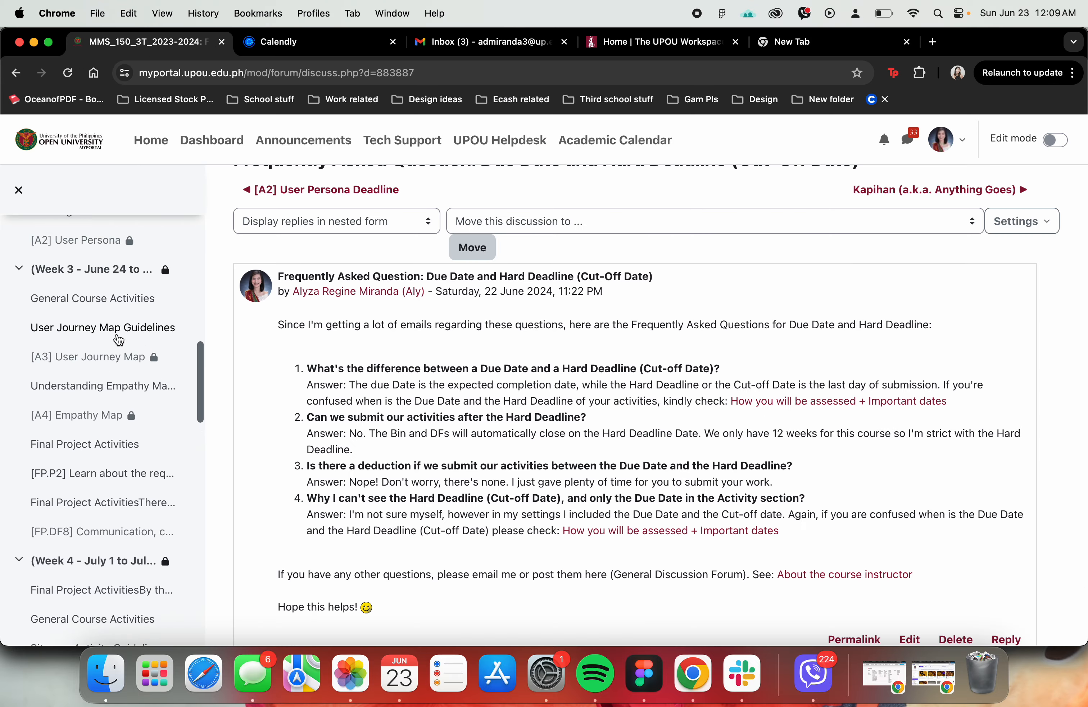
pyautogui.click(89, 303)
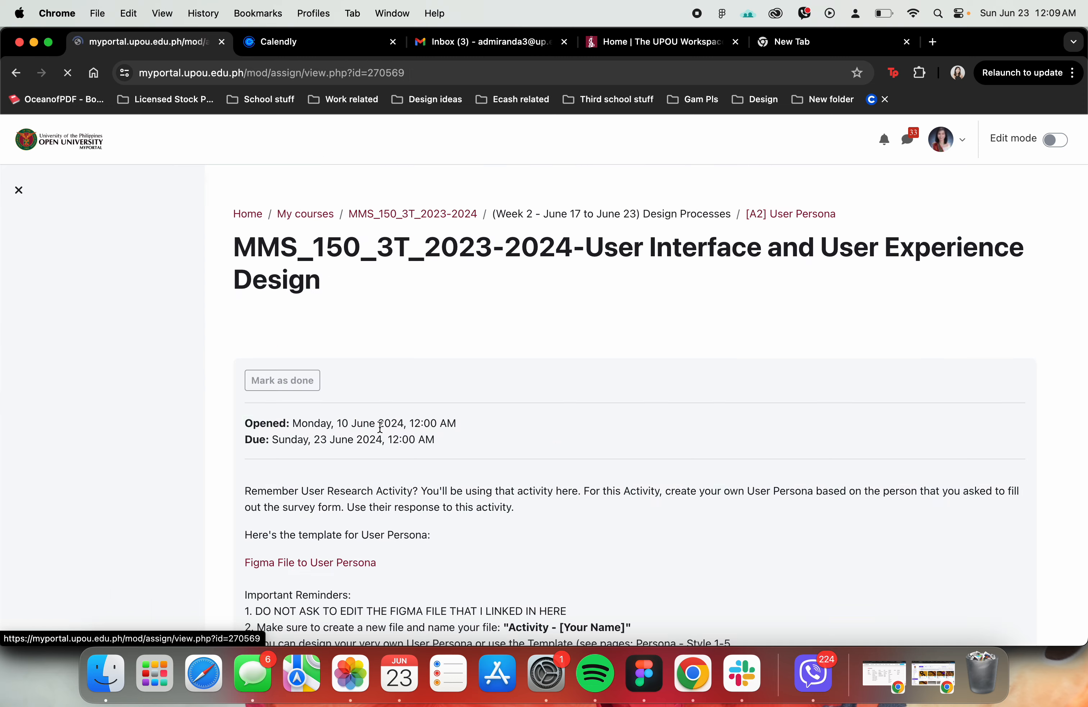
pyautogui.scroll(-5, 559, 439)
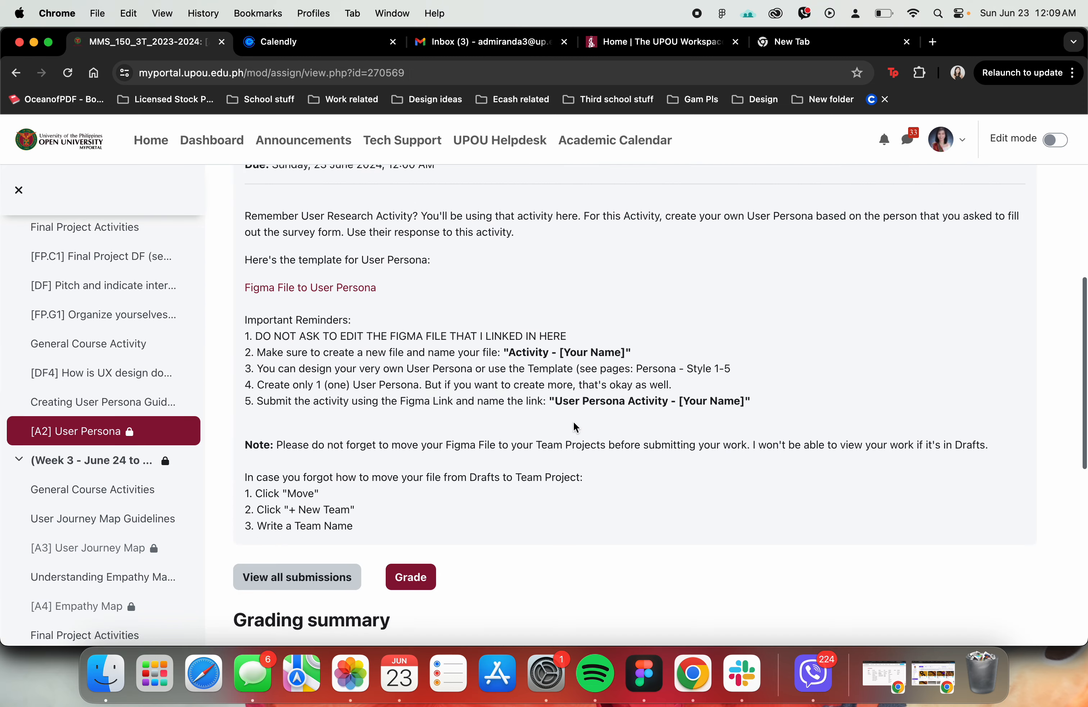
pyautogui.moveTo(553, 400); pyautogui.dragTo(748, 407)
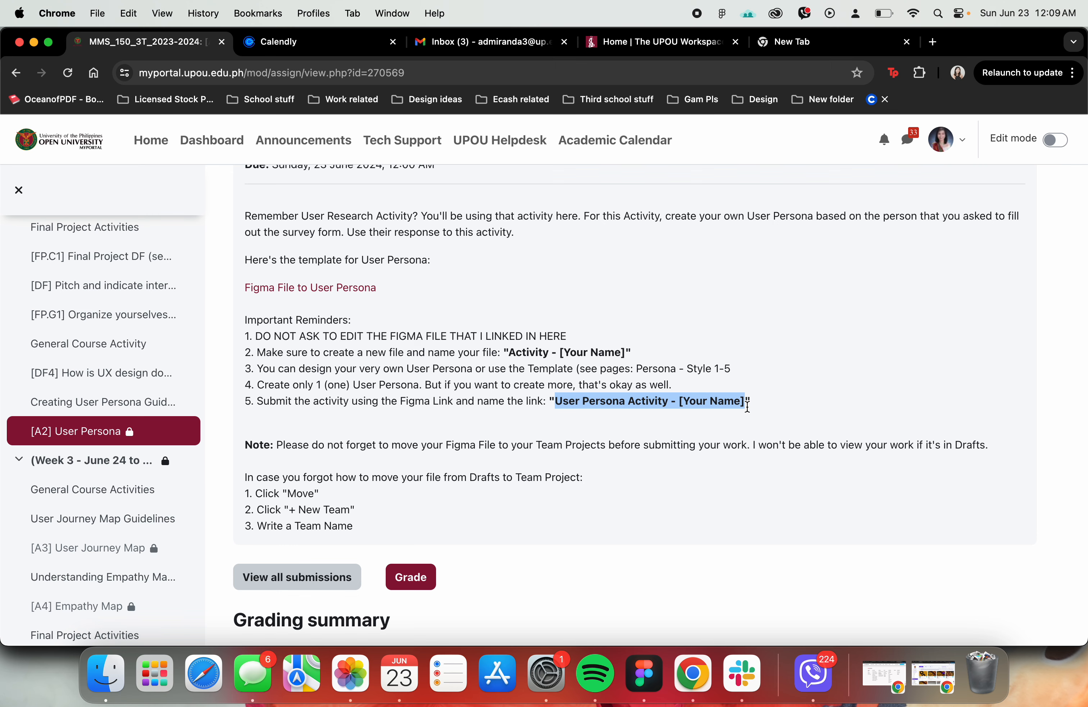
pyautogui.press('super+c')
# - Switch to Figma and rename the practice file as "User Persona Activity - " followed by the student's own name
pyautogui.press('super+Tab')
pyautogui.doubleClick(540, 73)
pyautogui.press('super+v')
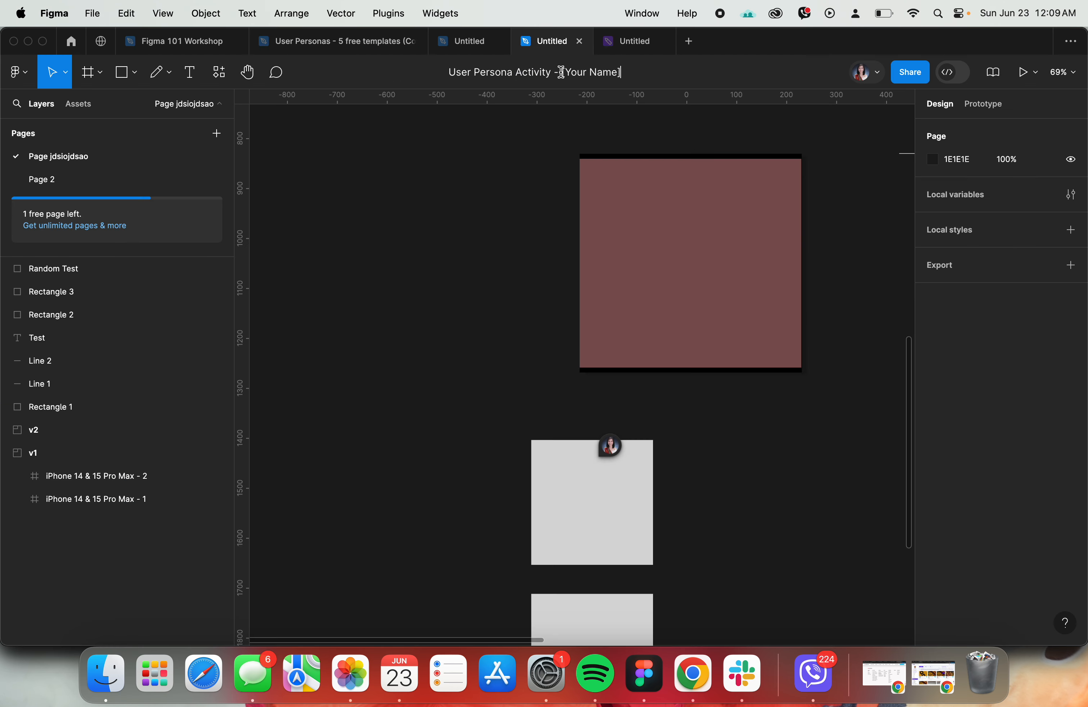
pyautogui.moveTo(561, 72); pyautogui.dragTo(619, 76)
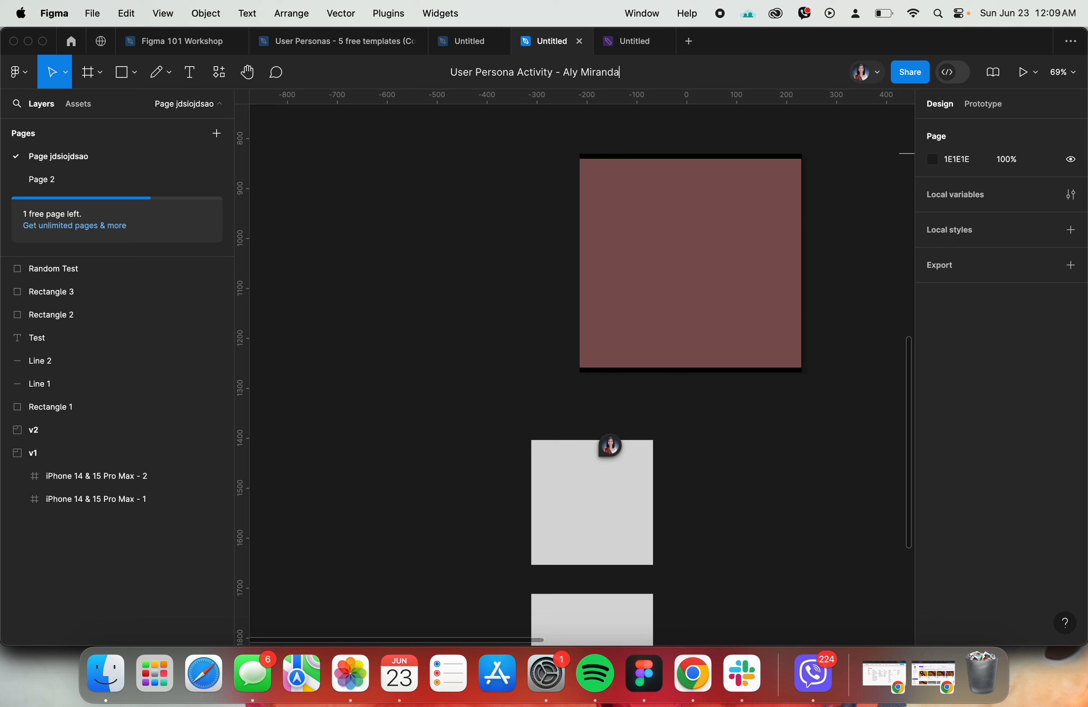
pyautogui.press('Return')
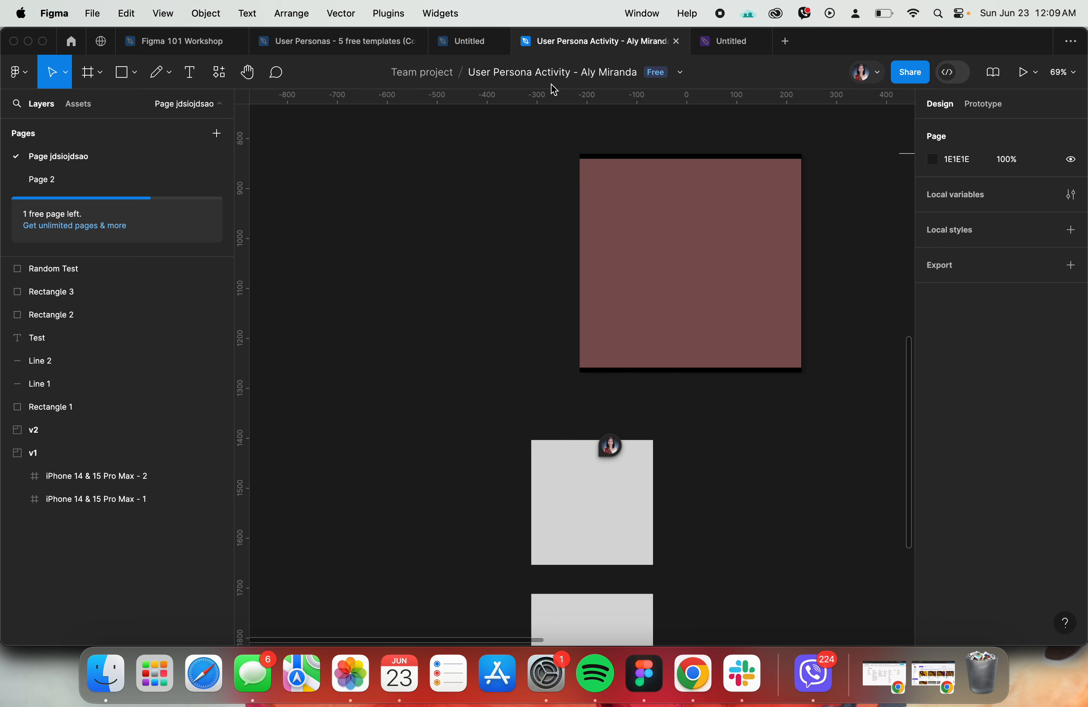
# - Highlight the assignment's reminder about submitting with a Figma link in Chrome, and copy the renamed file's share link in Figma
pyautogui.press('super+Tab')
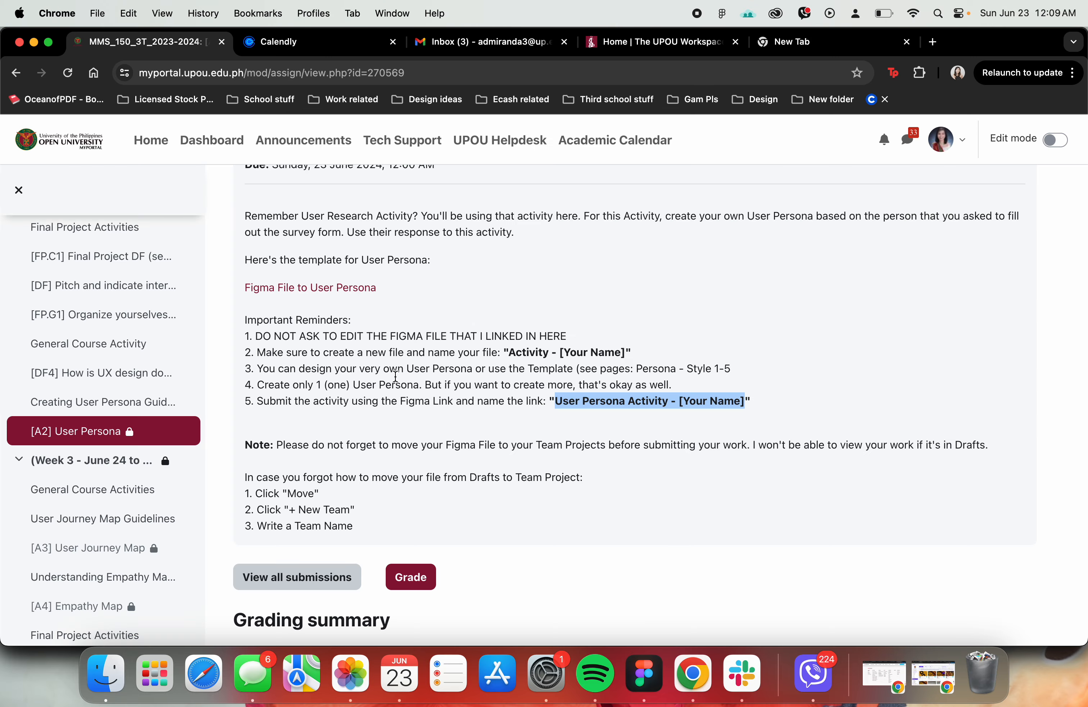
pyautogui.click(458, 365)
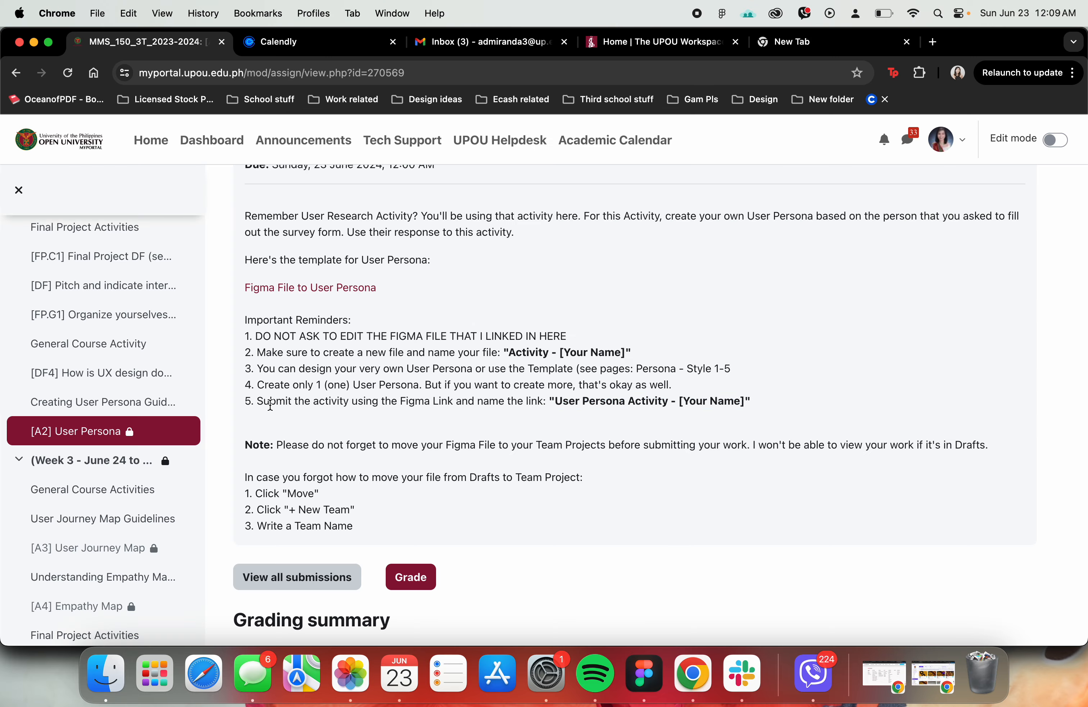
pyautogui.click(286, 401)
pyautogui.moveTo(285, 400); pyautogui.dragTo(395, 396)
pyautogui.press('super+Tab')
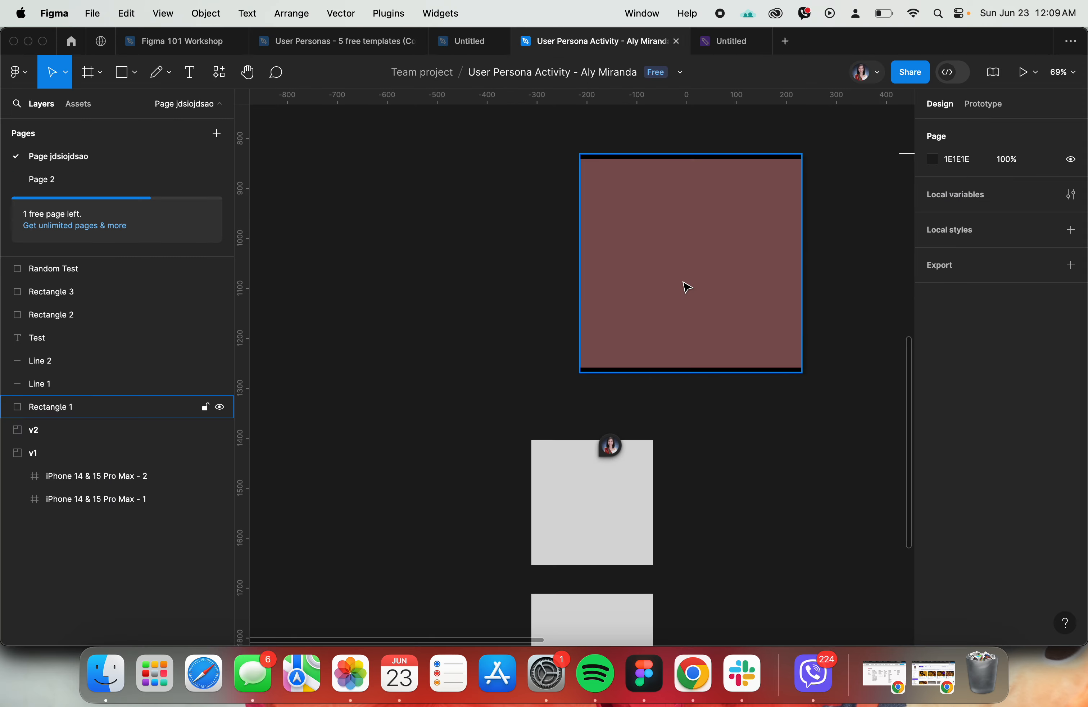
pyautogui.click(928, 76)
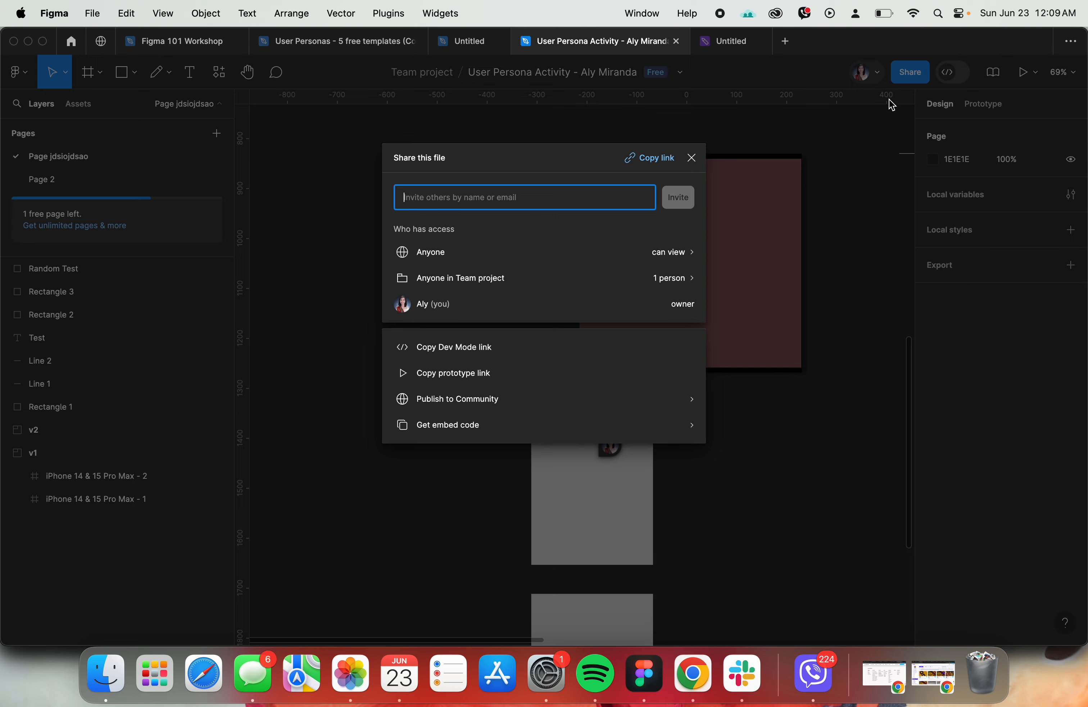
pyautogui.click(644, 161)
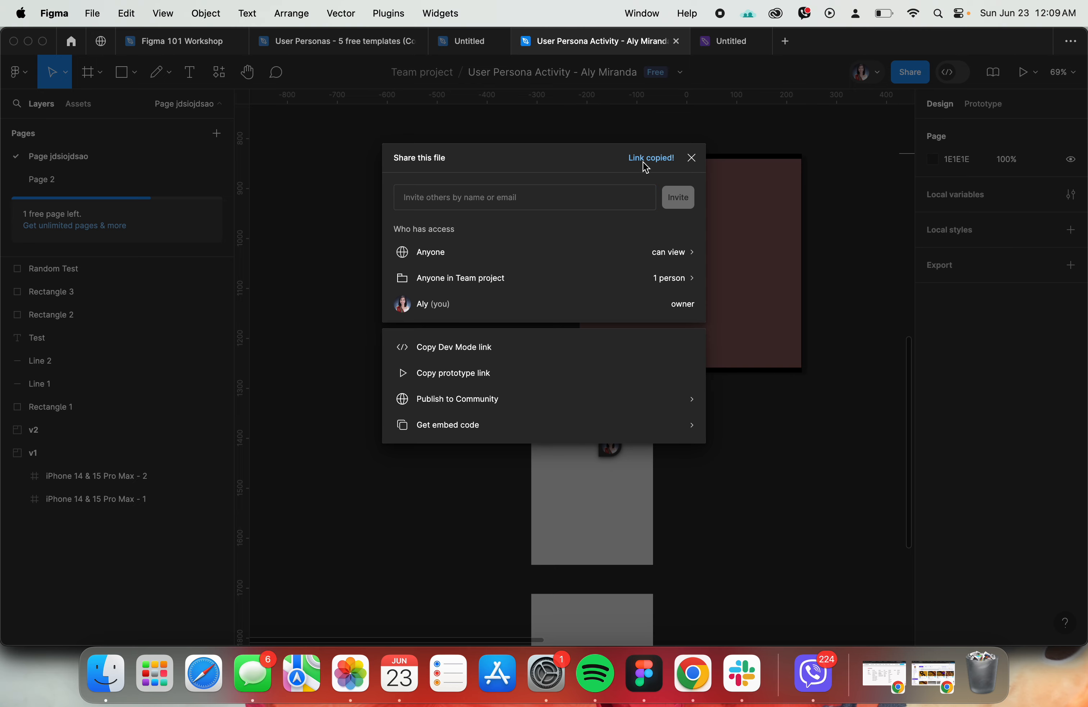
pyautogui.press('super+Tab')
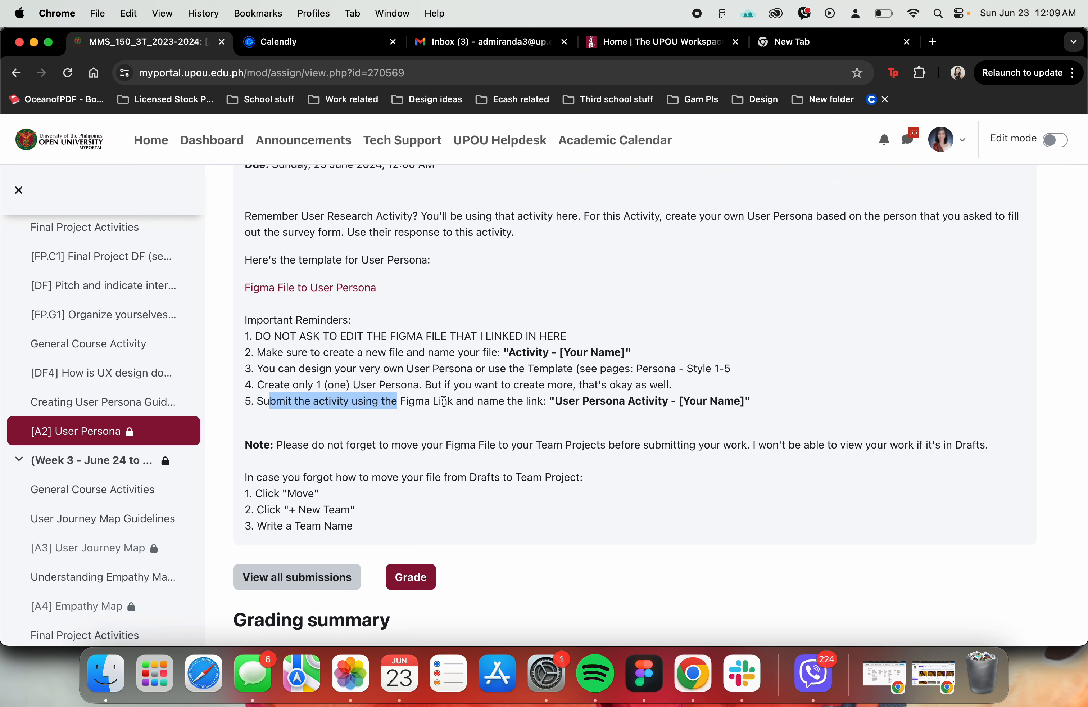
# - Show the Figma file's share settings for Anyone, including who can access it and what they can do, keeping Anyone selected
pyautogui.press('super+Tab')
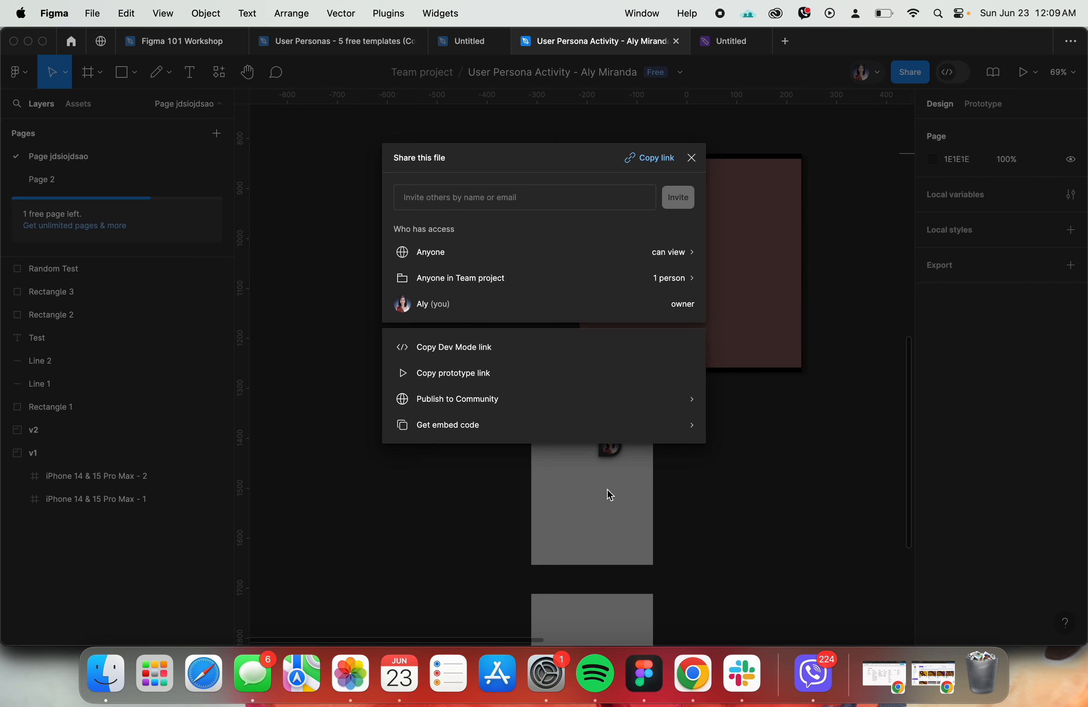
pyautogui.click(507, 263)
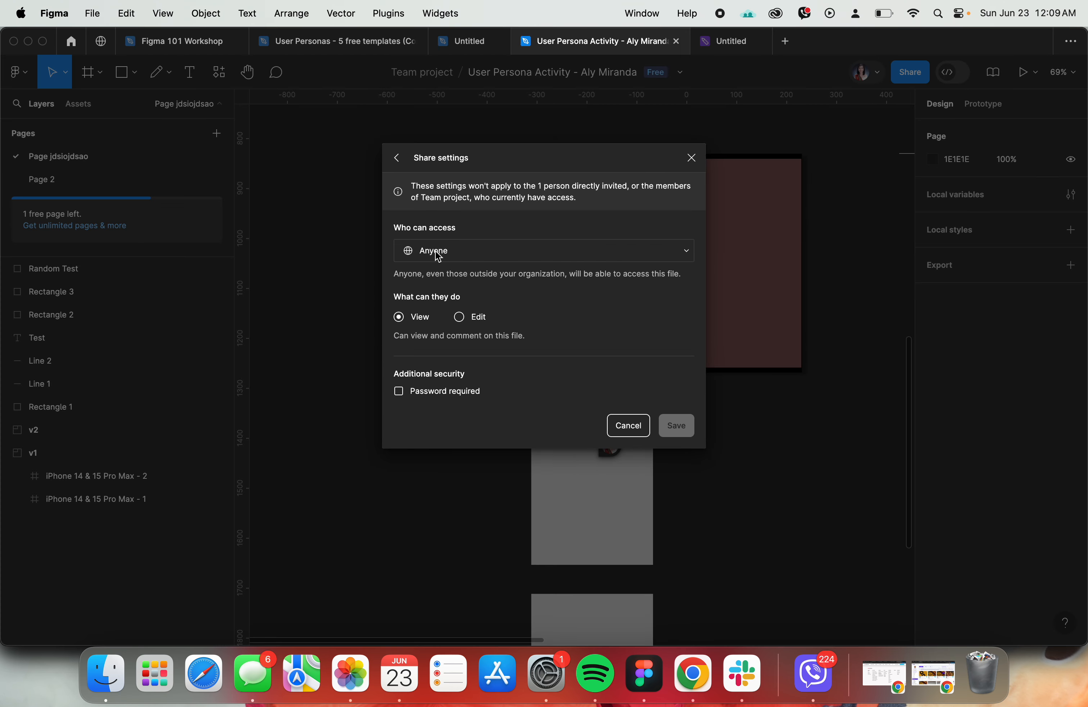
pyautogui.click(398, 156)
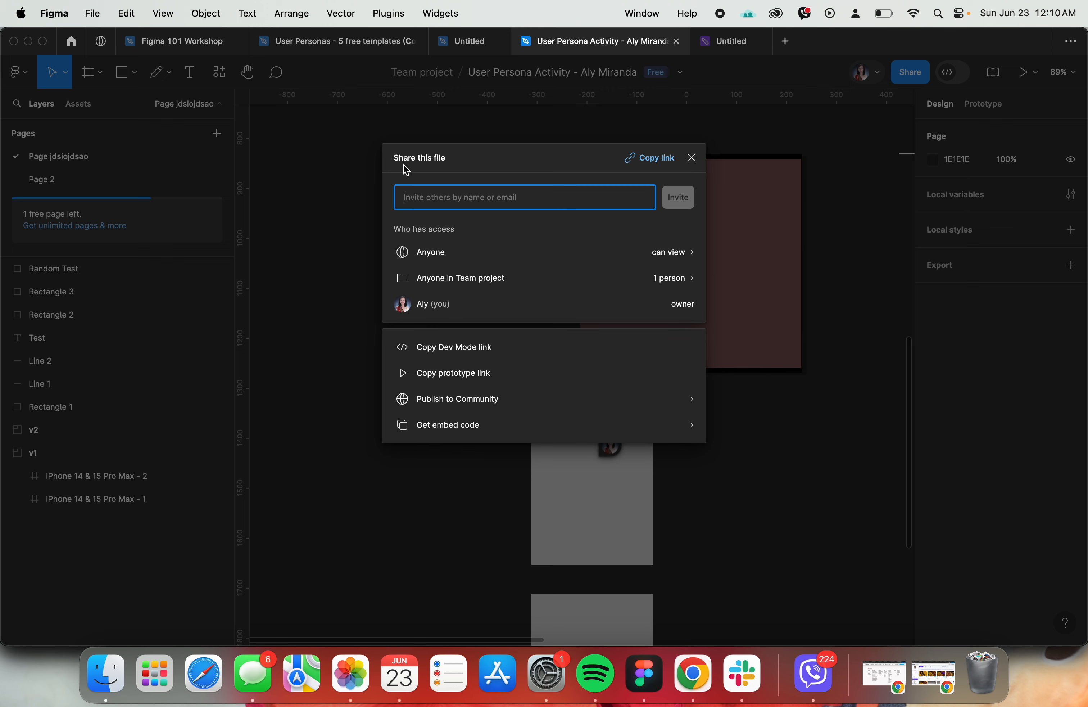
pyautogui.click(668, 261)
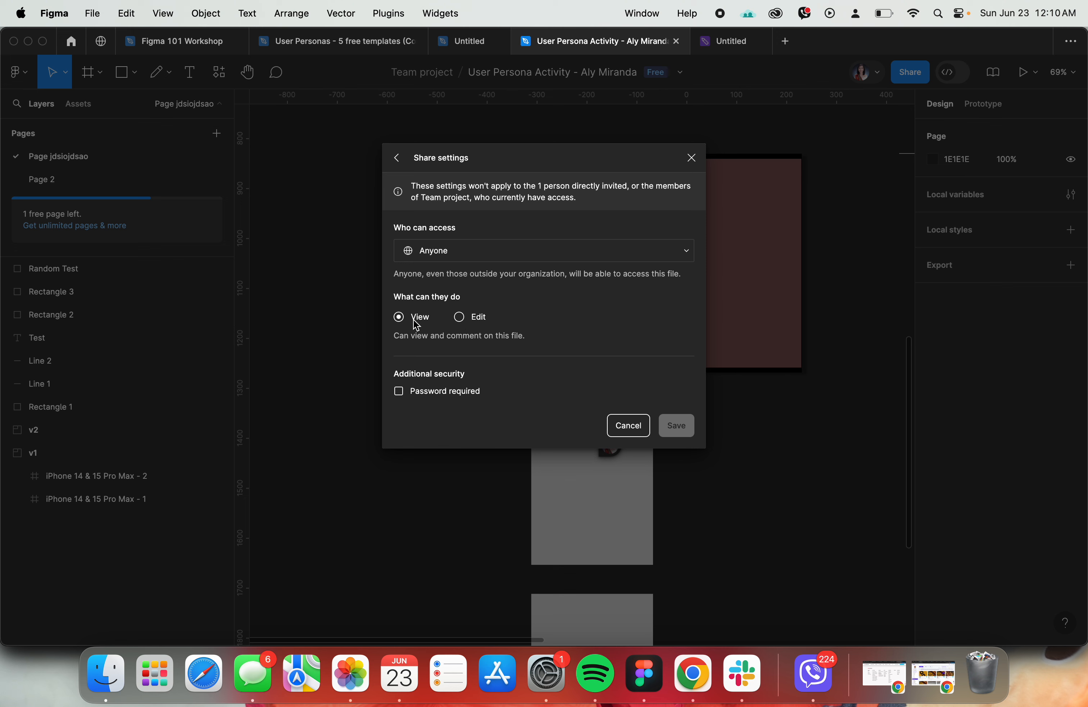
pyautogui.click(423, 252)
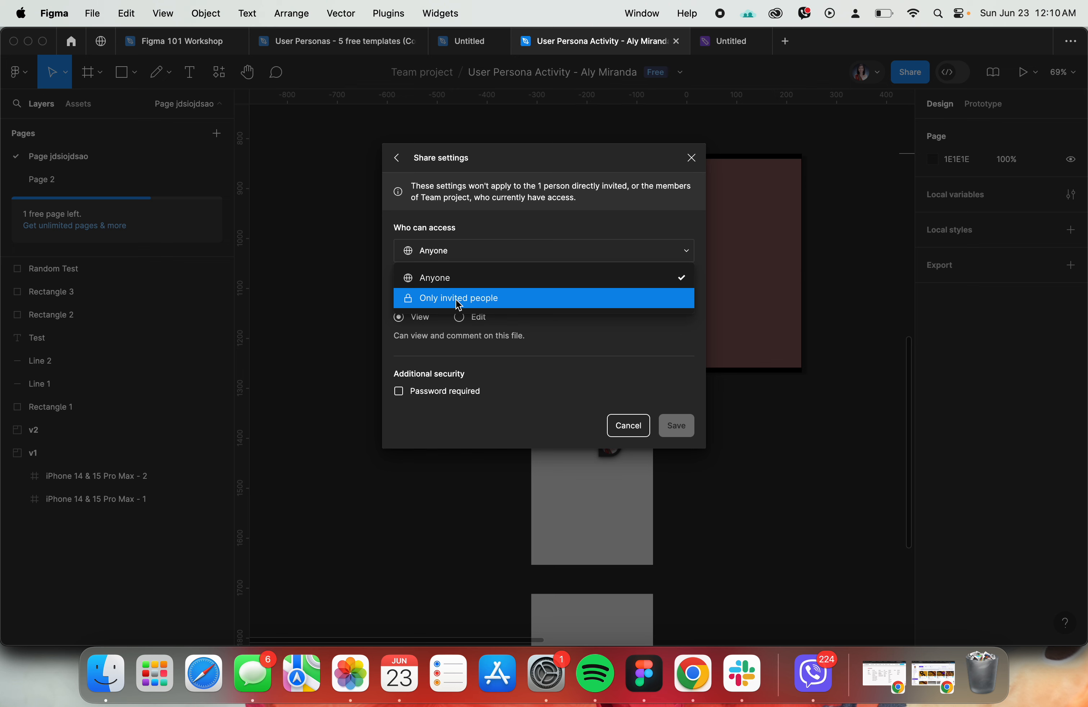
pyautogui.click(446, 277)
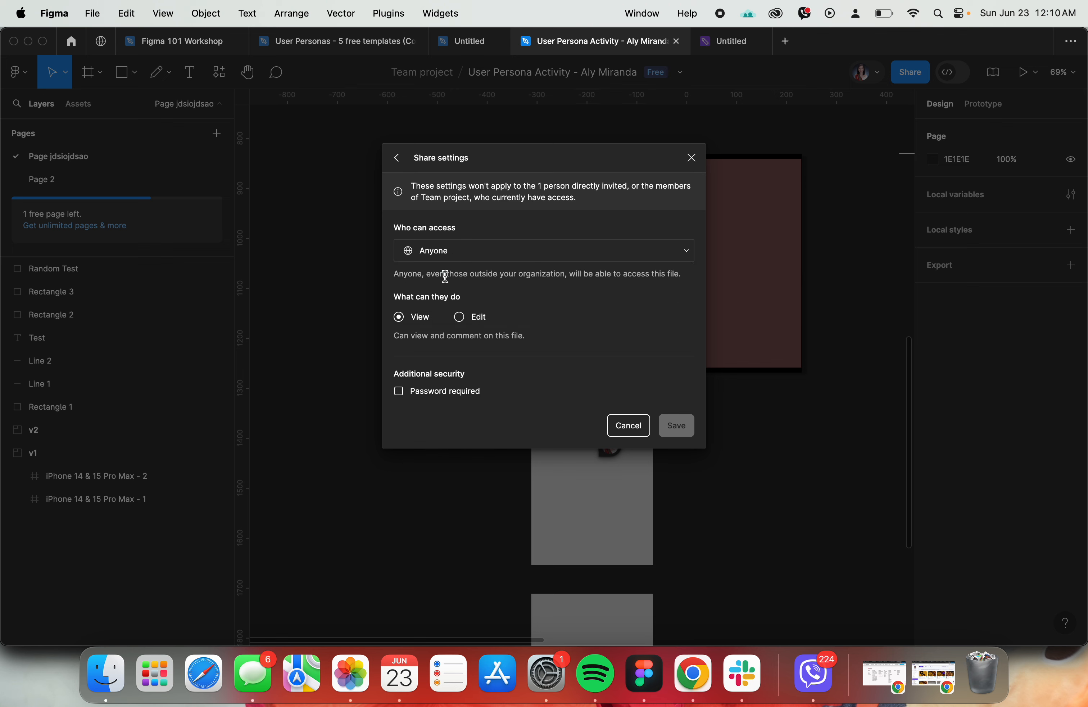
pyautogui.click(397, 158)
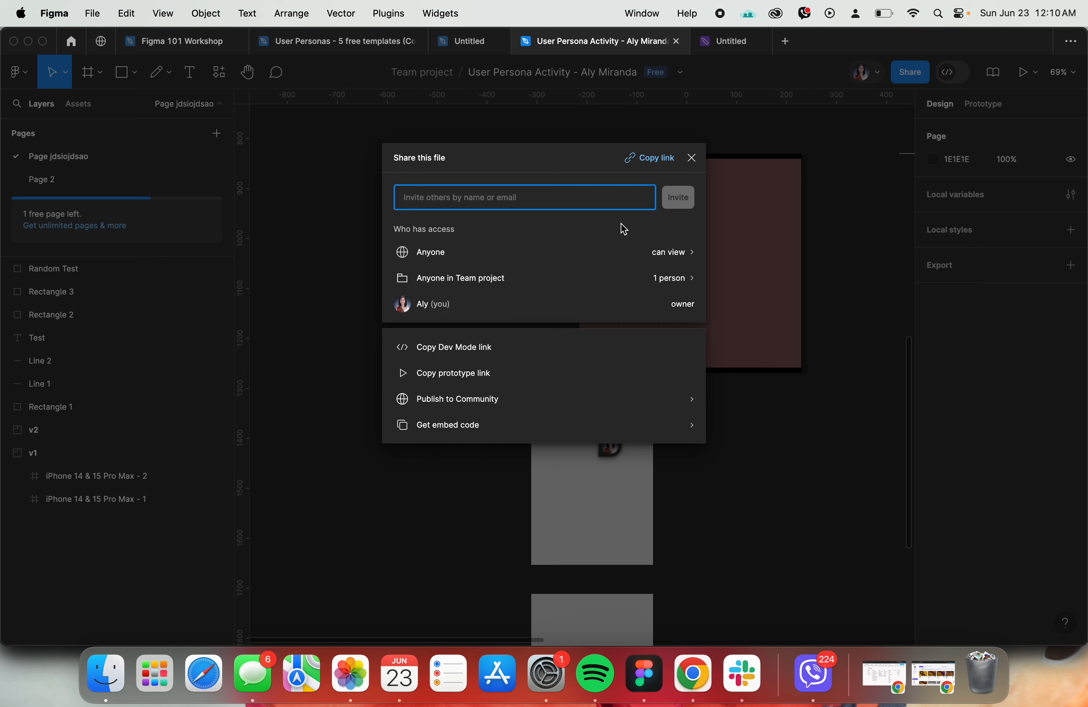
pyautogui.click(840, 277)
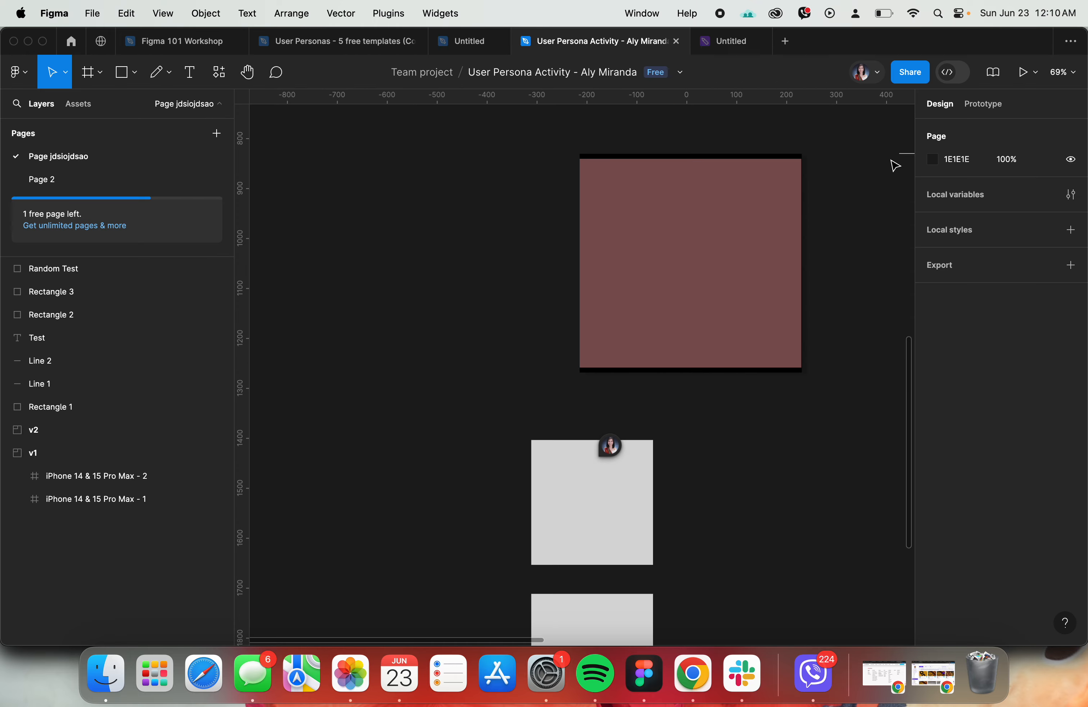
# - Copy the file's share link again and recheck the submission reminder on the assignment page in Chrome
pyautogui.click(921, 68)
pyautogui.click(657, 158)
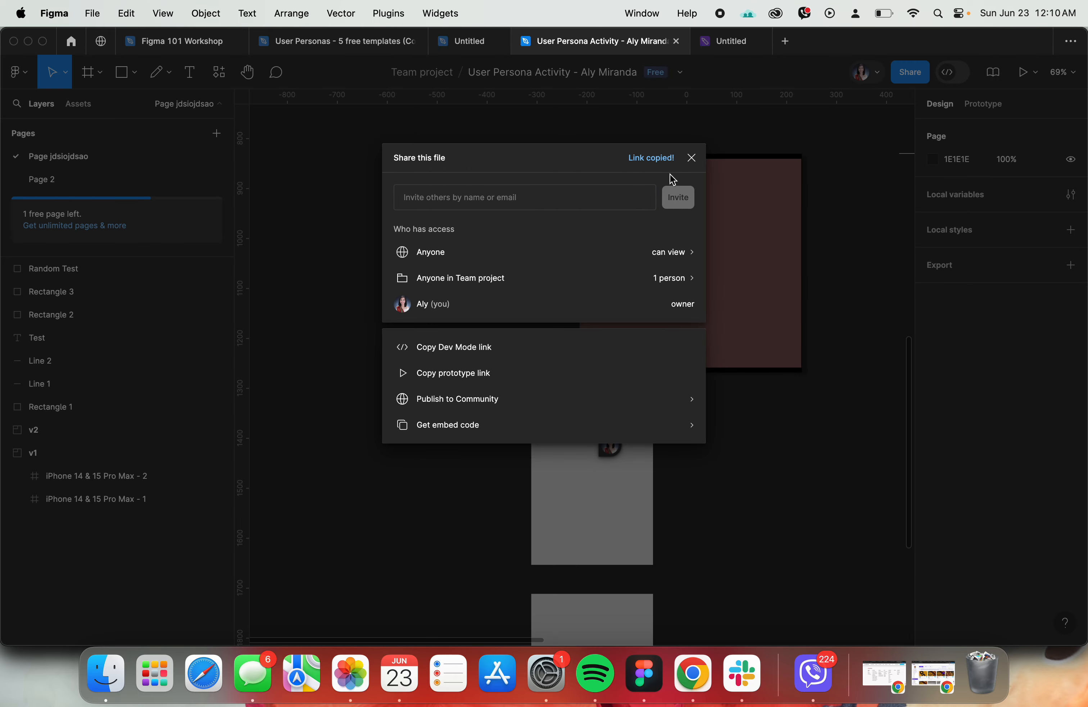
pyautogui.click(878, 257)
pyautogui.press('super+Tab')
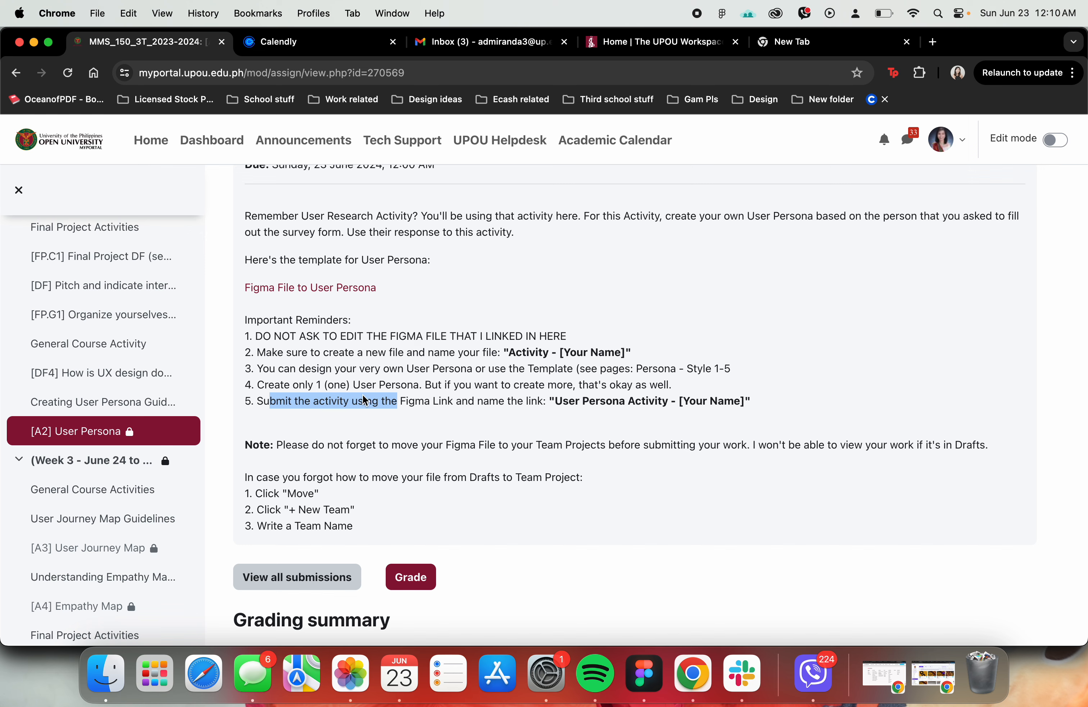
pyautogui.press('super+Tab')
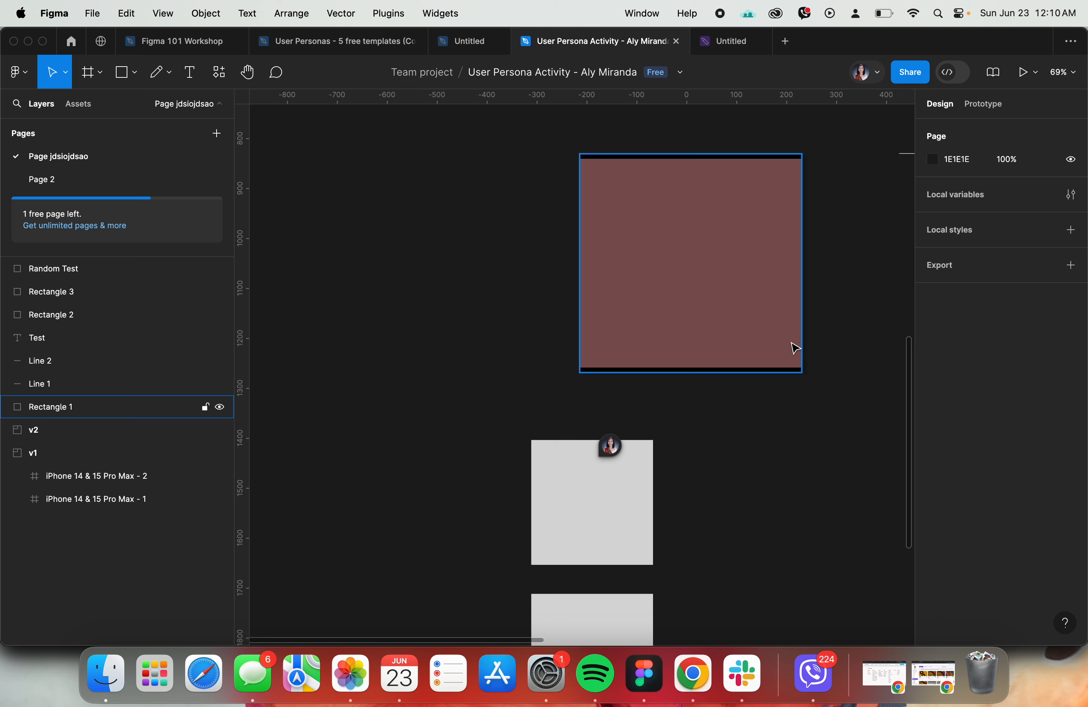
# - Open the About the course instructor page in Chrome and highlight the contact e-mails and the General Discussion DF mention
pyautogui.press('super+Tab')
pyautogui.scroll(5, 78, 321)
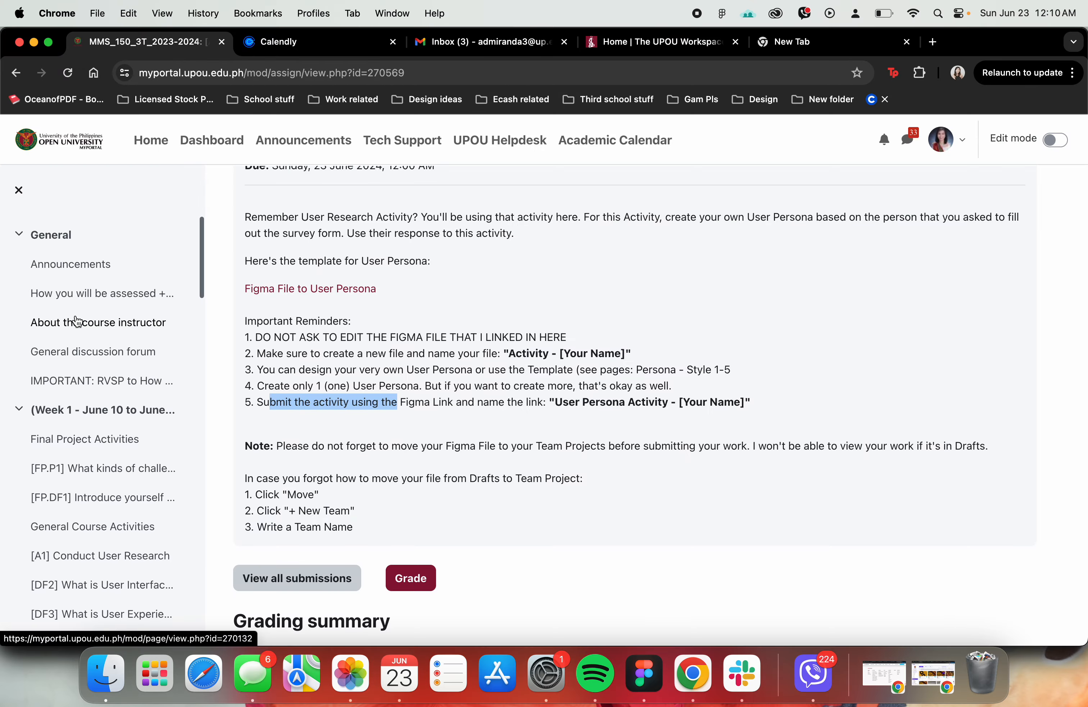
pyautogui.click(78, 322)
pyautogui.scroll(-10, 641, 445)
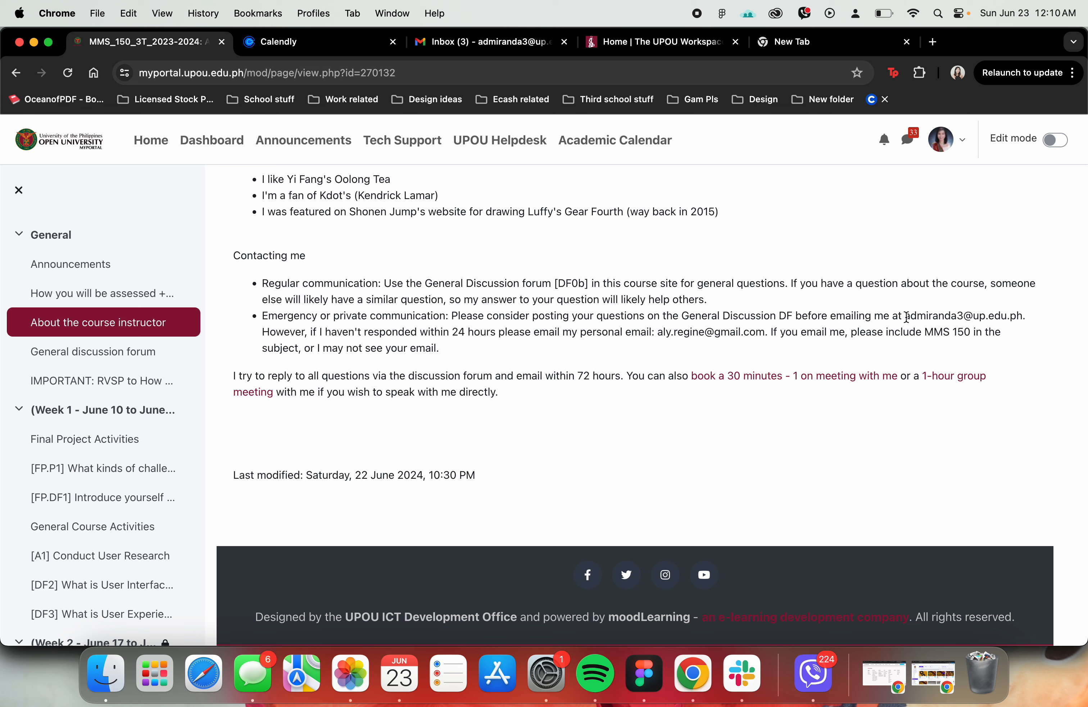
pyautogui.moveTo(905, 317); pyautogui.dragTo(1024, 313)
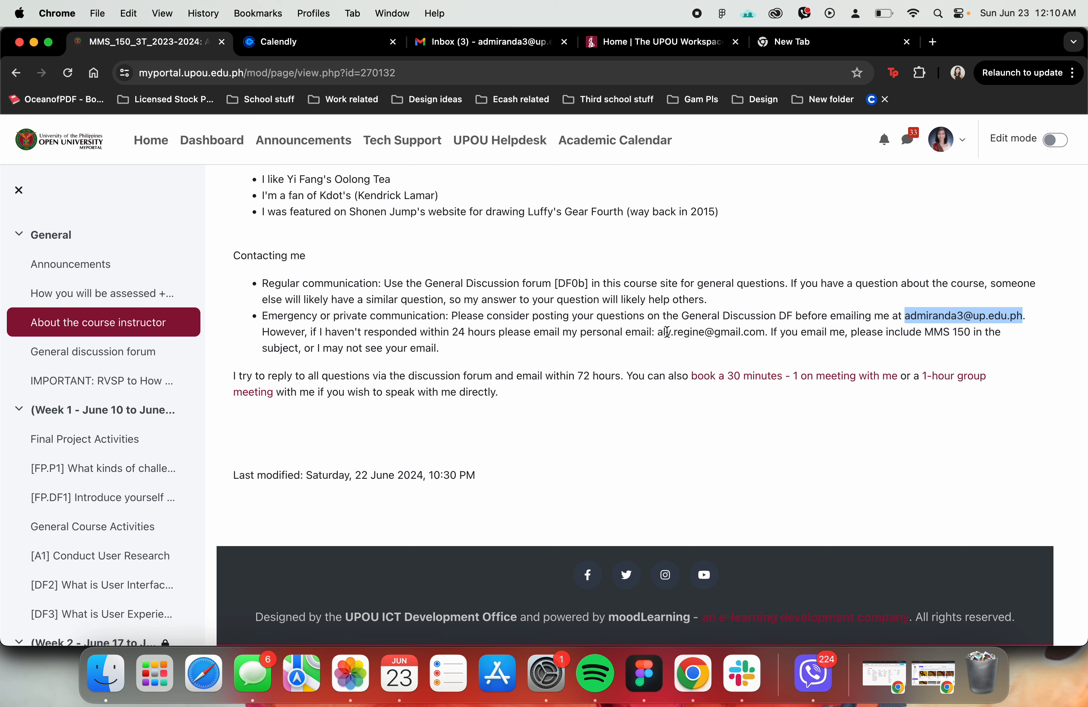
pyautogui.moveTo(661, 333); pyautogui.dragTo(743, 332)
pyautogui.click(819, 361)
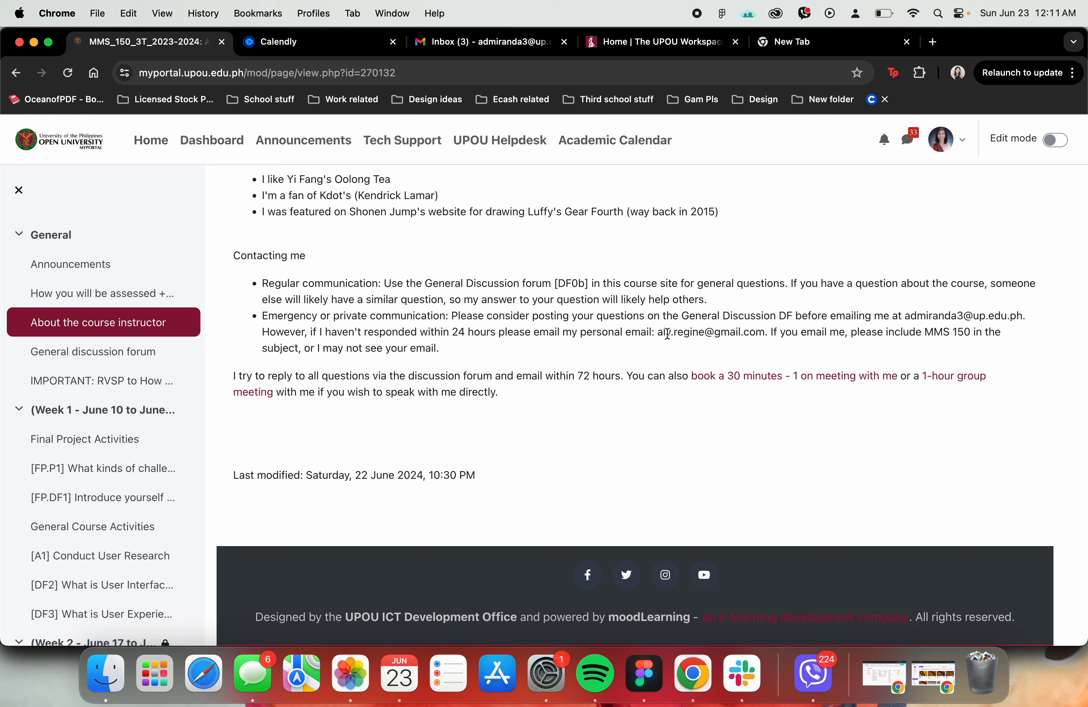
pyautogui.moveTo(682, 316); pyautogui.dragTo(795, 315)
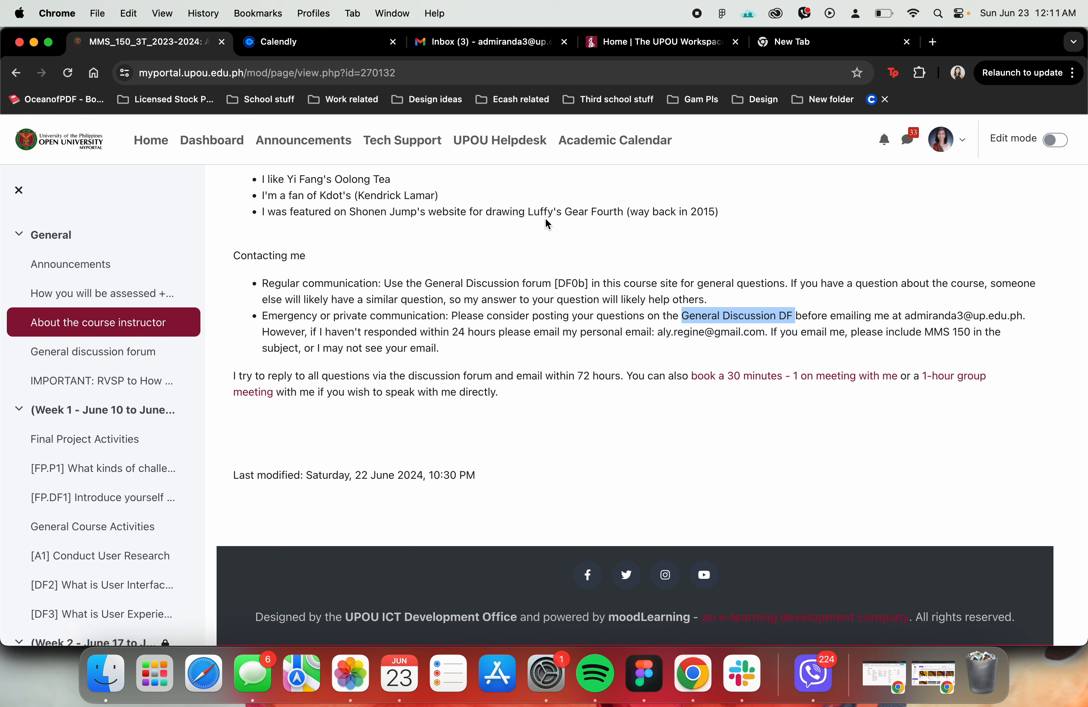
# - Switch to Figma and look over the agenda and cover slides in the Figma 101 Workshop file
pyautogui.click(644, 675)
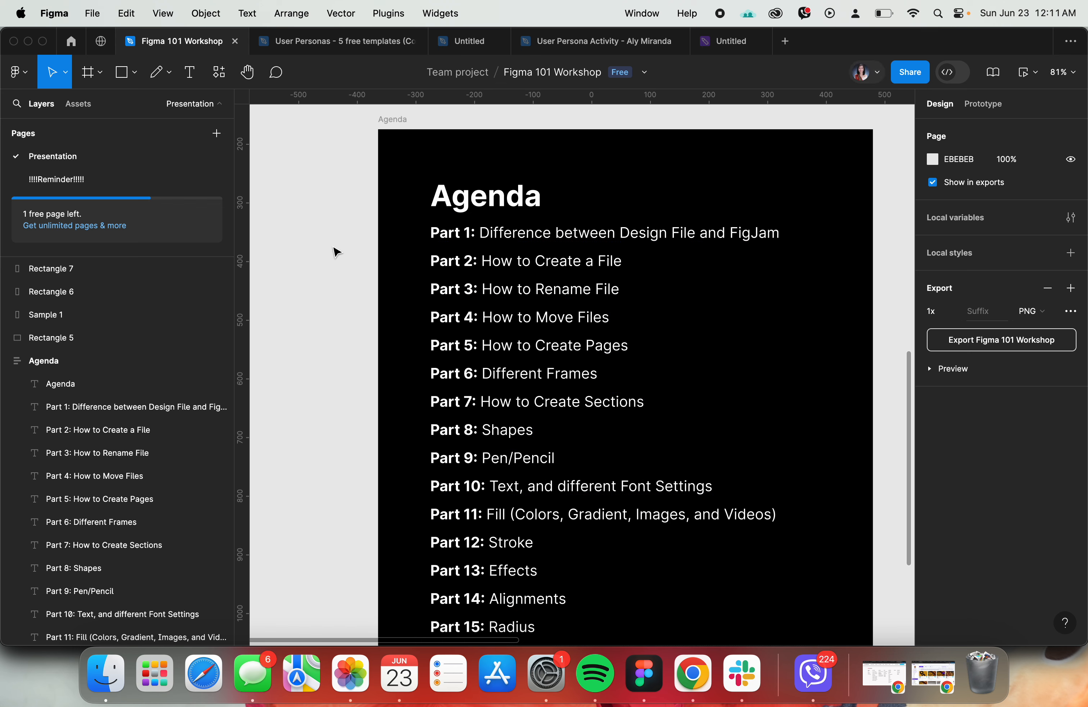
pyautogui.scroll(-2, 336, 252)
pyautogui.scroll(10, 337, 252)
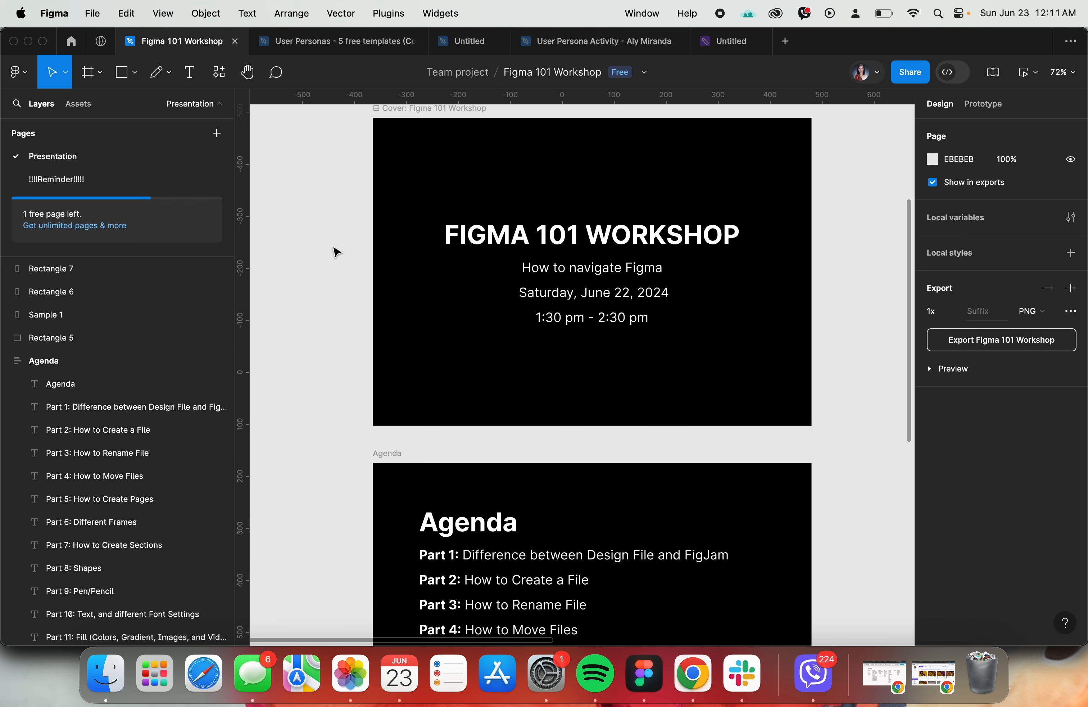